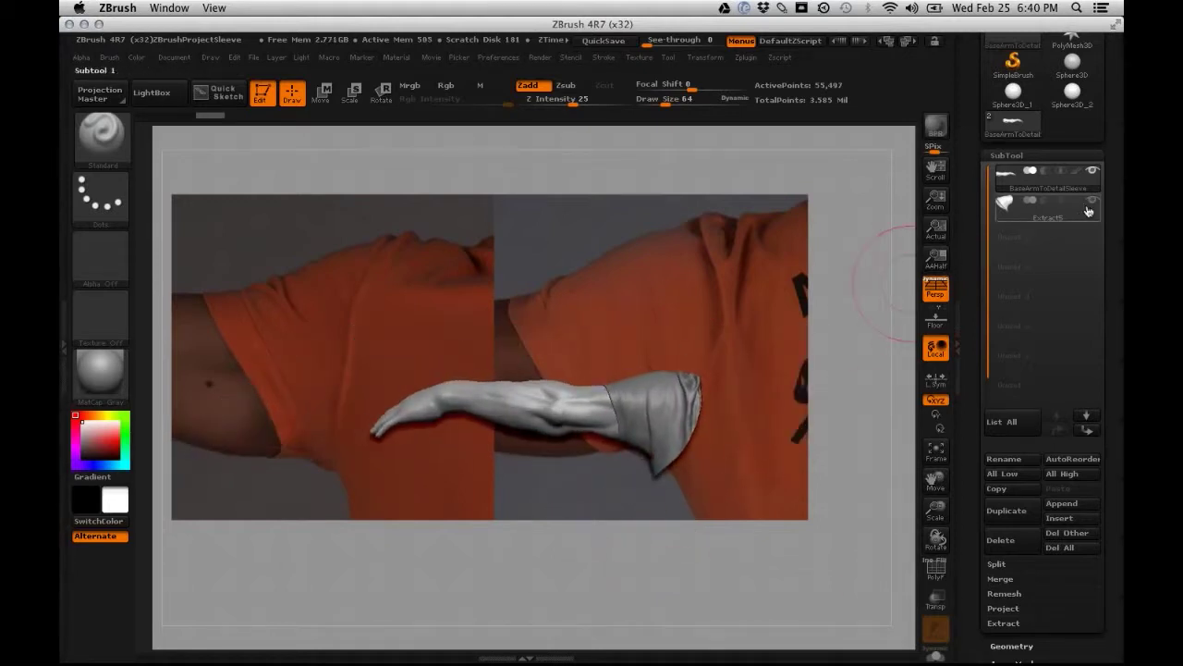
# Hide the existing Extract5 sleeve subtool
pyautogui.moveTo(1090, 207)
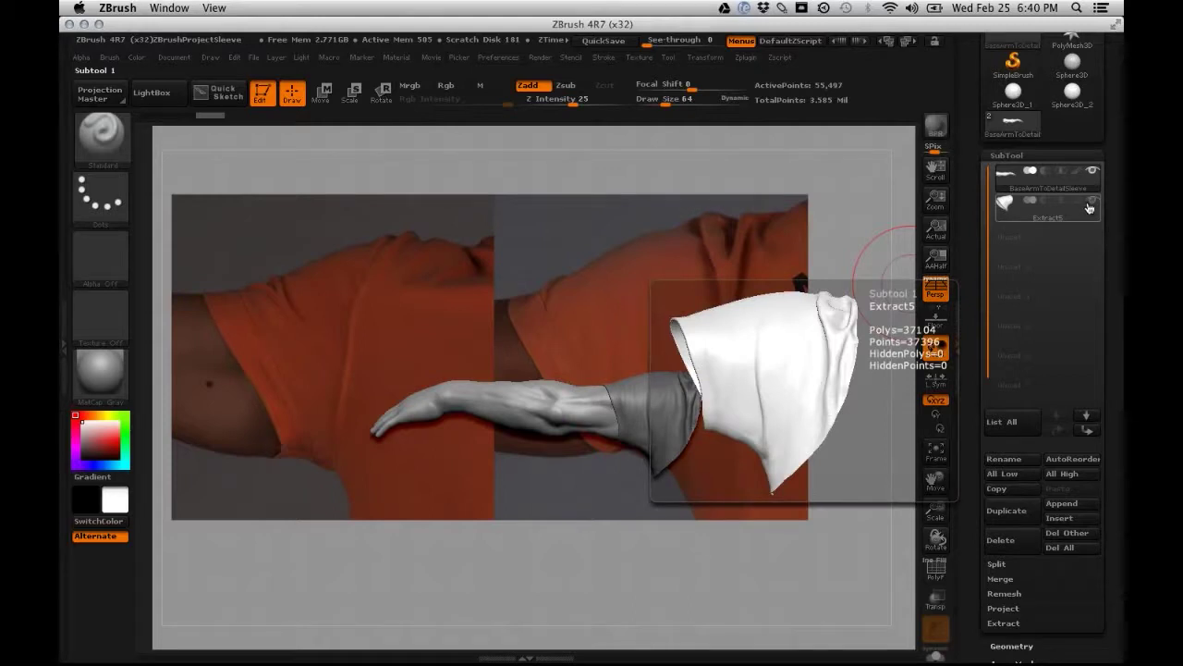
pyautogui.click(1091, 202)
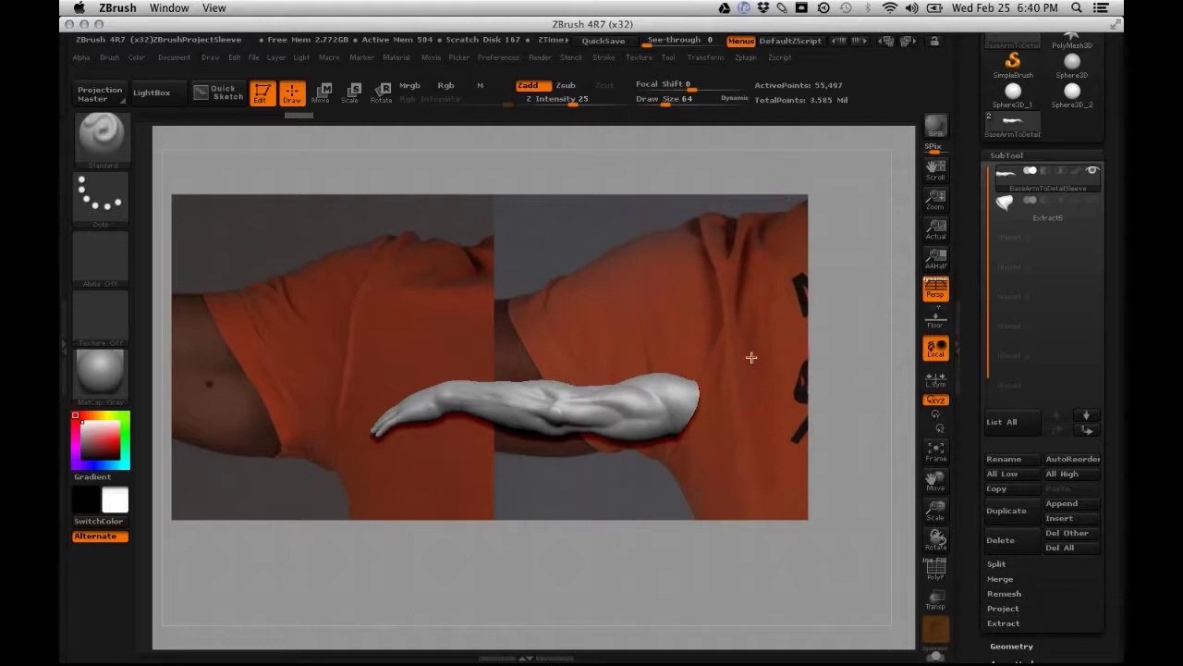
pyautogui.moveTo(646, 474); pyautogui.dragTo(660, 359)
pyautogui.moveTo(788, 401); pyautogui.dragTo(795, 452)
pyautogui.moveTo(689, 478); pyautogui.dragTo(644, 428)
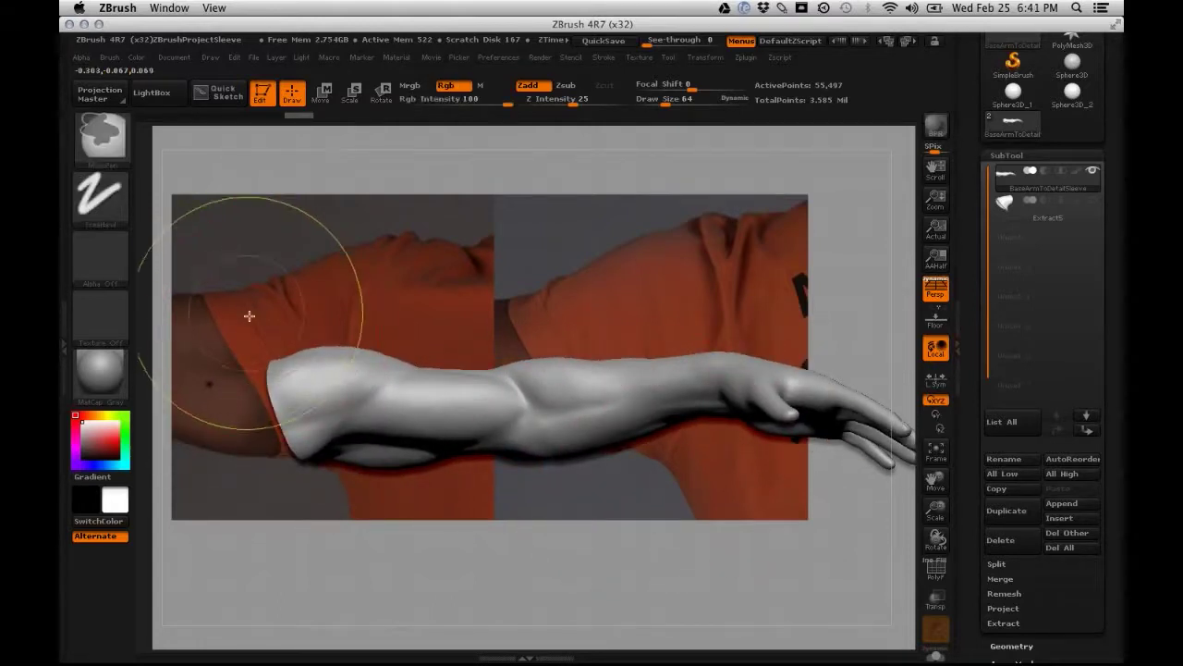
# Set the brush draw size to 37 and mask the arm from the shoulder end to partway down the upper arm
pyautogui.press('space')
pyautogui.moveTo(316, 331)
pyautogui.mouseDown()
pyautogui.moveTo(338, 345)
pyautogui.moveTo(317, 345)
pyautogui.mouseUp()
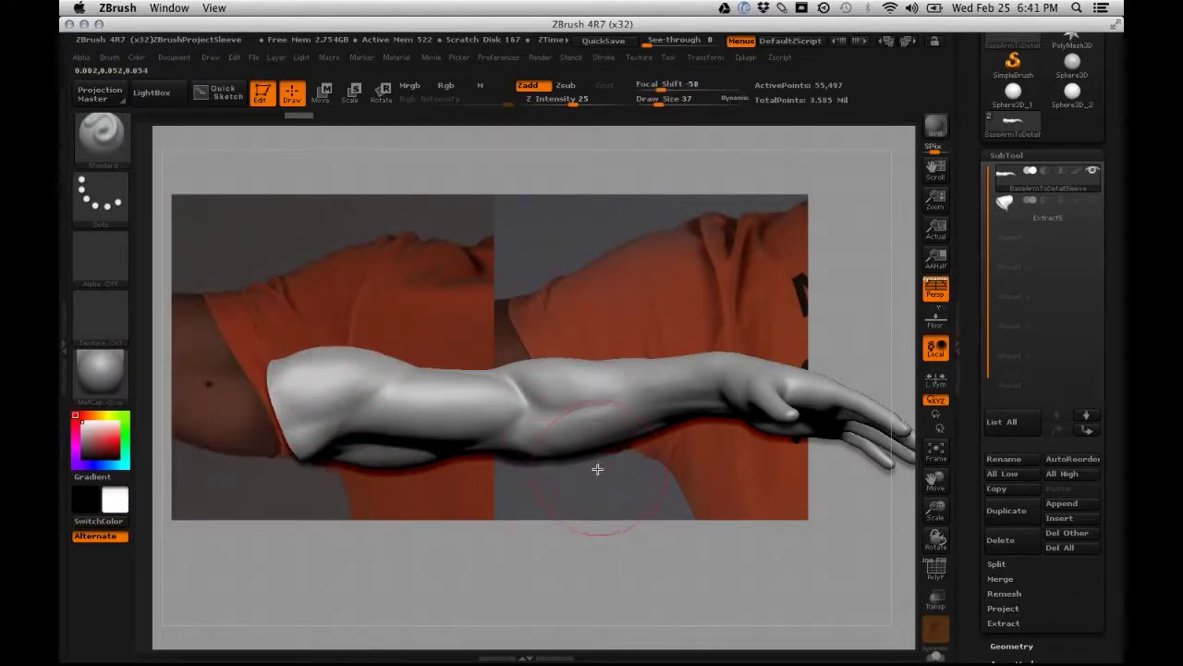
pyautogui.keyDown('alt'); pyautogui.moveTo(579, 500); pyautogui.dragTo(679, 587); pyautogui.keyUp('alt')
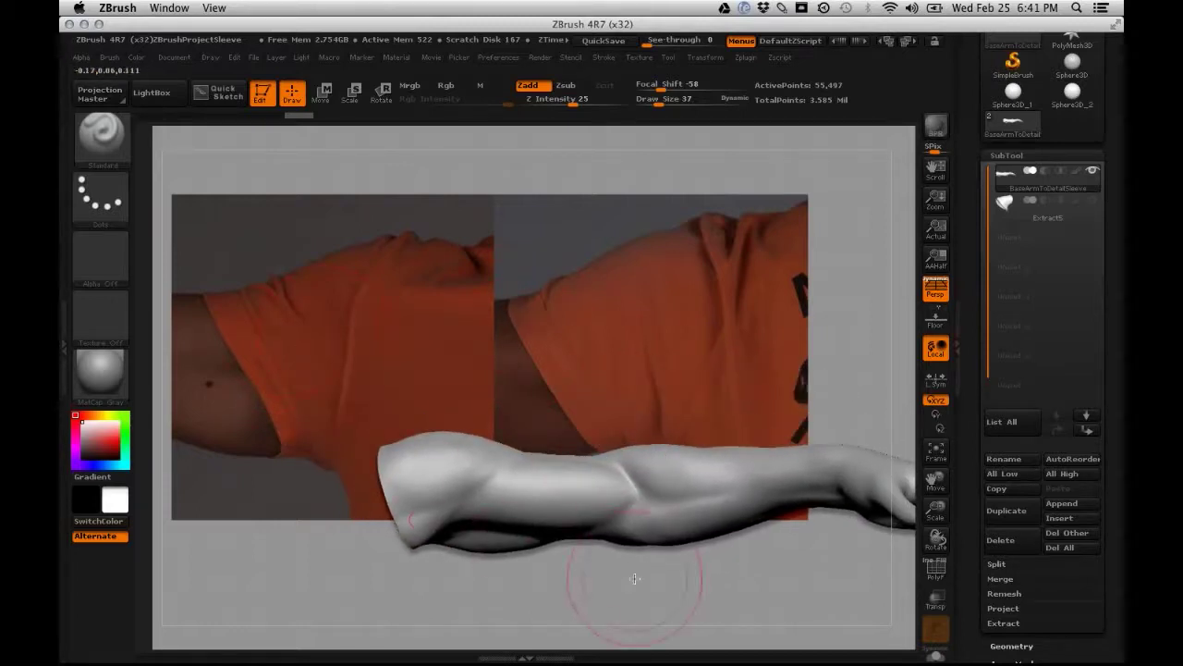
pyautogui.moveTo(635, 579); pyautogui.dragTo(339, 397)
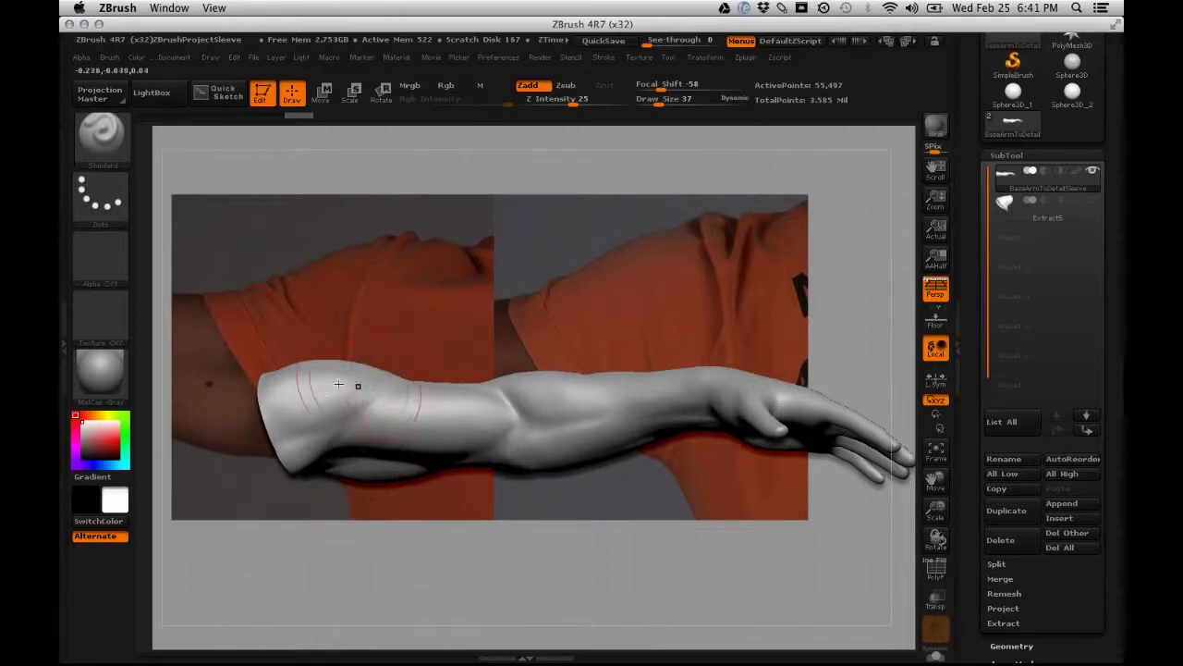
pyautogui.press('ctrl')
pyautogui.moveTo(209, 323)
pyautogui.keyDown('ctrl'); pyautogui.mouseDown()
pyautogui.moveTo(325, 466)
pyautogui.moveTo(407, 529)
pyautogui.moveTo(429, 530)
pyautogui.mouseUp(); pyautogui.keyUp('ctrl')
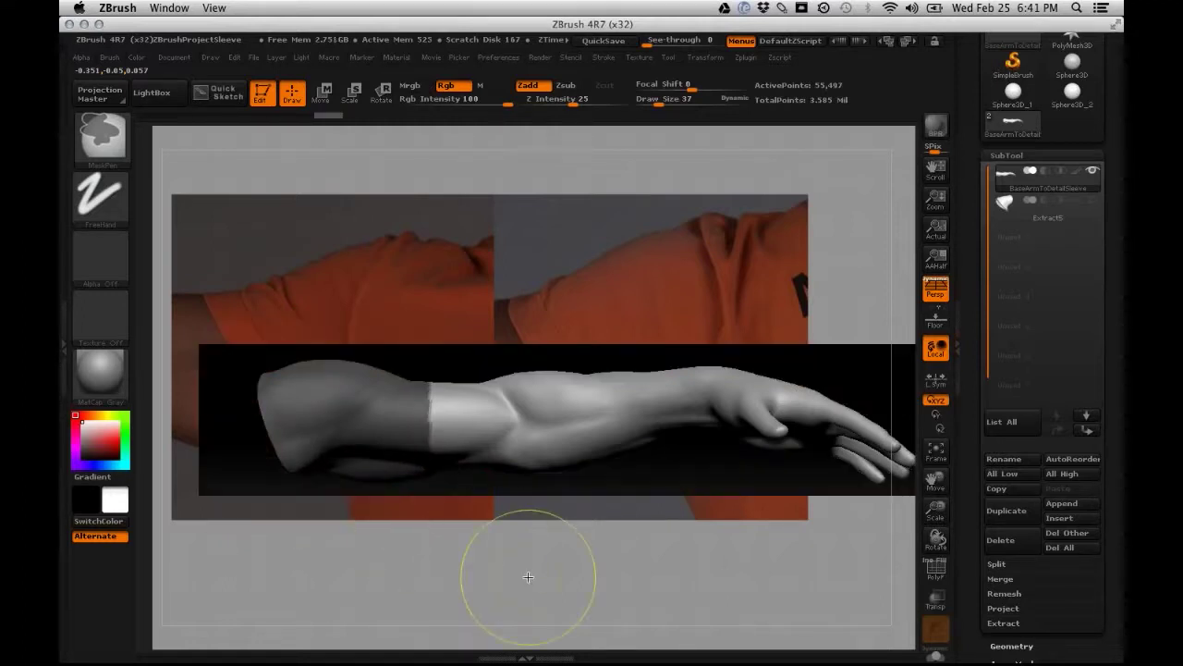
pyautogui.moveTo(530, 550); pyautogui.dragTo(555, 550)
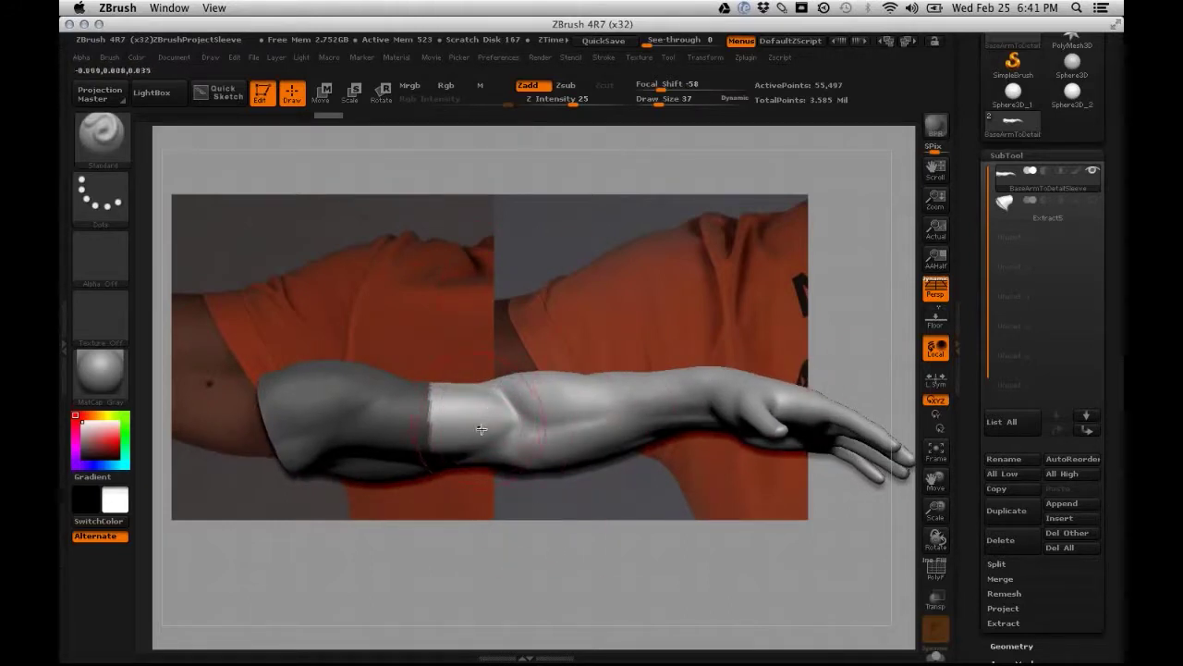
# Extend the mask farther down the upper arm toward the elbow
pyautogui.press('ctrl')
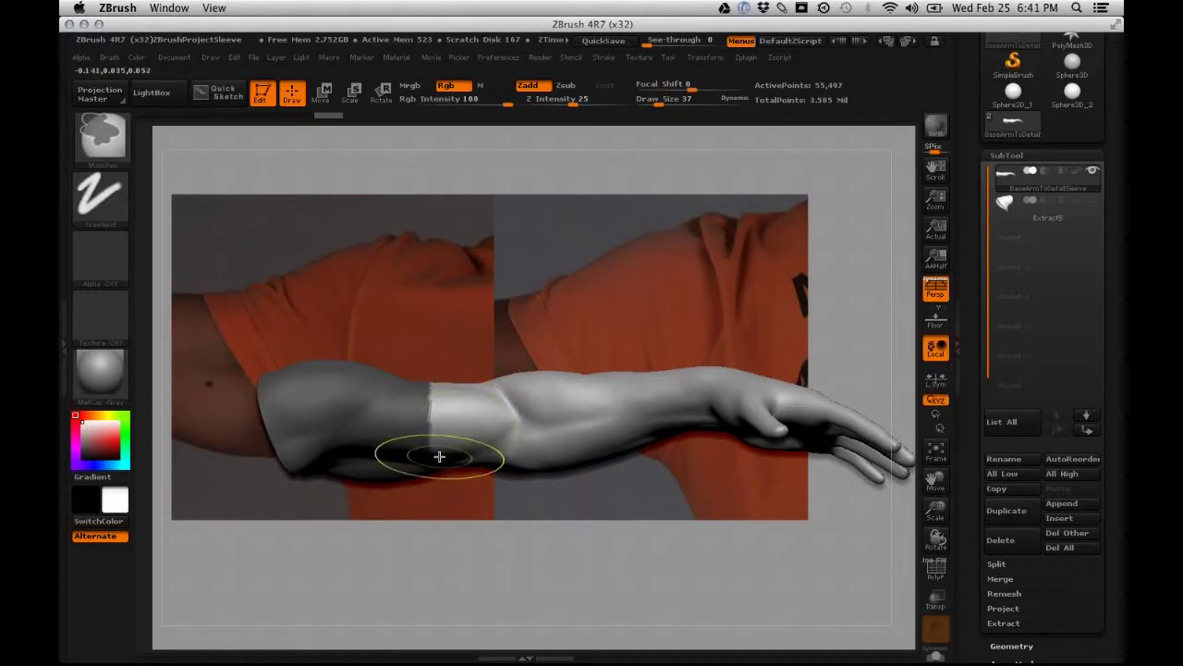
pyautogui.keyDown('ctrl'); pyautogui.moveTo(493, 469); pyautogui.dragTo(493, 469); pyautogui.keyUp('ctrl')
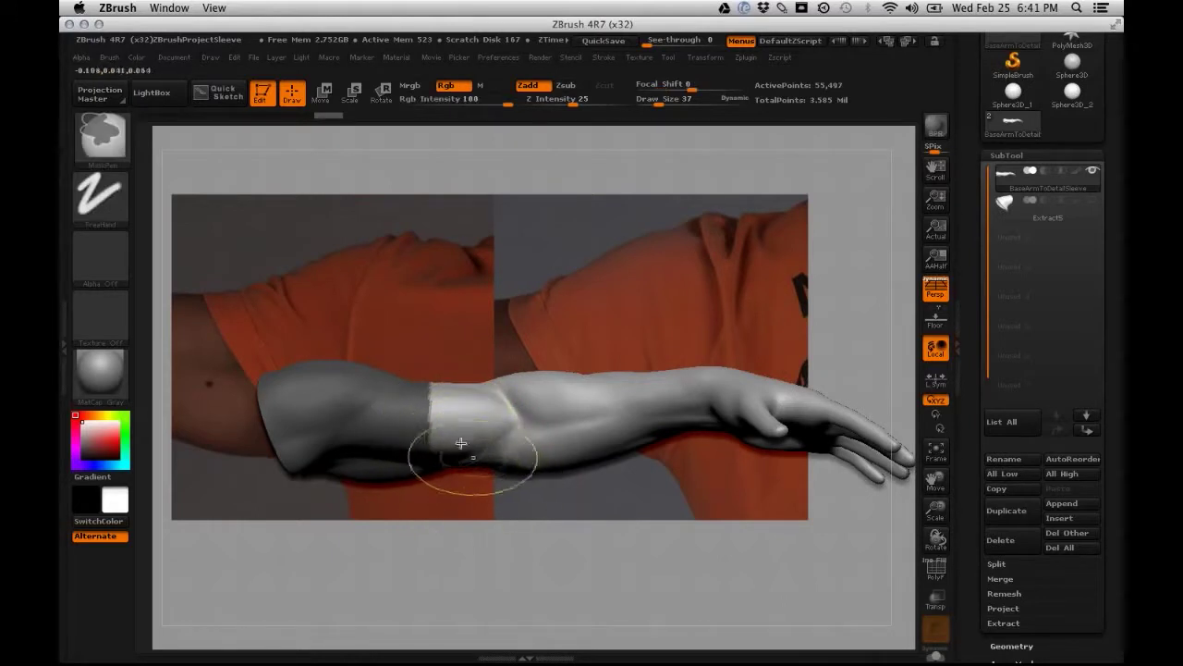
pyautogui.moveTo(523, 509)
pyautogui.mouseDown()
pyautogui.moveTo(513, 458)
pyautogui.moveTo(526, 496)
pyautogui.moveTo(517, 479)
pyautogui.mouseUp()
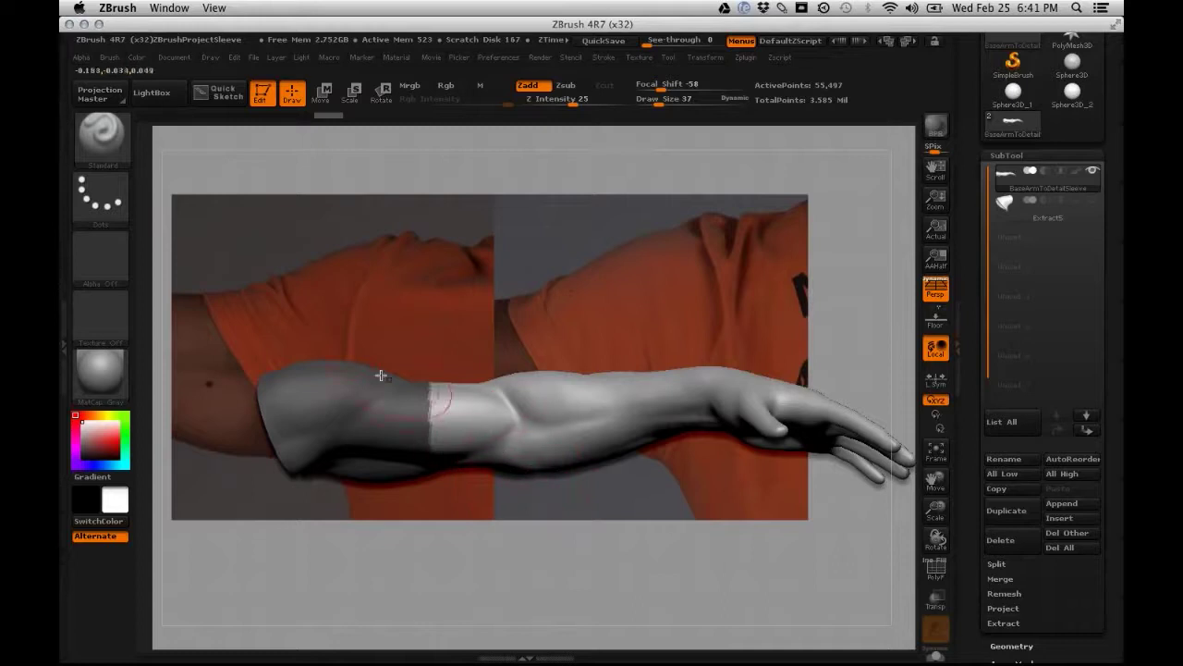
pyautogui.press('ctrl')
pyautogui.moveTo(225, 331)
pyautogui.keyDown('ctrl'); pyautogui.mouseDown()
pyautogui.moveTo(433, 516)
pyautogui.moveTo(468, 532)
pyautogui.moveTo(453, 518)
pyautogui.mouseUp(); pyautogui.keyUp('ctrl')
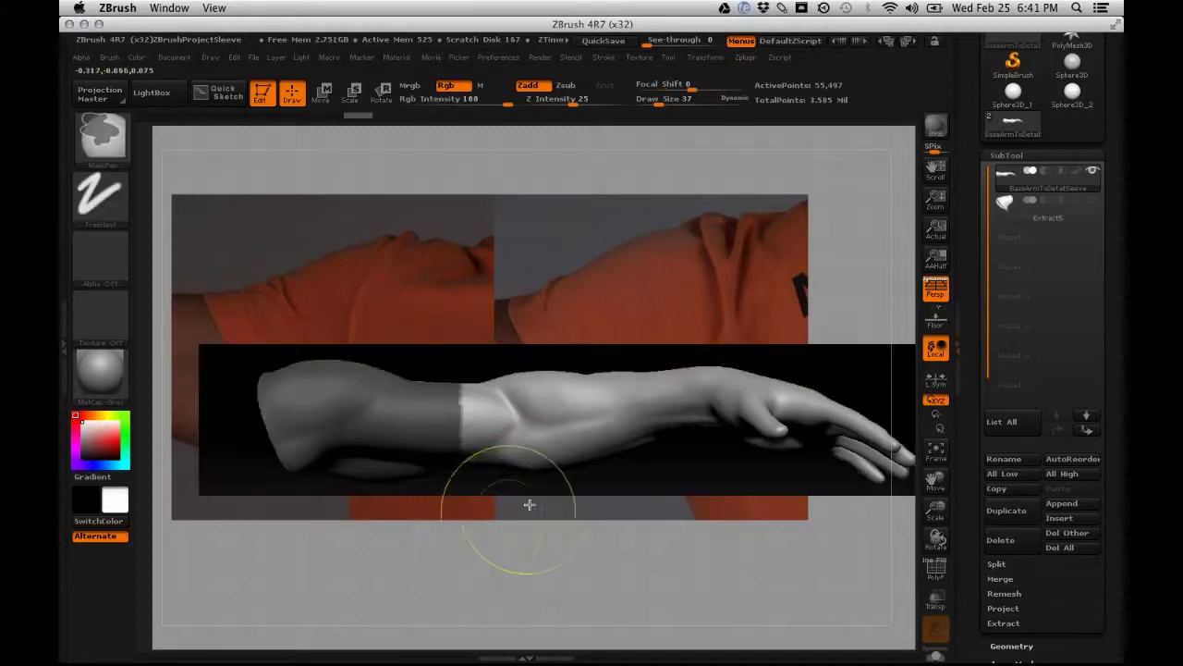
pyautogui.moveTo(533, 507); pyautogui.dragTo(546, 507)
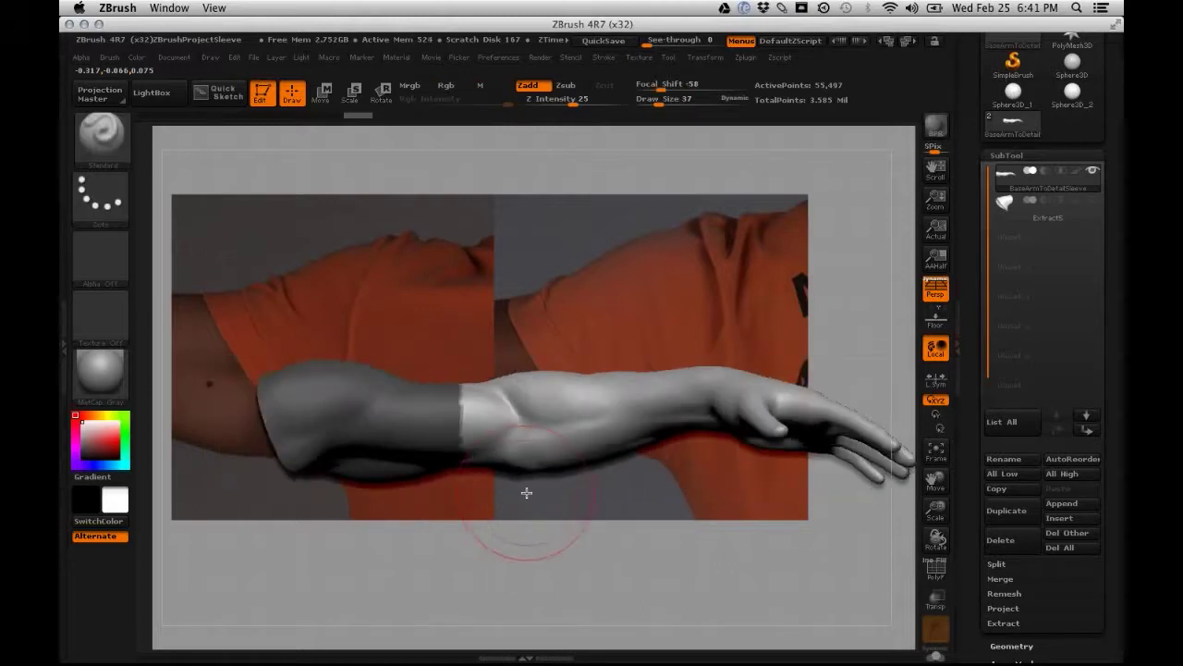
# Try to erase the mask's edge near the elbow with the masking brush, and undo it
pyautogui.press('ctrl')
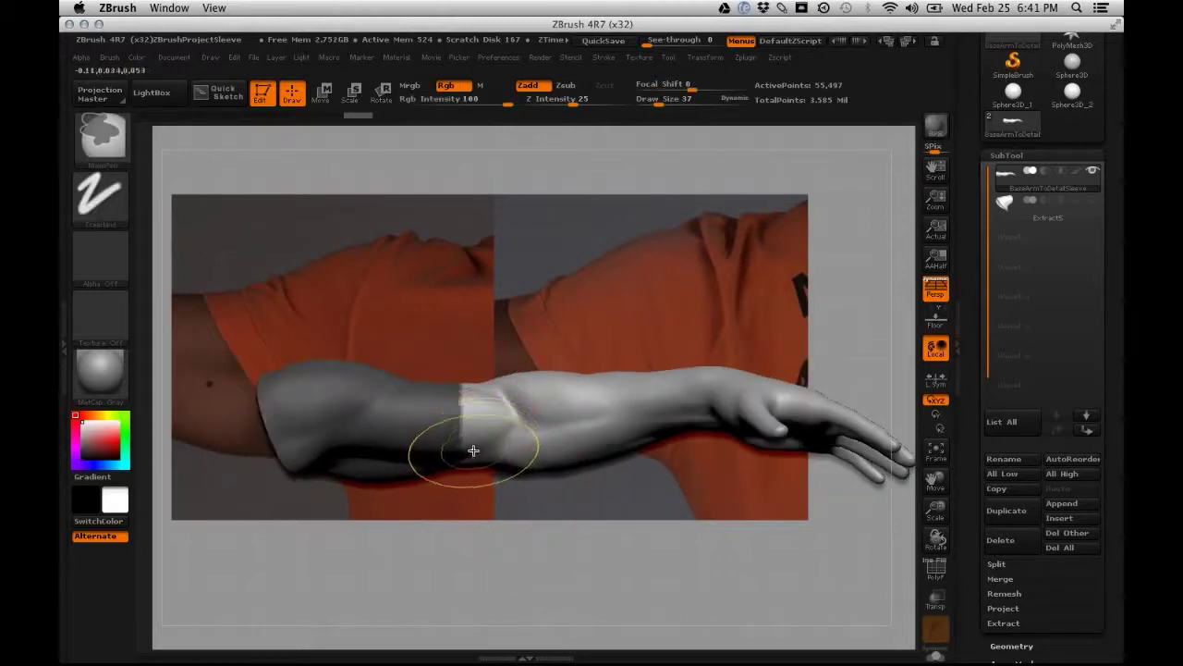
pyautogui.keyDown('ctrl'); pyautogui.click(471, 416); pyautogui.keyUp('ctrl')
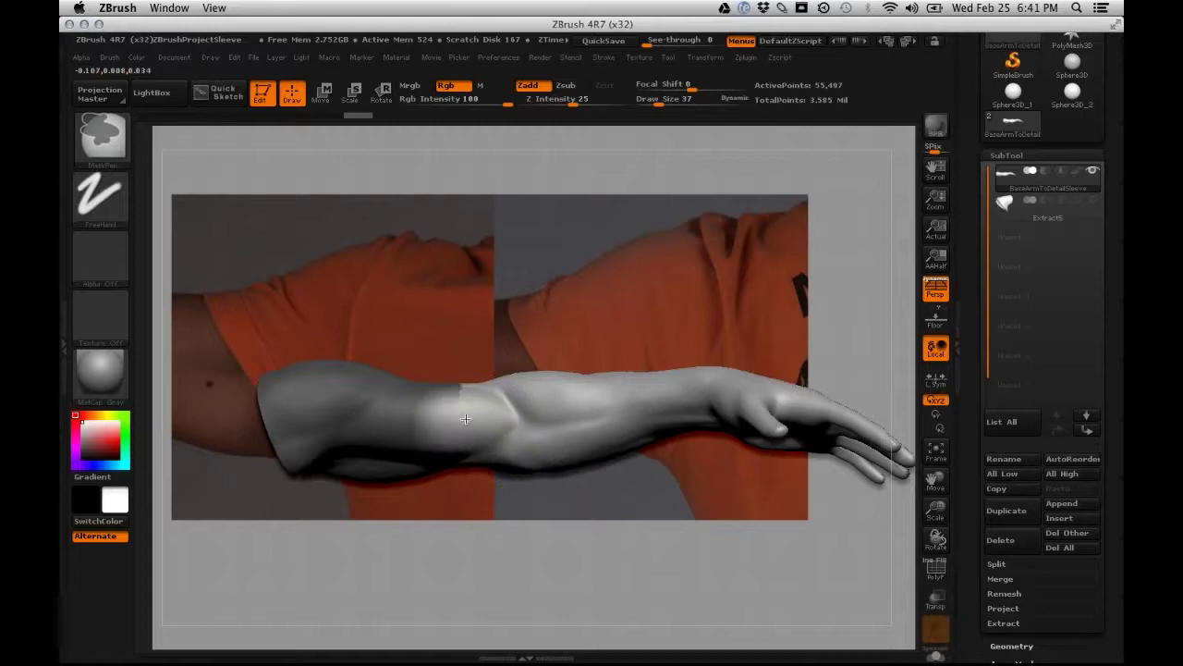
pyautogui.keyDown('ctrl'); pyautogui.click(468, 416); pyautogui.keyUp('ctrl')
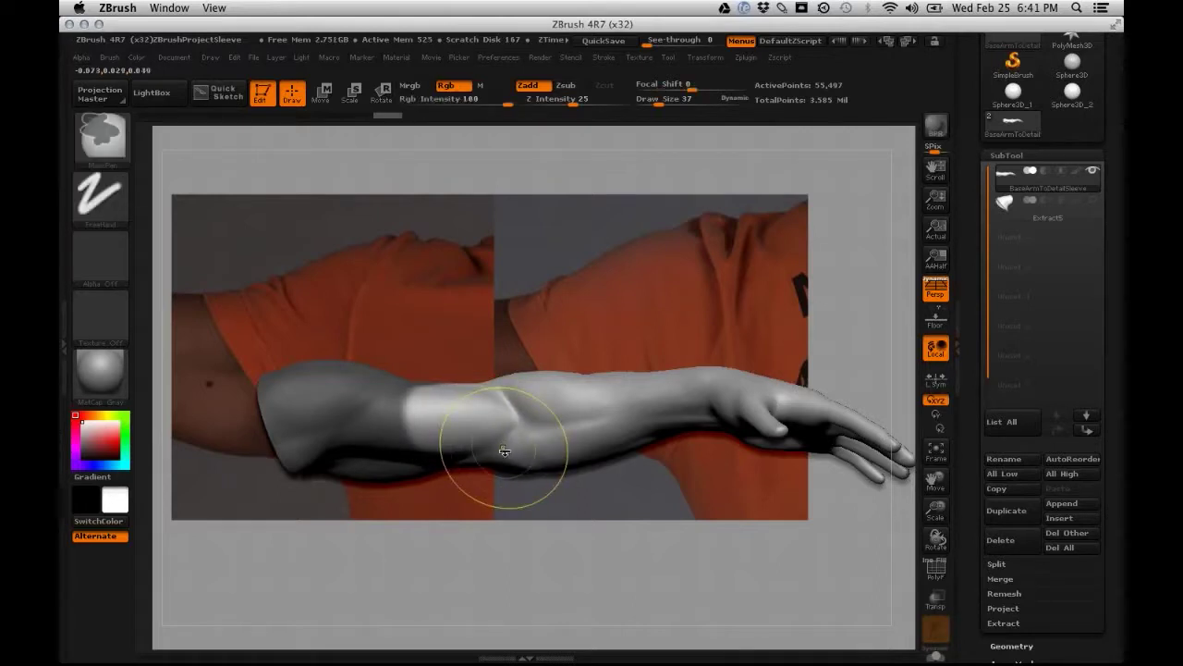
pyautogui.hotkey('ctrl', 'z')
# Reduce the brush draw size to 23 for closer work on the mask edge
pyautogui.press('space')
pyautogui.moveTo(522, 436); pyautogui.dragTo(512, 443)
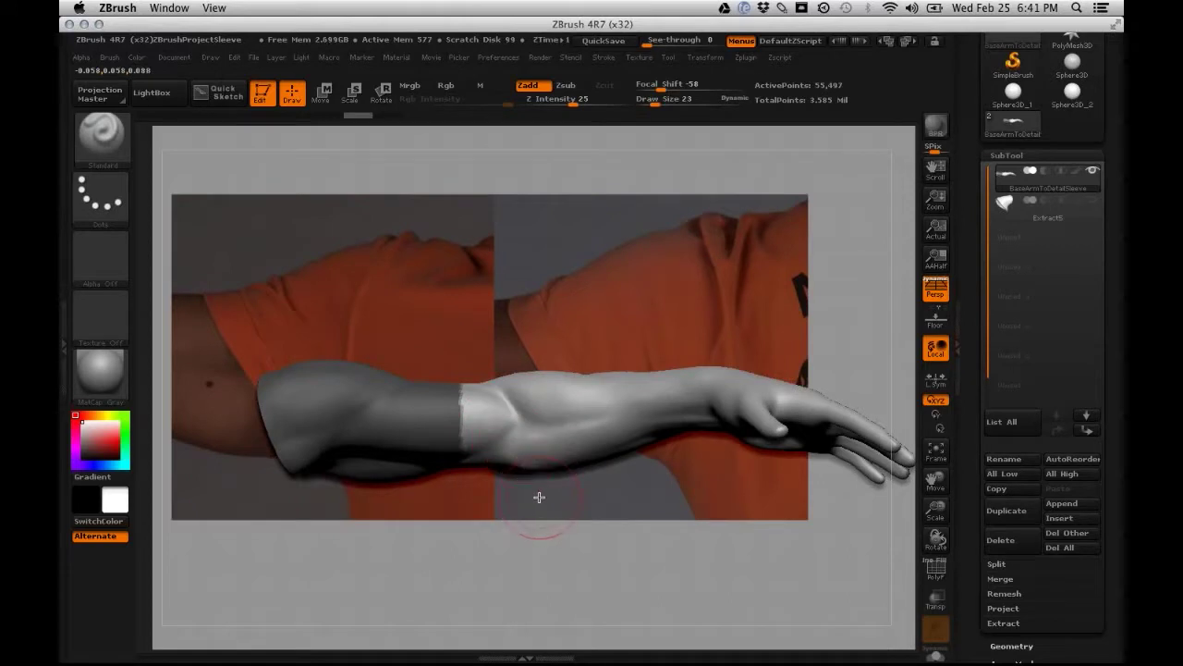
pyautogui.keyDown('alt'); pyautogui.moveTo(571, 527); pyautogui.dragTo(613, 560); pyautogui.keyUp('alt')
pyautogui.moveTo(513, 545); pyautogui.dragTo(498, 545)
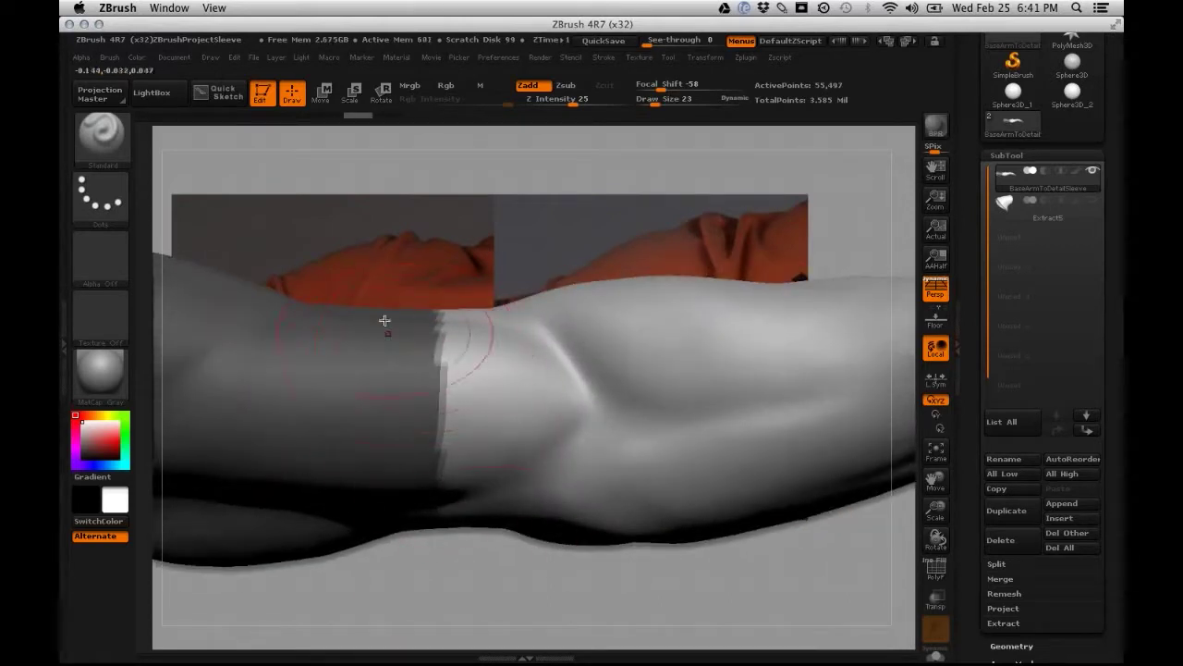
# Try to move the jagged mask edge back toward the shoulder, and undo the change
pyautogui.press('ctrl')
pyautogui.press('ctrl')
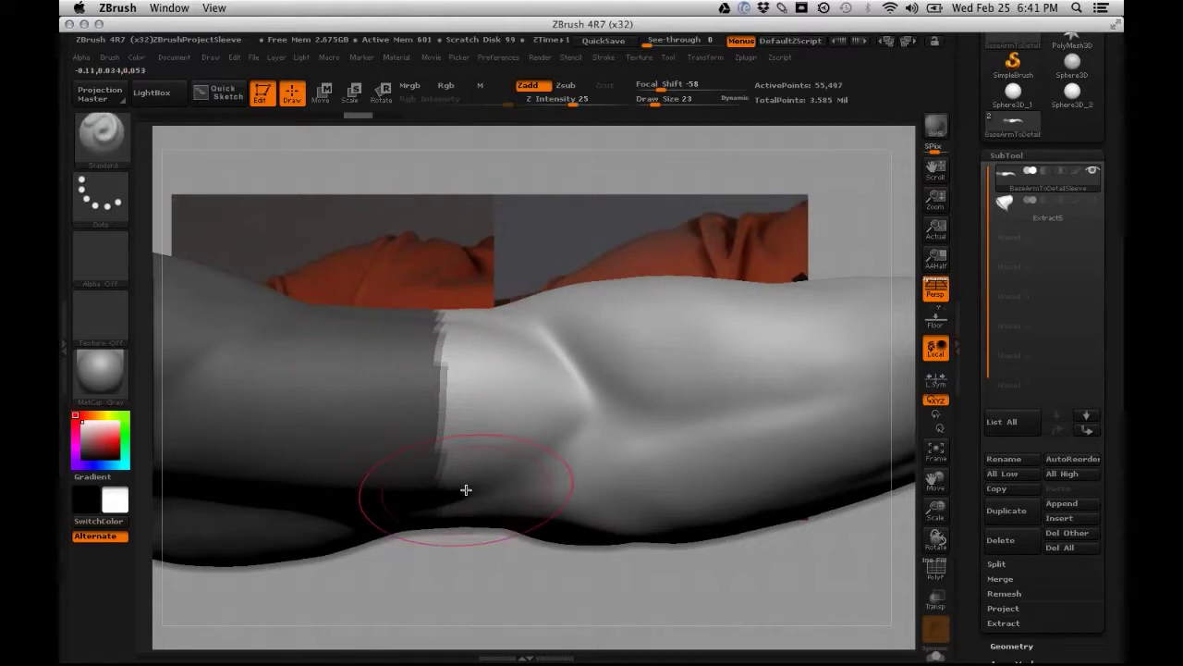
pyautogui.keyDown('ctrl'); pyautogui.moveTo(461, 533); pyautogui.dragTo(407, 298); pyautogui.keyUp('ctrl')
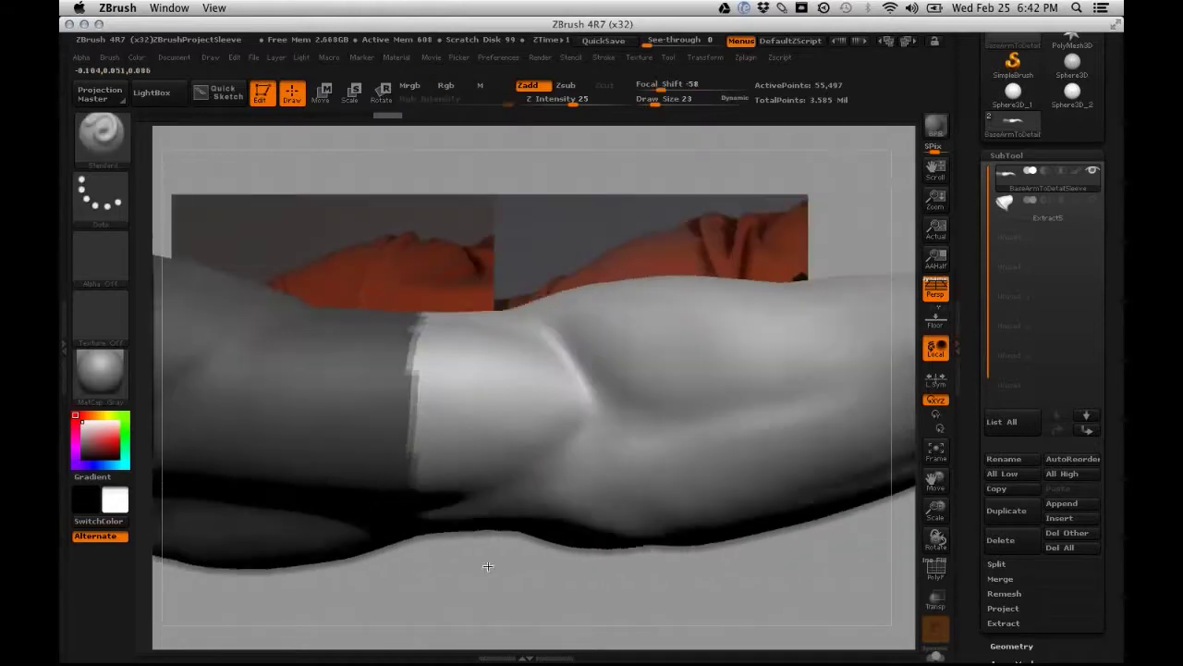
pyautogui.hotkey('ctrl', 'z')
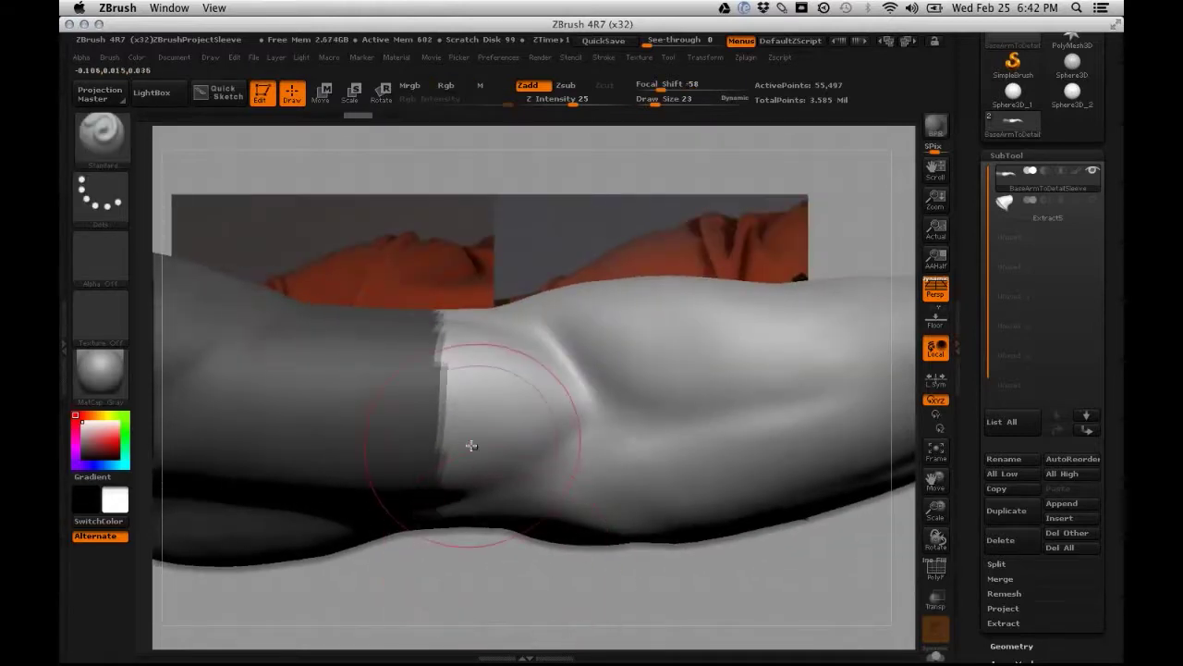
# Erase the jagged mask edge on both sides of the arm, pulling the border back toward the shoulder
pyautogui.keyDown('ctrl'); pyautogui.keyDown('alt'); pyautogui.click(440, 399); pyautogui.keyUp('alt'); pyautogui.keyUp('ctrl')
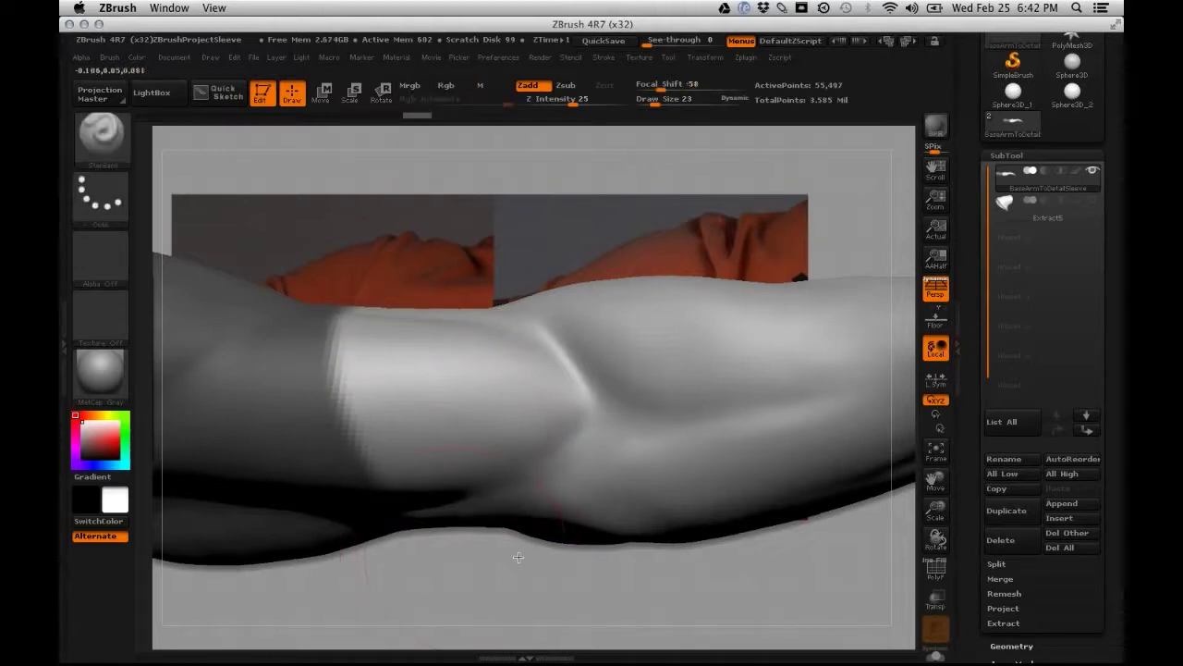
pyautogui.moveTo(517, 557)
pyautogui.mouseDown()
pyautogui.moveTo(602, 565)
pyautogui.moveTo(518, 460)
pyautogui.mouseUp()
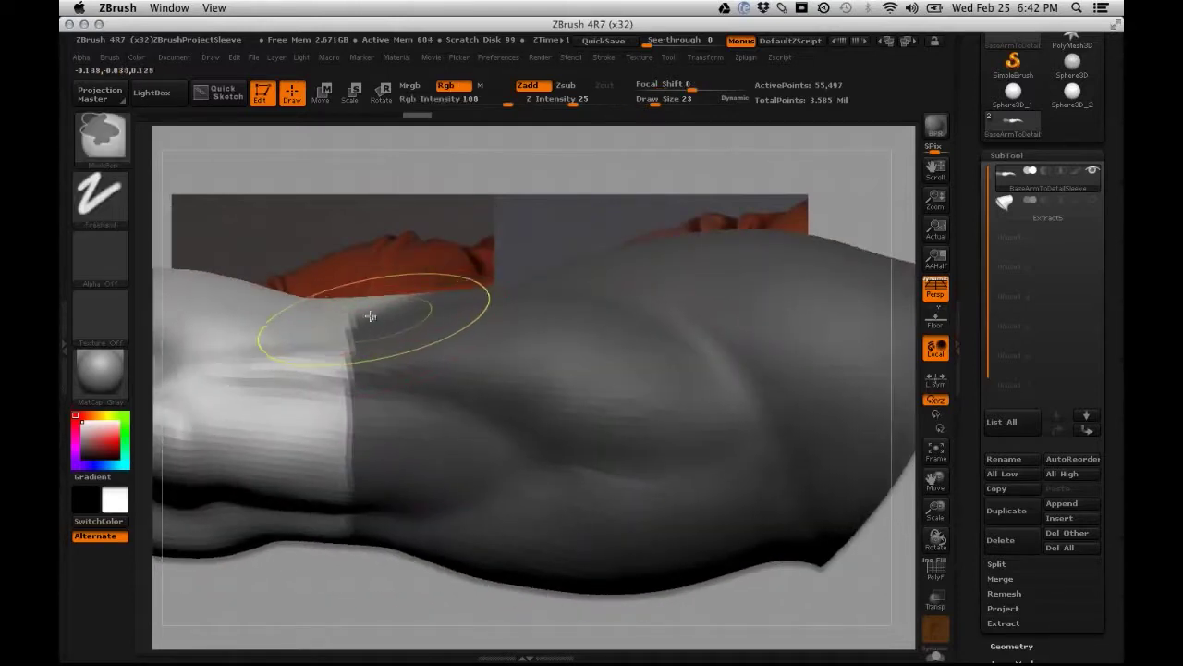
pyautogui.moveTo(370, 312)
pyautogui.keyDown('shift'); pyautogui.mouseDown()
pyautogui.moveTo(369, 416)
pyautogui.moveTo(396, 541)
pyautogui.moveTo(362, 497)
pyautogui.mouseUp(); pyautogui.keyUp('shift')
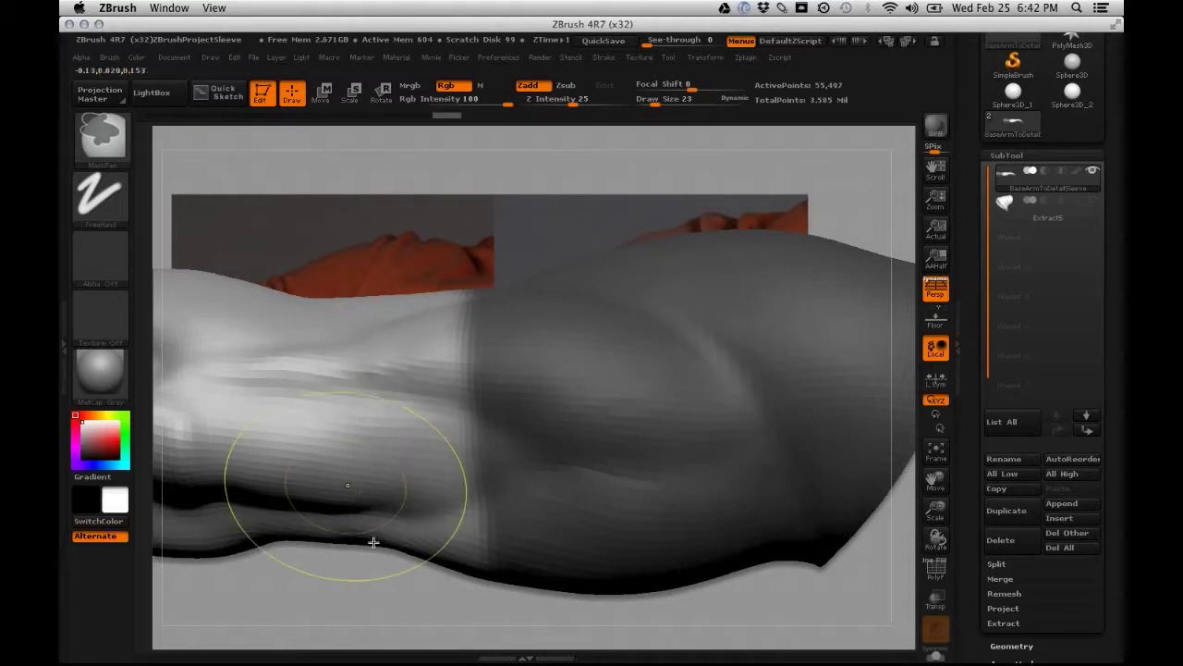
# Set the draw size to 8 and erase the mask border on the underside of the arm into a cleaner sleeve line
pyautogui.moveTo(347, 585); pyautogui.dragTo(388, 385)
pyautogui.press('space')
pyautogui.moveTo(395, 311); pyautogui.dragTo(391, 312)
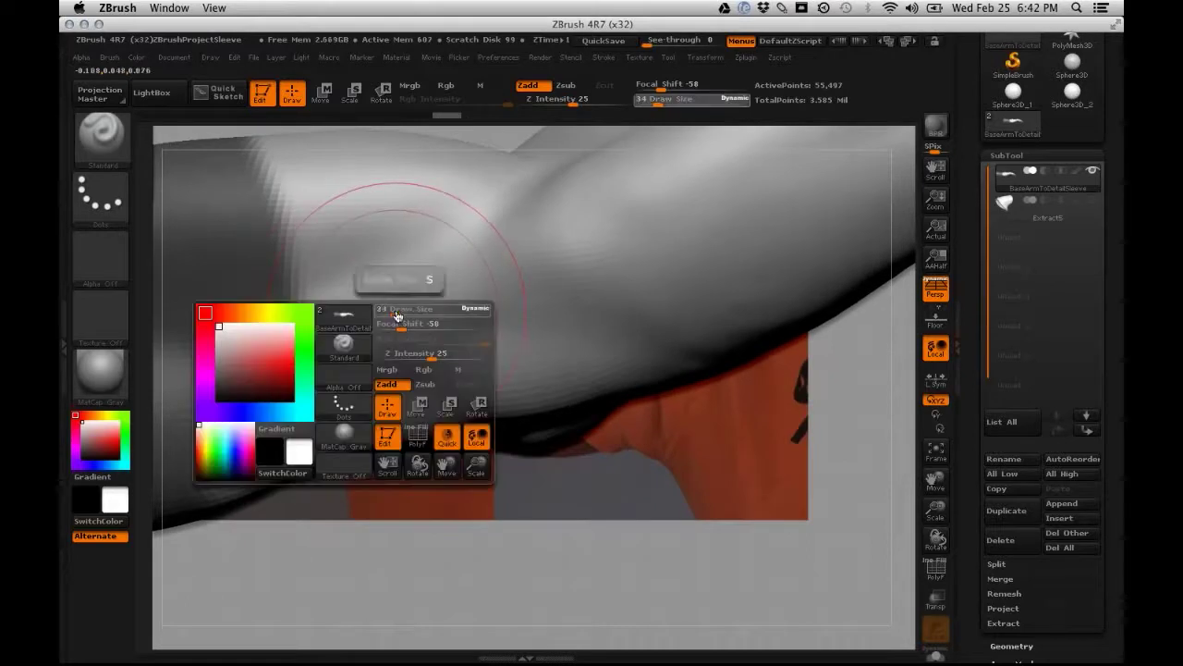
pyautogui.press('ctrl')
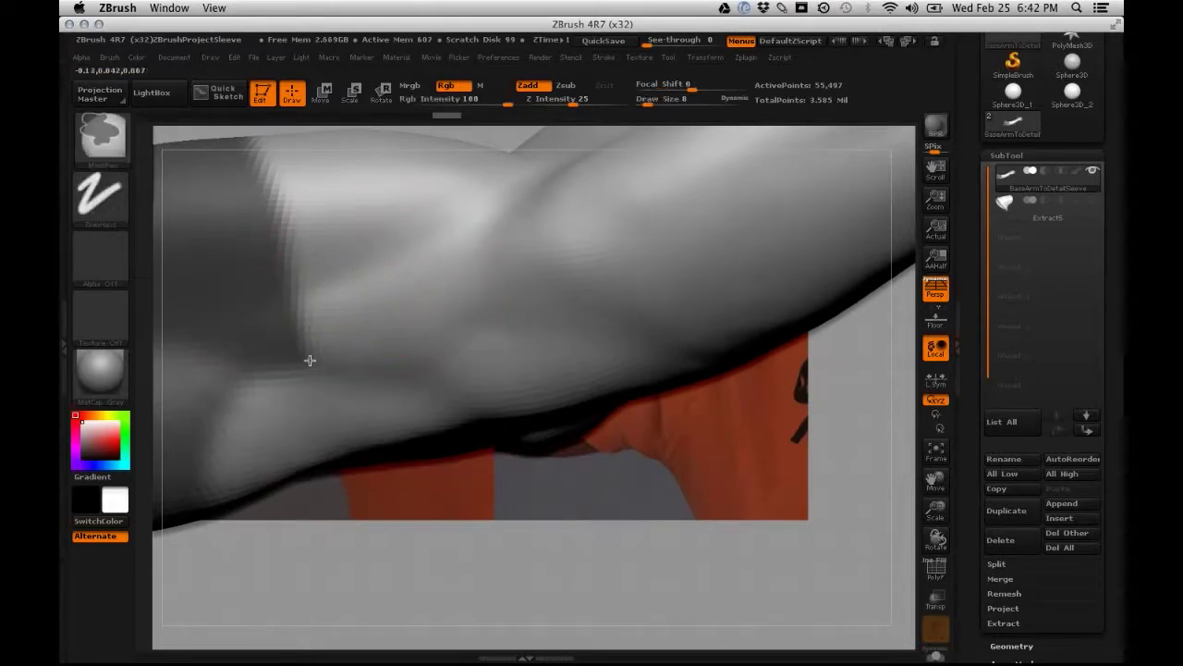
pyautogui.moveTo(310, 360)
pyautogui.keyDown('ctrl'); pyautogui.keyDown('alt'); pyautogui.mouseDown()
pyautogui.moveTo(318, 299)
pyautogui.moveTo(303, 312)
pyautogui.moveTo(287, 387)
pyautogui.mouseUp(); pyautogui.keyUp('alt'); pyautogui.keyUp('ctrl')
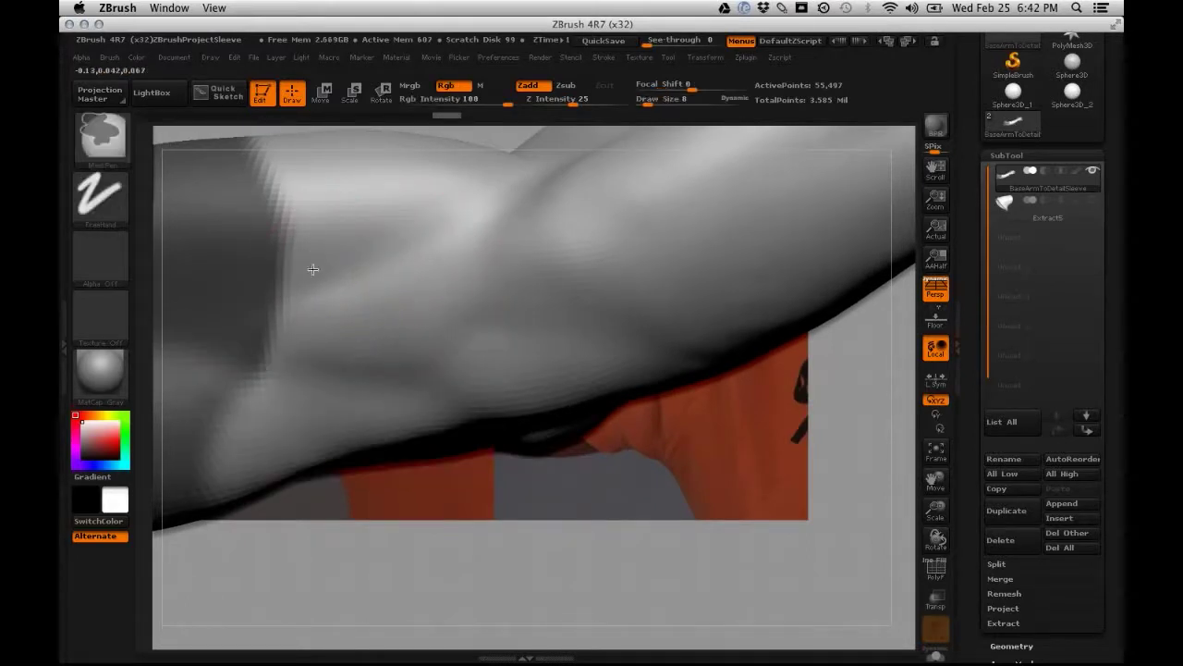
pyautogui.moveTo(312, 269); pyautogui.dragTo(254, 370)
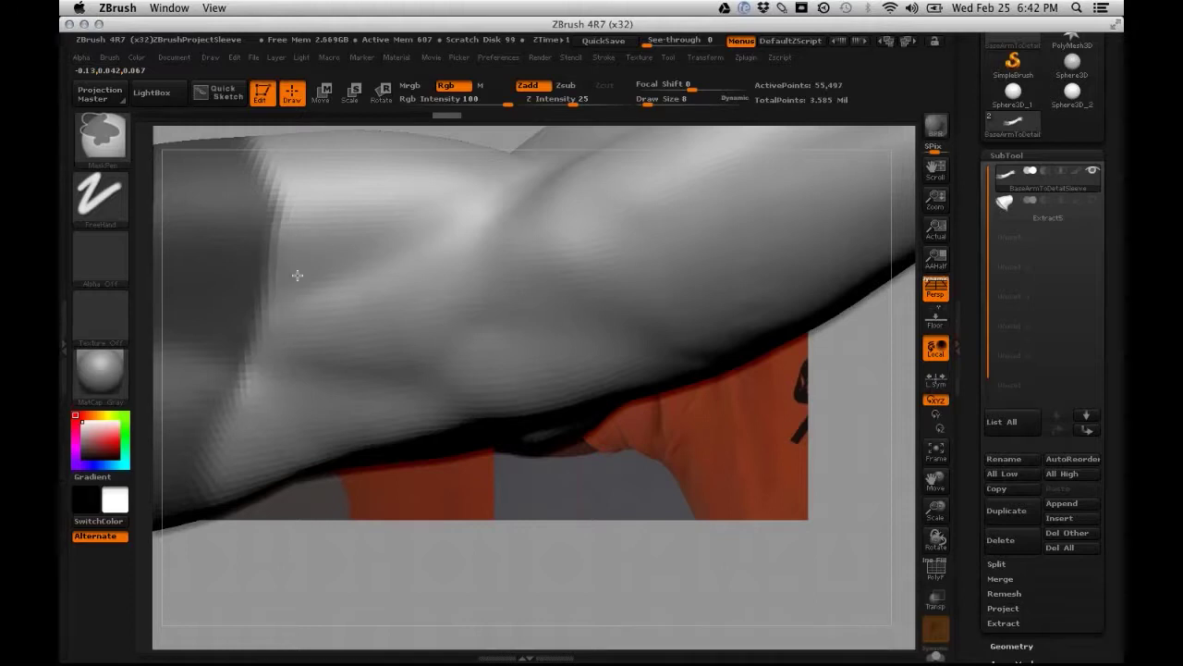
pyautogui.keyDown('ctrl'); pyautogui.keyDown('alt'); pyautogui.moveTo(296, 200); pyautogui.dragTo(286, 187); pyautogui.keyUp('alt'); pyautogui.keyUp('ctrl')
pyautogui.keyDown('ctrl'); pyautogui.keyDown('alt'); pyautogui.moveTo(301, 268); pyautogui.dragTo(292, 301); pyautogui.keyUp('alt'); pyautogui.keyUp('ctrl')
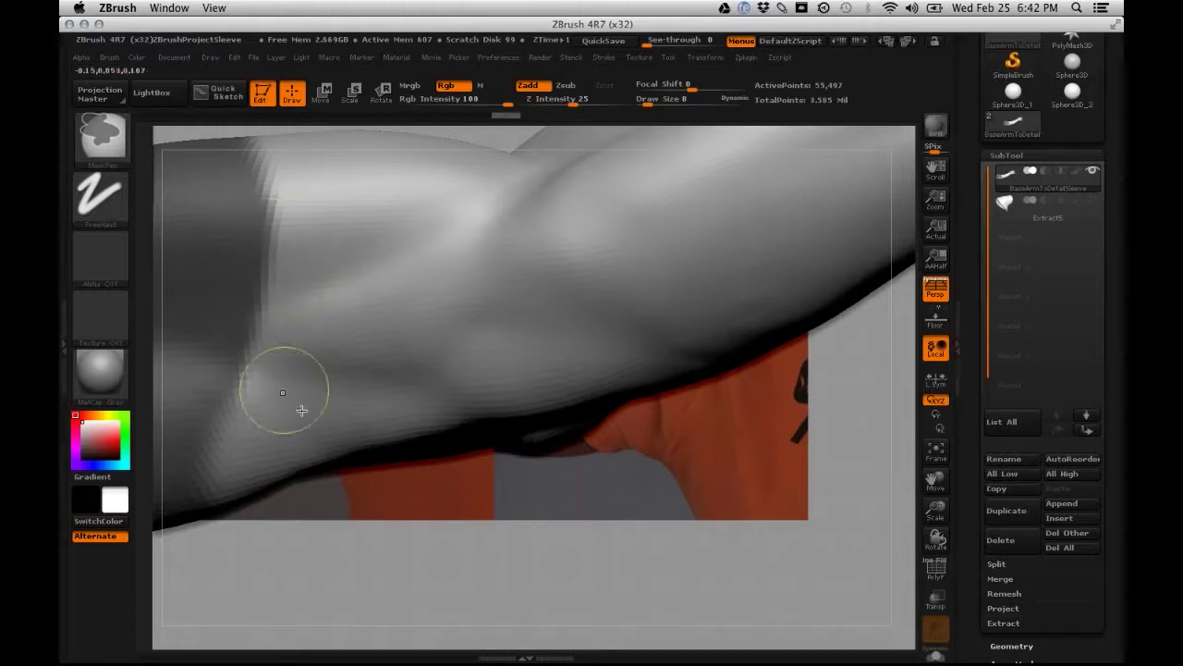
# Extract a sleeve shell from the masked upper arm with smoothing 5 and thickness 0.01
pyautogui.moveTo(578, 489); pyautogui.dragTo(591, 587)
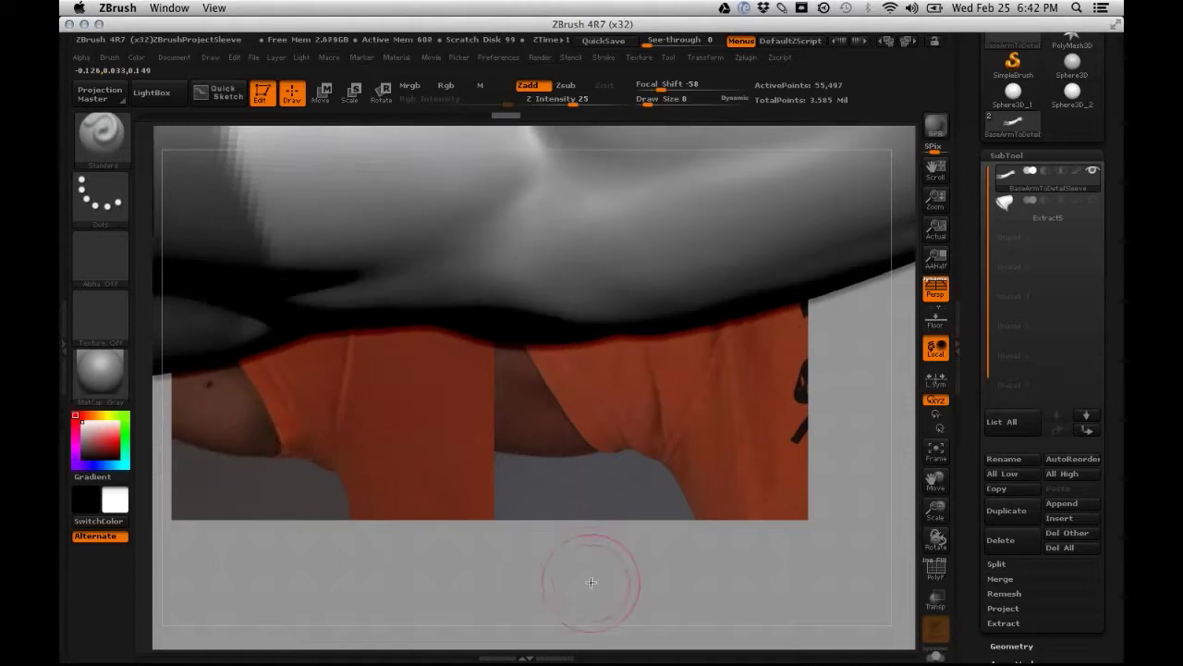
pyautogui.press('f')
pyautogui.moveTo(499, 514); pyautogui.dragTo(643, 518)
pyautogui.moveTo(730, 497); pyautogui.dragTo(661, 509)
pyautogui.moveTo(552, 489); pyautogui.dragTo(910, 497)
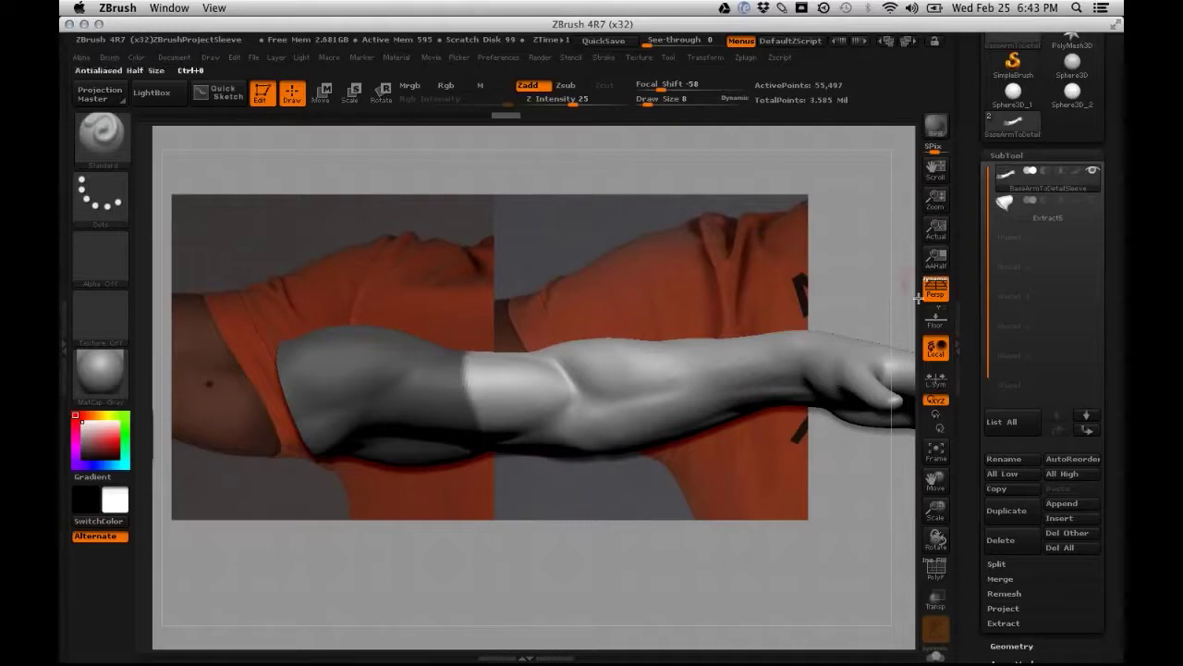
pyautogui.moveTo(980, 628); pyautogui.dragTo(952, 625)
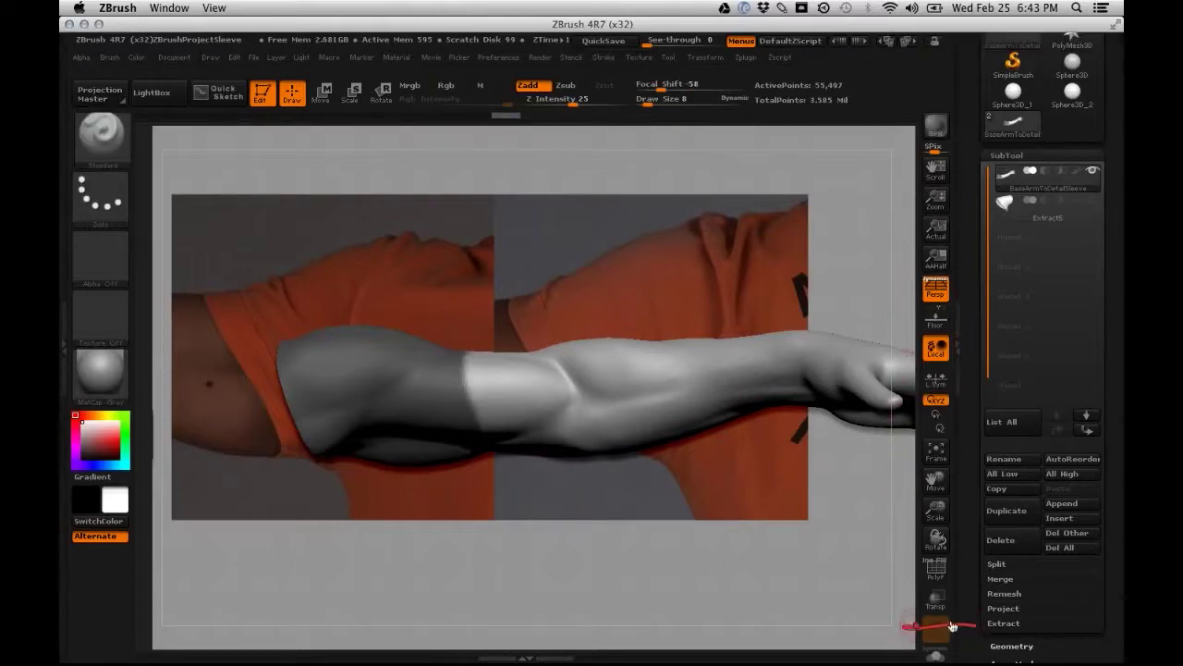
pyautogui.click(1004, 624)
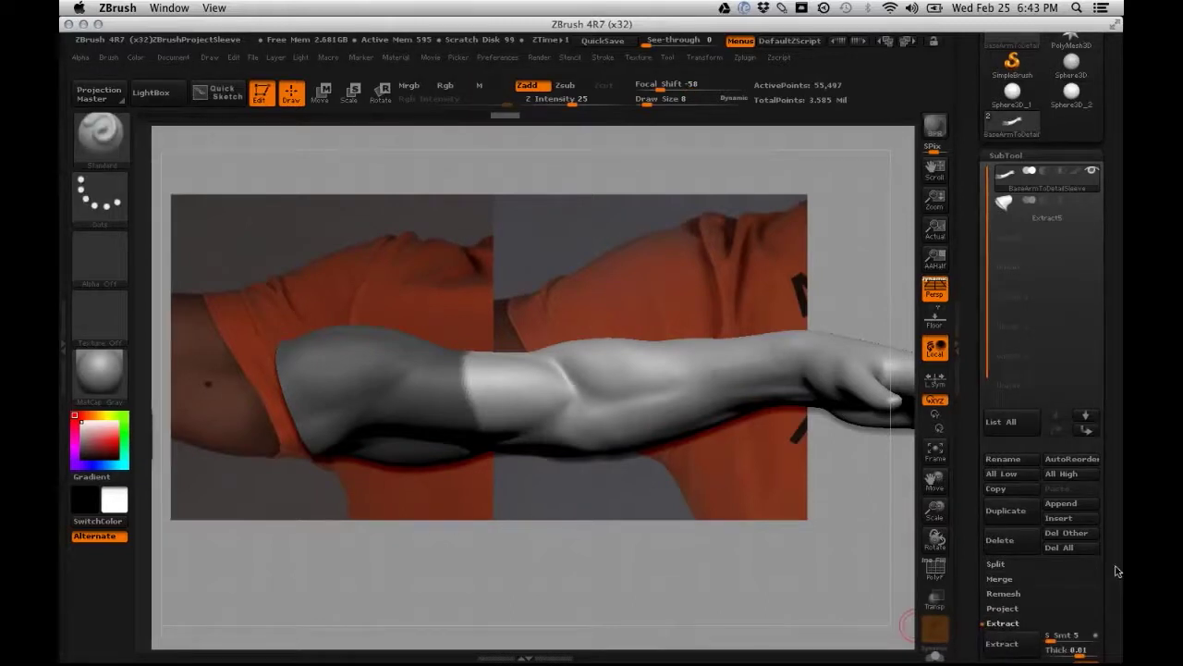
pyautogui.moveTo(1114, 568); pyautogui.dragTo(1085, 425)
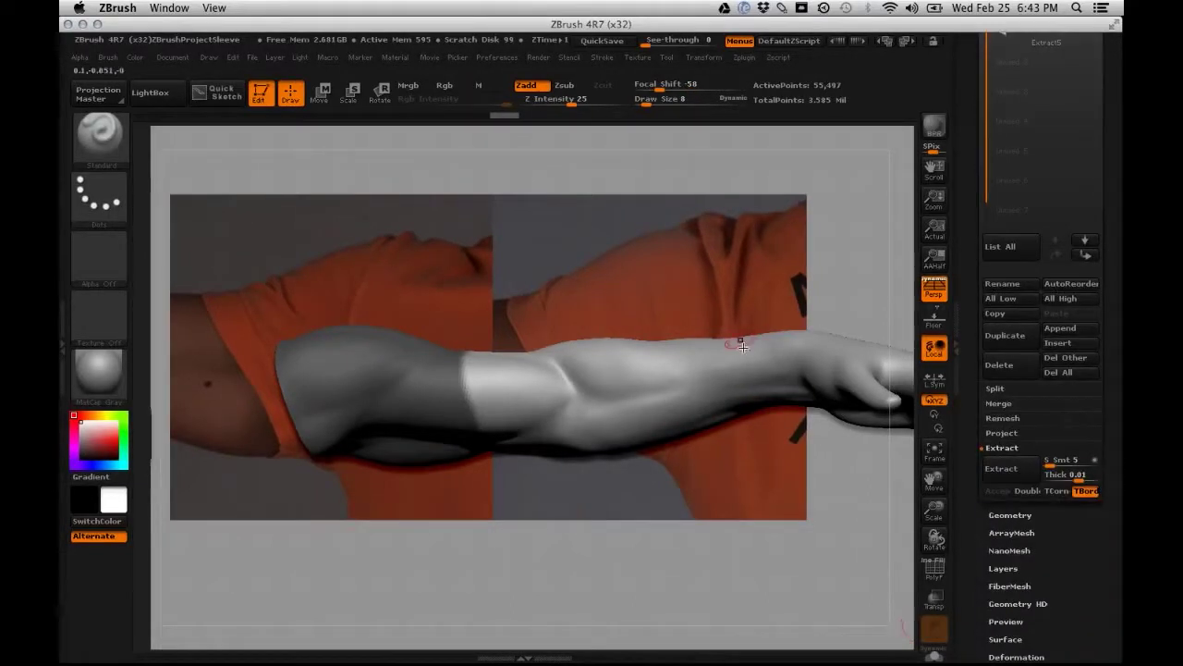
pyautogui.click(1024, 471)
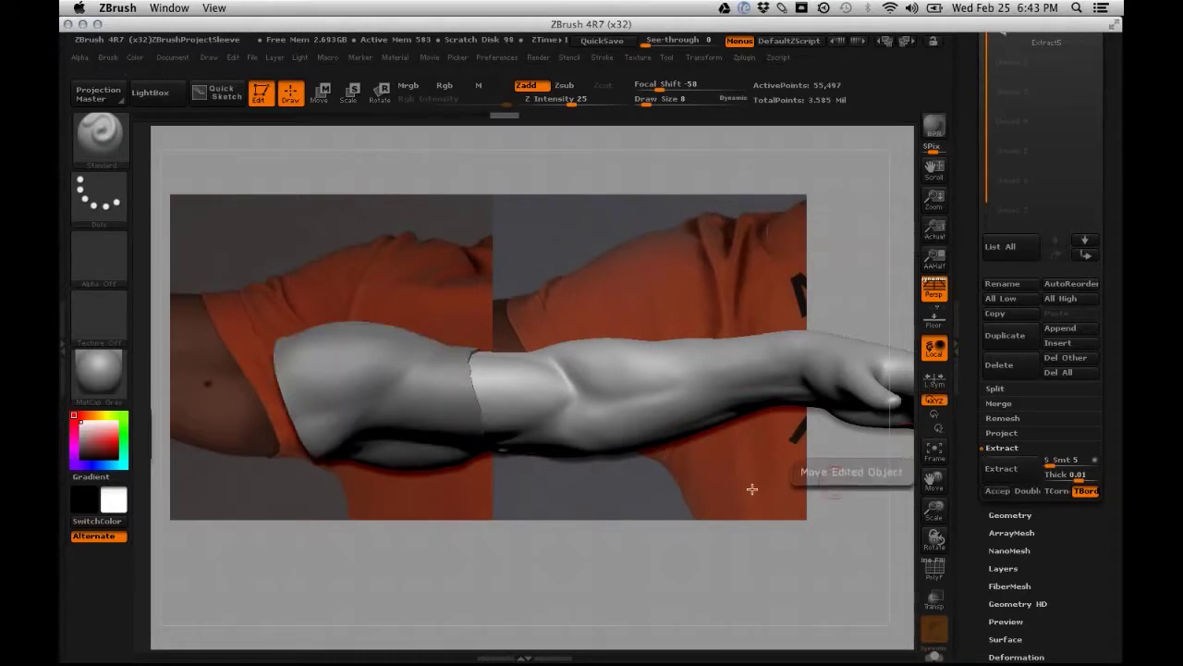
pyautogui.moveTo(731, 477); pyautogui.dragTo(762, 510)
pyautogui.click(1018, 462)
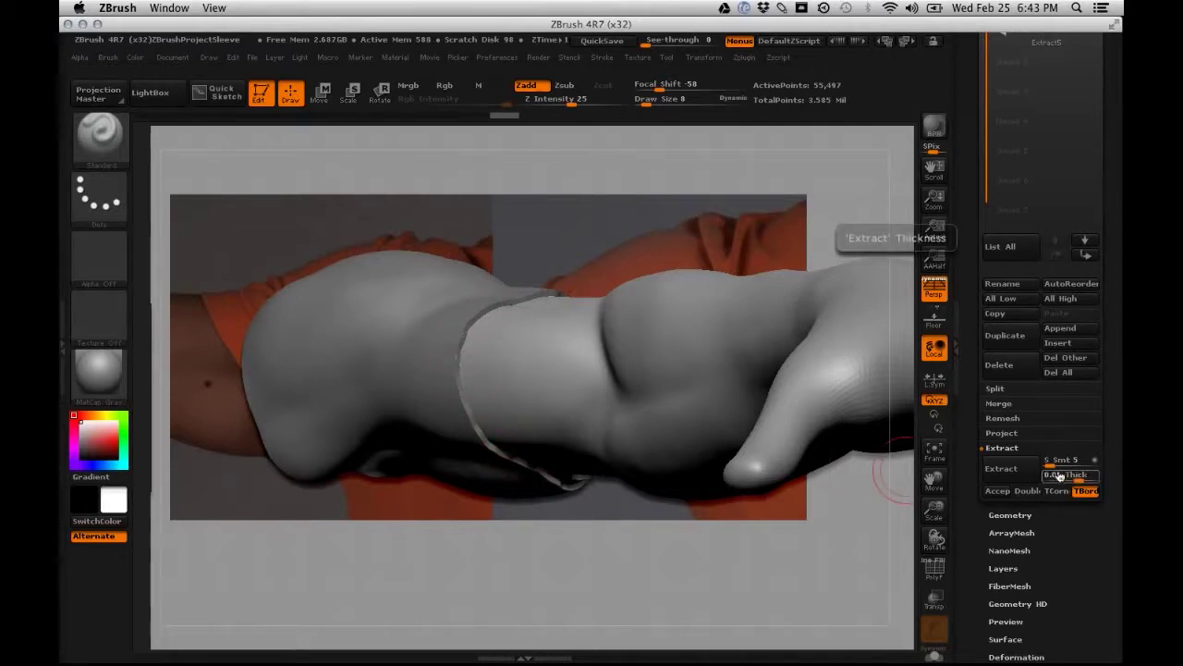
pyautogui.moveTo(727, 552); pyautogui.dragTo(728, 553)
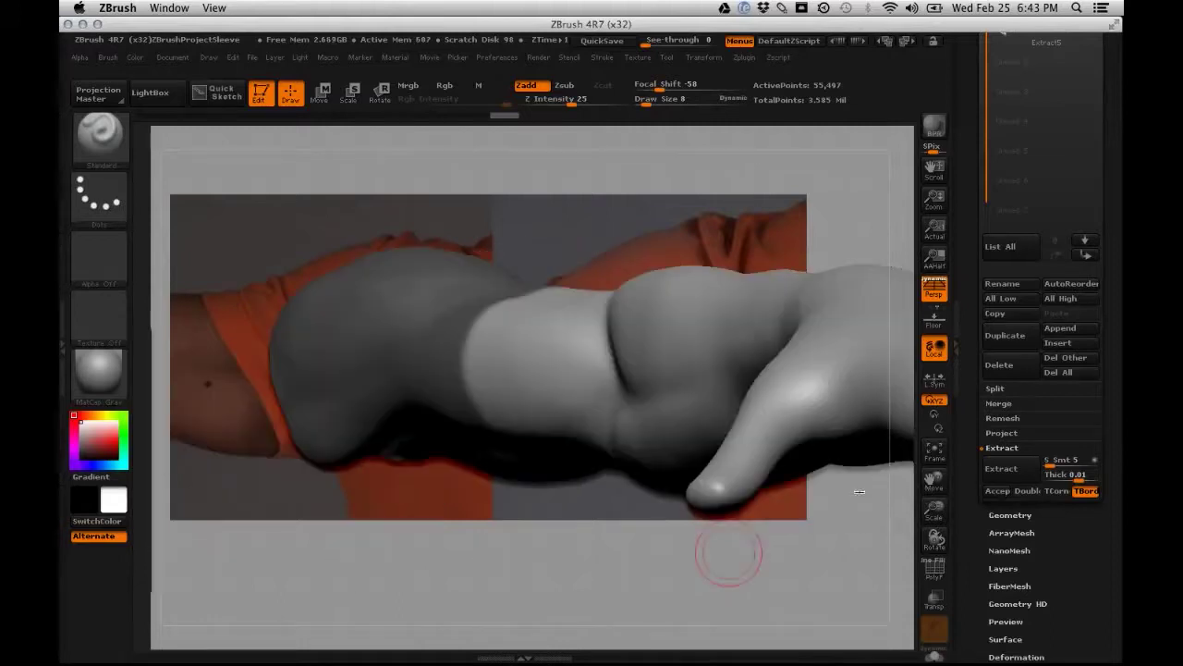
# Extract the sleeve shell again with a thickness of 0.005 and accept it as a new subtool
pyautogui.click(1061, 480)
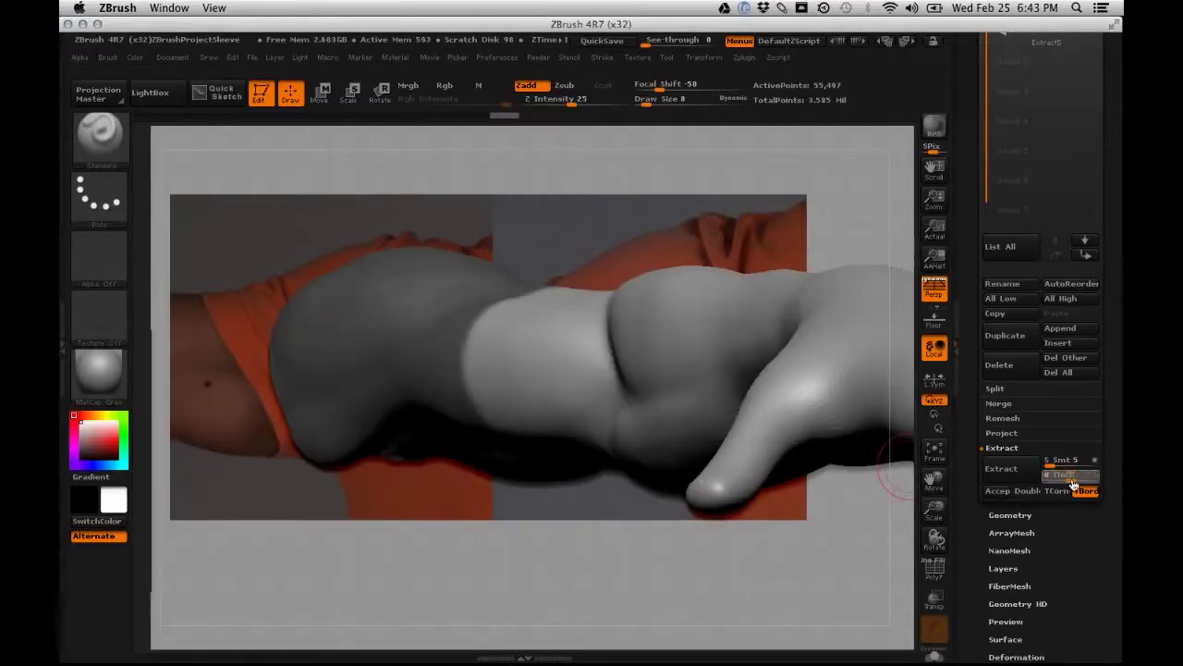
pyautogui.click(1075, 482)
pyautogui.moveTo(1063, 478); pyautogui.dragTo(1034, 506)
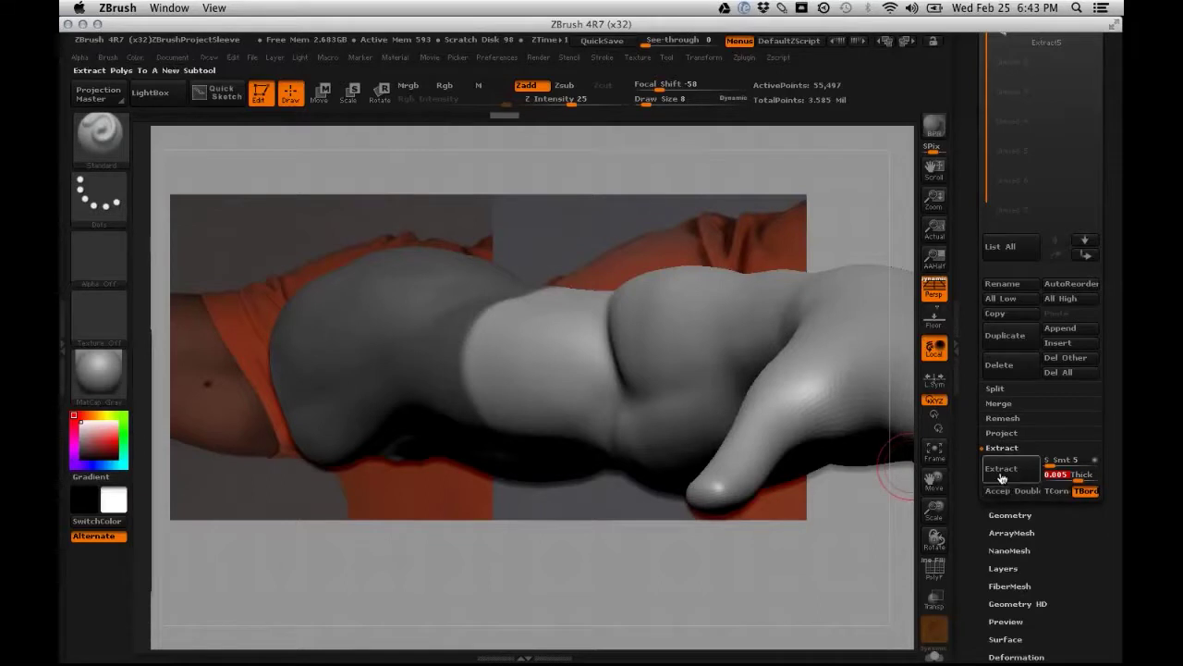
pyautogui.click(1005, 490)
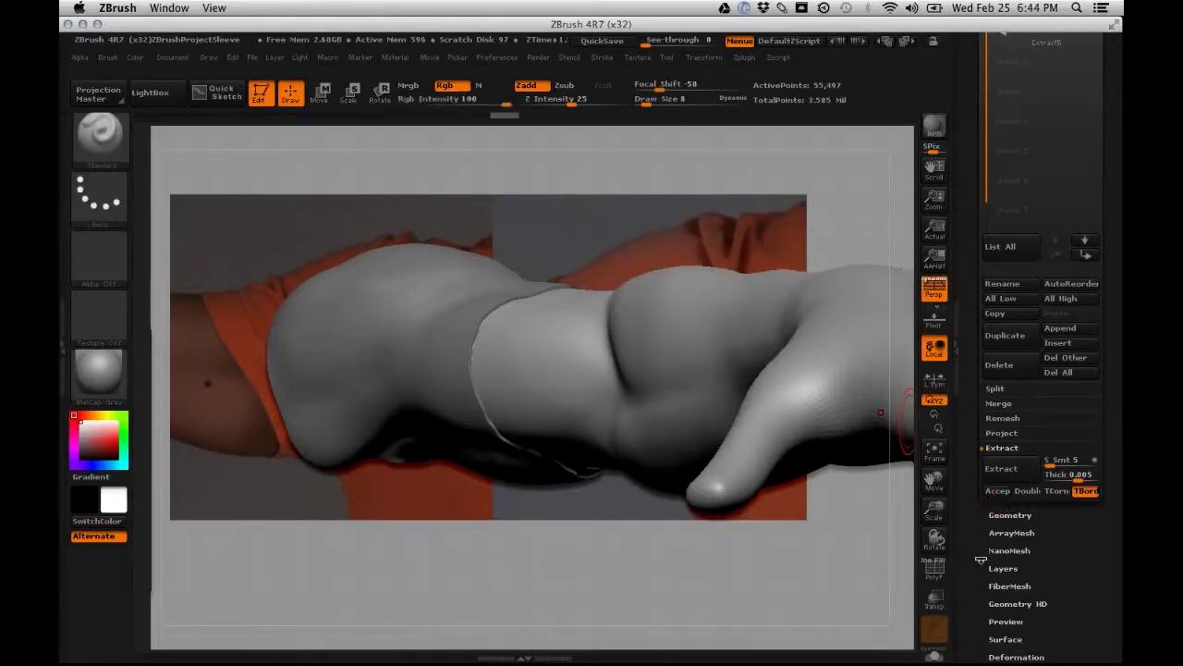
pyautogui.click(996, 490)
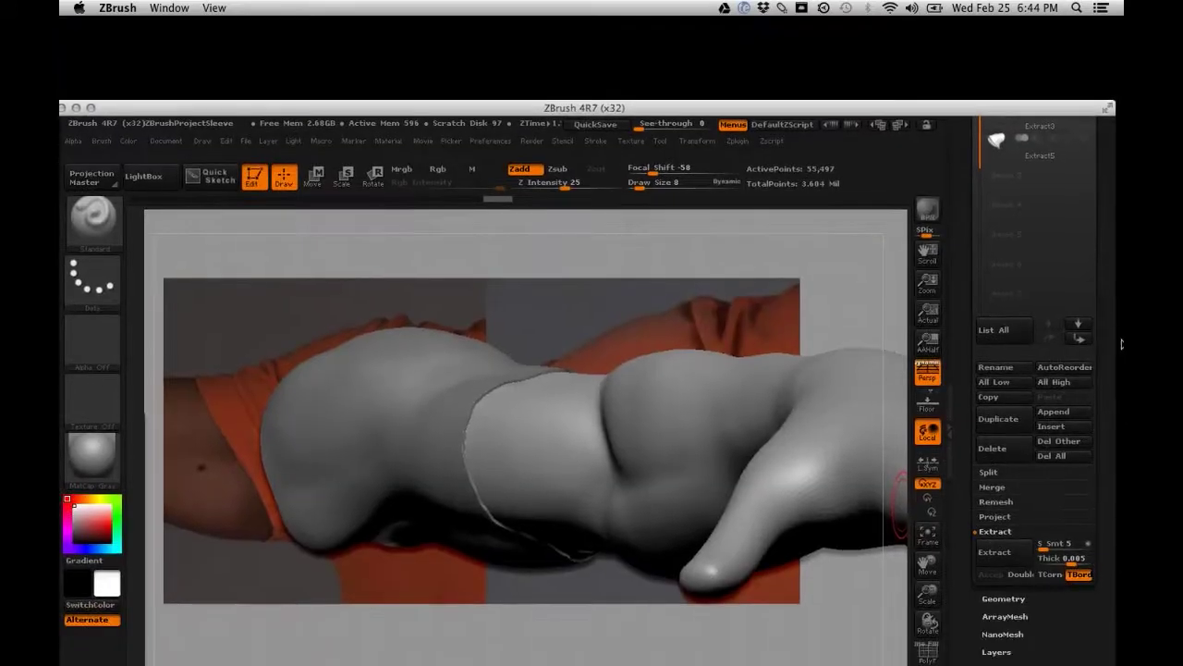
# Clear the mask from the arm while the extracted Extract3 sleeve is temporarily hidden
pyautogui.moveTo(1119, 343); pyautogui.dragTo(1127, 290)
pyautogui.click(97, 51)
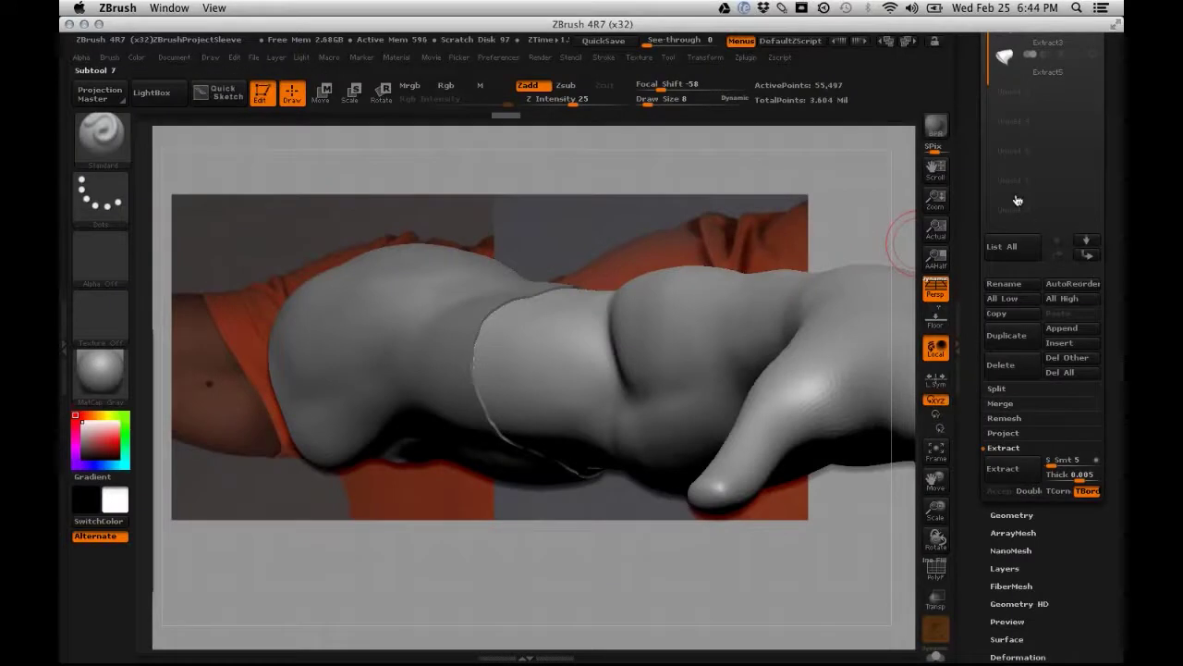
pyautogui.scroll(5, 1116, 271)
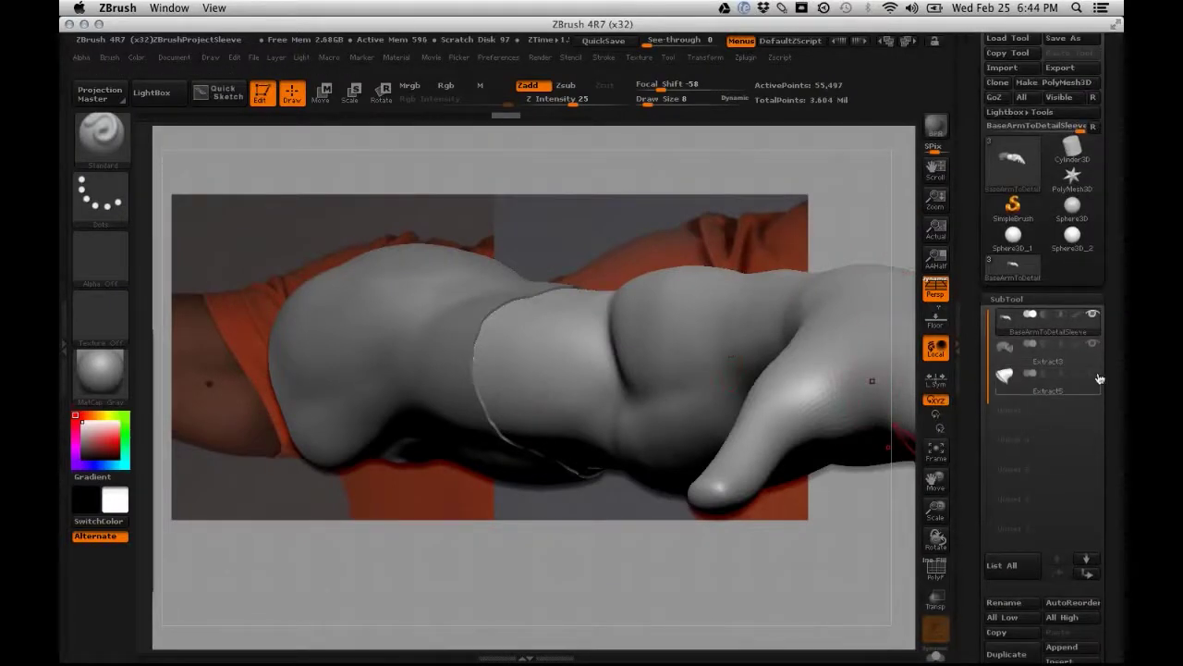
pyautogui.moveTo(1083, 360)
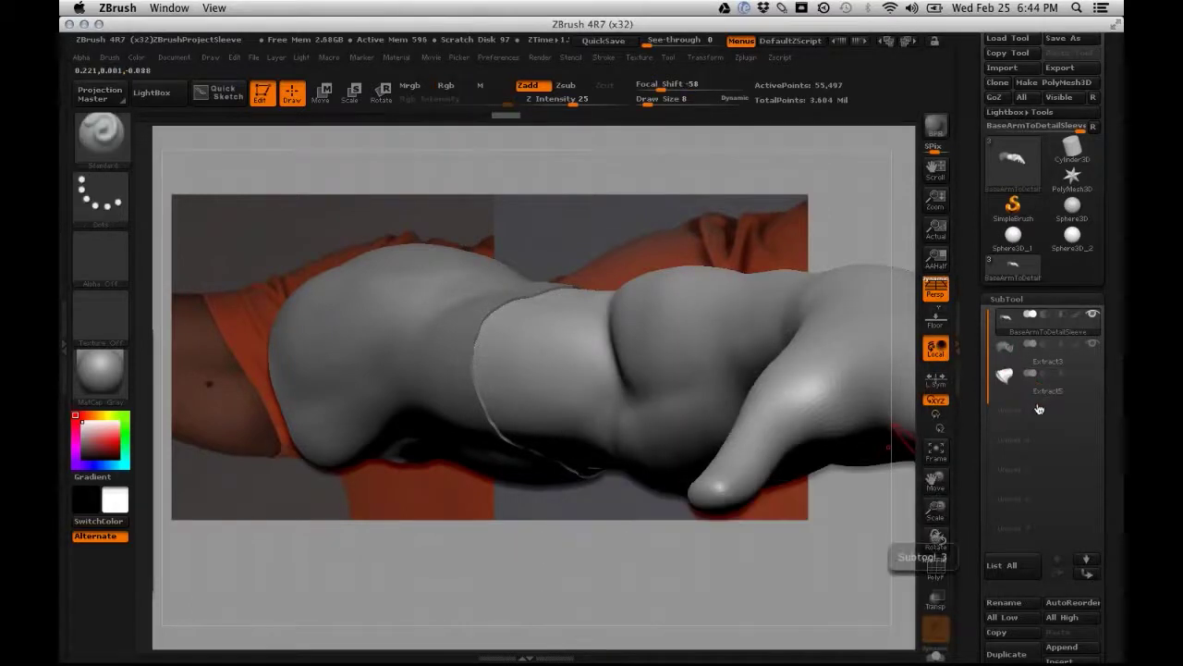
pyautogui.moveTo(1024, 351)
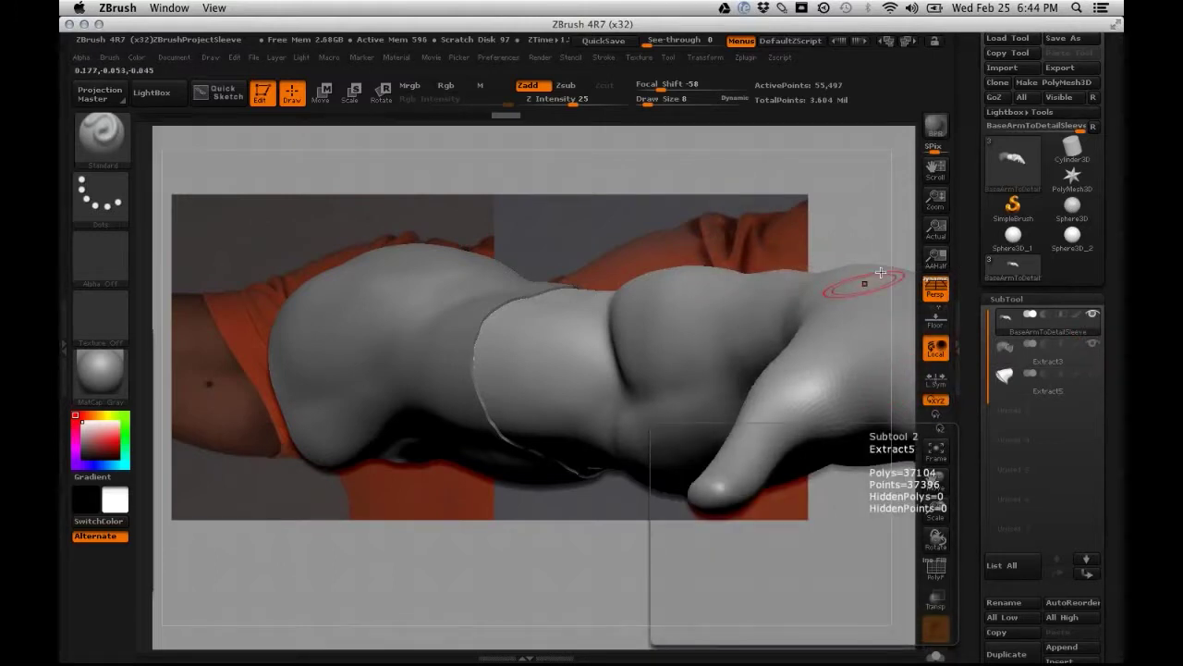
pyautogui.click(1092, 343)
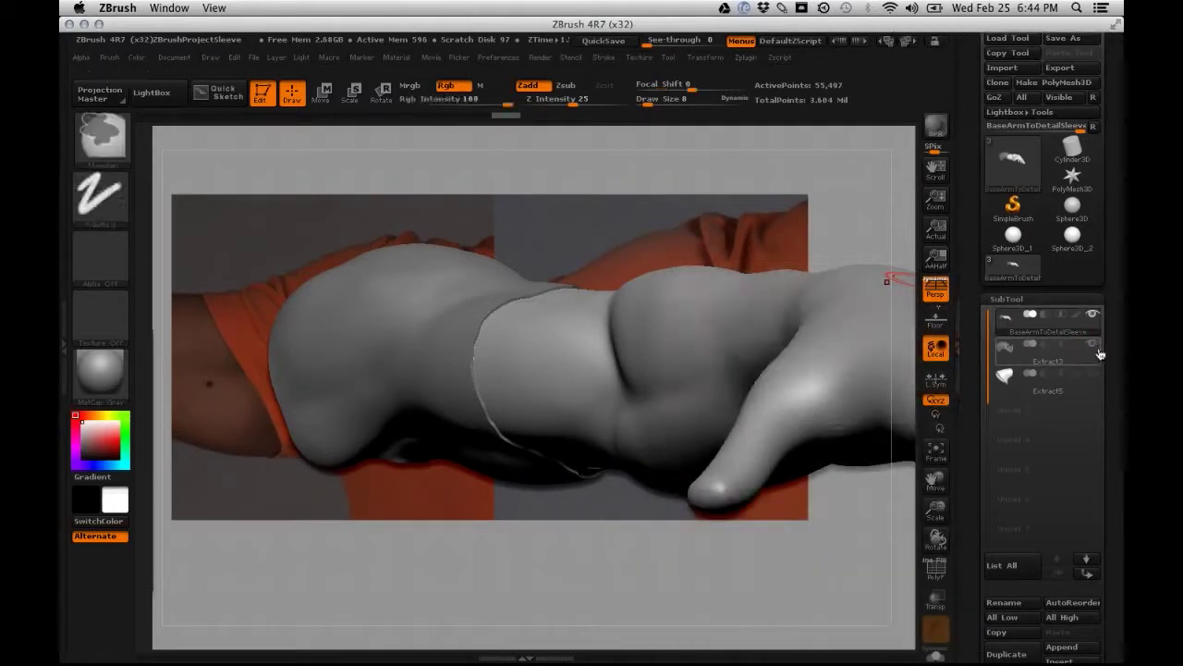
pyautogui.click(1095, 345)
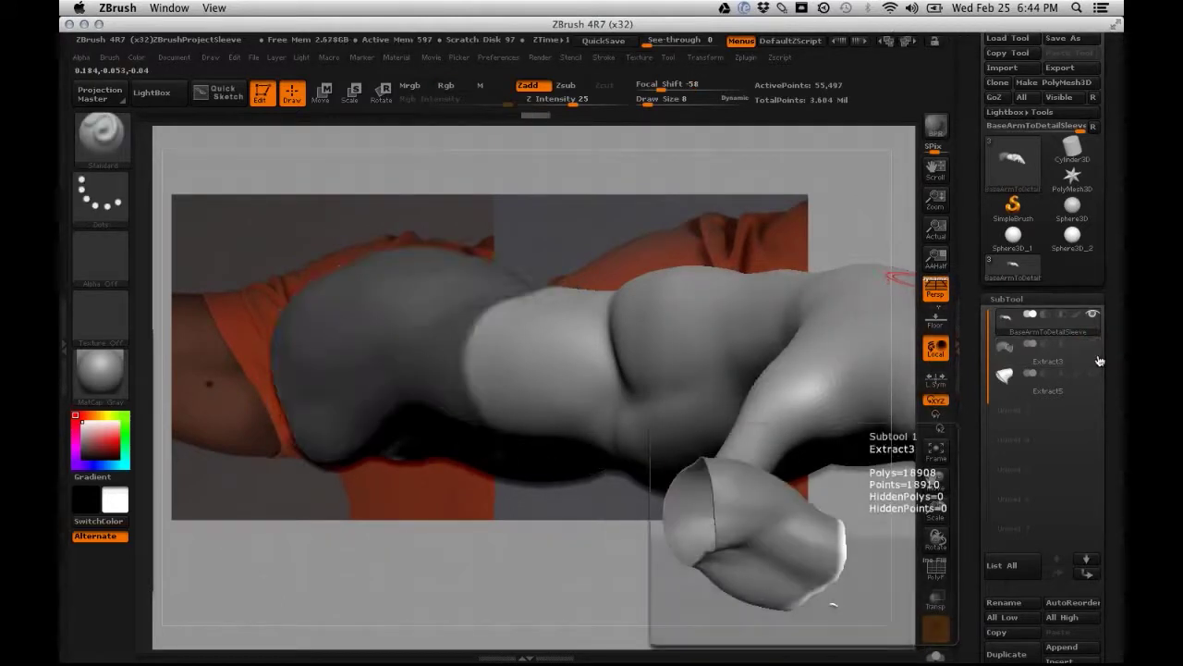
pyautogui.moveTo(435, 502)
pyautogui.mouseDown()
pyautogui.moveTo(544, 538)
pyautogui.moveTo(431, 491)
pyautogui.mouseUp()
pyautogui.keyDown('ctrl'); pyautogui.click(458, 513); pyautogui.keyUp('ctrl')
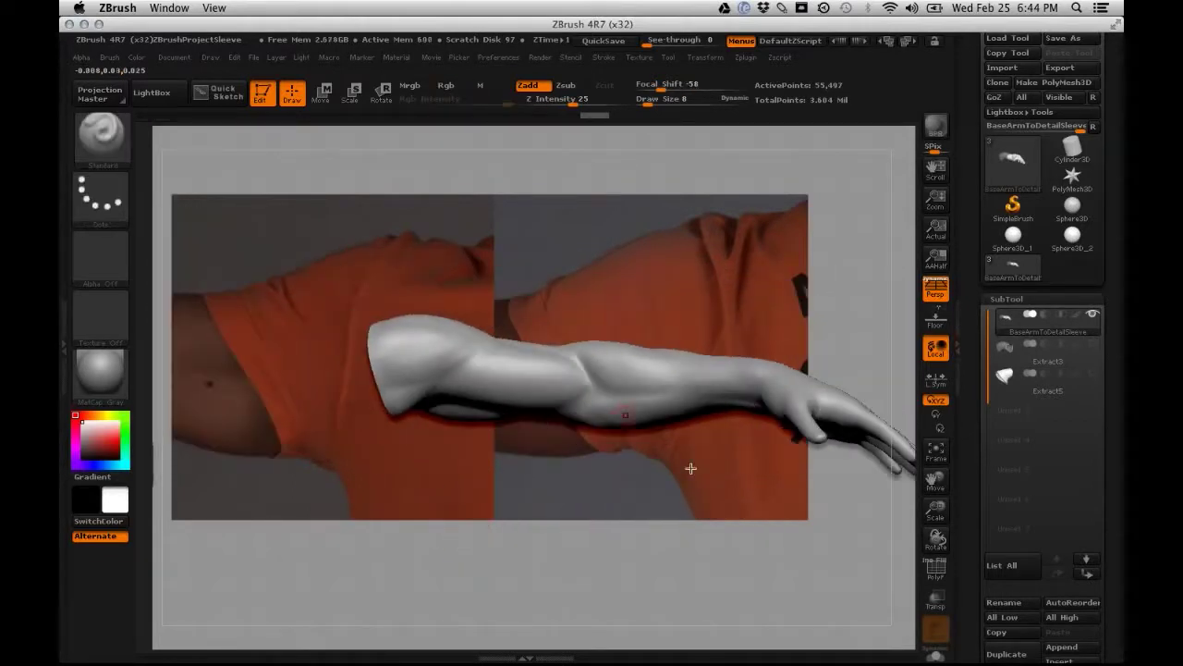
pyautogui.moveTo(653, 489); pyautogui.dragTo(678, 487)
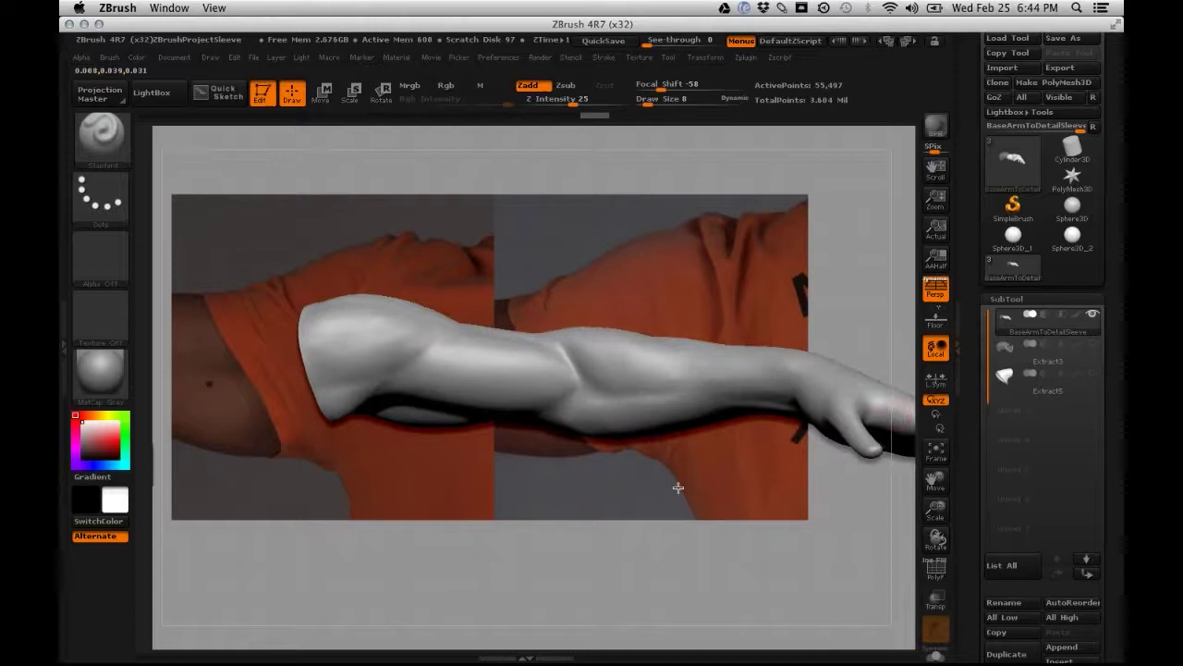
pyautogui.click(1094, 346)
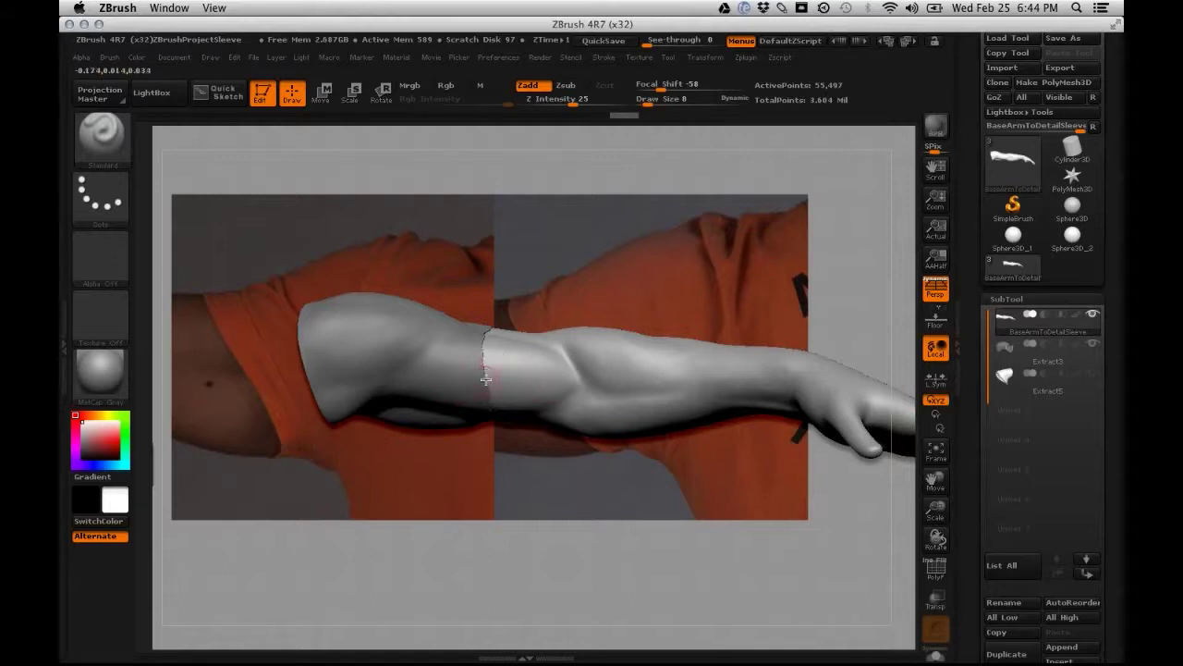
# Try a Standard brush stroke on the arm across the sleeve's edge, and undo it
pyautogui.moveTo(506, 363); pyautogui.dragTo(430, 369)
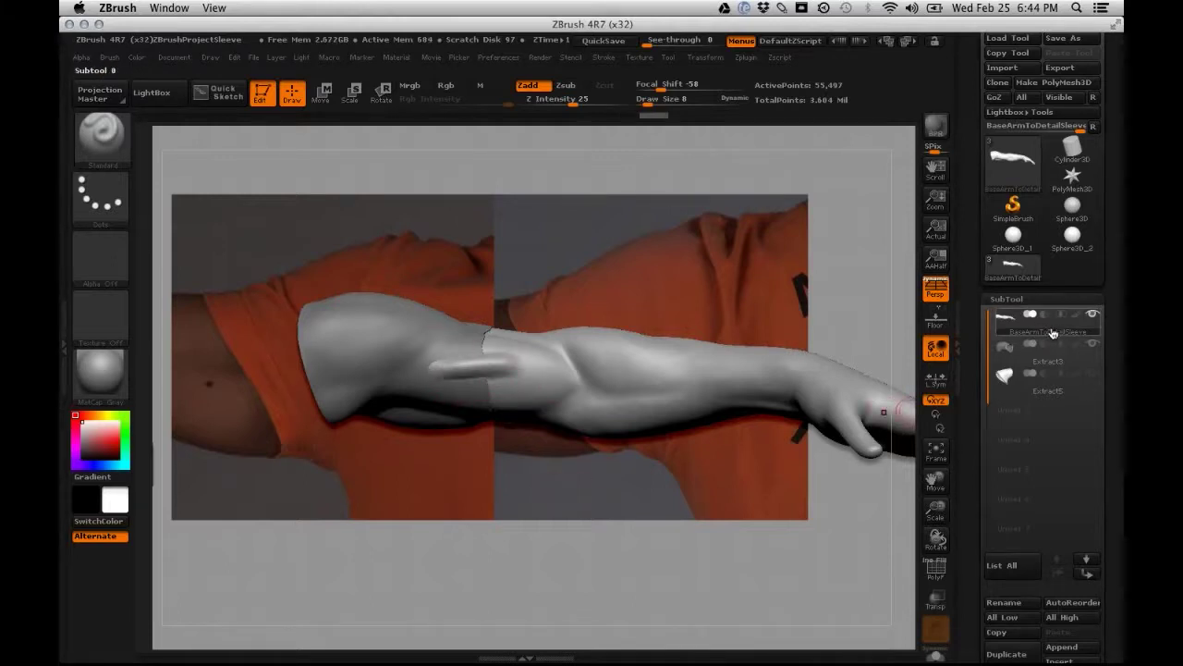
pyautogui.hotkey('ctrl', 'z')
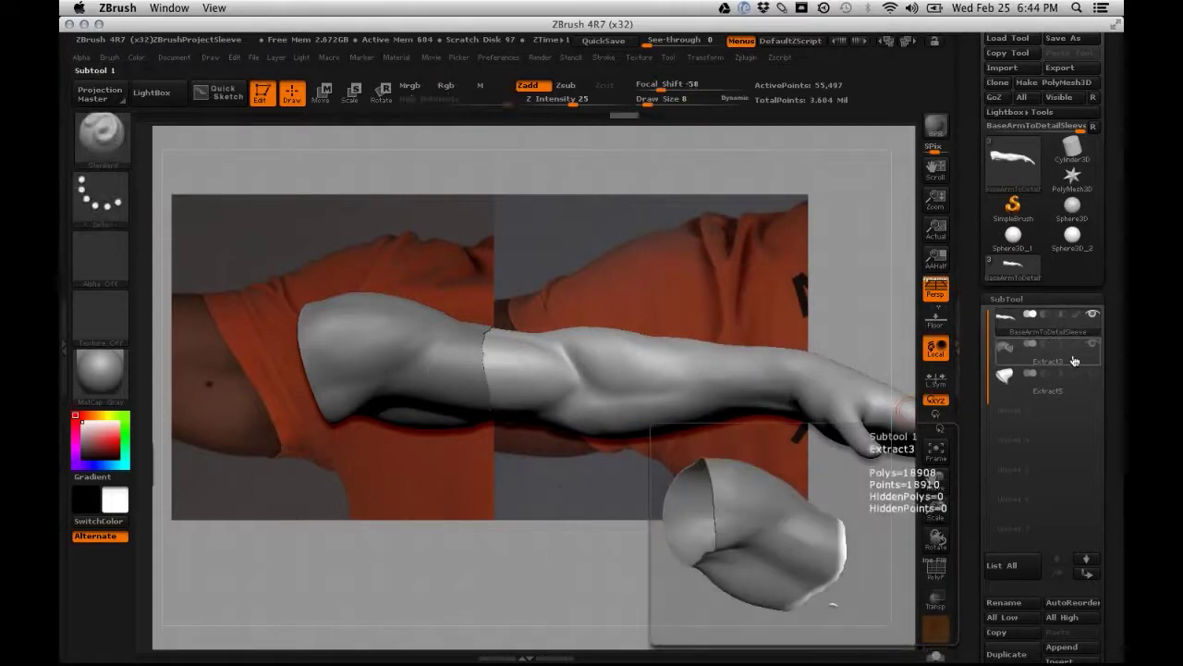
# Make the Extract3 sleeve the active subtool
pyautogui.click(1002, 316)
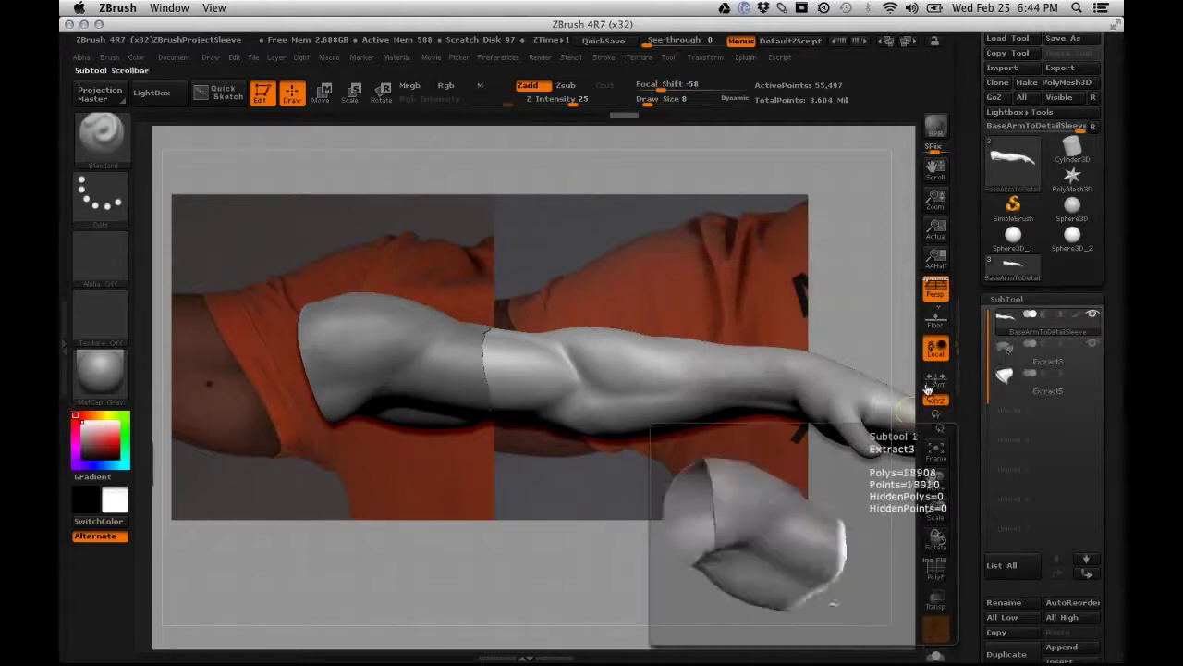
pyautogui.click(1069, 361)
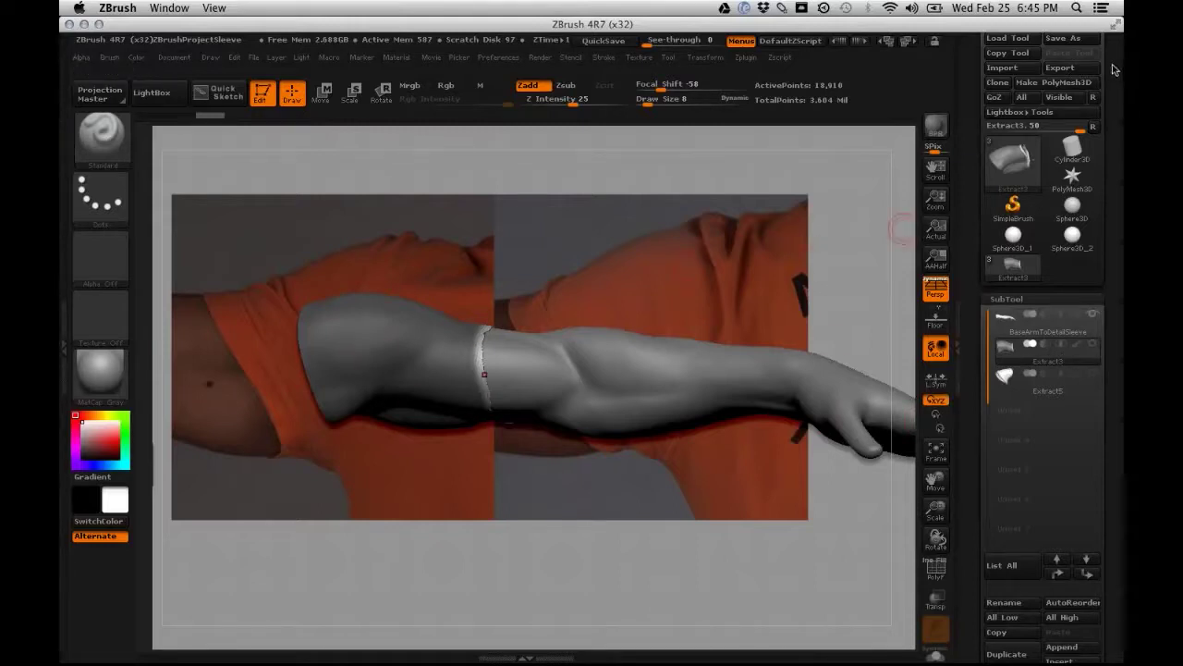
pyautogui.press('ctrl')
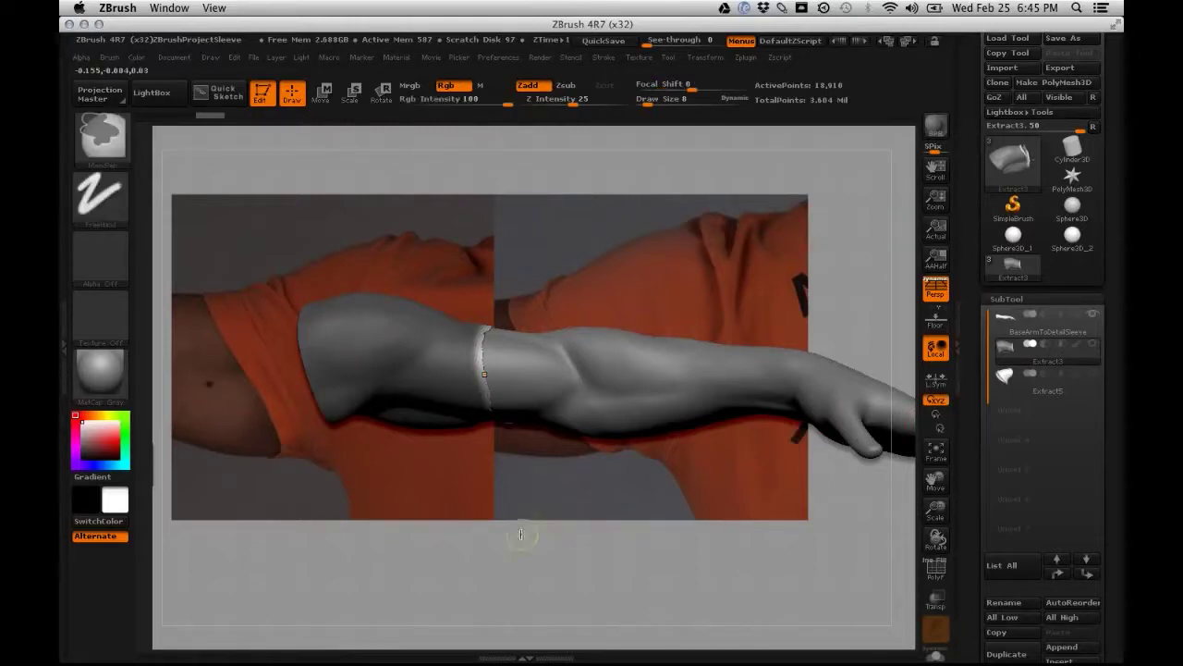
pyautogui.press('b')
pyautogui.press('s')
pyautogui.press('t')
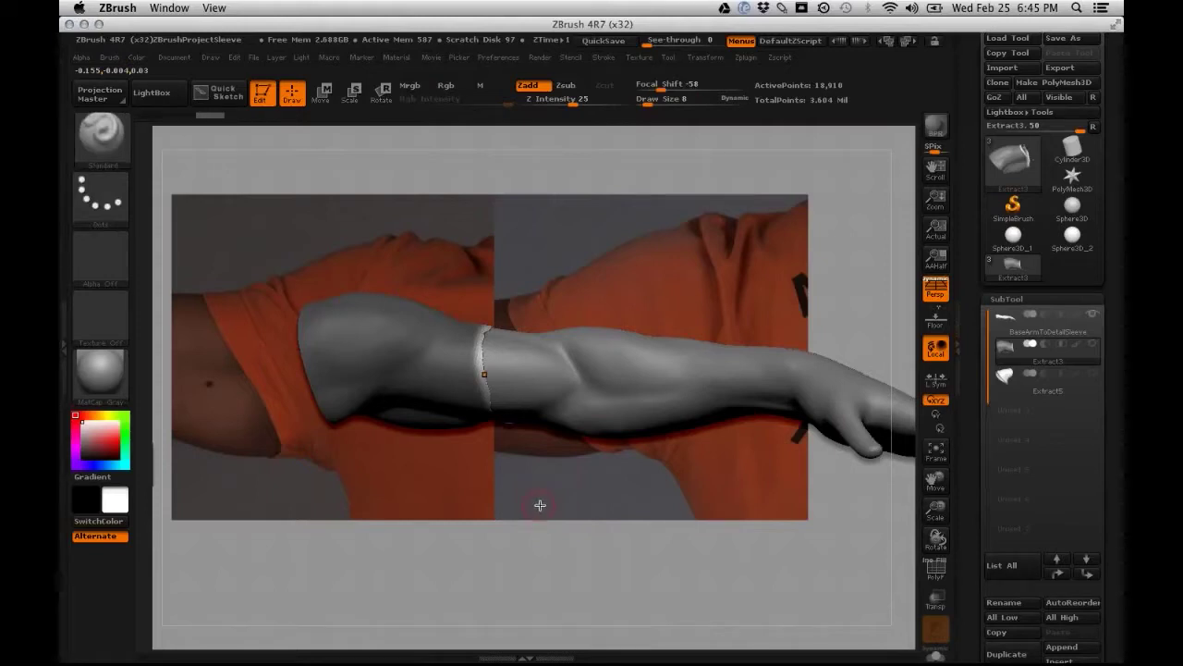
pyautogui.press('b')
pyautogui.press('m')
pyautogui.press('v')
pyautogui.press('b')
pyautogui.press('s')
pyautogui.press('t')
pyautogui.press('b')
pyautogui.press('m')
pyautogui.press('v')
pyautogui.press('b')
pyautogui.press('s')
pyautogui.press('t')
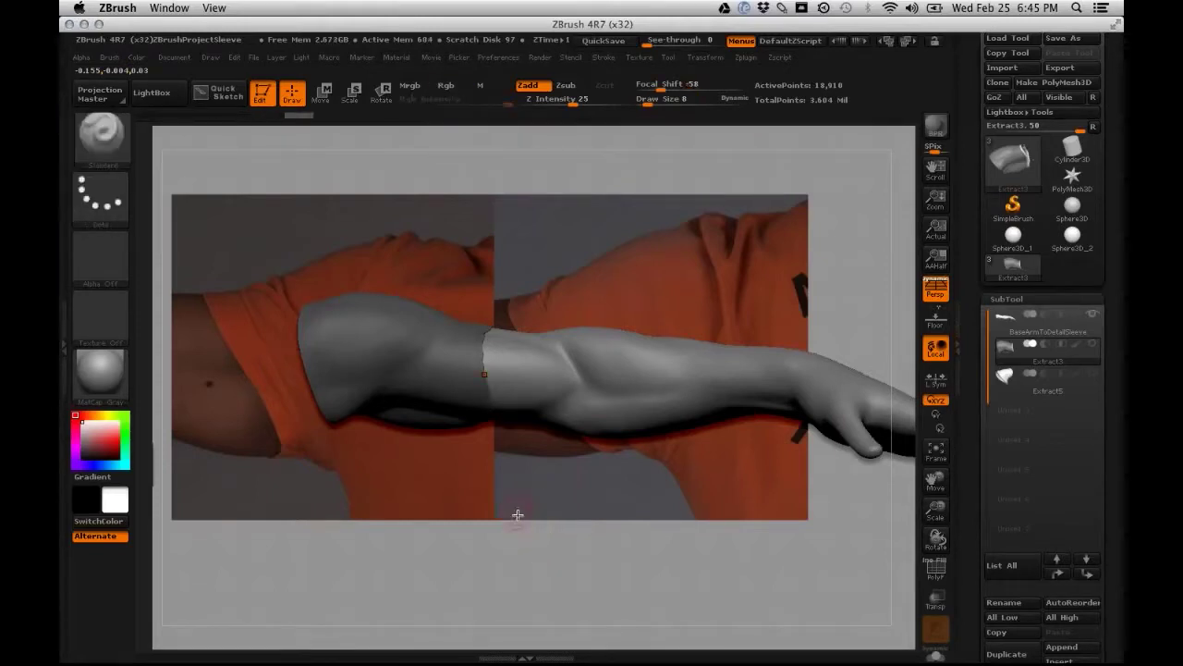
pyautogui.press('b')
pyautogui.press('m')
pyautogui.press('v')
pyautogui.press('b')
pyautogui.press('s')
pyautogui.press('t')
pyautogui.press('b')
pyautogui.press('m')
pyautogui.press('v')
pyautogui.press('b')
pyautogui.press('s')
pyautogui.press('t')
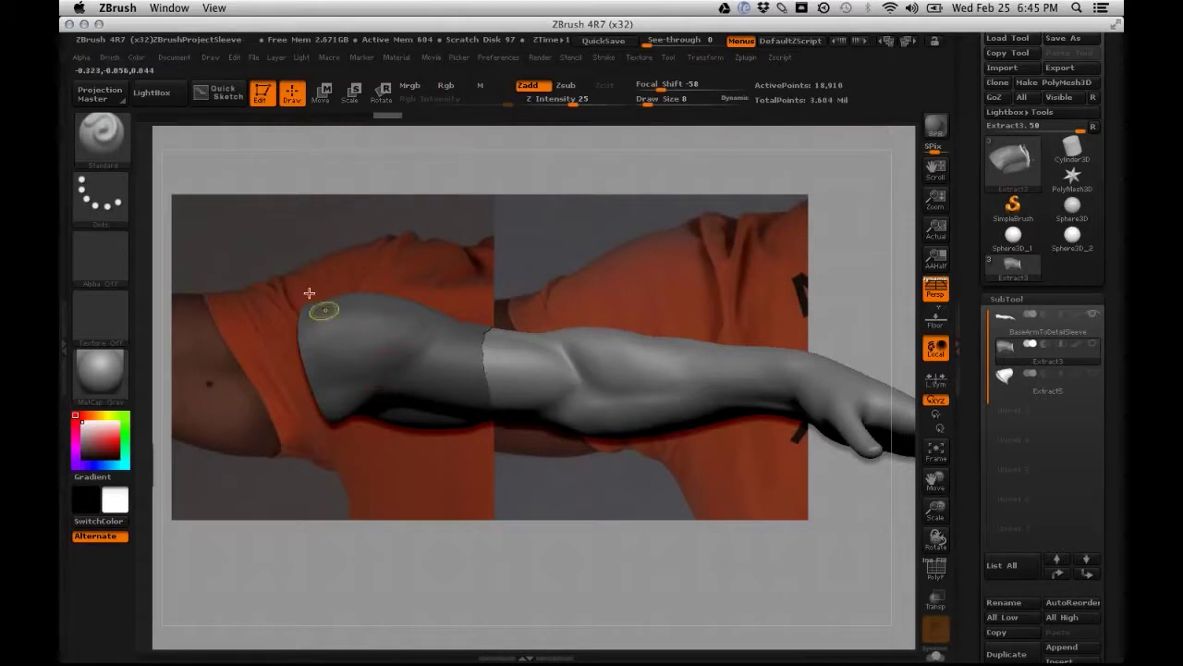
# Clear the mask from the whole Extract3 sleeve so all of it can be edited
pyautogui.press('ctrl')
pyautogui.moveTo(271, 252)
pyautogui.keyDown('ctrl'); pyautogui.mouseDown()
pyautogui.moveTo(472, 493)
pyautogui.moveTo(517, 498)
pyautogui.mouseUp(); pyautogui.keyUp('ctrl')
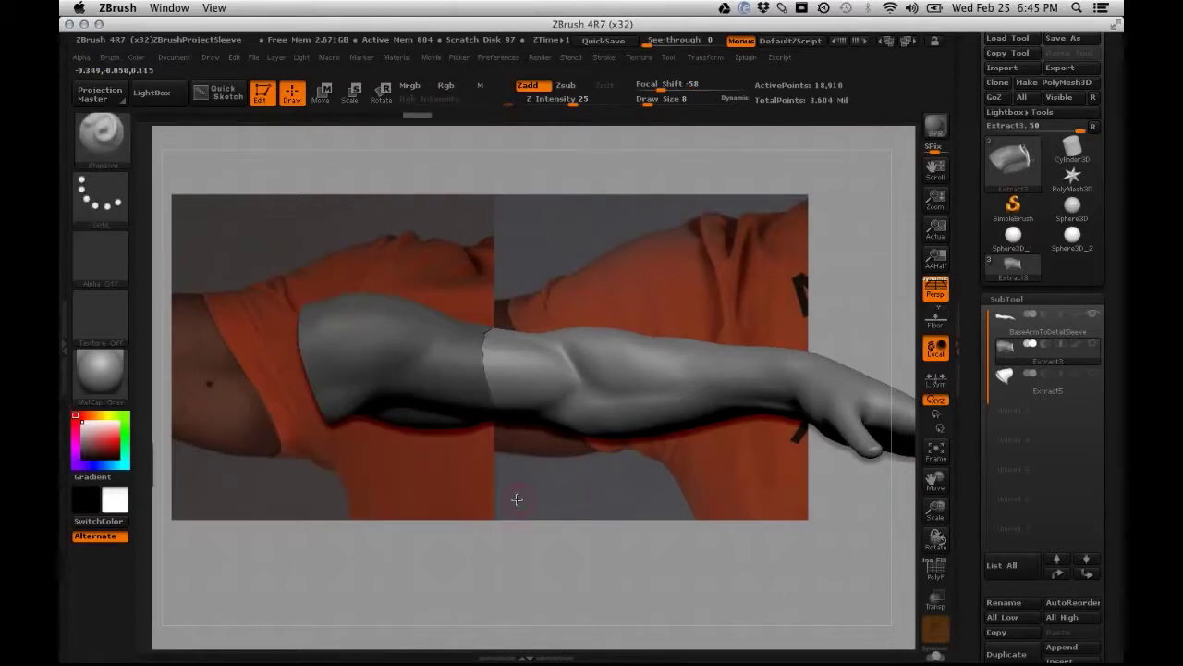
pyautogui.keyDown('ctrl'); pyautogui.keyDown('alt'); pyautogui.moveTo(264, 248); pyautogui.dragTo(532, 520); pyautogui.keyUp('alt'); pyautogui.keyUp('ctrl')
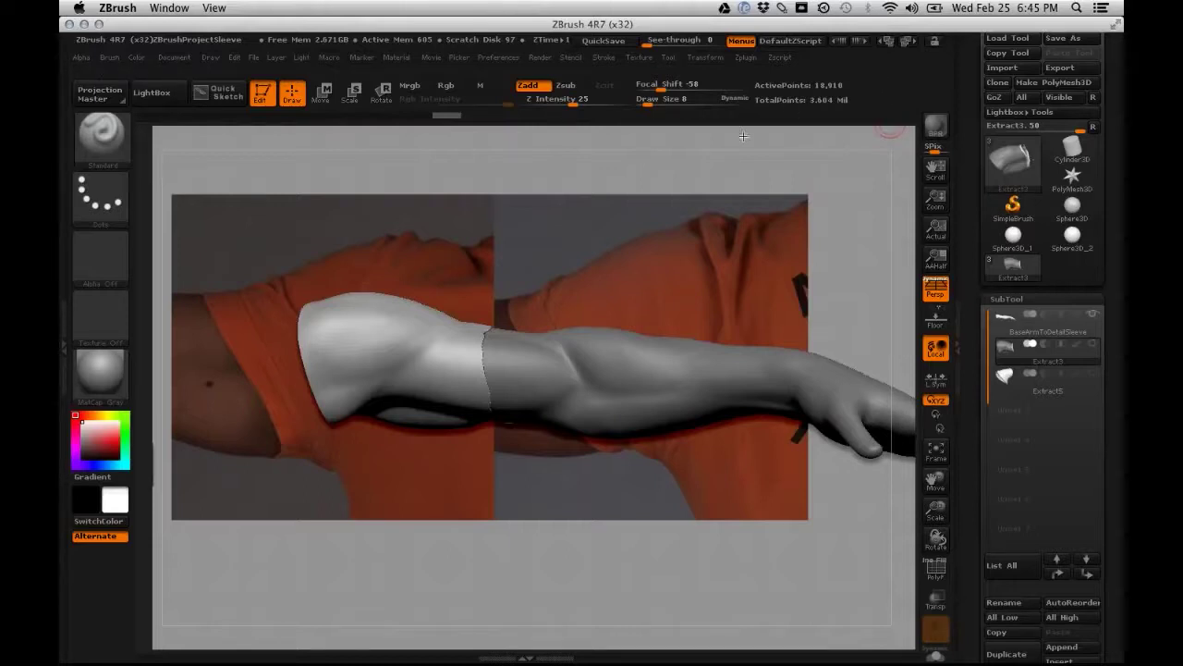
# Mask the entire Extract3 sleeve once more, and remove that mask again
pyautogui.moveTo(728, 304)
pyautogui.mouseDown()
pyautogui.moveTo(673, 311)
pyautogui.moveTo(728, 309)
pyautogui.mouseUp()
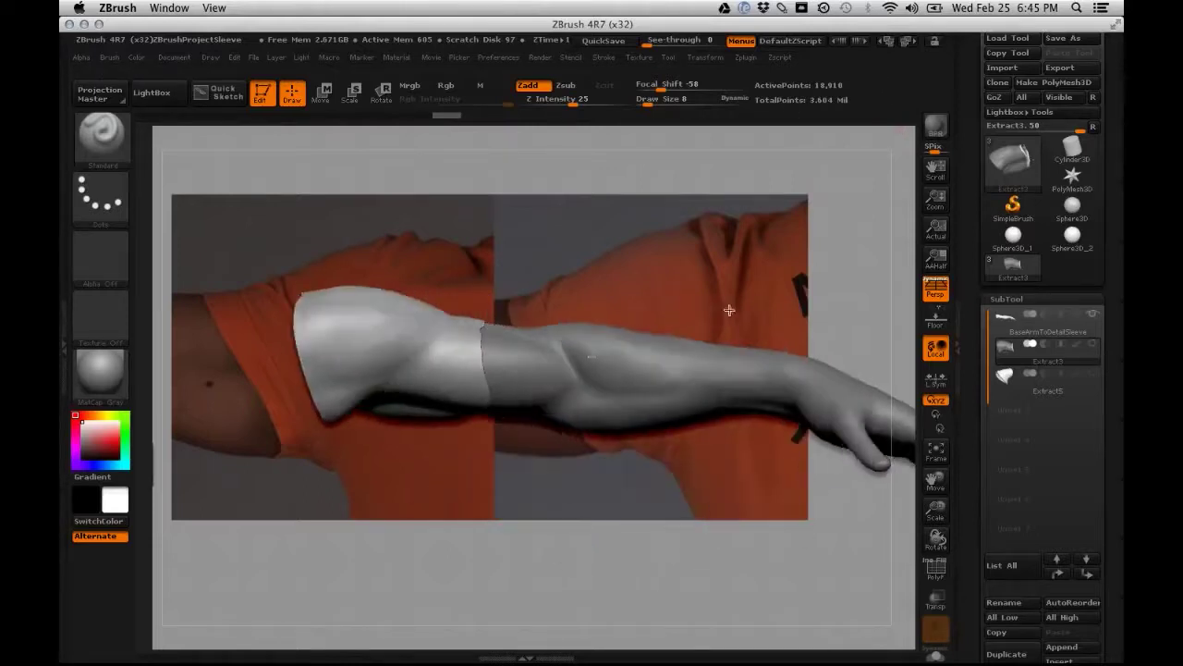
pyautogui.keyDown('ctrl'); pyautogui.click(531, 448); pyautogui.keyUp('ctrl')
pyautogui.press('ctrl')
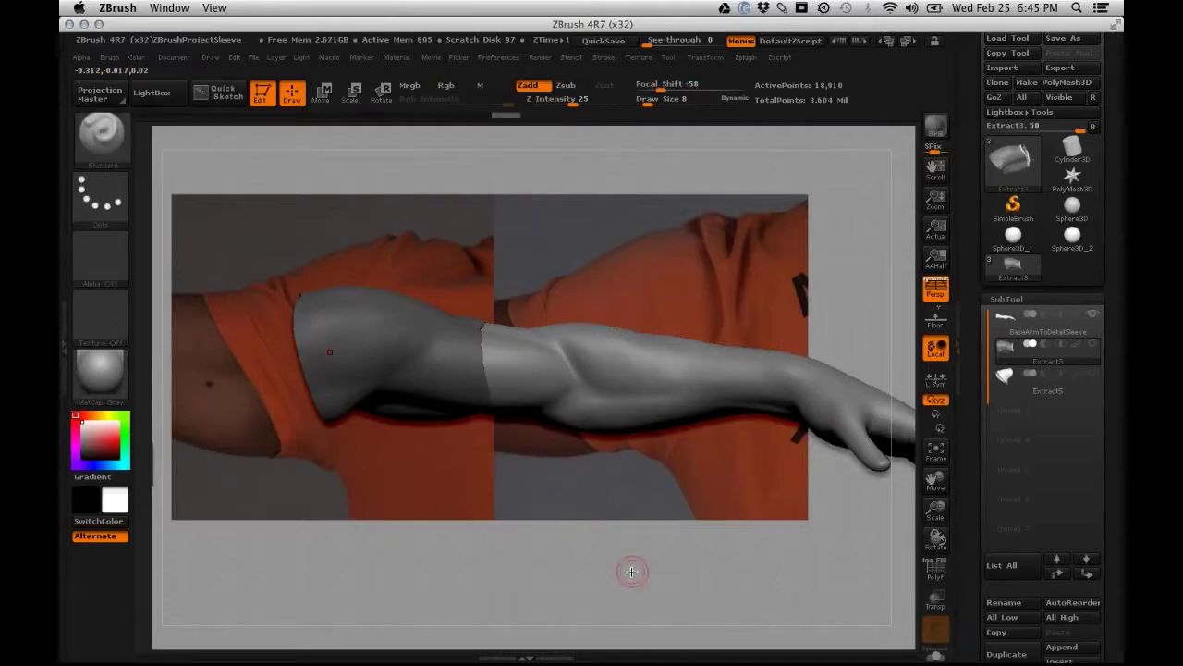
pyautogui.press('ctrl')
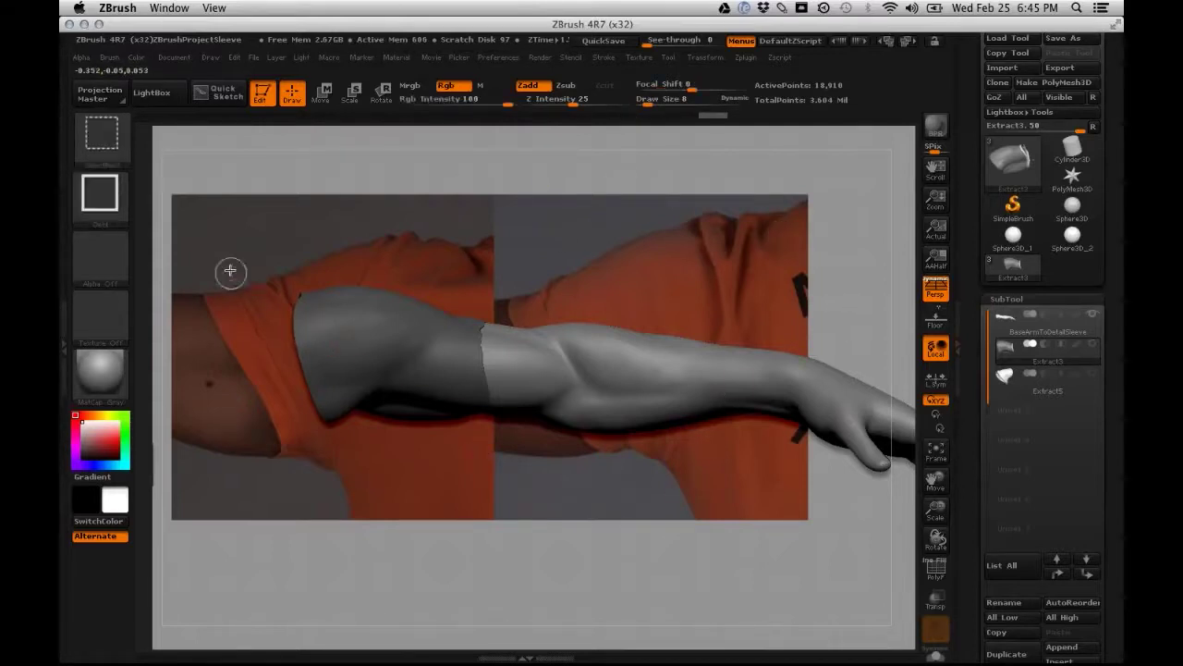
pyautogui.moveTo(236, 238)
pyautogui.keyDown('ctrl'); pyautogui.keyDown('shift'); pyautogui.mouseDown()
pyautogui.moveTo(312, 330)
pyautogui.moveTo(289, 331)
pyautogui.mouseUp(); pyautogui.keyUp('shift'); pyautogui.keyUp('ctrl')
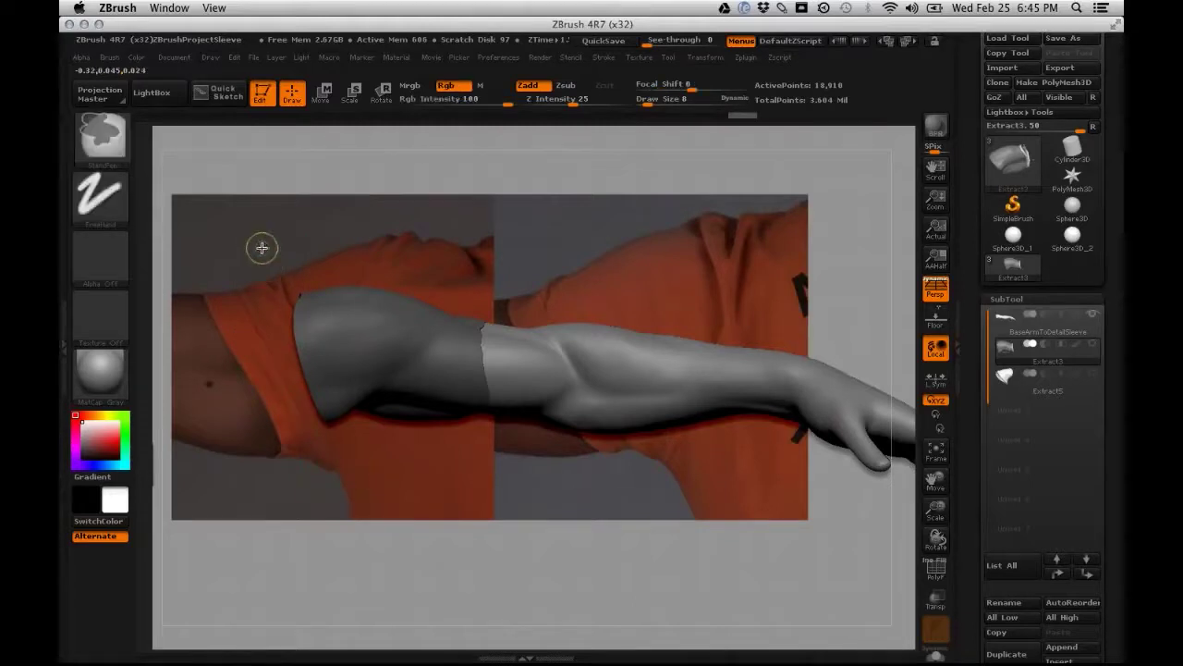
pyautogui.moveTo(259, 246)
pyautogui.keyDown('ctrl'); pyautogui.mouseDown()
pyautogui.moveTo(507, 489)
pyautogui.moveTo(523, 519)
pyautogui.mouseUp(); pyautogui.keyUp('ctrl')
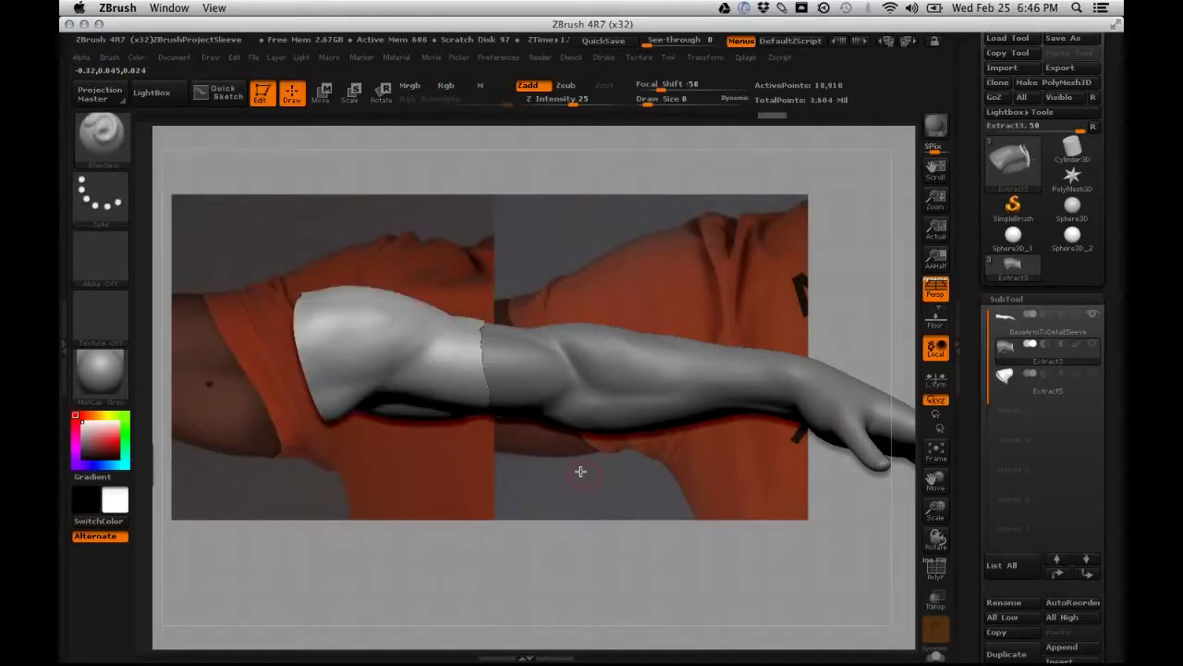
# Set the draw size to 25 and switch to the Move brush for reshaping the sleeve
pyautogui.rightClick(469, 370)
pyautogui.moveTo(468, 370); pyautogui.dragTo(475, 371)
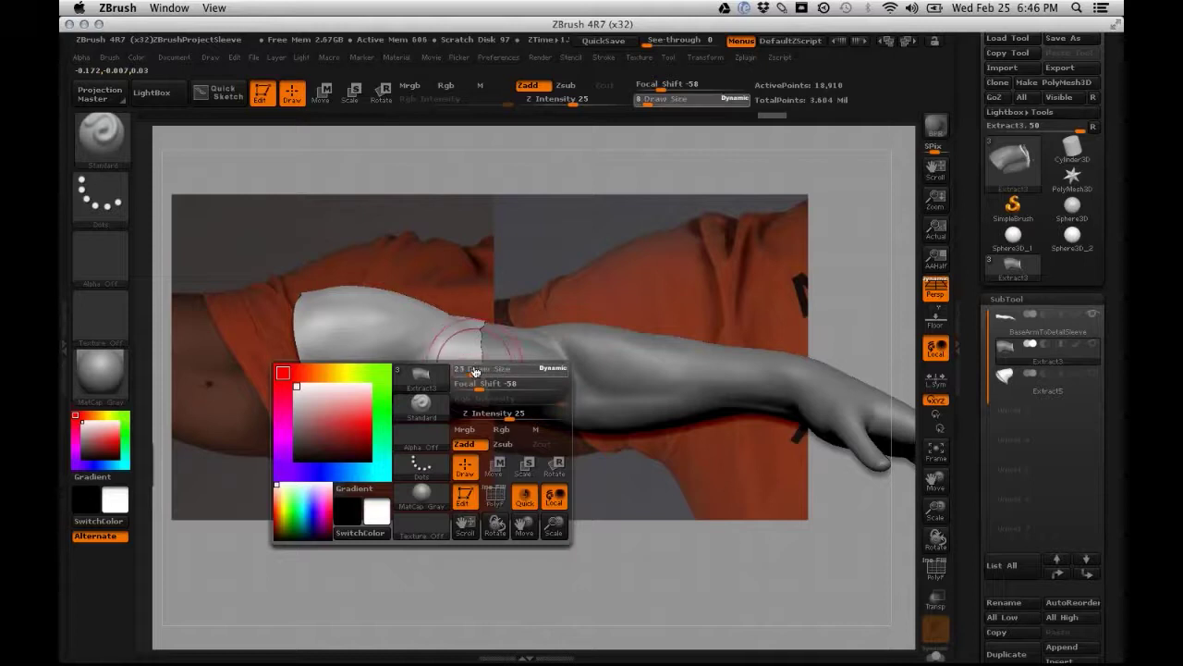
pyautogui.moveTo(389, 465)
pyautogui.mouseDown()
pyautogui.moveTo(507, 481)
pyautogui.moveTo(406, 479)
pyautogui.moveTo(417, 465)
pyautogui.mouseUp()
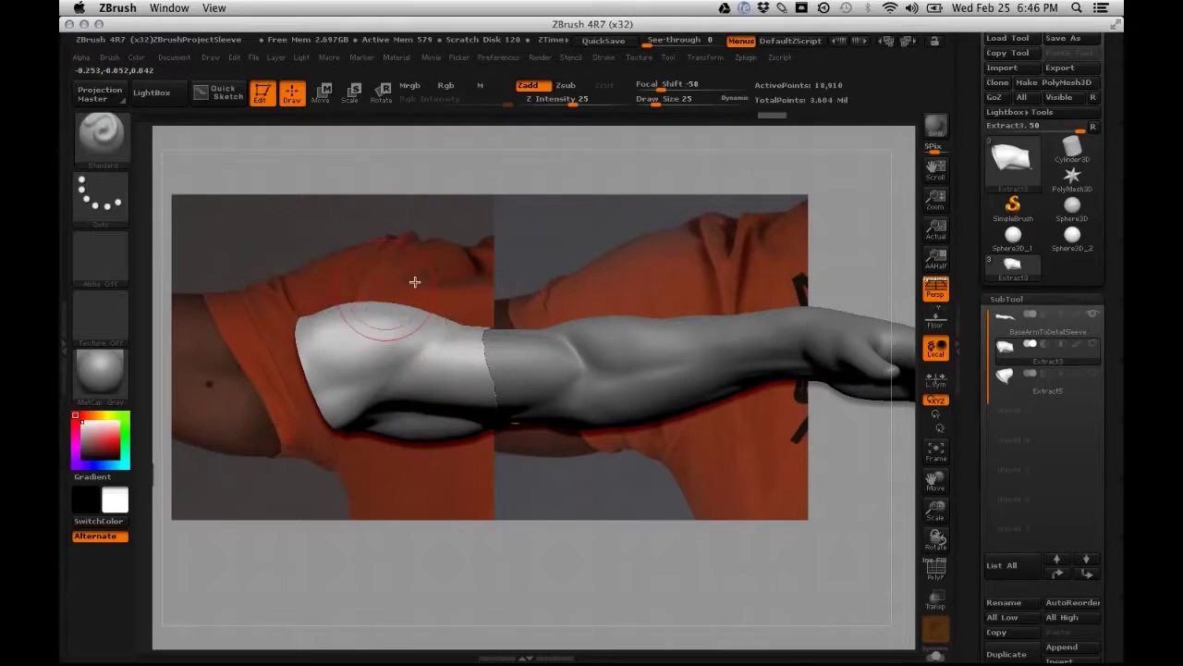
pyautogui.press('b')
pyautogui.press('m')
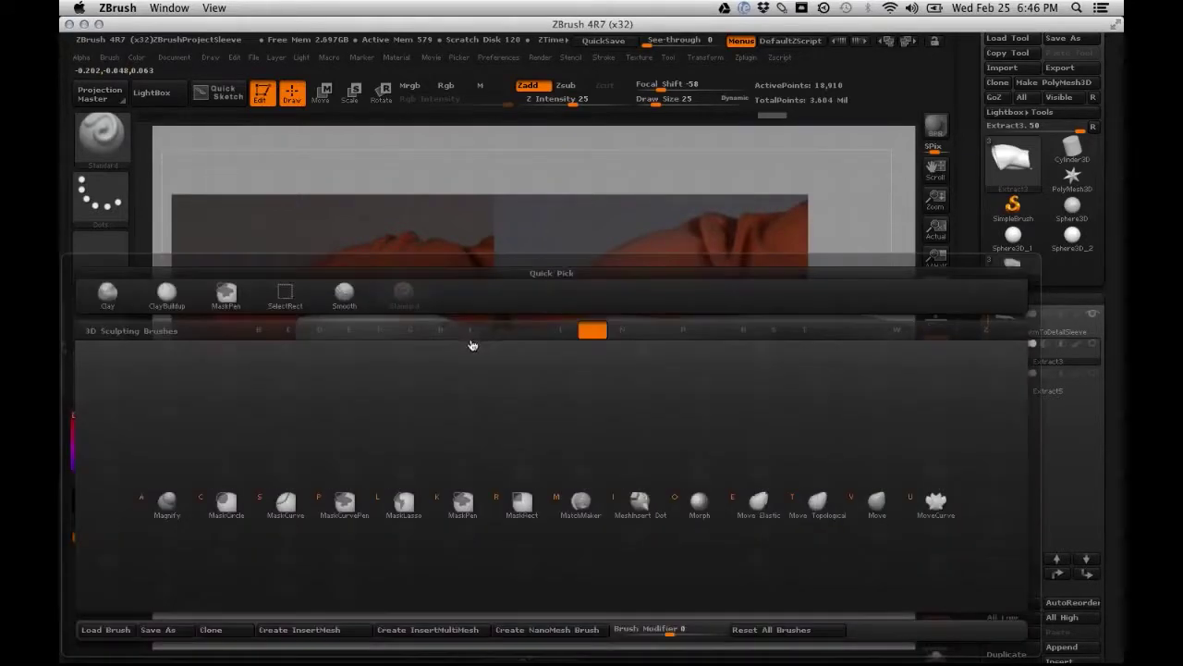
pyautogui.press('v')
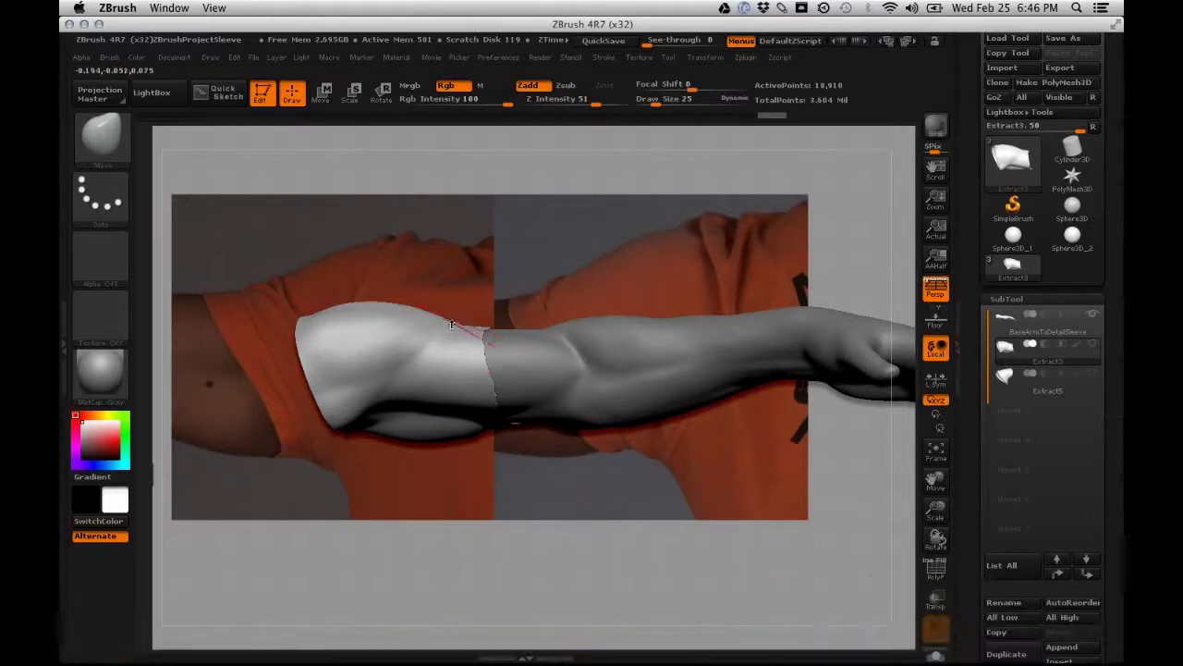
# Smooth the muscle forms and the rough cuff edge on the front and back of the Extract3 sleeve
pyautogui.press('shift')
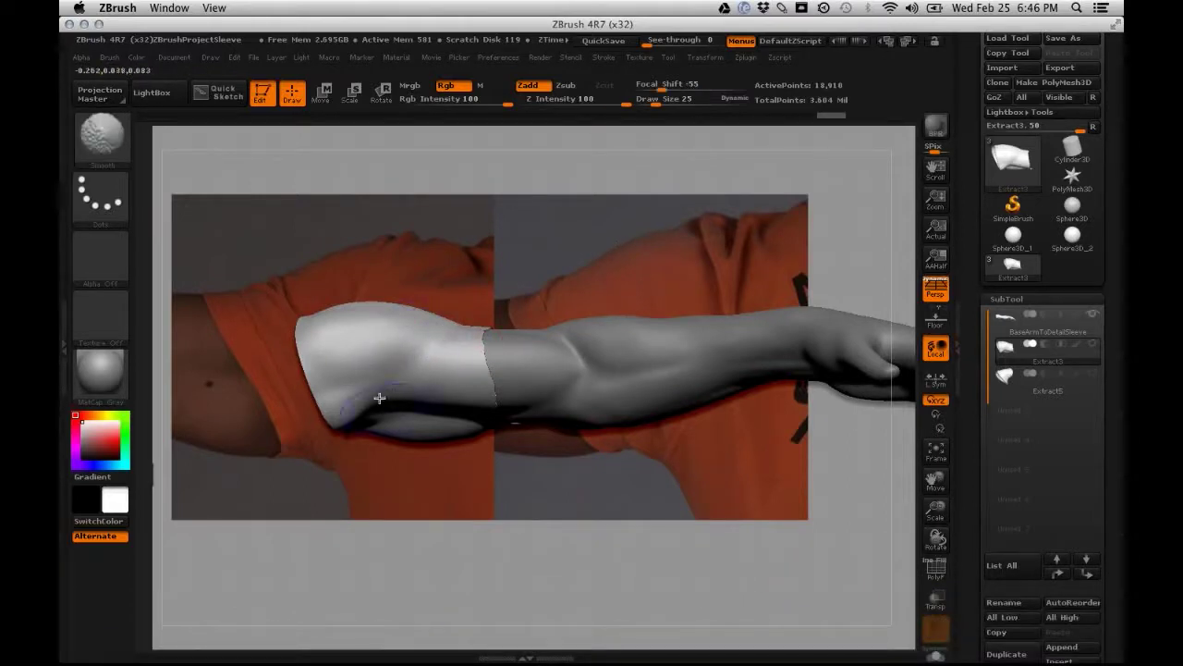
pyautogui.moveTo(435, 339)
pyautogui.keyDown('shift'); pyautogui.mouseDown()
pyautogui.moveTo(483, 337)
pyautogui.moveTo(493, 405)
pyautogui.mouseUp(); pyautogui.keyUp('shift')
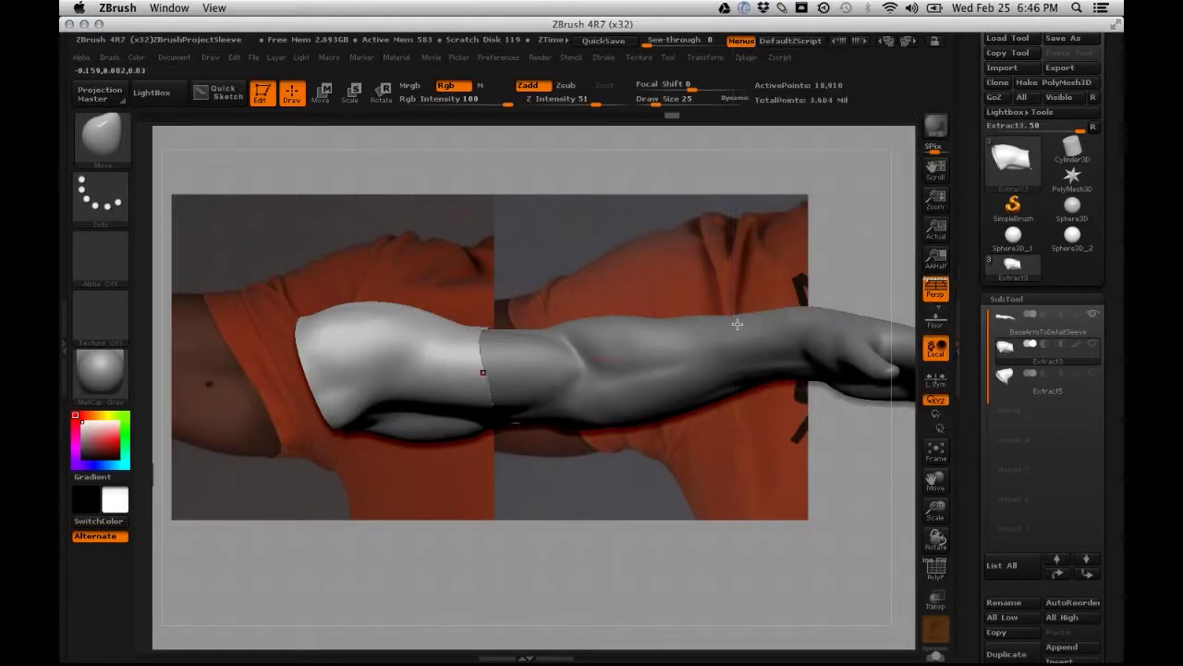
pyautogui.moveTo(336, 499)
pyautogui.mouseDown()
pyautogui.moveTo(358, 580)
pyautogui.moveTo(459, 591)
pyautogui.moveTo(555, 569)
pyautogui.moveTo(584, 591)
pyautogui.moveTo(572, 579)
pyautogui.mouseUp()
pyautogui.press('shift')
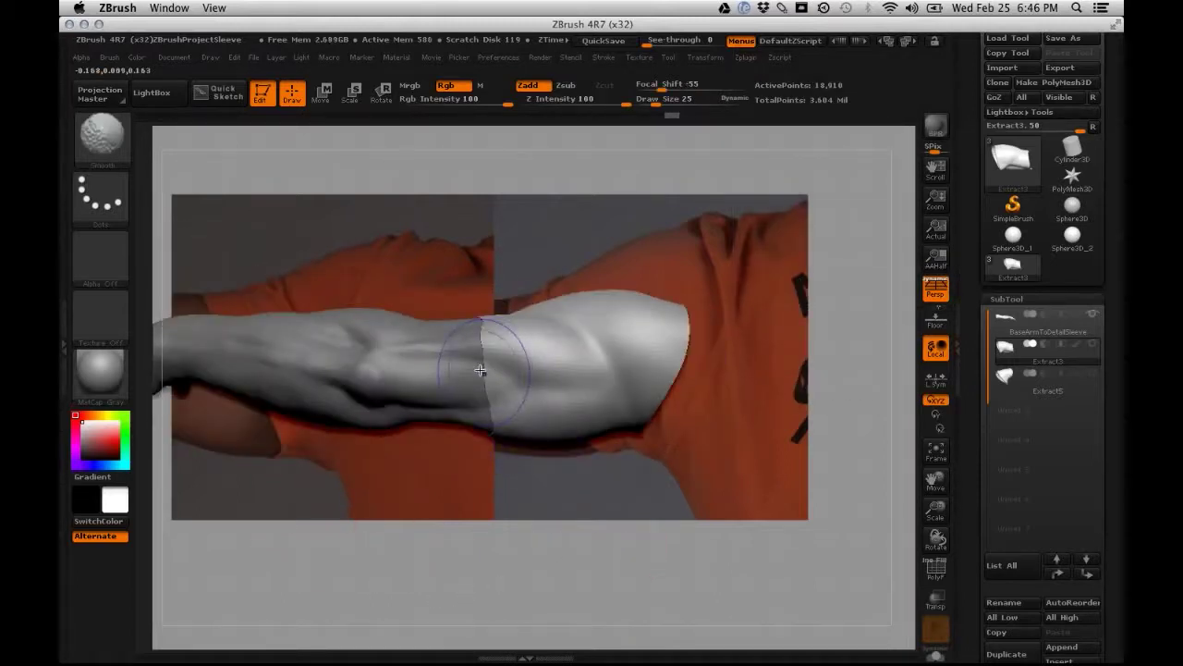
pyautogui.keyDown('shift'); pyautogui.moveTo(482, 369); pyautogui.dragTo(489, 342); pyautogui.keyUp('shift')
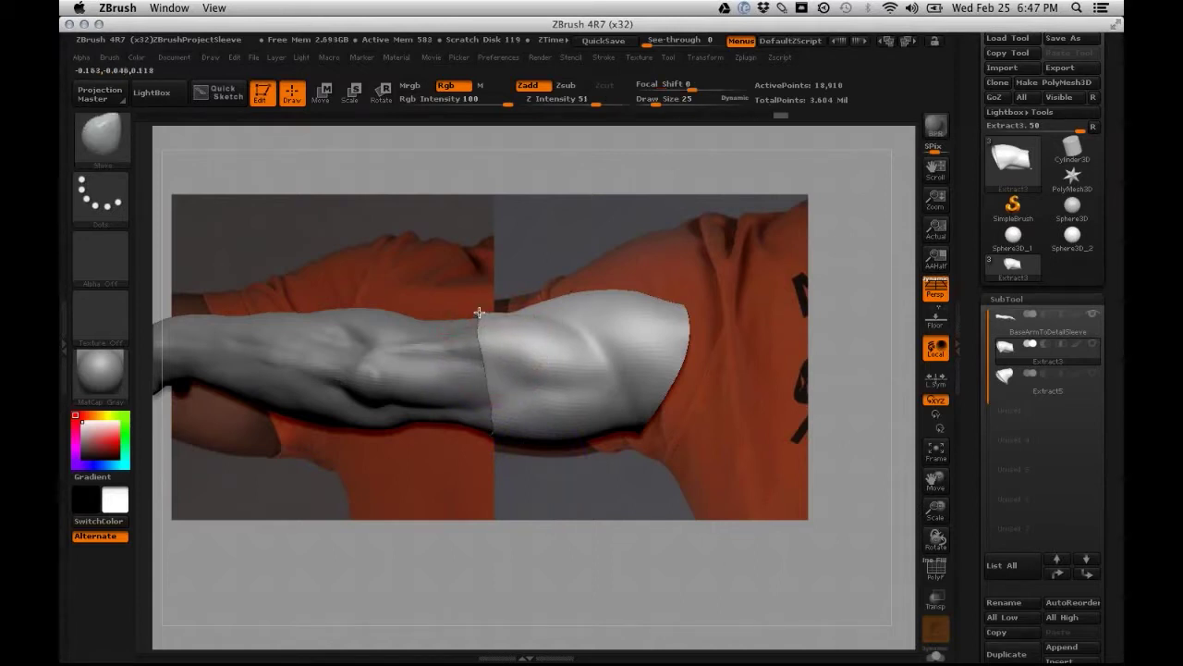
pyautogui.press('shift')
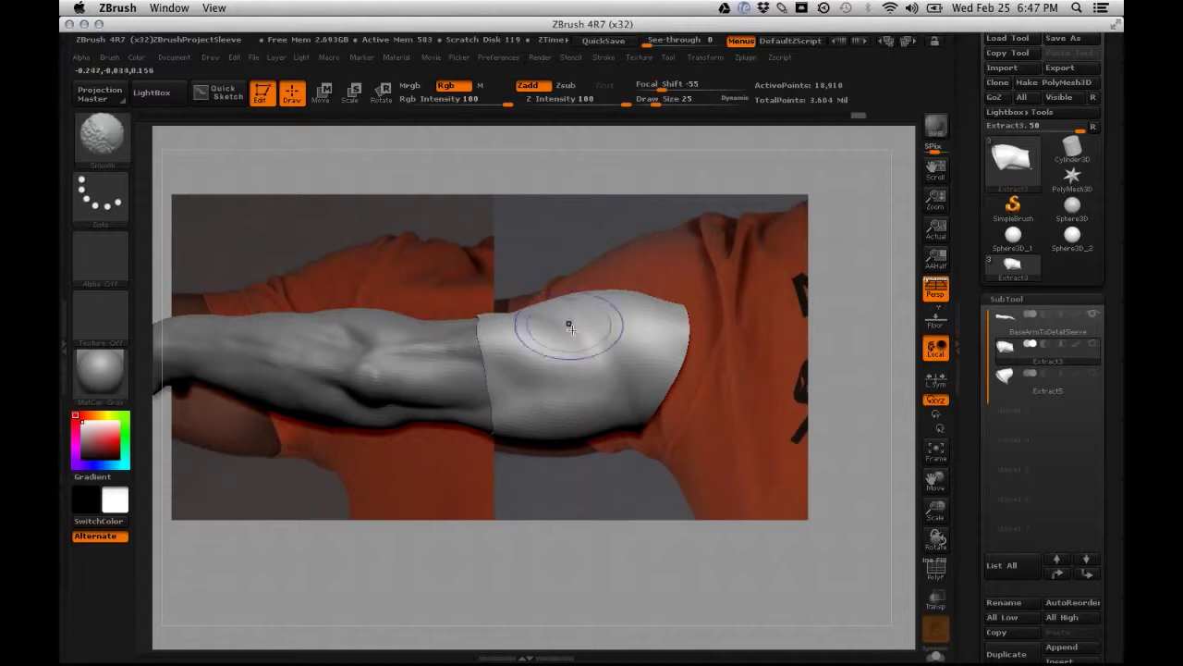
pyautogui.moveTo(608, 450)
pyautogui.mouseDown()
pyautogui.moveTo(656, 516)
pyautogui.moveTo(562, 367)
pyautogui.mouseUp()
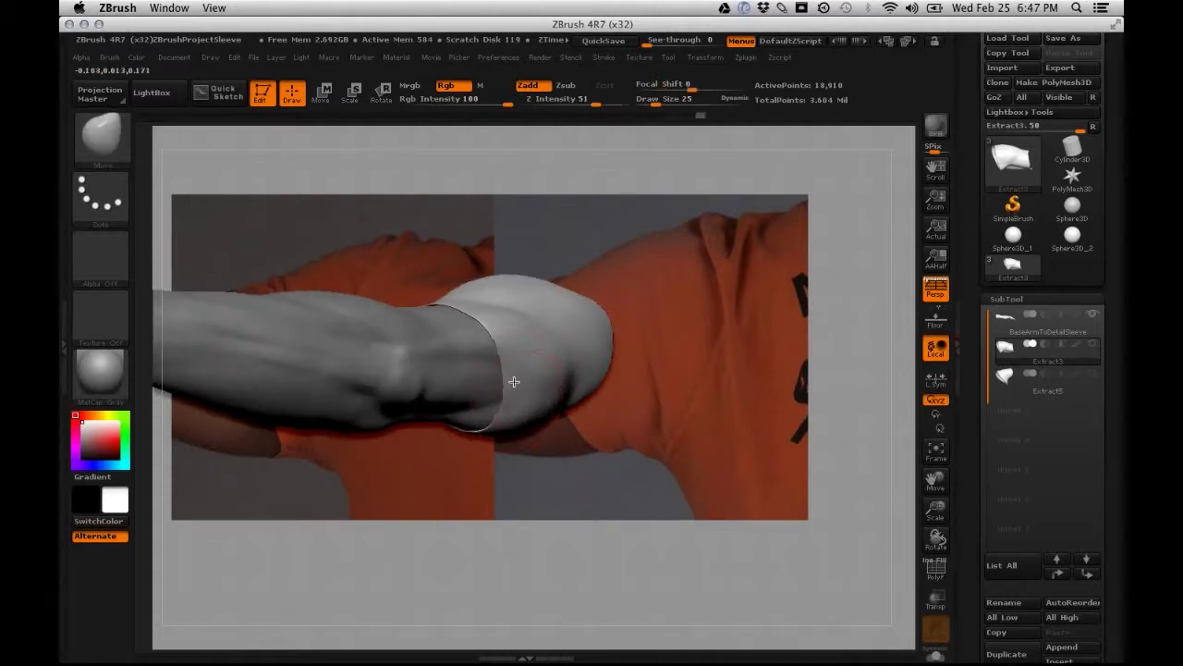
pyautogui.moveTo(602, 480); pyautogui.dragTo(496, 435)
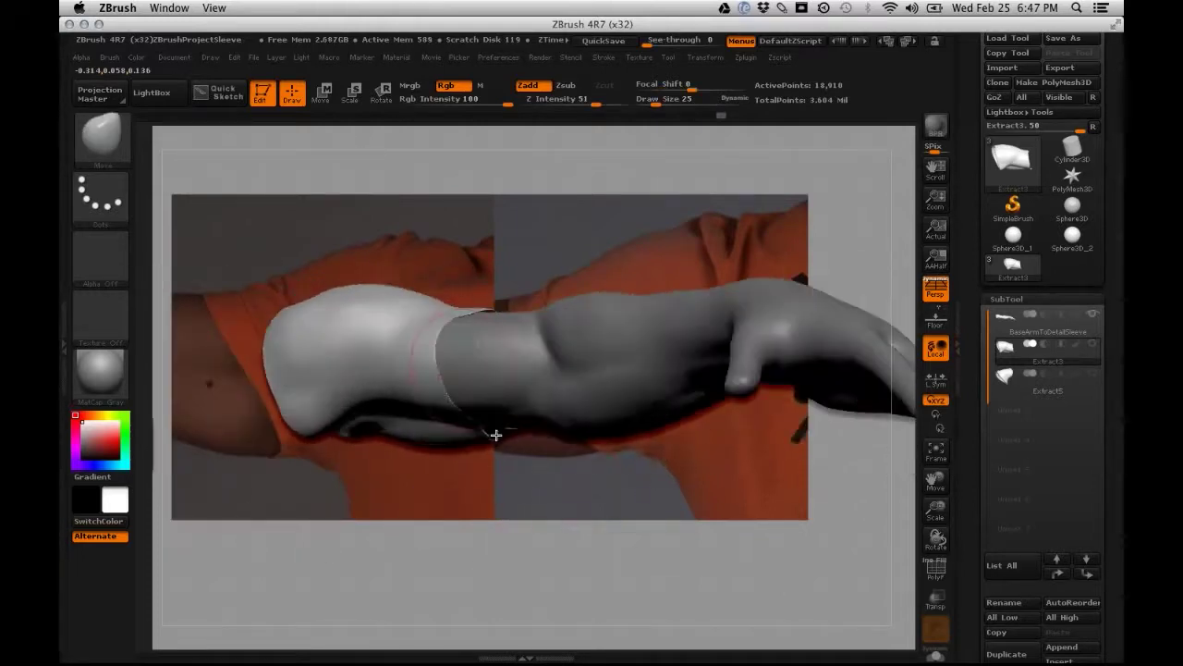
pyautogui.moveTo(455, 312); pyautogui.dragTo(385, 395)
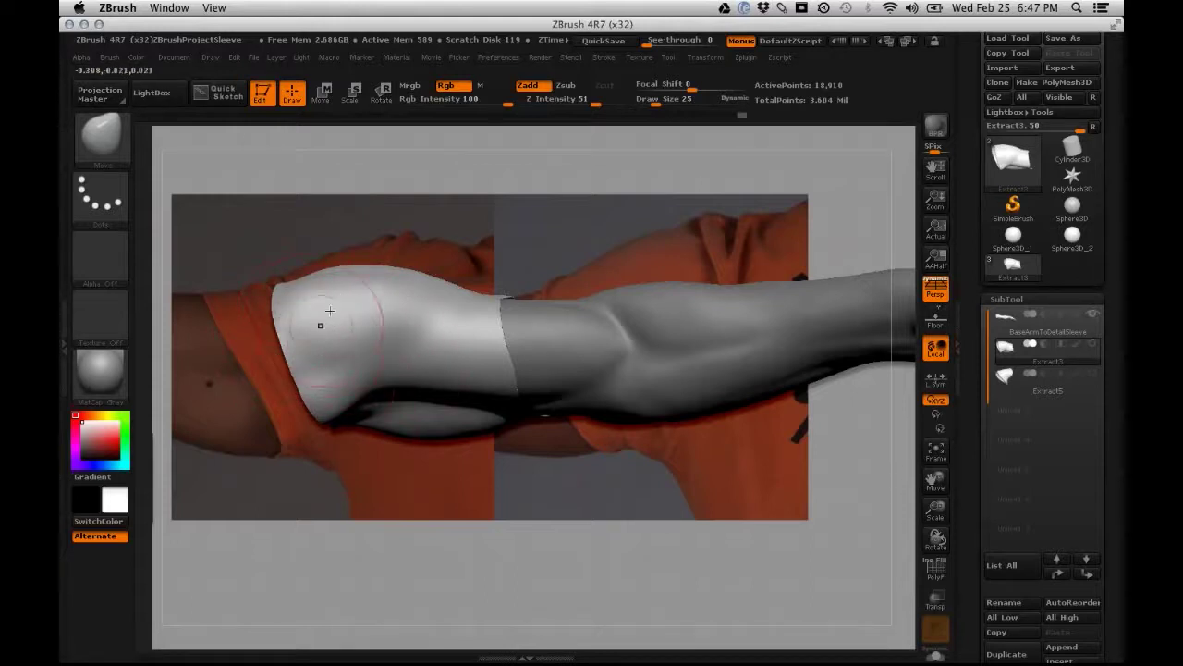
pyautogui.moveTo(1026, 304); pyautogui.dragTo(1027, 148)
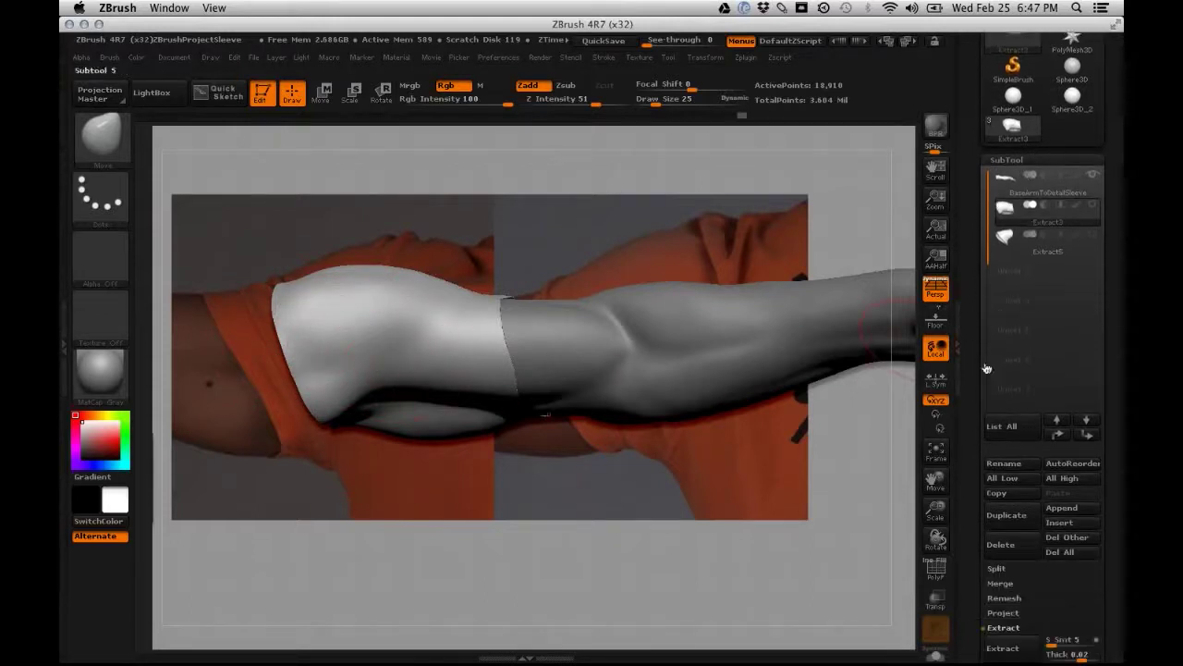
pyautogui.moveTo(1120, 461); pyautogui.dragTo(1120, 416)
pyautogui.scroll(-3, 1004, 547)
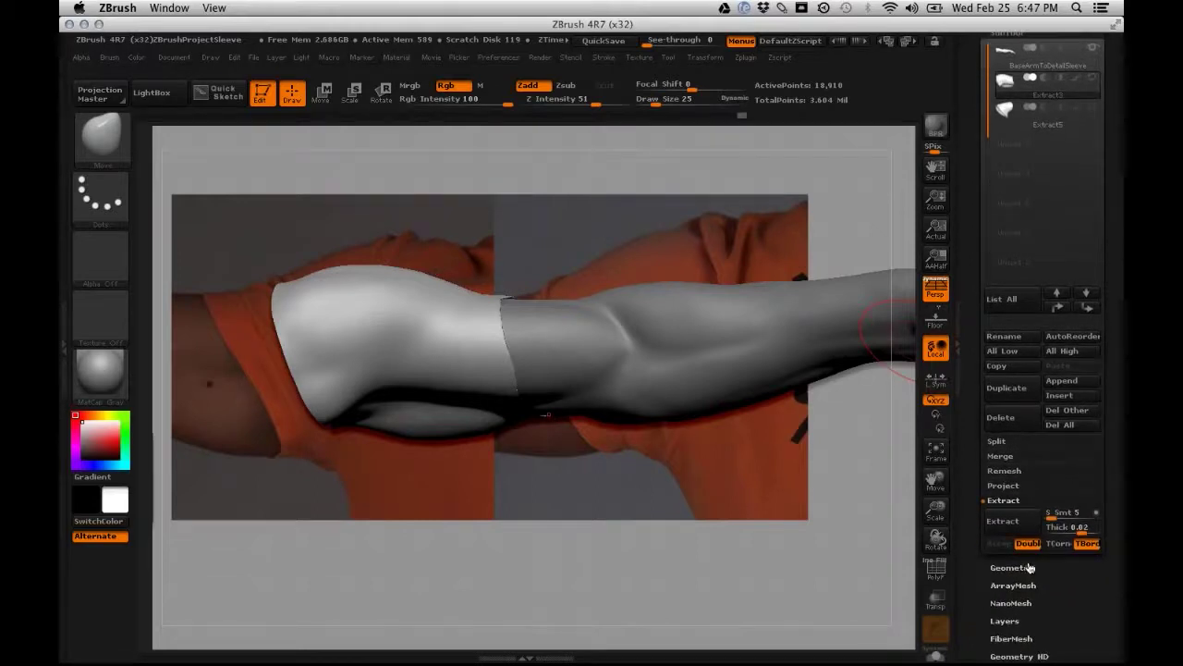
pyautogui.click(1009, 566)
# Compare the sleeve's shoulder and underarm edges with the shirt outline in the reference photos
pyautogui.moveTo(610, 587)
pyautogui.keyDown('alt'); pyautogui.mouseDown()
pyautogui.moveTo(526, 549)
pyautogui.moveTo(582, 566)
pyautogui.mouseUp(); pyautogui.keyUp('alt')
pyautogui.press('b')
pyautogui.press('m')
pyautogui.press('v')
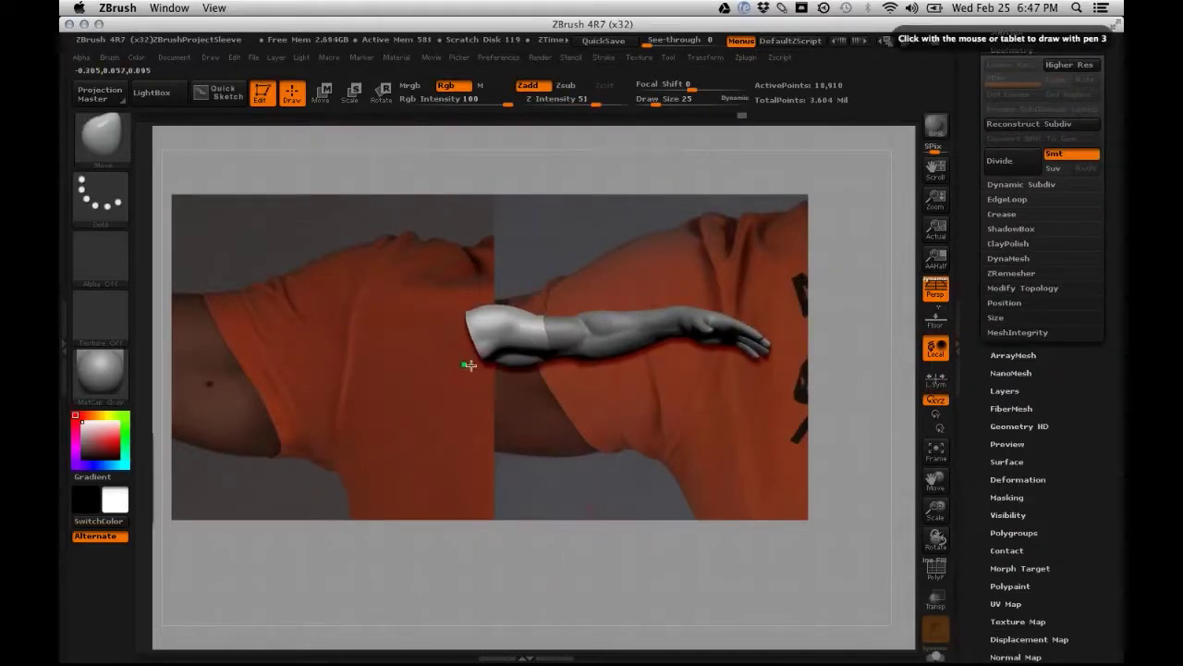
pyautogui.moveTo(463, 391); pyautogui.dragTo(473, 381)
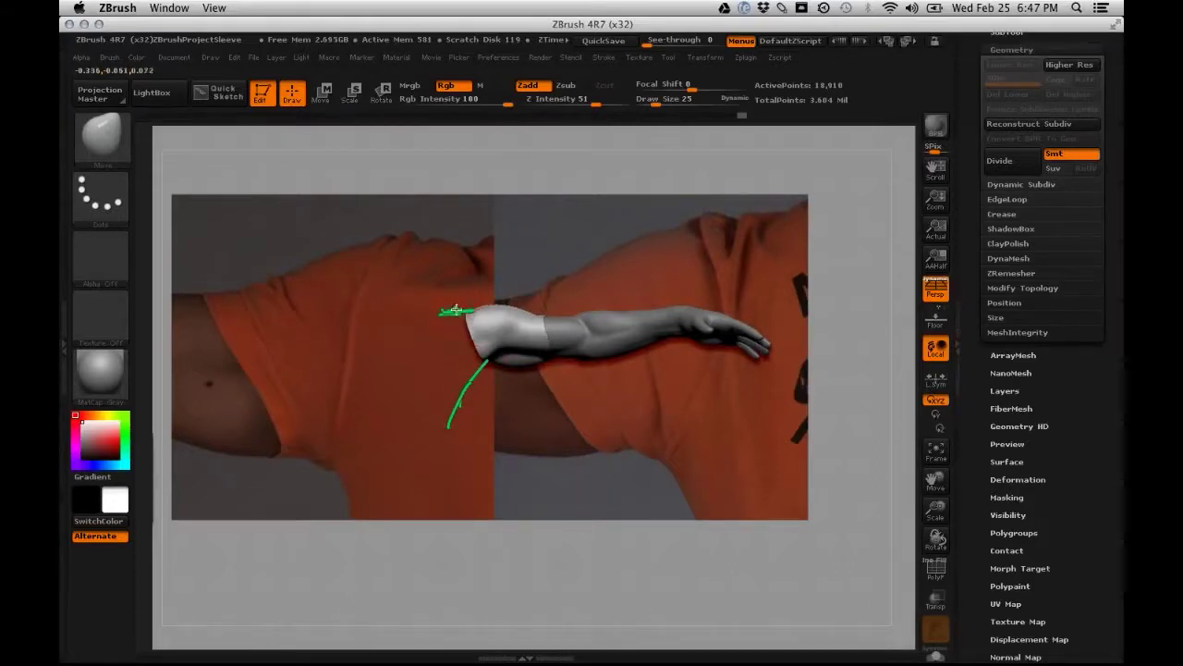
pyautogui.moveTo(483, 310)
pyautogui.mouseDown()
pyautogui.moveTo(504, 317)
pyautogui.moveTo(512, 348)
pyautogui.mouseUp()
pyautogui.press('shift')
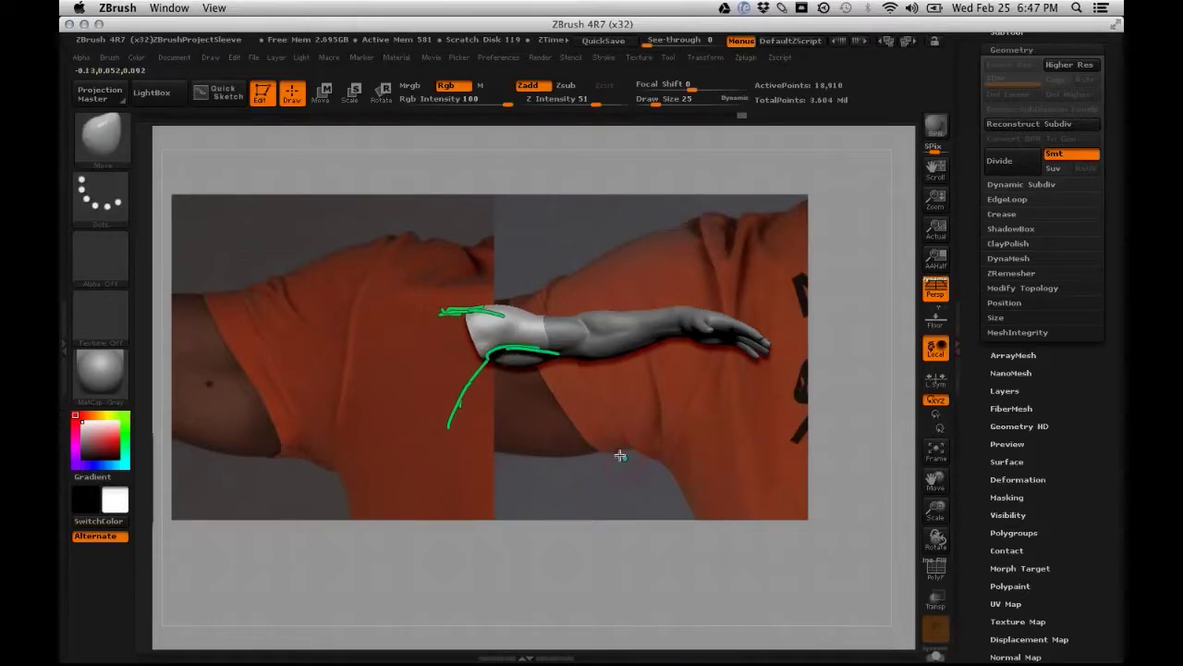
pyautogui.moveTo(691, 485); pyautogui.dragTo(704, 517)
pyautogui.hotkey('ctrl', 'shift', '1')
pyautogui.hotkey('ctrl', 'shift', '2')
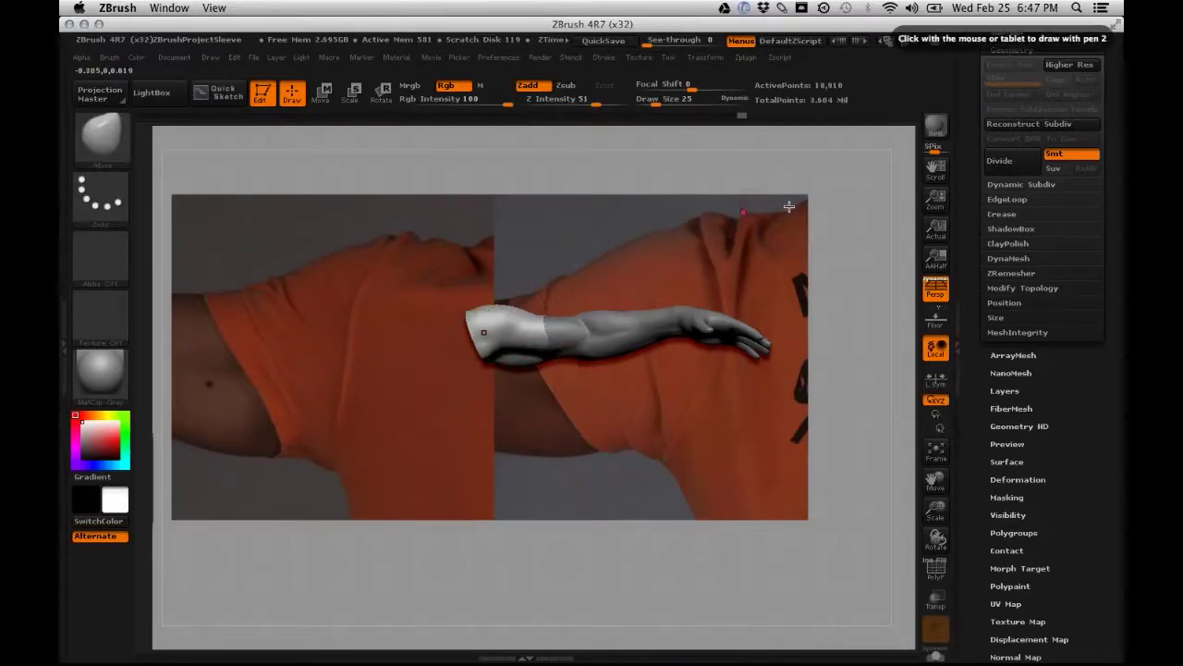
pyautogui.moveTo(673, 219); pyautogui.dragTo(594, 274)
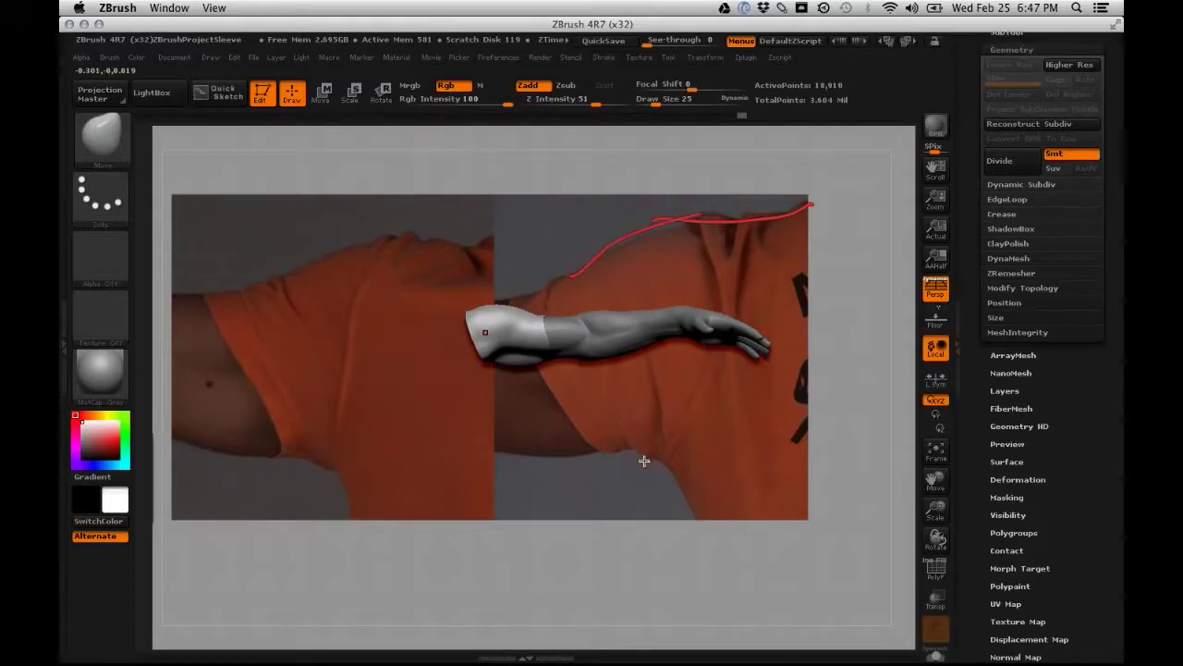
pyautogui.moveTo(815, 233)
pyautogui.mouseDown()
pyautogui.moveTo(817, 531)
pyautogui.moveTo(729, 566)
pyautogui.mouseUp()
pyautogui.press('Escape')
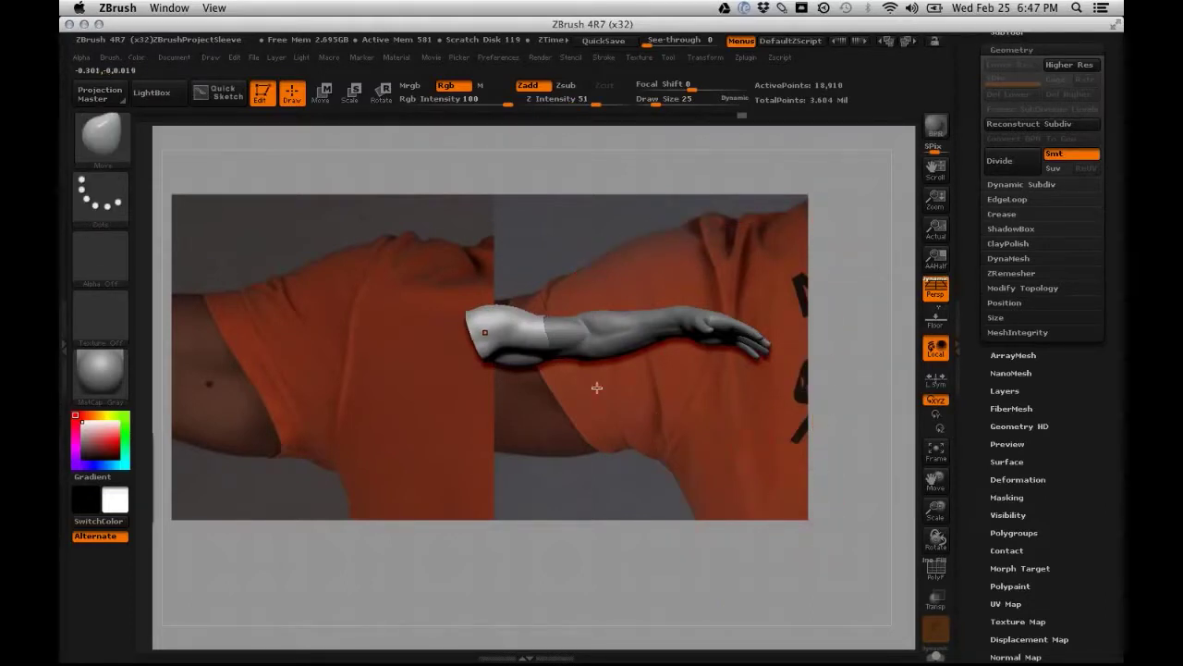
pyautogui.keyDown('alt'); pyautogui.moveTo(502, 465); pyautogui.dragTo(546, 523); pyautogui.keyUp('alt')
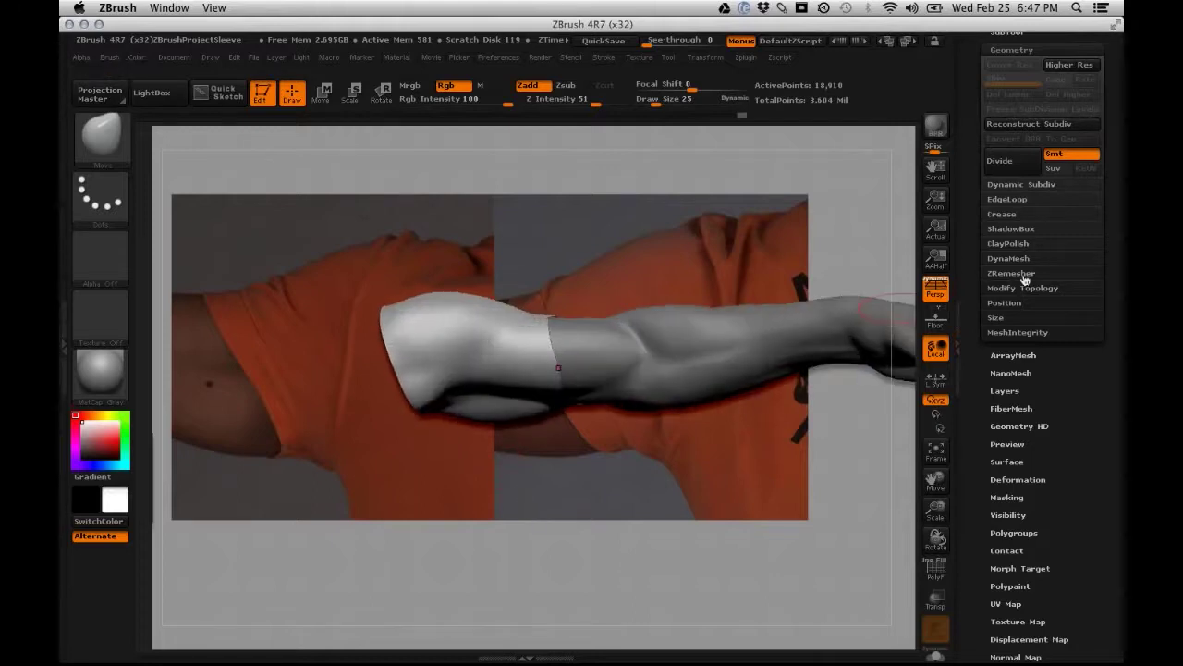
# Make the finished Extract5 sleeve the active, visible subtool and hide the base arm and Extract3
pyautogui.moveTo(1076, 401); pyautogui.dragTo(1068, 473)
pyautogui.scroll(3, 1068, 472)
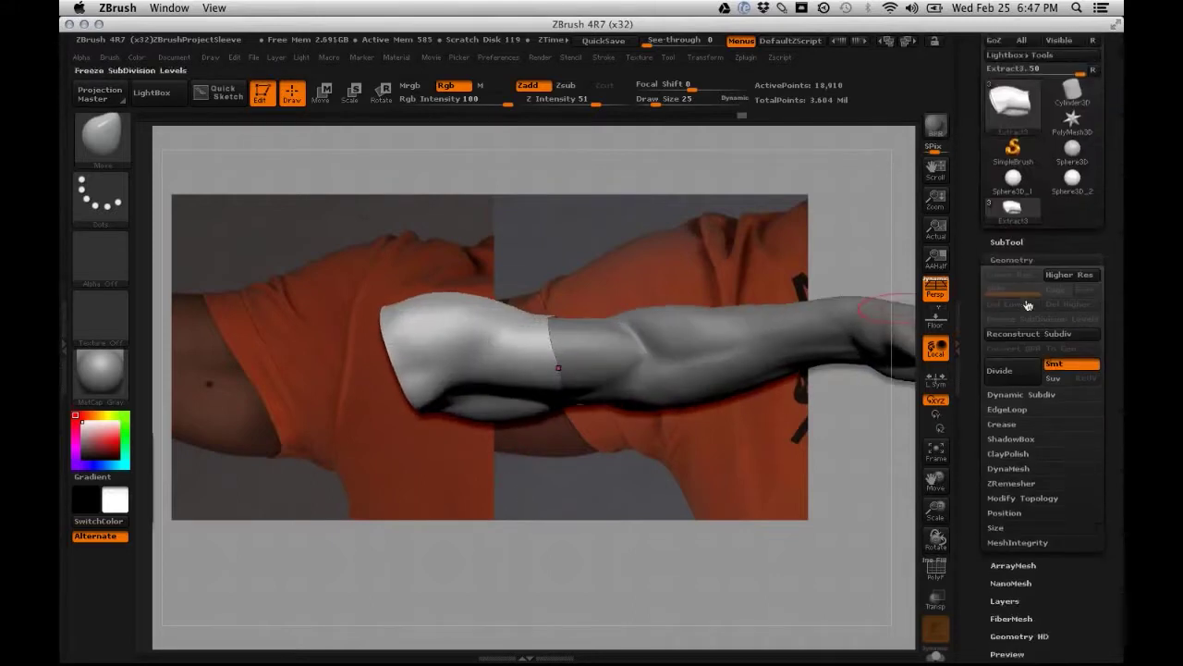
pyautogui.click(1022, 244)
pyautogui.scroll(-2, 1121, 350)
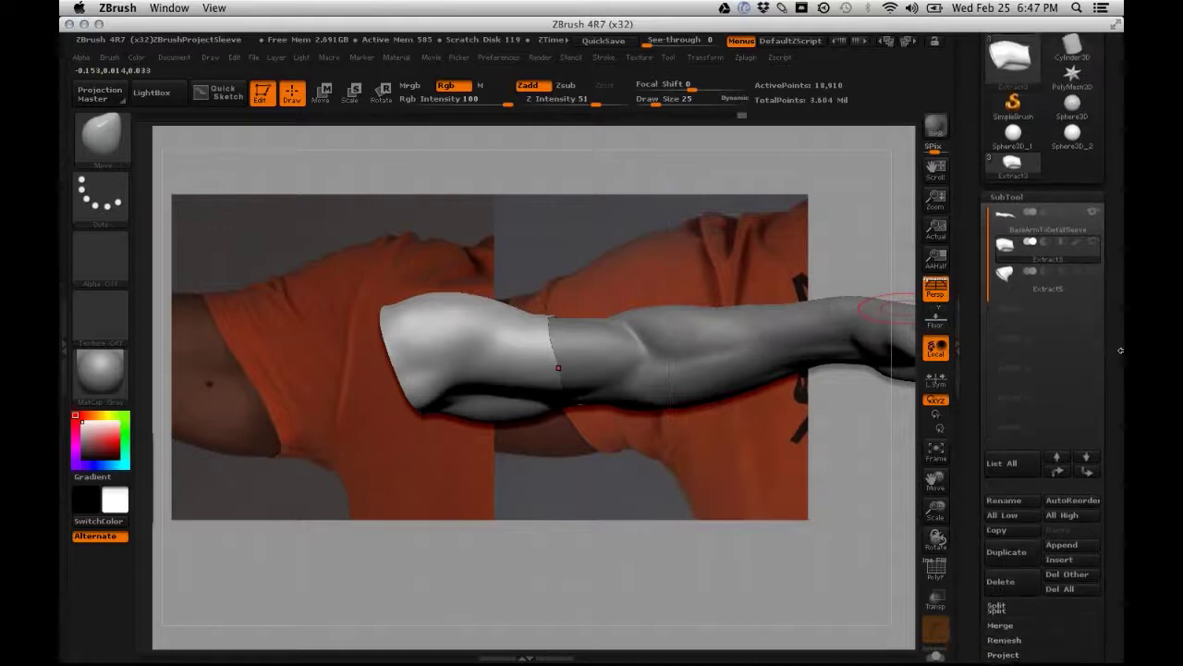
pyautogui.moveTo(1092, 288)
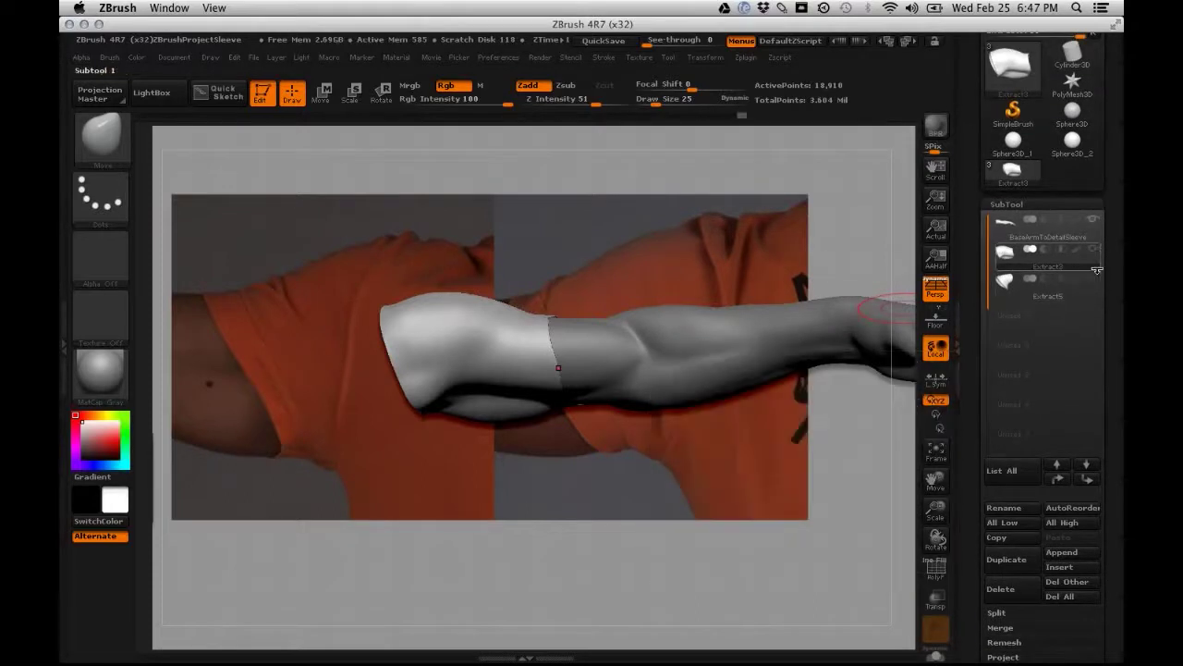
pyautogui.click(1089, 282)
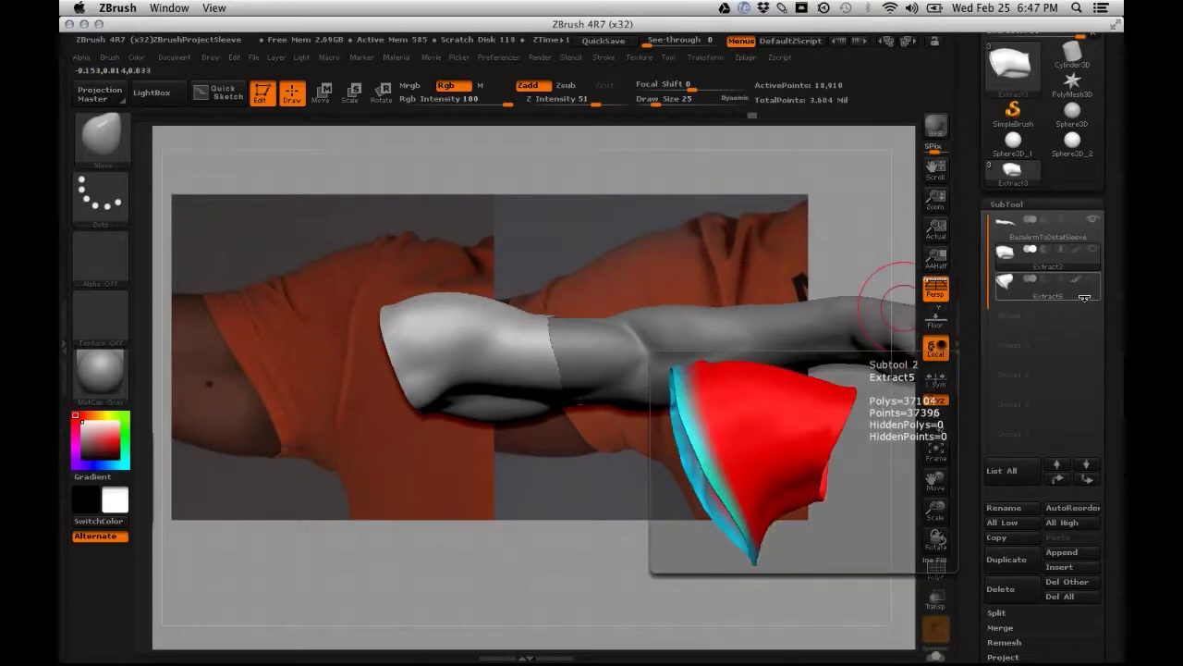
pyautogui.click(1094, 279)
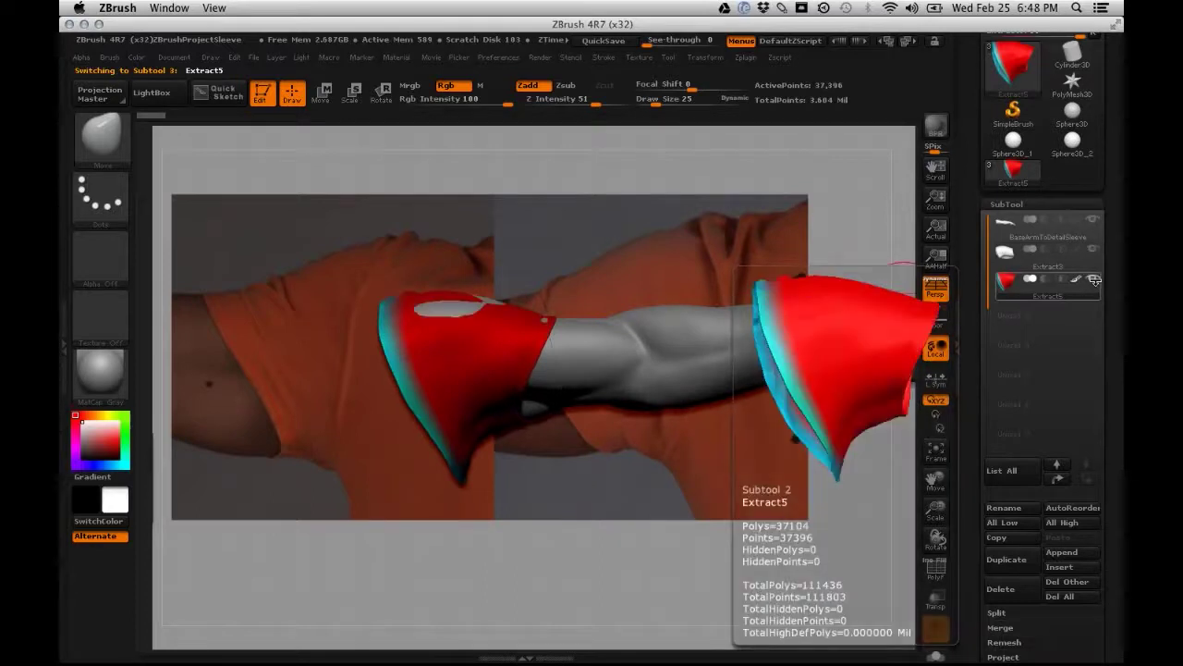
pyautogui.click(1094, 279)
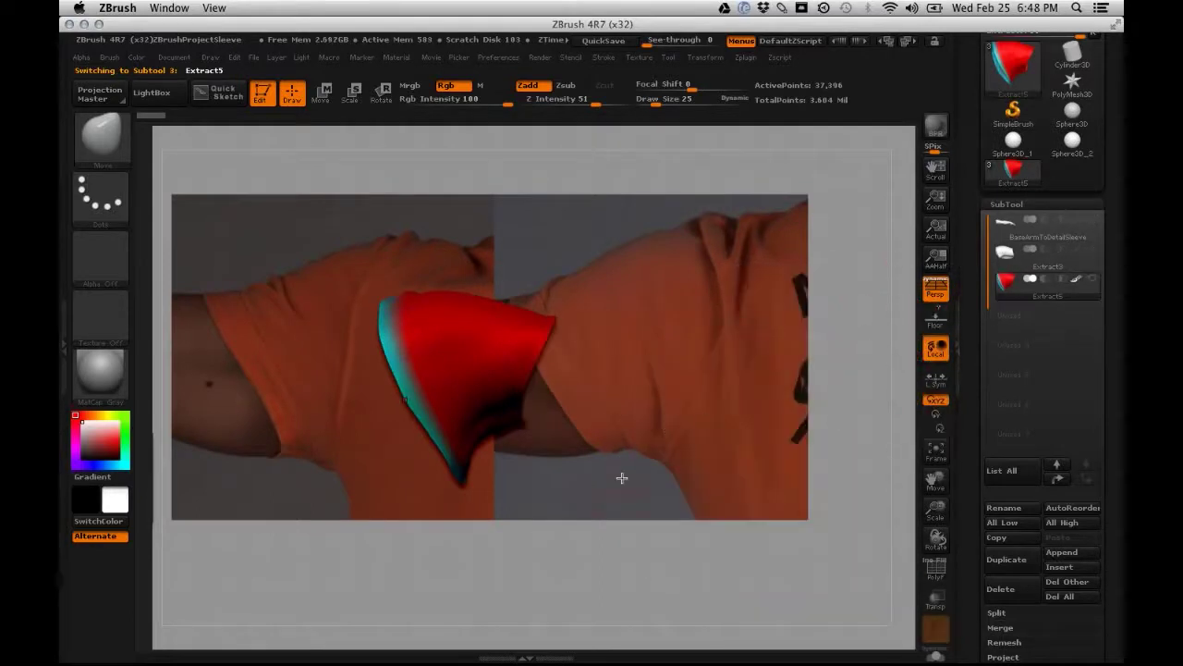
# Mask the whole Extract5 sleeve and clear that mask again
pyautogui.keyDown('ctrl'); pyautogui.moveTo(634, 561); pyautogui.dragTo(786, 601); pyautogui.keyUp('ctrl')
pyautogui.keyDown('ctrl'); pyautogui.click(718, 565); pyautogui.keyUp('ctrl')
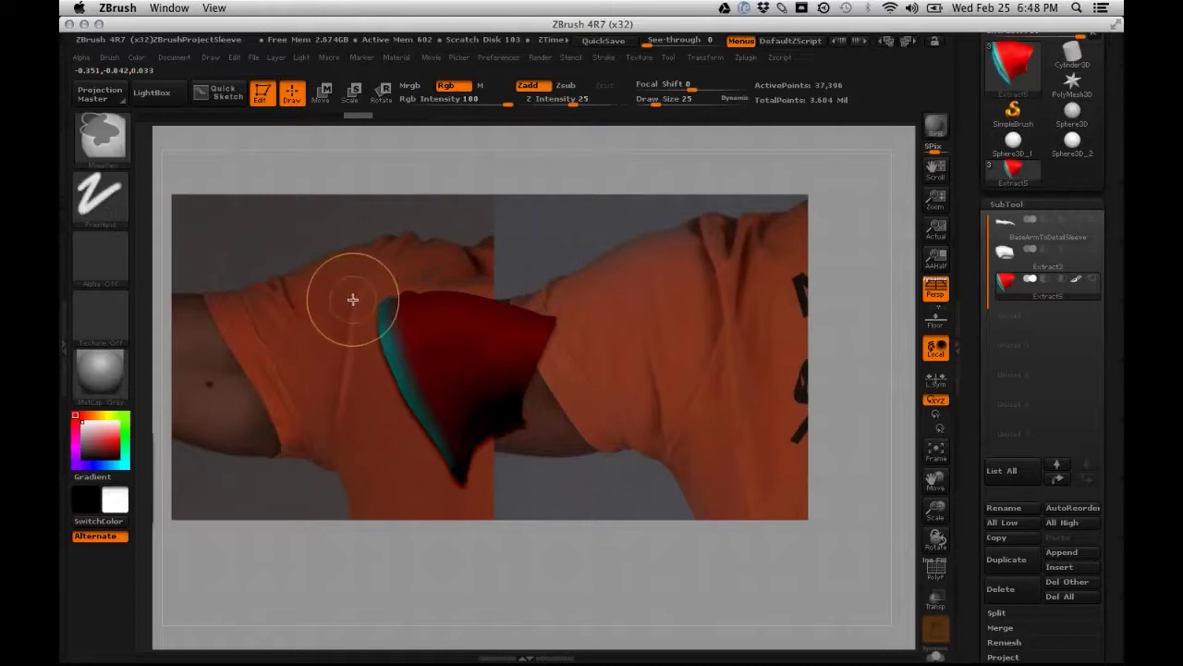
pyautogui.keyDown('ctrl'); pyautogui.moveTo(333, 279); pyautogui.dragTo(430, 382); pyautogui.keyUp('ctrl')
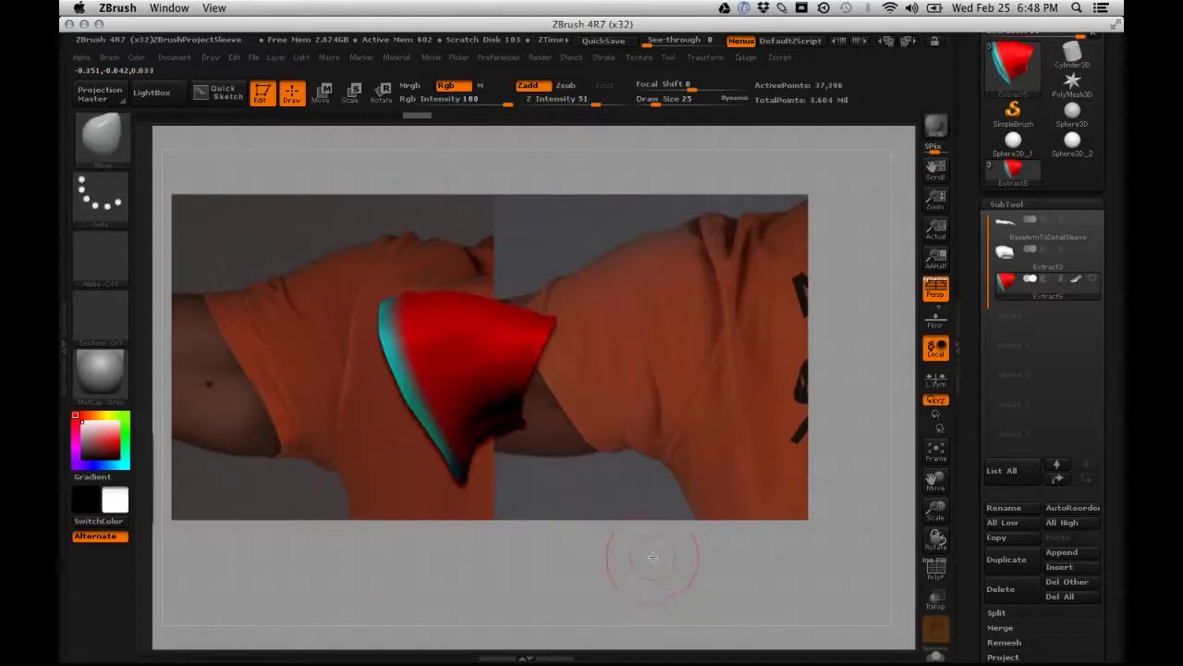
# Toggle the polypaint display of the Extract5 sleeve, leave it off, and turn the plain sleeve to inspect its folds
pyautogui.moveTo(647, 562)
pyautogui.mouseDown()
pyautogui.moveTo(505, 571)
pyautogui.moveTo(542, 343)
pyautogui.mouseUp()
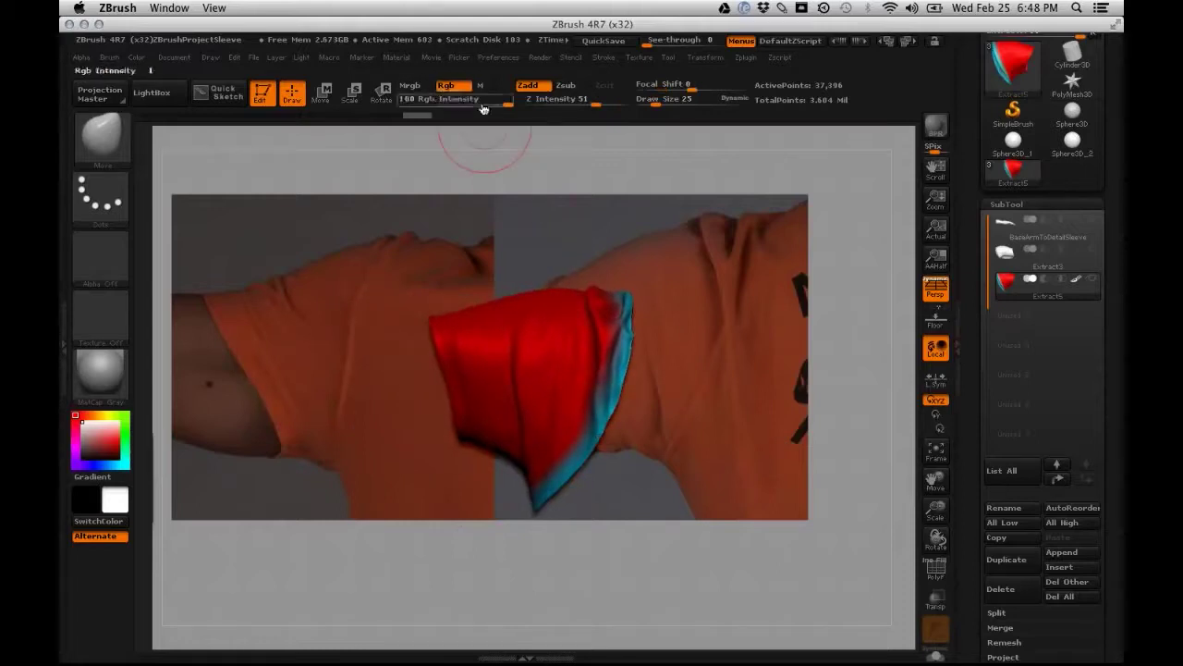
pyautogui.press('ctrl')
pyautogui.moveTo(1089, 300)
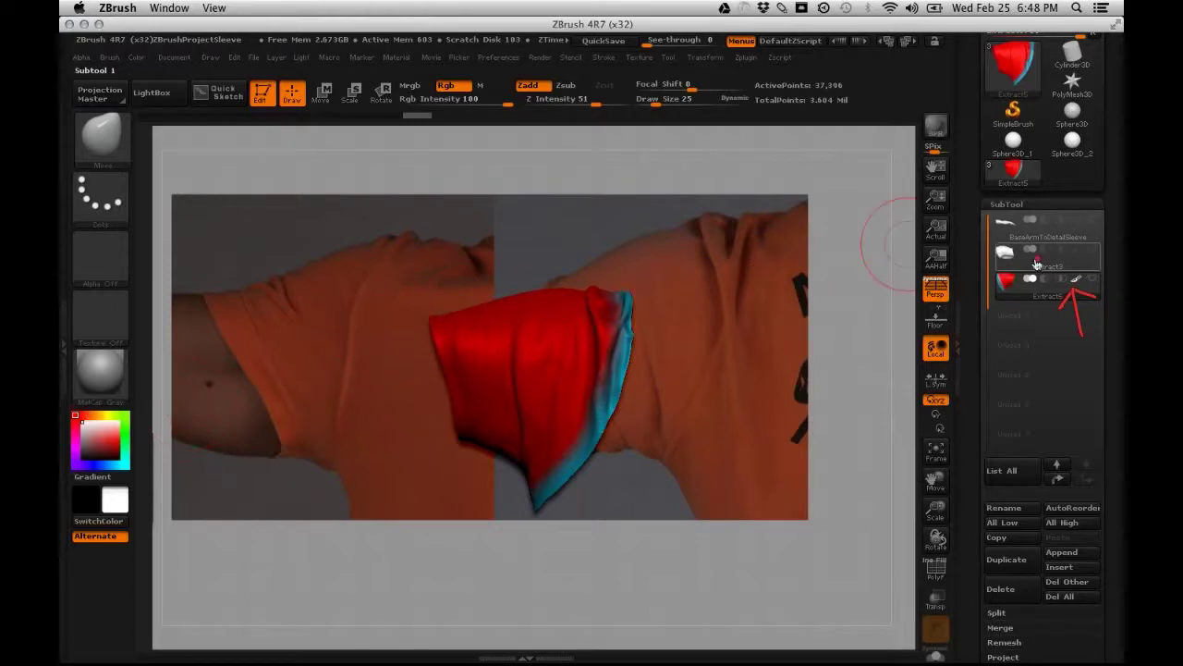
pyautogui.click(1077, 279)
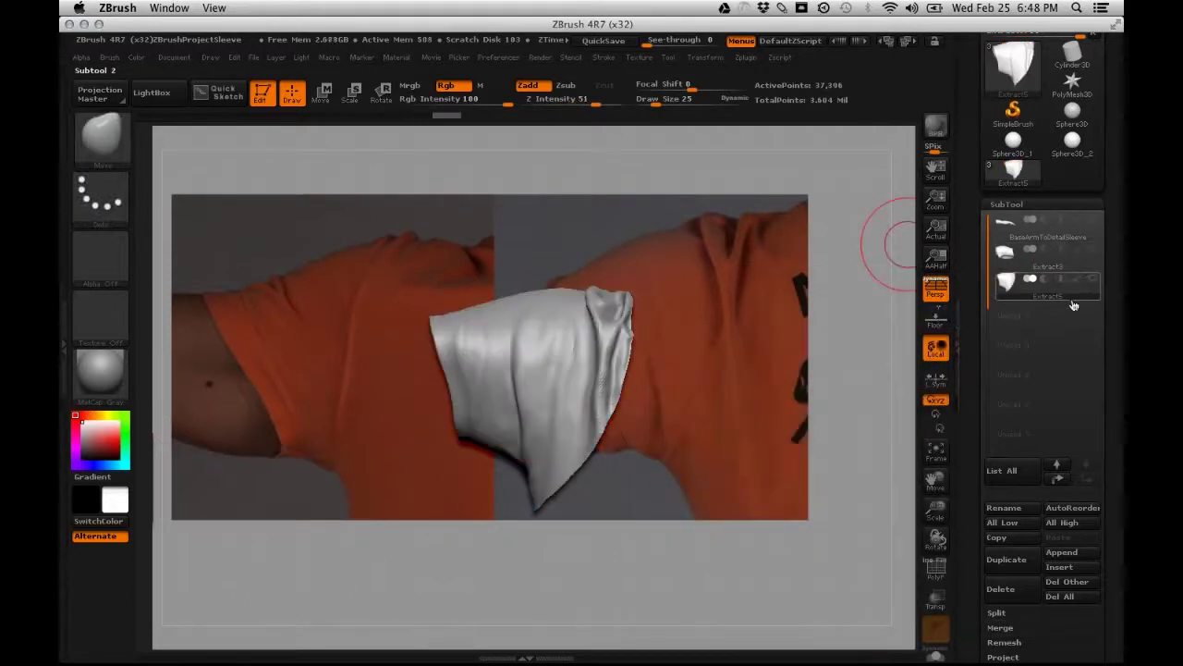
pyautogui.click(1076, 281)
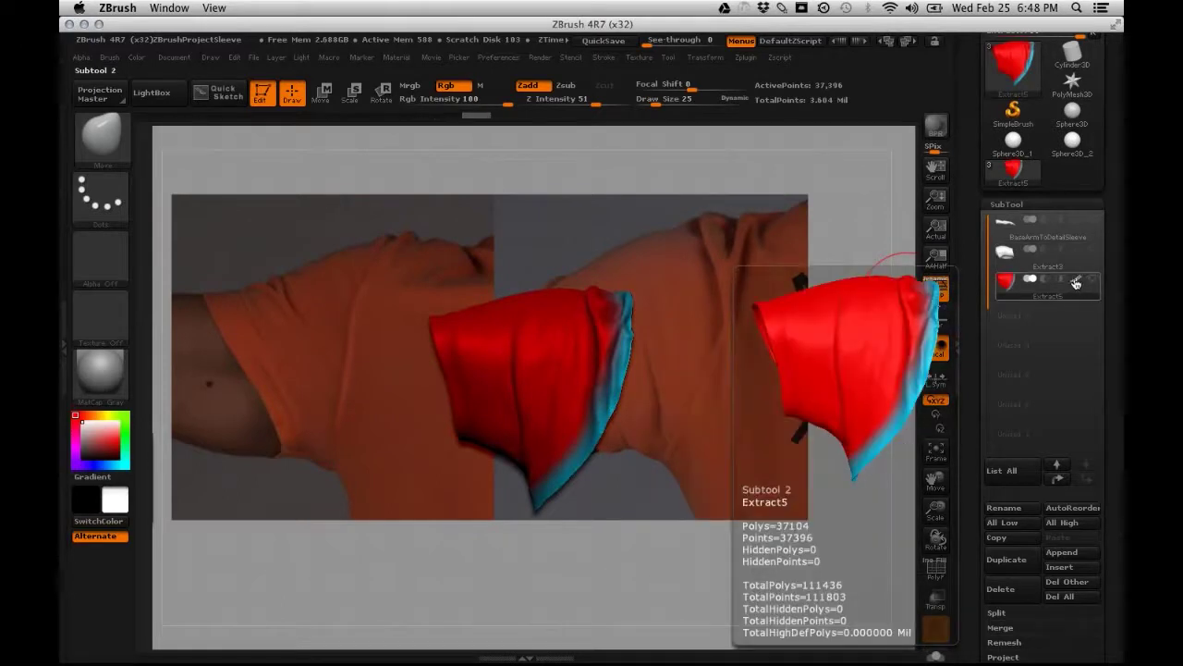
pyautogui.click(1075, 282)
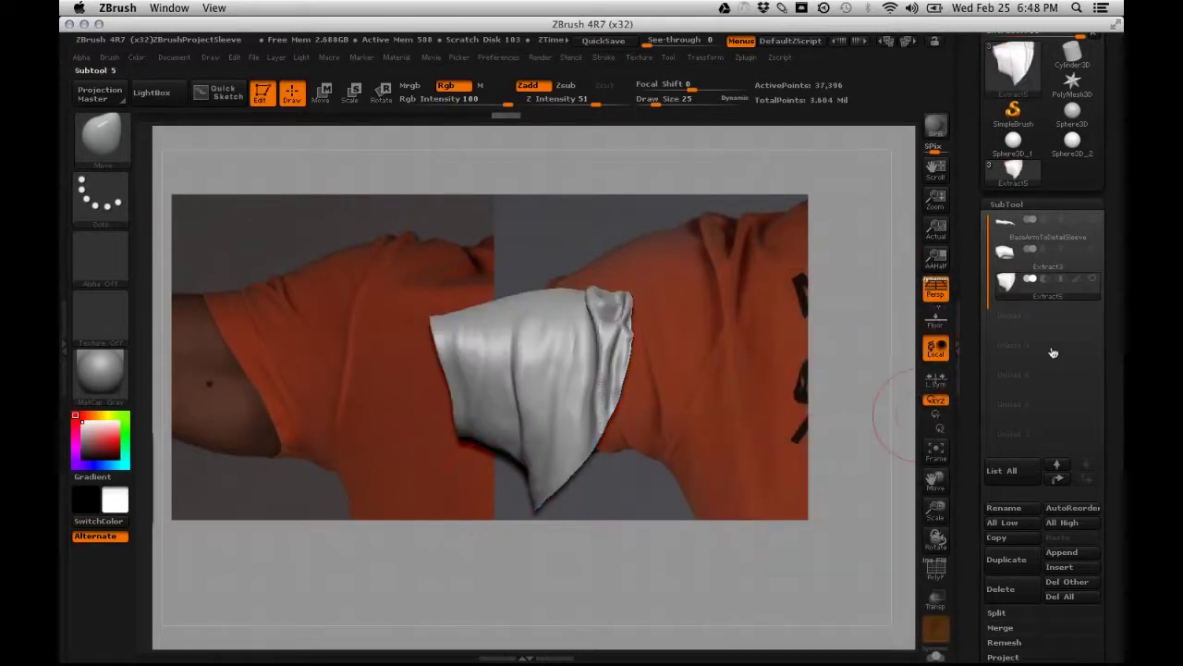
pyautogui.moveTo(703, 441); pyautogui.dragTo(703, 404)
pyautogui.moveTo(785, 391); pyautogui.dragTo(672, 371)
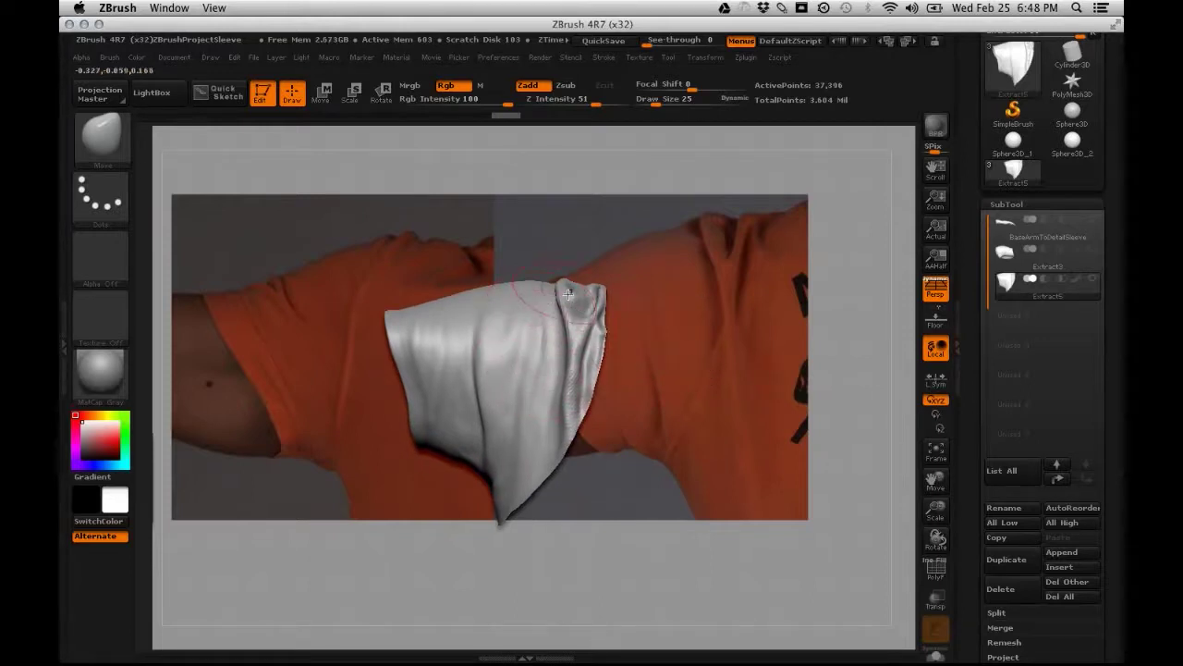
# Paint a mask strip down the central fold of the sleeve, from near the shoulder to the lower tip, with draw size 9
pyautogui.keyDown('alt'); pyautogui.moveTo(691, 362); pyautogui.dragTo(520, 352); pyautogui.keyUp('alt')
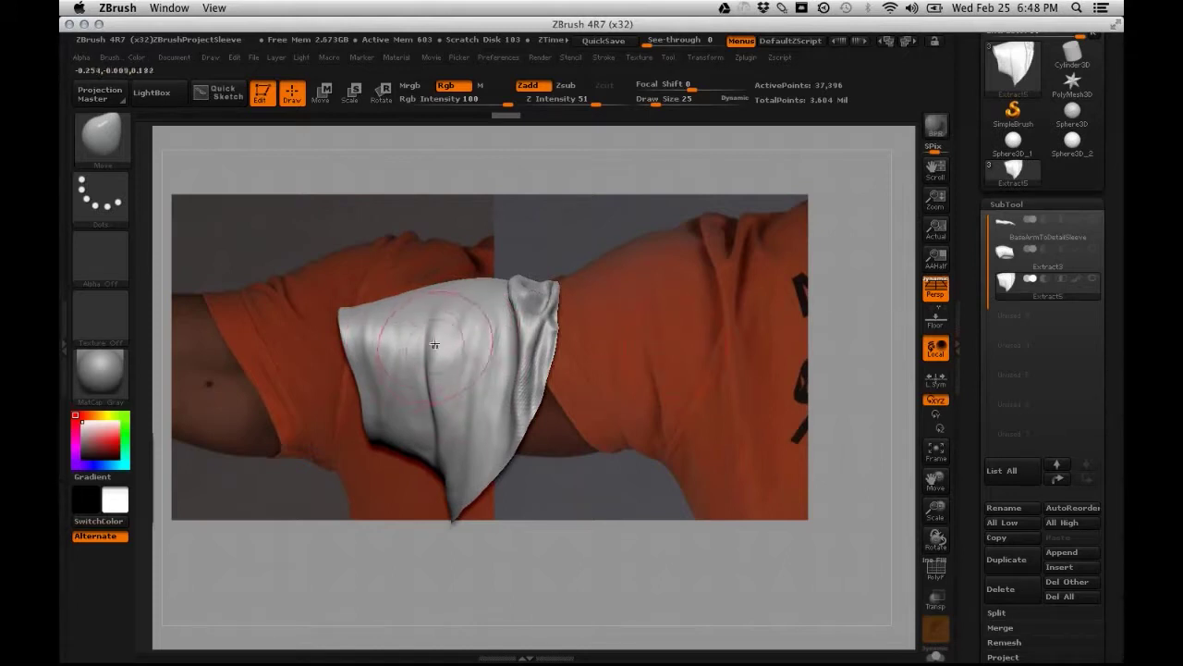
pyautogui.press('space')
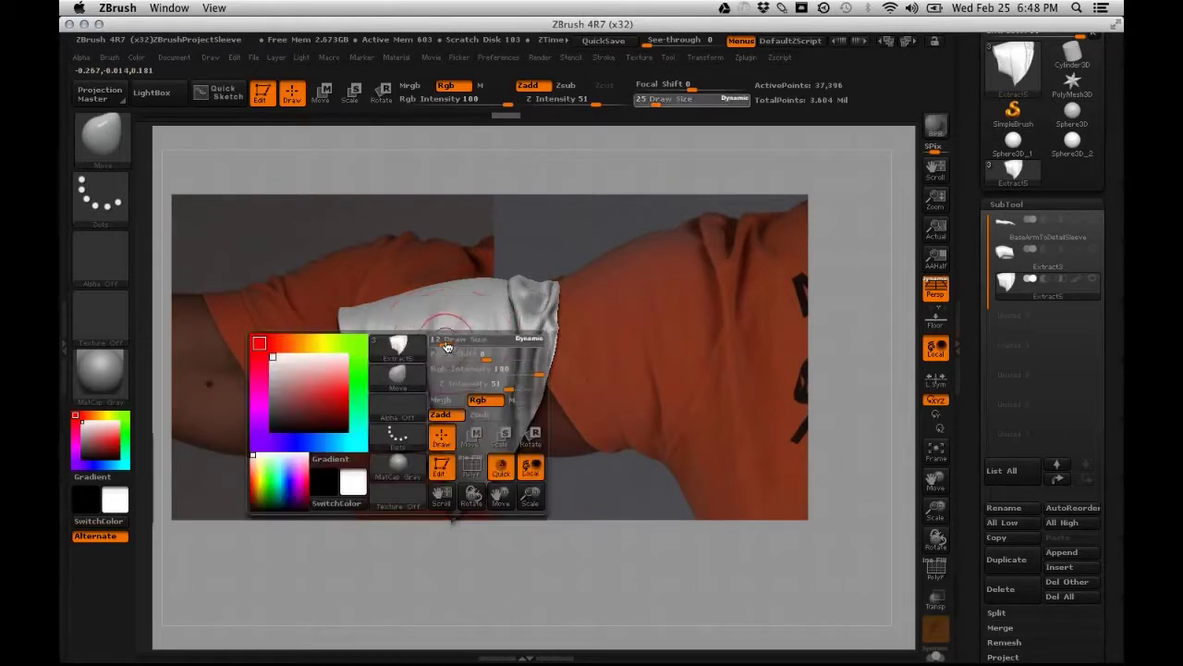
pyautogui.moveTo(446, 347); pyautogui.dragTo(485, 341)
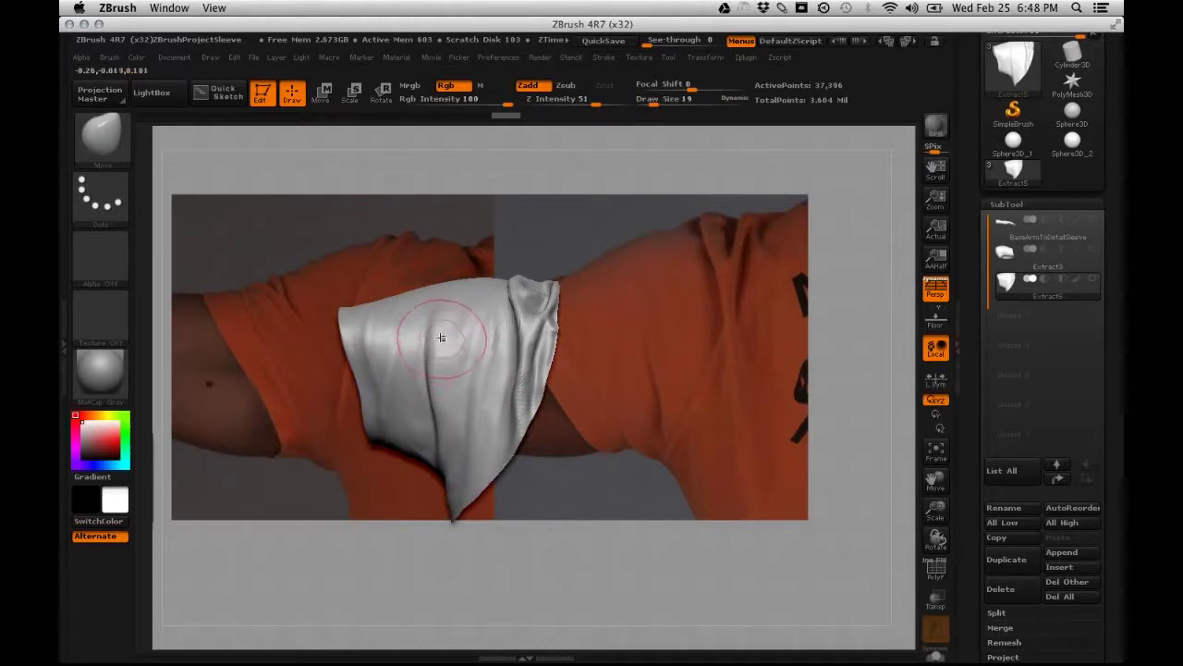
pyautogui.press('ctrl')
pyautogui.moveTo(433, 324)
pyautogui.mouseDown()
pyautogui.moveTo(440, 386)
pyautogui.moveTo(450, 402)
pyautogui.moveTo(472, 393)
pyautogui.mouseUp()
pyautogui.keyDown('ctrl'); pyautogui.click(475, 397); pyautogui.keyUp('ctrl')
pyautogui.press('space')
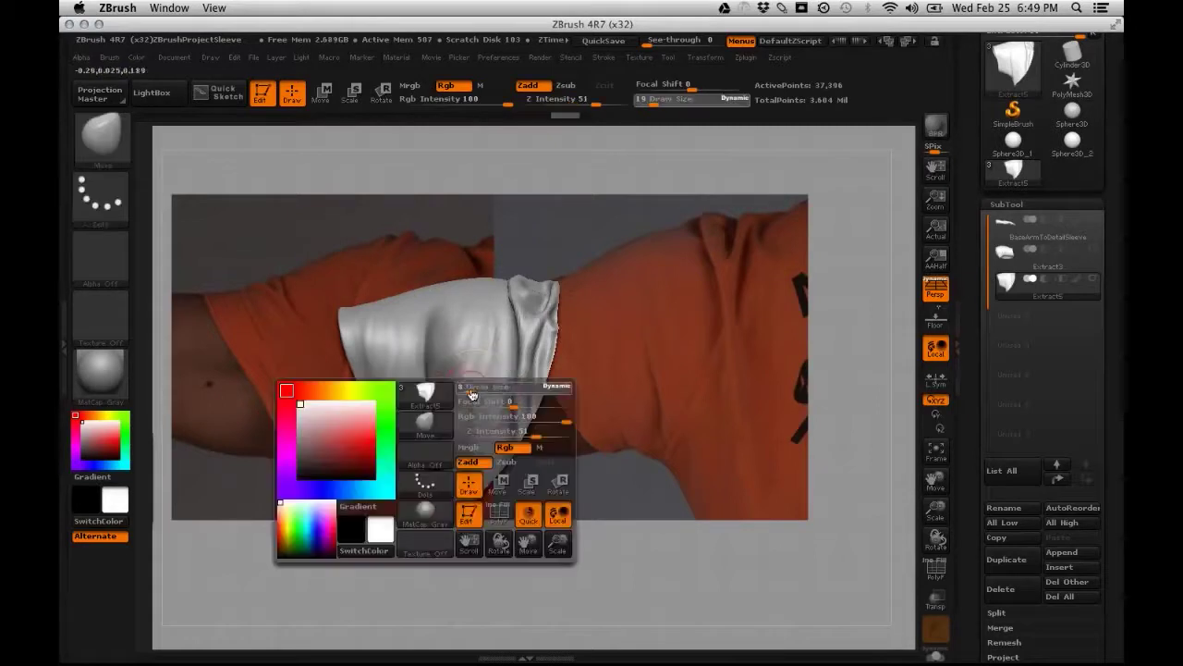
pyautogui.moveTo(436, 327)
pyautogui.keyDown('ctrl'); pyautogui.mouseDown()
pyautogui.moveTo(449, 454)
pyautogui.moveTo(447, 308)
pyautogui.mouseUp(); pyautogui.keyUp('ctrl')
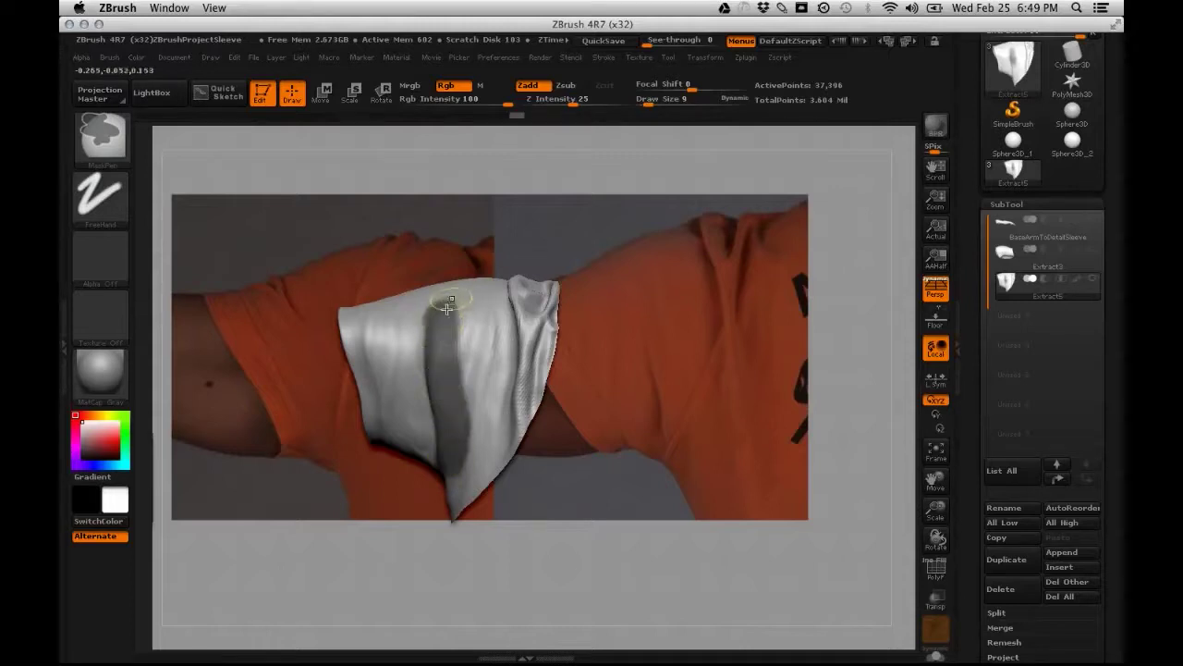
pyautogui.moveTo(452, 388); pyautogui.dragTo(453, 509)
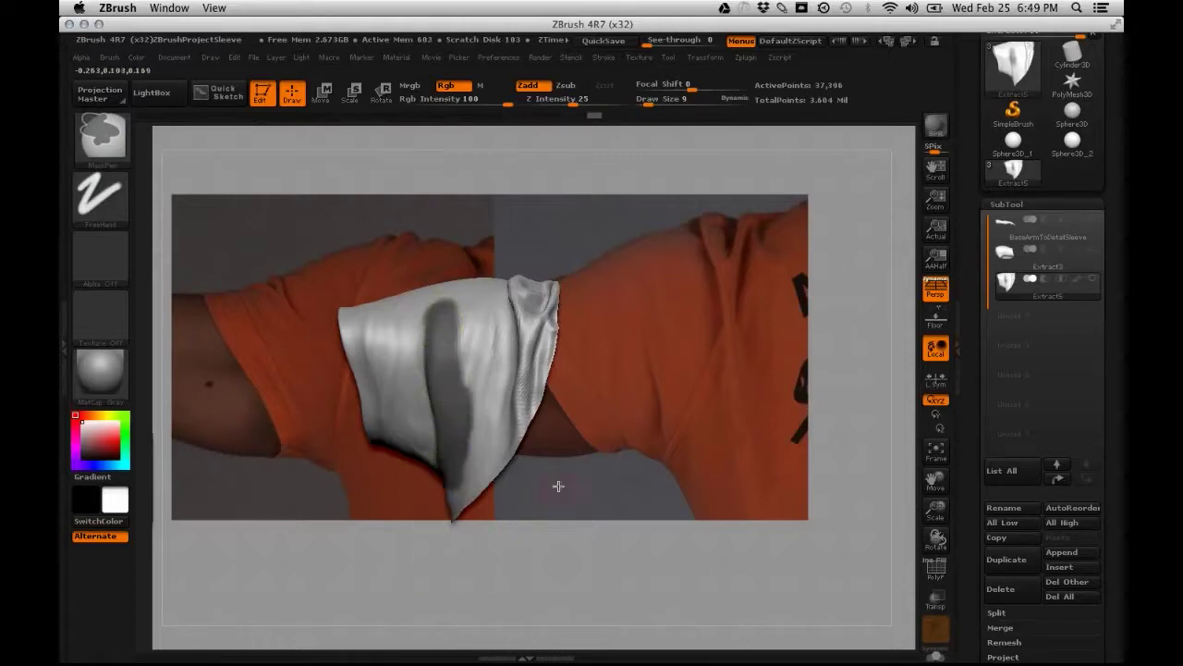
# Switch to the Move brush and invert the mask so only the painted central strip stays editable
pyautogui.press('b')
pyautogui.press('m')
pyautogui.press('v')
pyautogui.keyDown('ctrl'); pyautogui.click(749, 570); pyautogui.keyUp('ctrl')
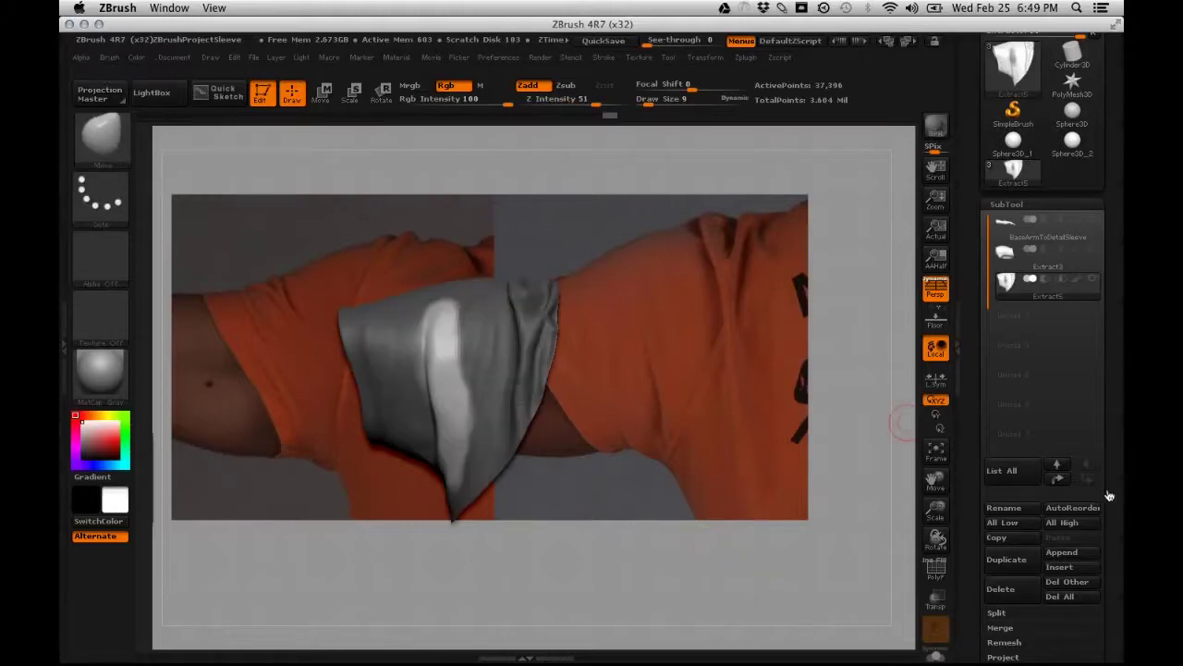
# Raise the unmasked central strip slightly with the Inflate deformation, and soften it with the Smooth deformation
pyautogui.moveTo(1118, 472); pyautogui.dragTo(1110, 339)
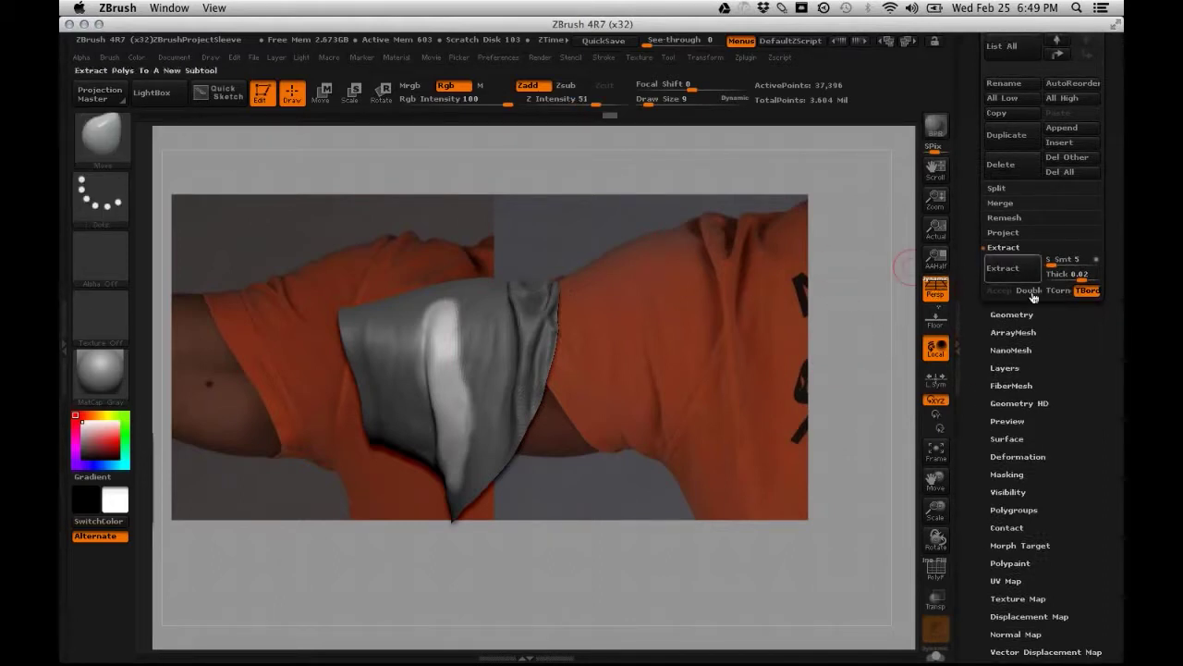
pyautogui.moveTo(1092, 391)
pyautogui.mouseDown()
pyautogui.moveTo(1082, 401)
pyautogui.moveTo(1080, 387)
pyautogui.mouseUp()
pyautogui.hotkey('ctrl', '2')
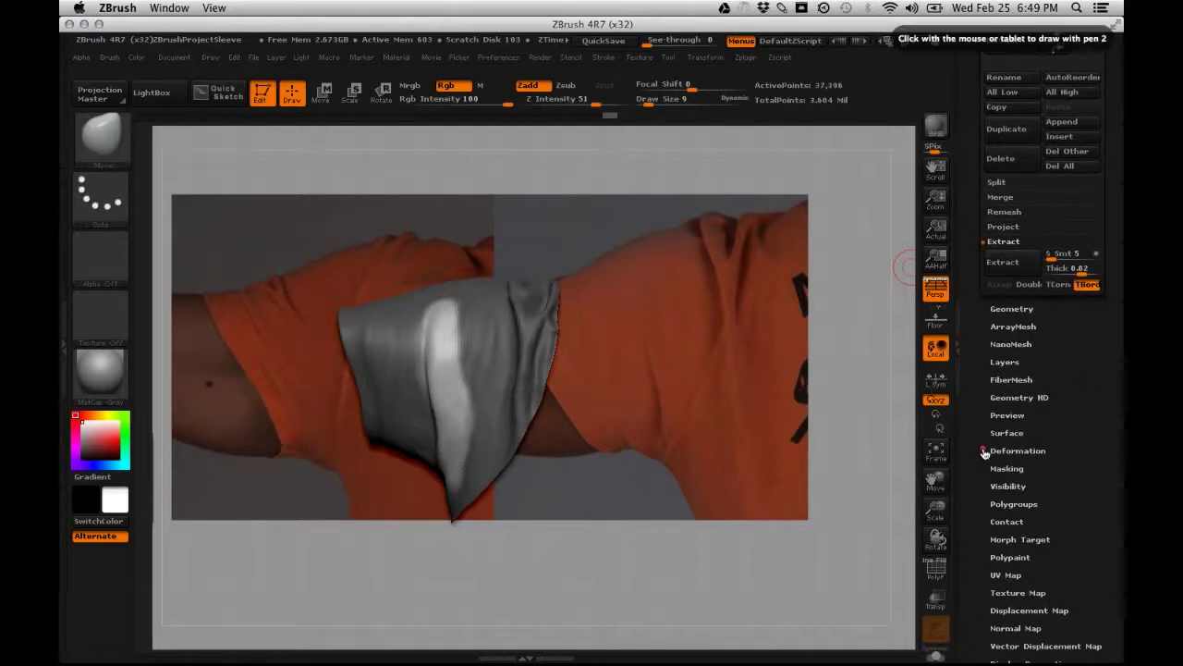
pyautogui.moveTo(986, 450)
pyautogui.mouseDown()
pyautogui.moveTo(908, 452)
pyautogui.moveTo(995, 453)
pyautogui.mouseUp()
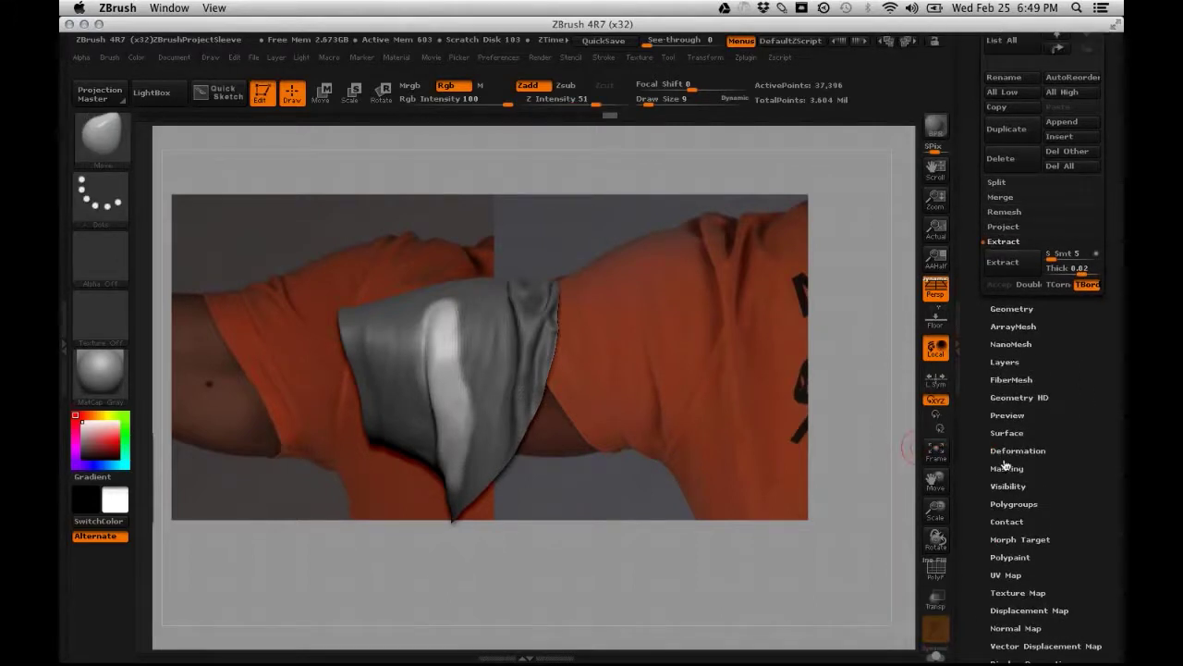
pyautogui.click(1018, 451)
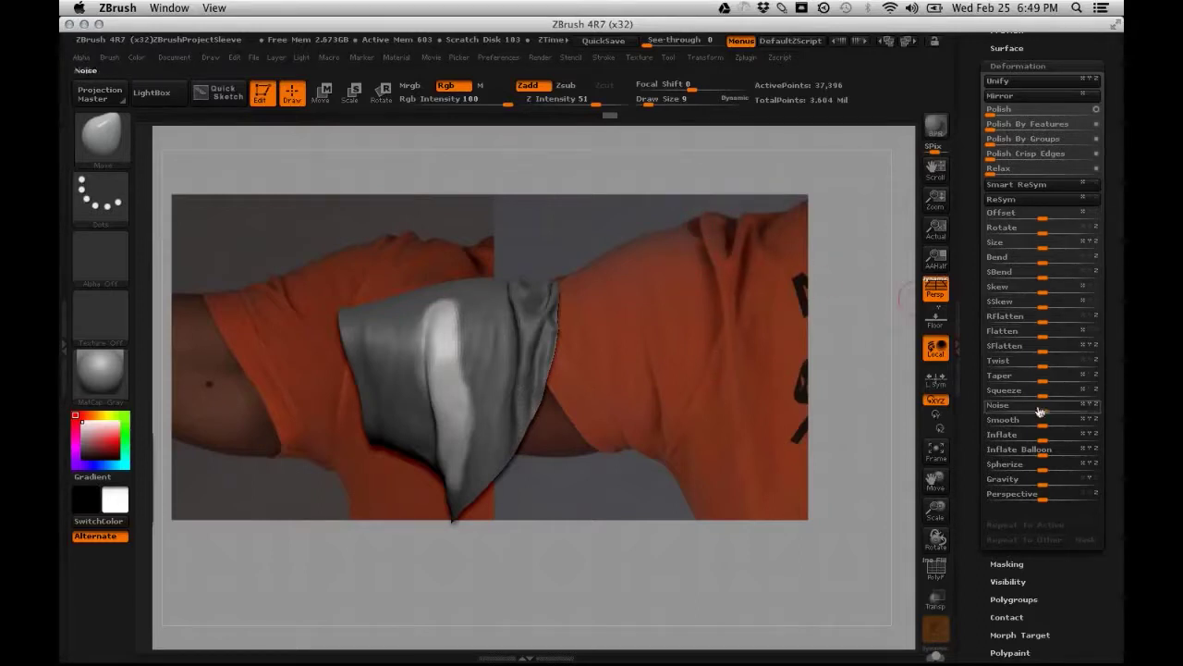
pyautogui.moveTo(1043, 446)
pyautogui.mouseDown()
pyautogui.moveTo(1069, 443)
pyautogui.moveTo(1046, 447)
pyautogui.mouseUp()
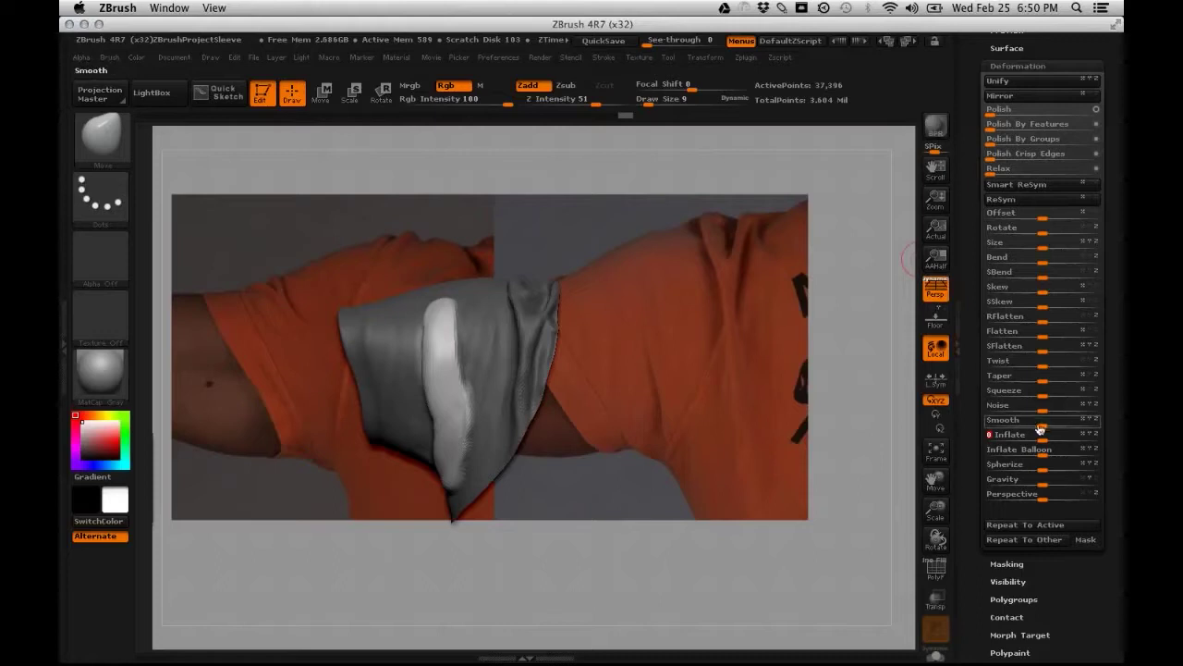
pyautogui.moveTo(1043, 430); pyautogui.dragTo(1064, 431)
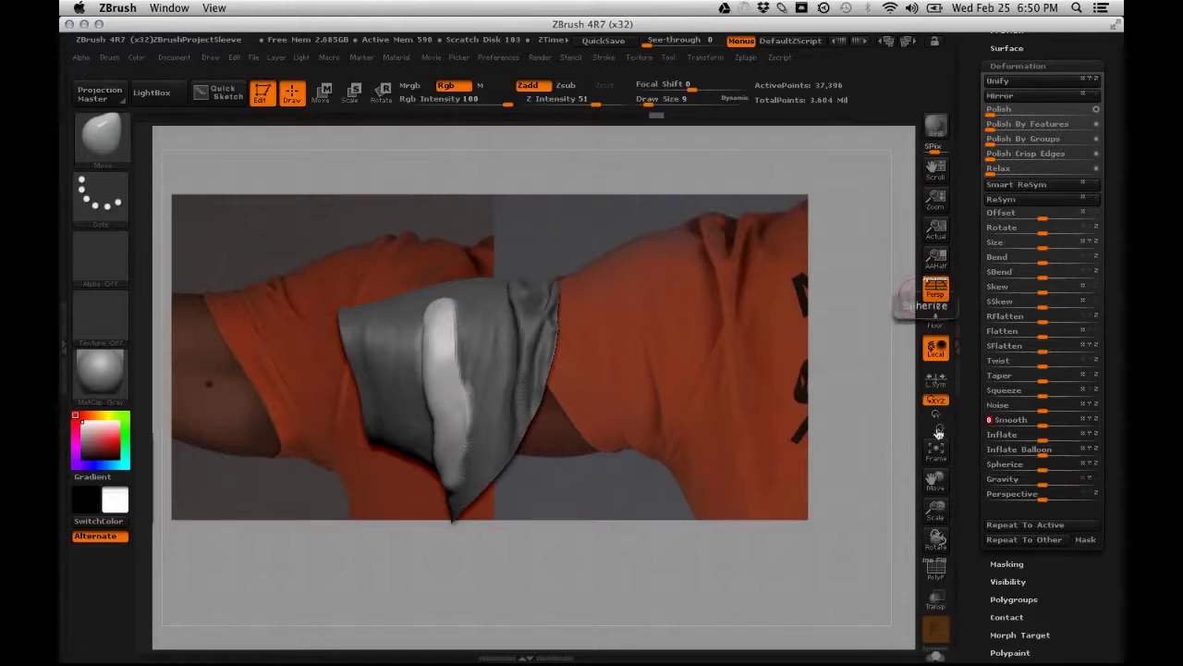
# Try the Gravity deformation along the Y axis on the unmasked central strip, and undo it
pyautogui.hotkey('ctrl', '2')
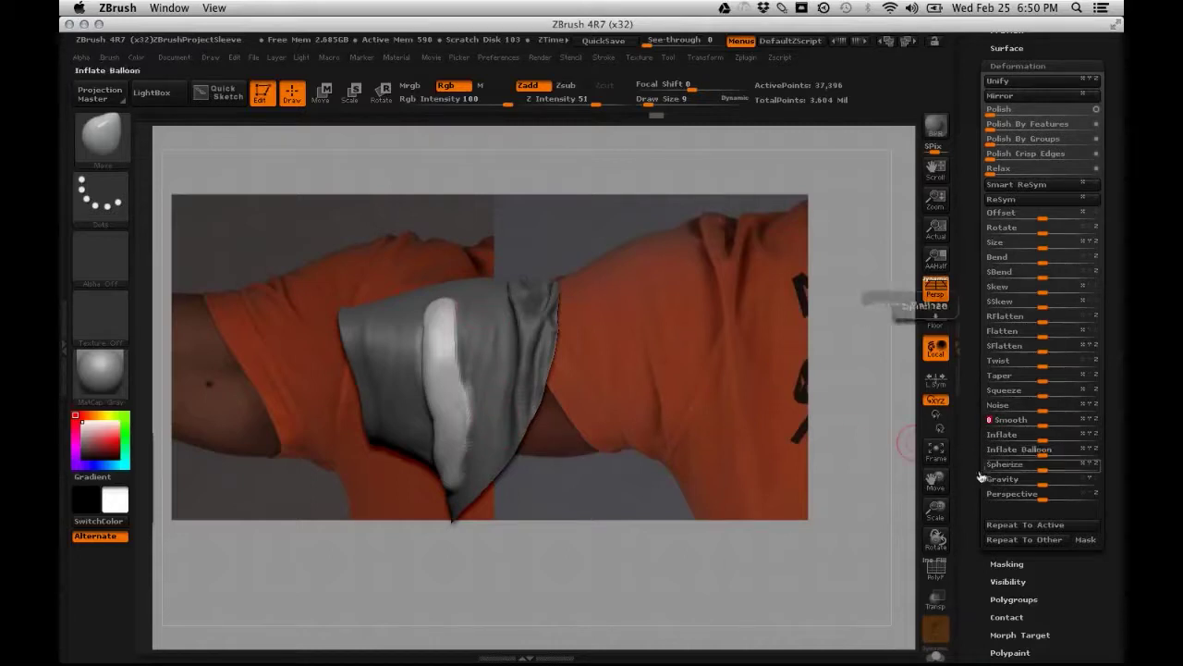
pyautogui.moveTo(1042, 482)
pyautogui.mouseDown()
pyautogui.moveTo(1069, 485)
pyautogui.moveTo(1054, 484)
pyautogui.mouseUp()
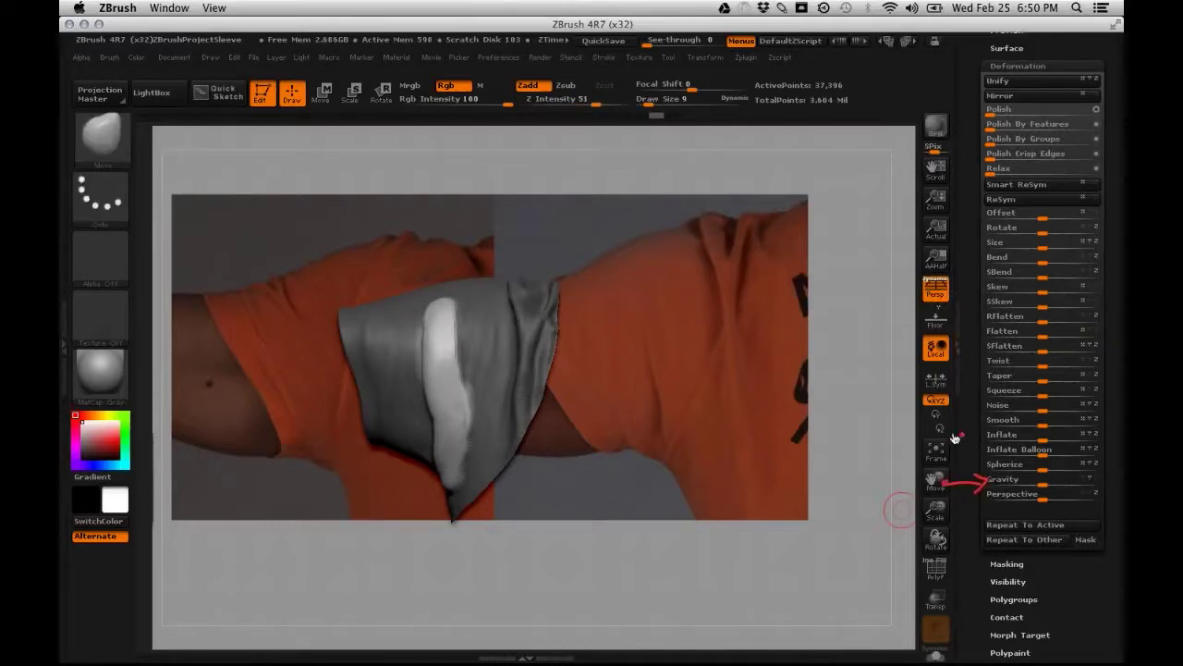
pyautogui.moveTo(940, 431)
pyautogui.mouseDown()
pyautogui.moveTo(980, 436)
pyautogui.moveTo(979, 425)
pyautogui.mouseUp()
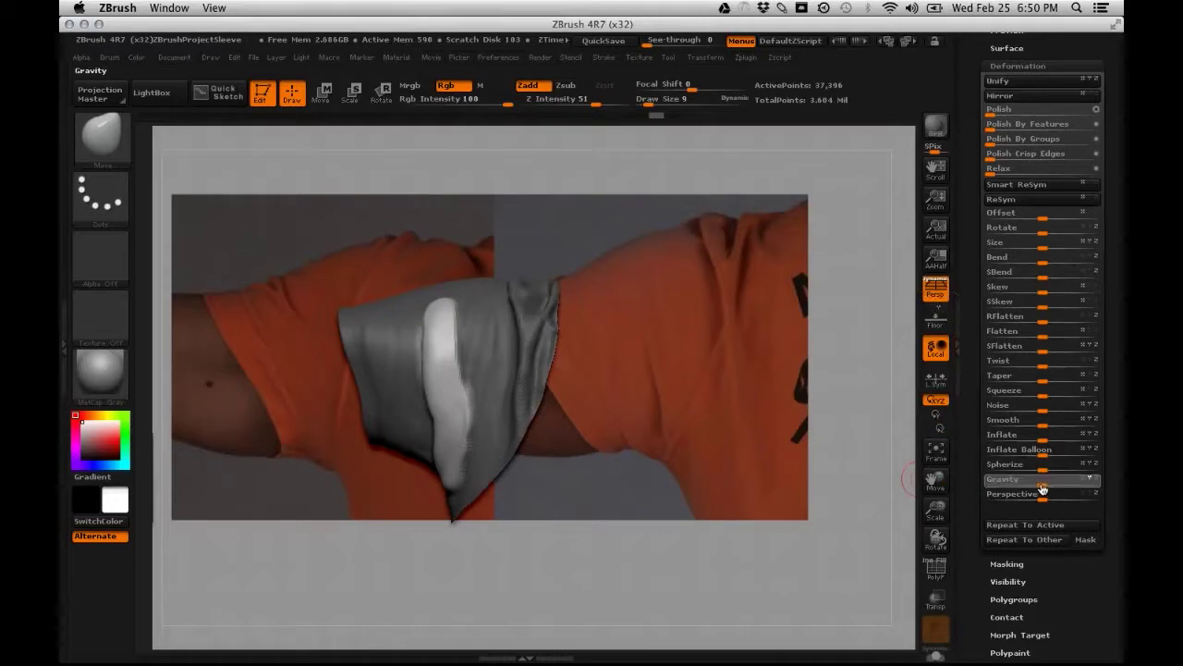
pyautogui.moveTo(1042, 488)
pyautogui.mouseDown()
pyautogui.moveTo(1023, 488)
pyautogui.moveTo(1059, 488)
pyautogui.moveTo(1021, 488)
pyautogui.moveTo(1061, 489)
pyautogui.moveTo(1036, 490)
pyautogui.moveTo(1048, 491)
pyautogui.mouseUp()
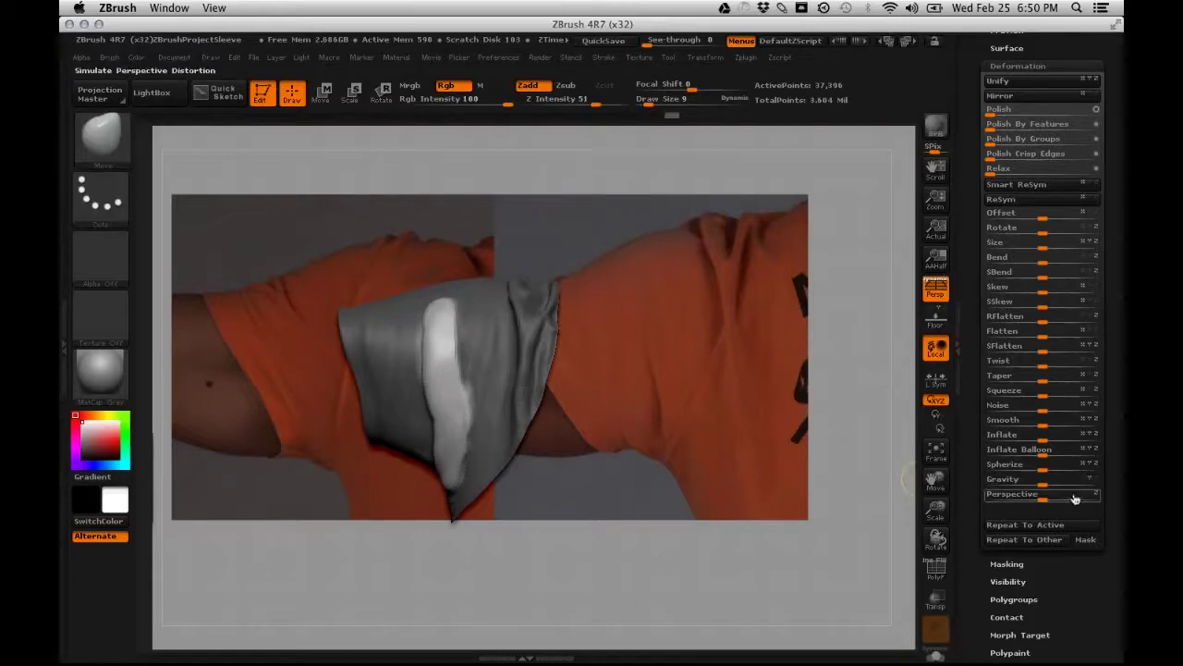
pyautogui.hotkey('ctrl', '2')
pyautogui.moveTo(1101, 475); pyautogui.dragTo(1087, 490)
pyautogui.press('ctrl')
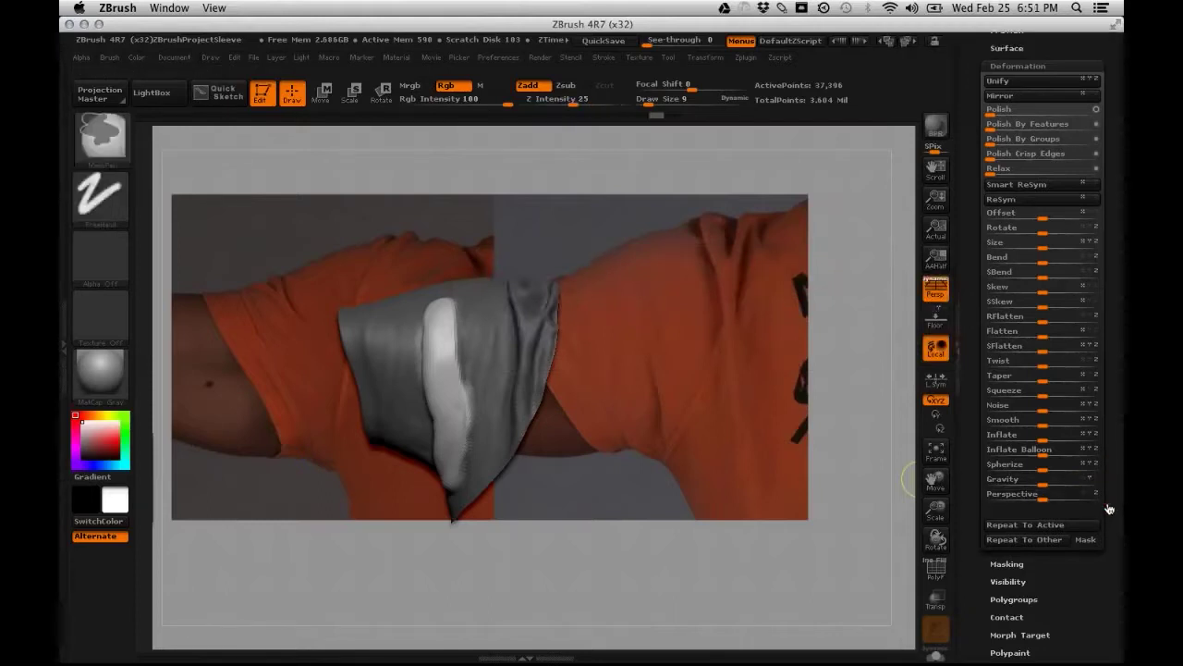
# Limit the Gravity deformation to the Z axis and apply it lightly to the unmasked central strip
pyautogui.press('b')
pyautogui.press('m')
pyautogui.press('v')
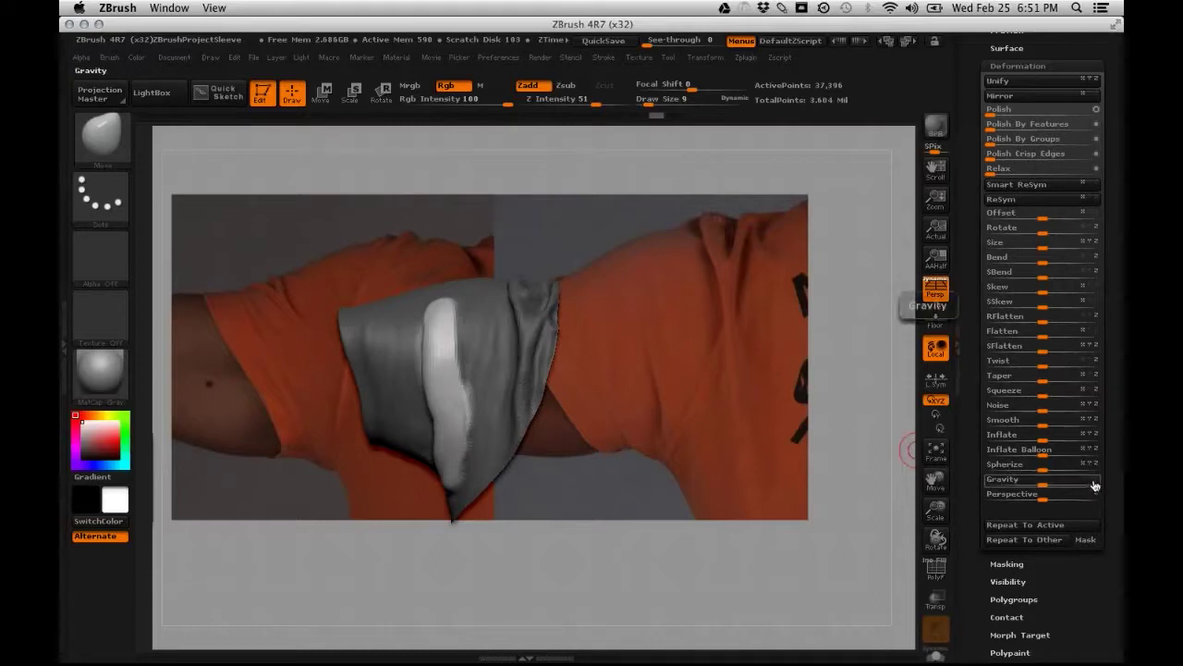
pyautogui.moveTo(1093, 485); pyautogui.dragTo(1098, 484)
pyautogui.click(1047, 488)
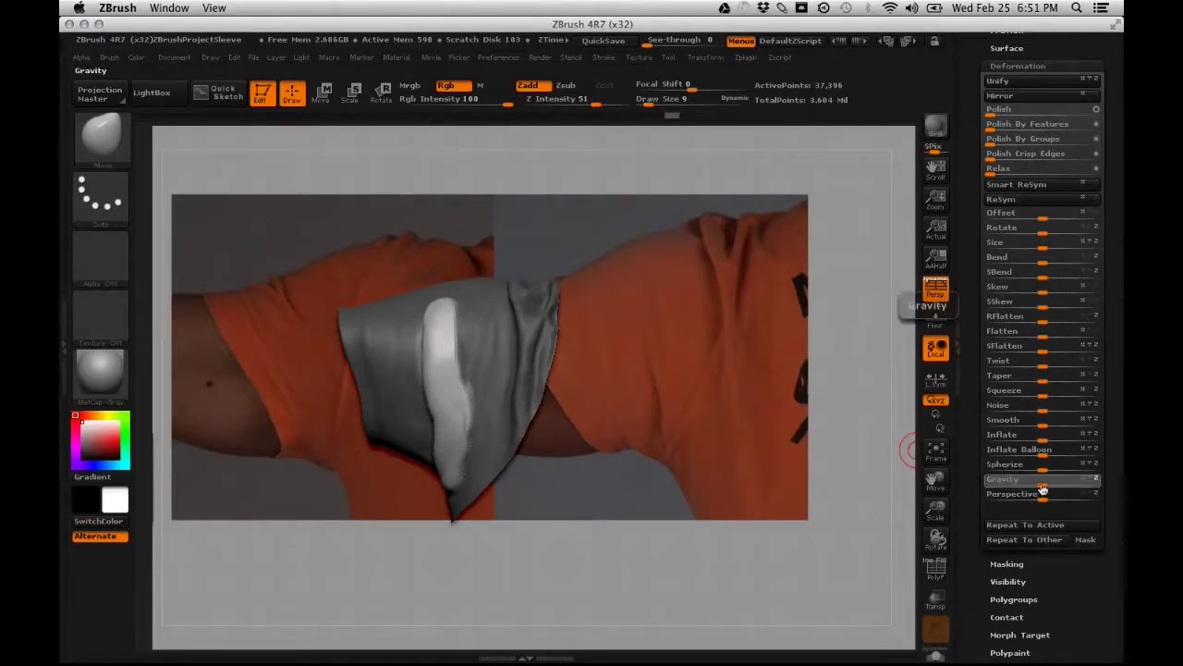
pyautogui.moveTo(1048, 490)
pyautogui.mouseDown()
pyautogui.moveTo(983, 495)
pyautogui.moveTo(1080, 496)
pyautogui.moveTo(1054, 503)
pyautogui.mouseUp()
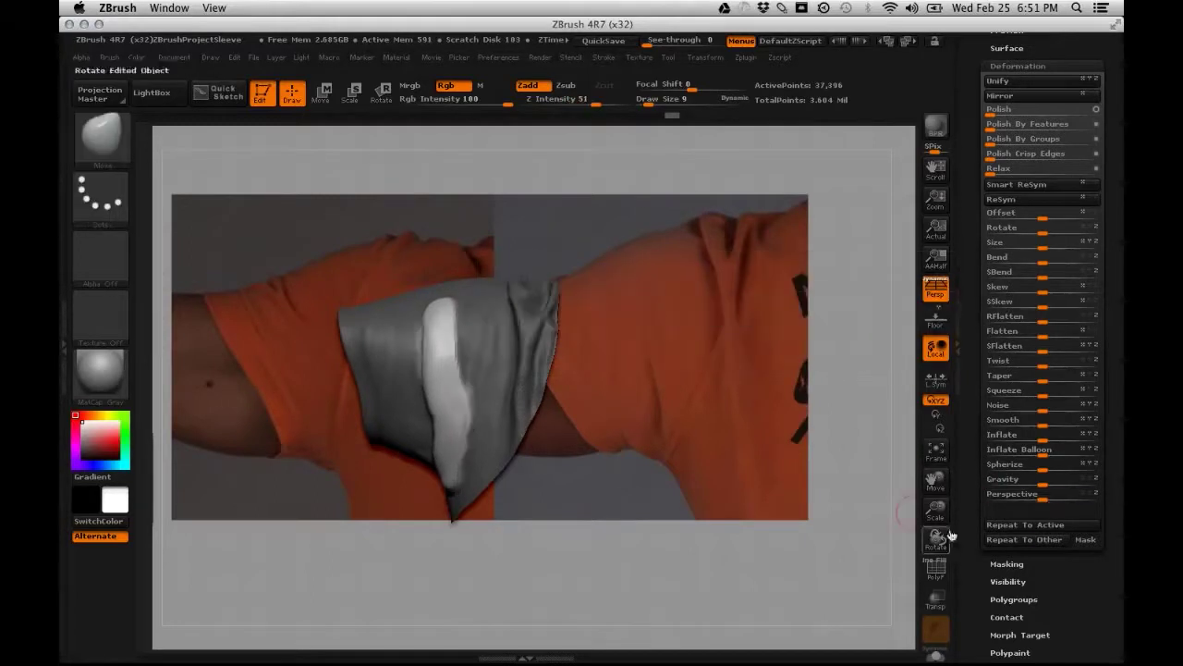
# Limit the Gravity deformation to the X axis and apply it repeatedly in small amounts to the unmasked strip
pyautogui.click(1097, 481)
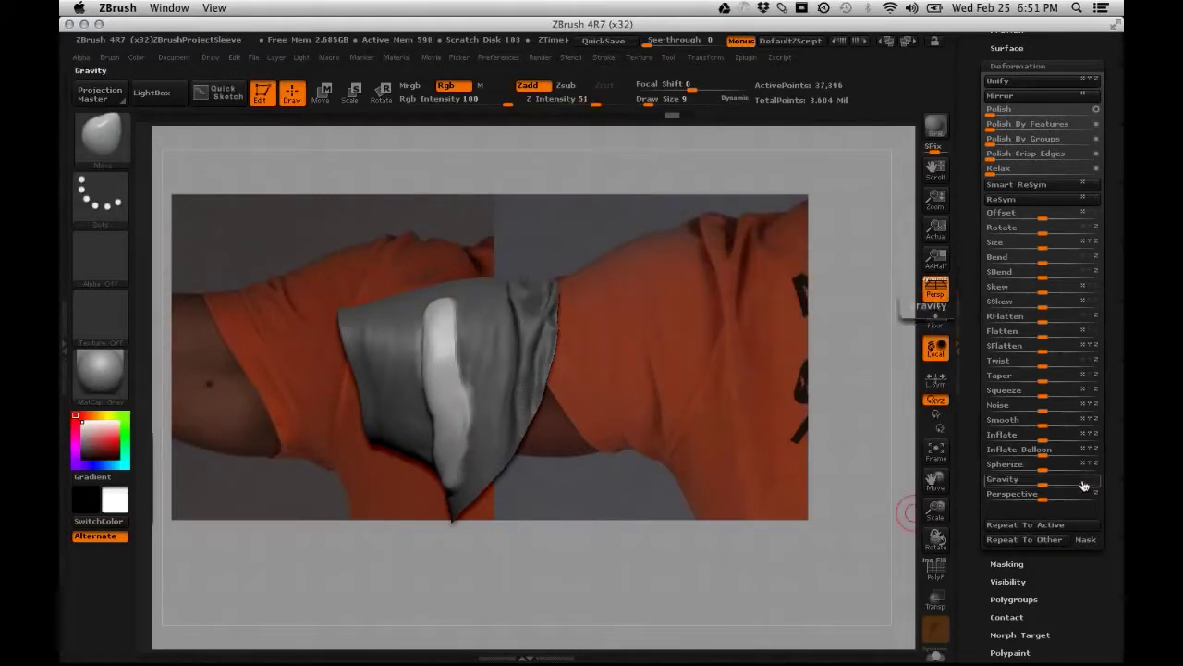
pyautogui.click(1084, 486)
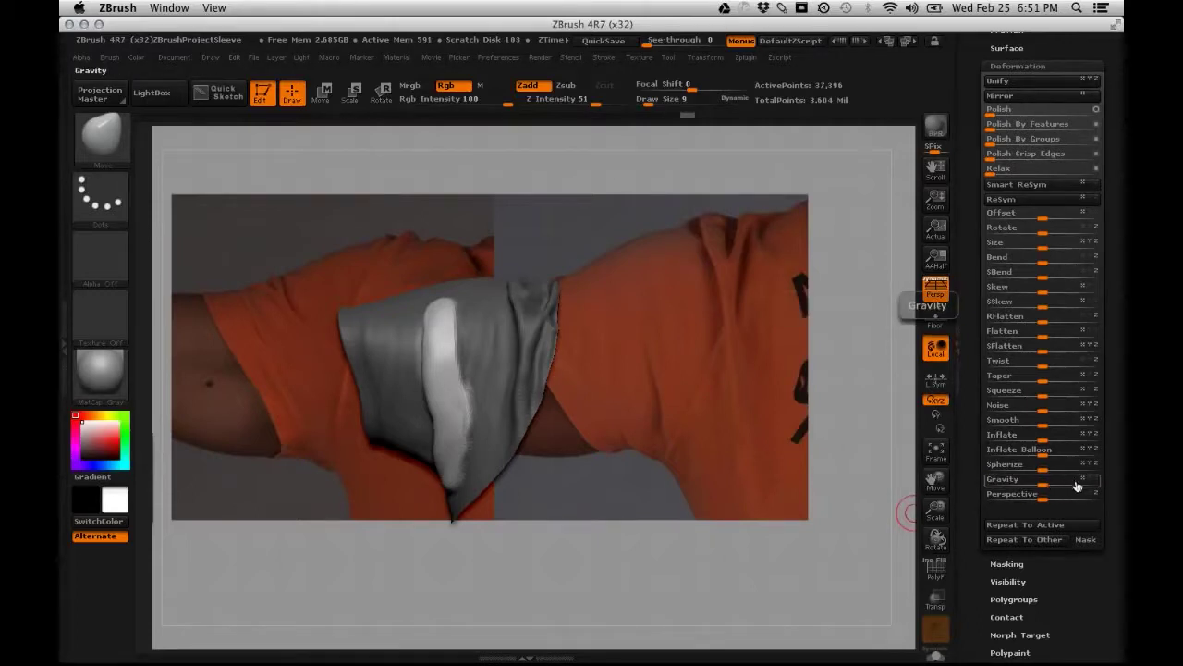
pyautogui.moveTo(1048, 487)
pyautogui.mouseDown()
pyautogui.moveTo(1115, 481)
pyautogui.moveTo(1041, 497)
pyautogui.mouseUp()
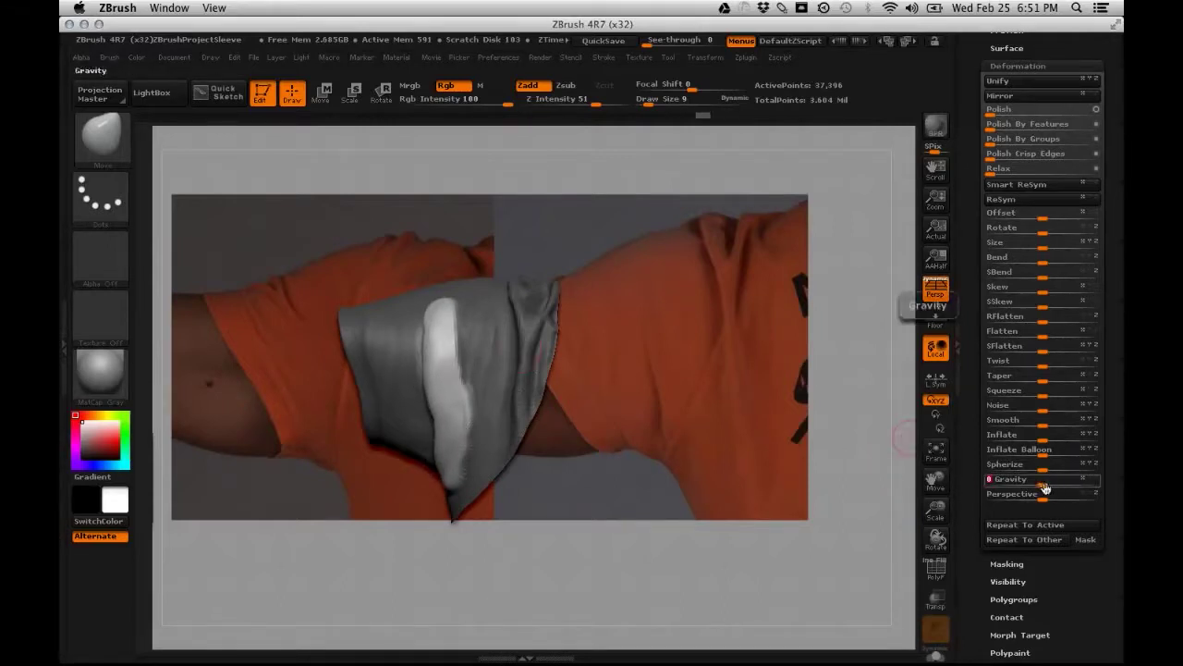
pyautogui.moveTo(1045, 487)
pyautogui.mouseDown()
pyautogui.moveTo(1059, 486)
pyautogui.moveTo(1043, 486)
pyautogui.mouseUp()
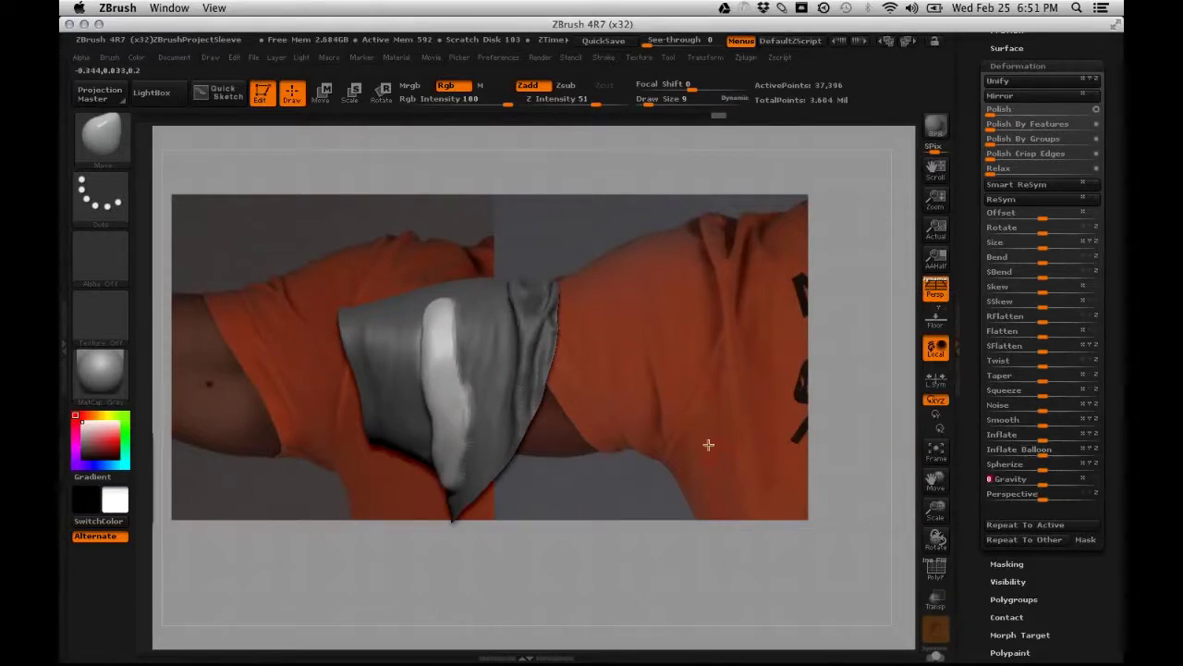
# Set the Move brush's draw size to 19 and clear the mask from the whole sleeve
pyautogui.press('space')
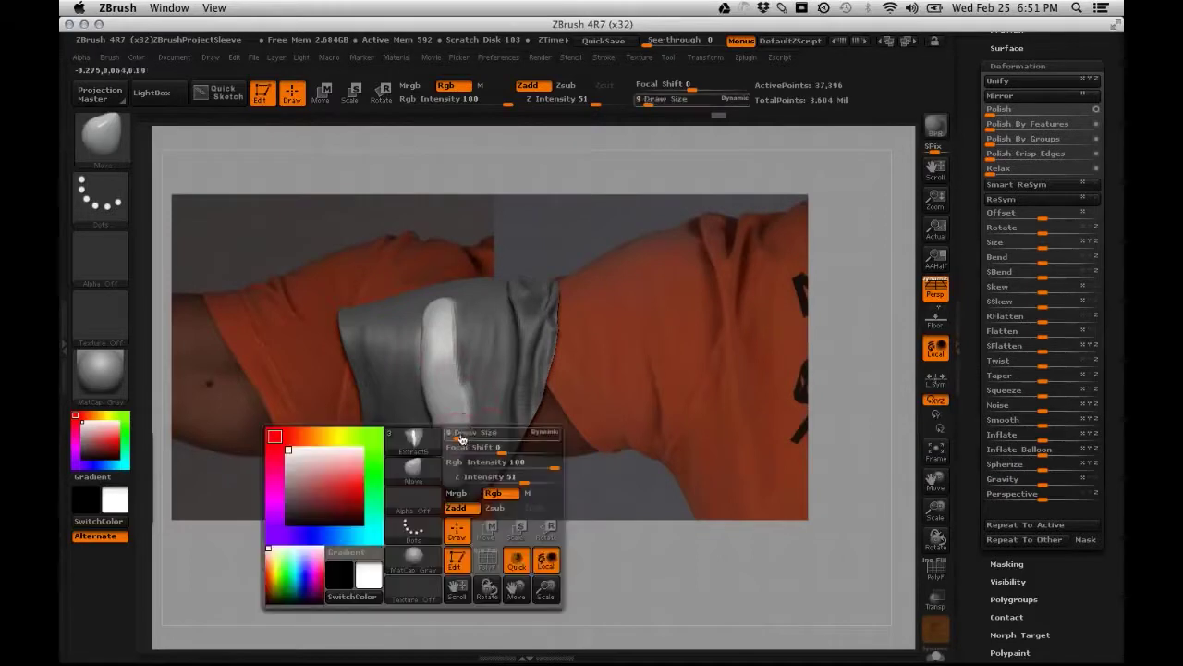
pyautogui.moveTo(460, 437)
pyautogui.mouseDown()
pyautogui.moveTo(477, 437)
pyautogui.moveTo(464, 417)
pyautogui.moveTo(492, 418)
pyautogui.mouseUp()
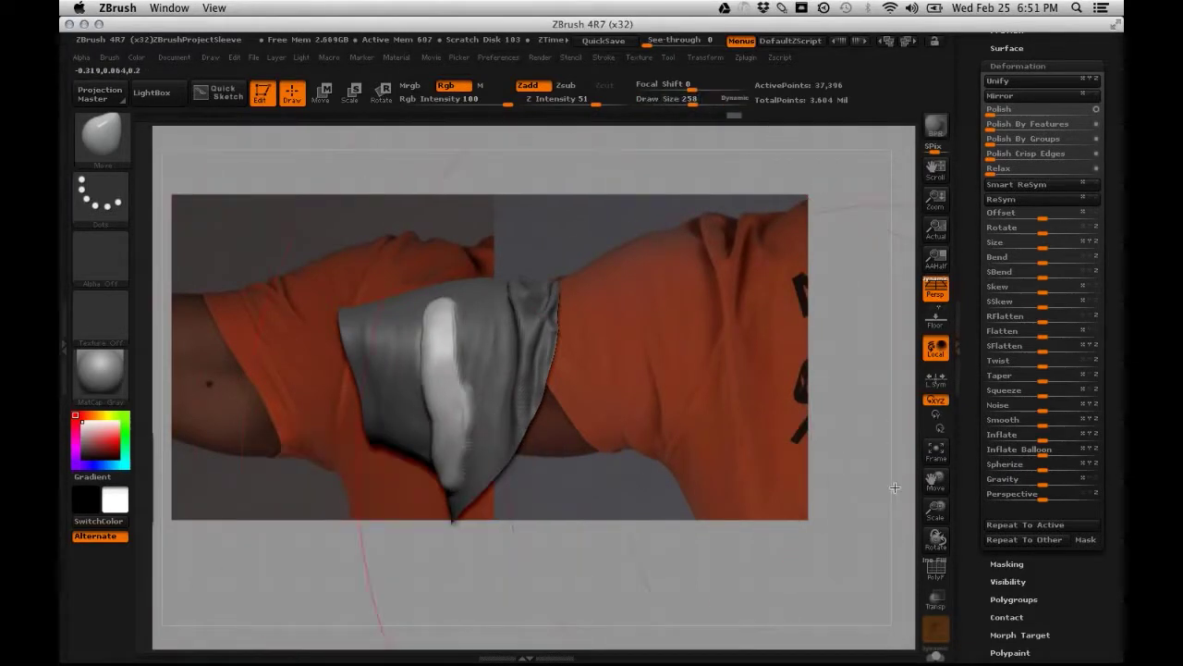
pyautogui.press('space')
pyautogui.moveTo(487, 330); pyautogui.dragTo(442, 331)
pyautogui.hotkey('ctrl', 'z')
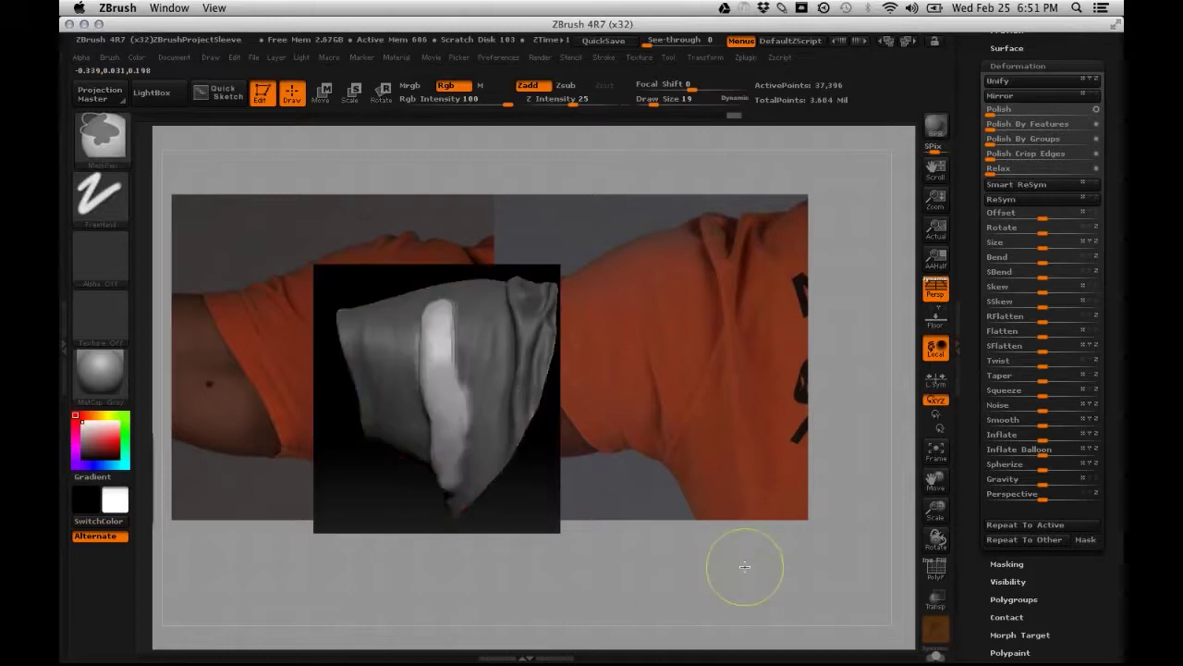
pyautogui.keyDown('ctrl'); pyautogui.click(746, 566); pyautogui.keyUp('ctrl')
pyautogui.moveTo(634, 586)
pyautogui.mouseDown()
pyautogui.moveTo(763, 593)
pyautogui.moveTo(694, 538)
pyautogui.moveTo(754, 605)
pyautogui.mouseUp()
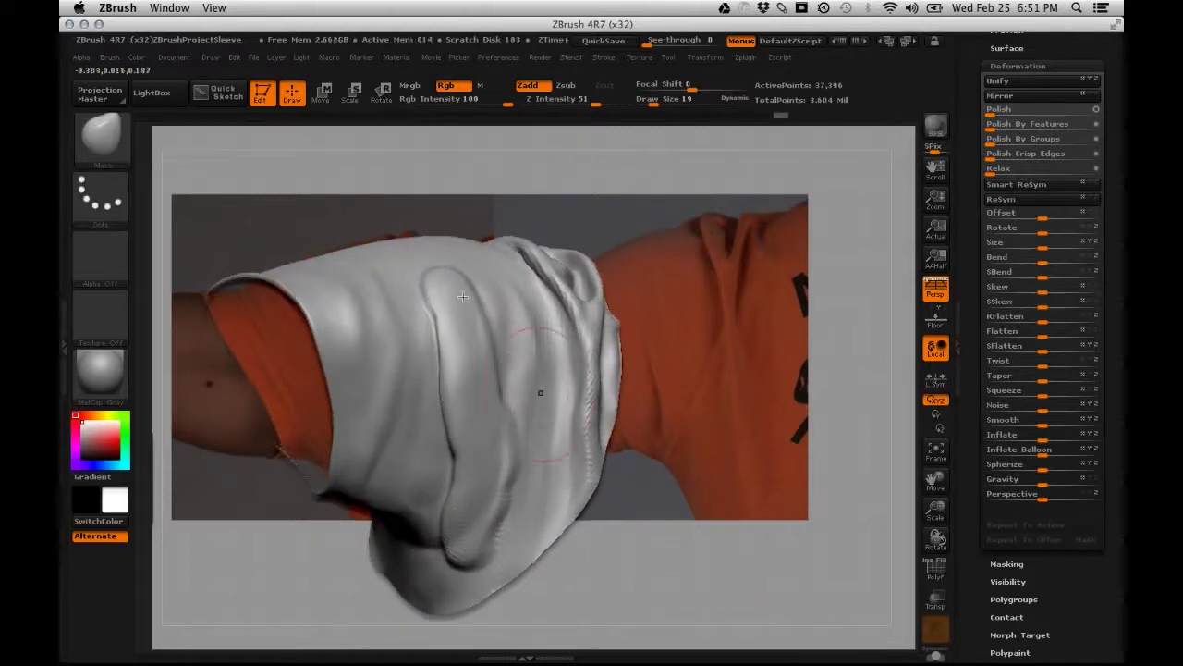
# Smooth the shoulder-side edge and the upper end of the raised central fold into the sleeve
pyautogui.keyDown('shift'); pyautogui.moveTo(449, 287); pyautogui.dragTo(503, 370); pyautogui.keyUp('shift')
pyautogui.moveTo(518, 416)
pyautogui.keyDown('shift'); pyautogui.mouseDown()
pyautogui.moveTo(500, 516)
pyautogui.moveTo(501, 461)
pyautogui.mouseUp(); pyautogui.keyUp('shift')
pyautogui.moveTo(731, 542)
pyautogui.mouseDown()
pyautogui.moveTo(699, 546)
pyautogui.moveTo(702, 534)
pyautogui.mouseUp()
pyautogui.keyDown('shift'); pyautogui.moveTo(476, 320); pyautogui.dragTo(466, 274); pyautogui.keyUp('shift')
pyautogui.keyDown('shift'); pyautogui.moveTo(469, 275); pyautogui.dragTo(464, 289); pyautogui.keyUp('shift')
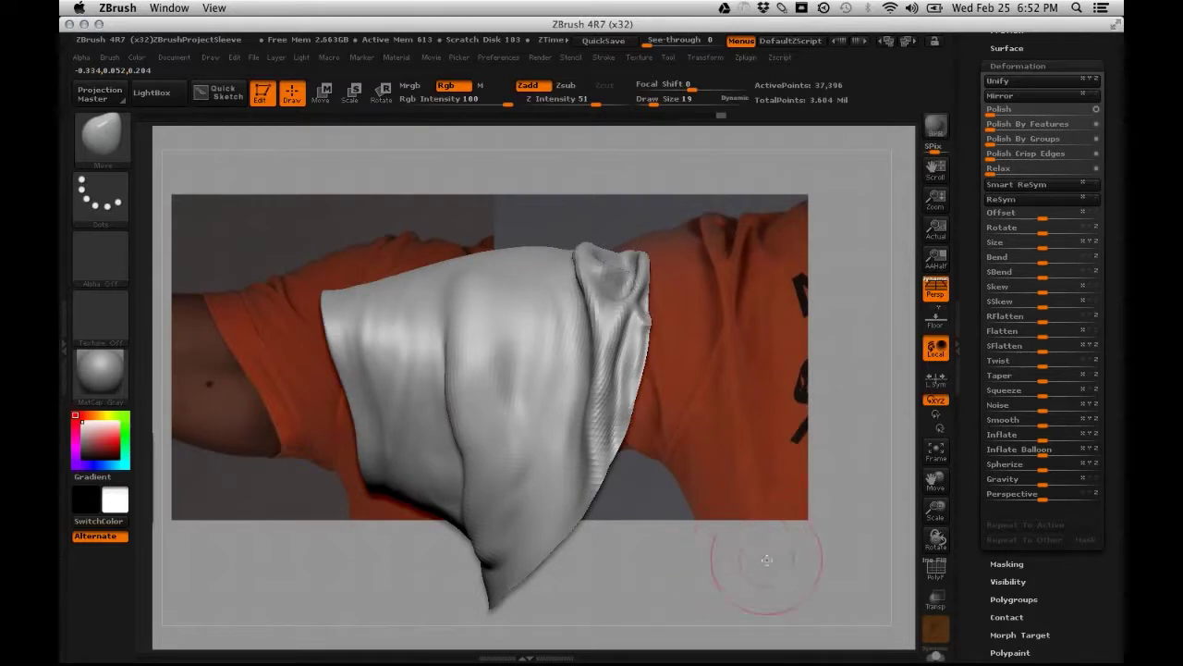
# Smooth the lower end of the raised fold into the underside of the sleeve
pyautogui.keyDown('alt'); pyautogui.moveTo(772, 547); pyautogui.dragTo(717, 553); pyautogui.keyUp('alt')
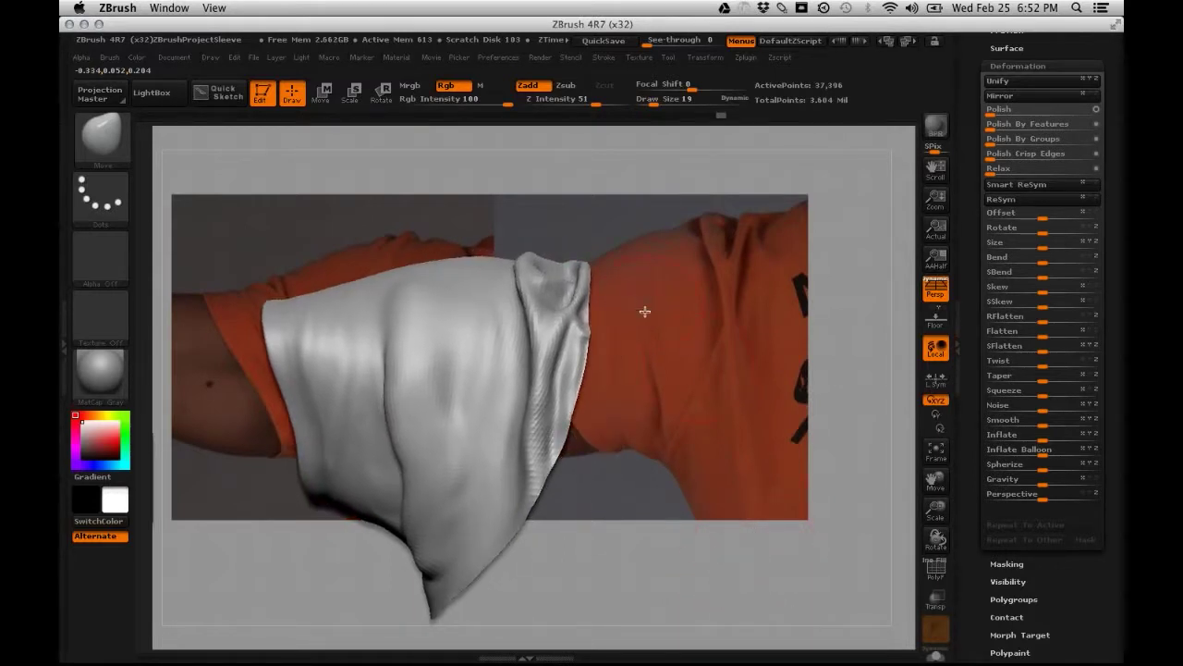
pyautogui.moveTo(665, 376); pyautogui.dragTo(678, 419)
pyautogui.moveTo(631, 574); pyautogui.dragTo(681, 575)
pyautogui.keyDown('shift'); pyautogui.moveTo(463, 544); pyautogui.dragTo(473, 536); pyautogui.keyUp('shift')
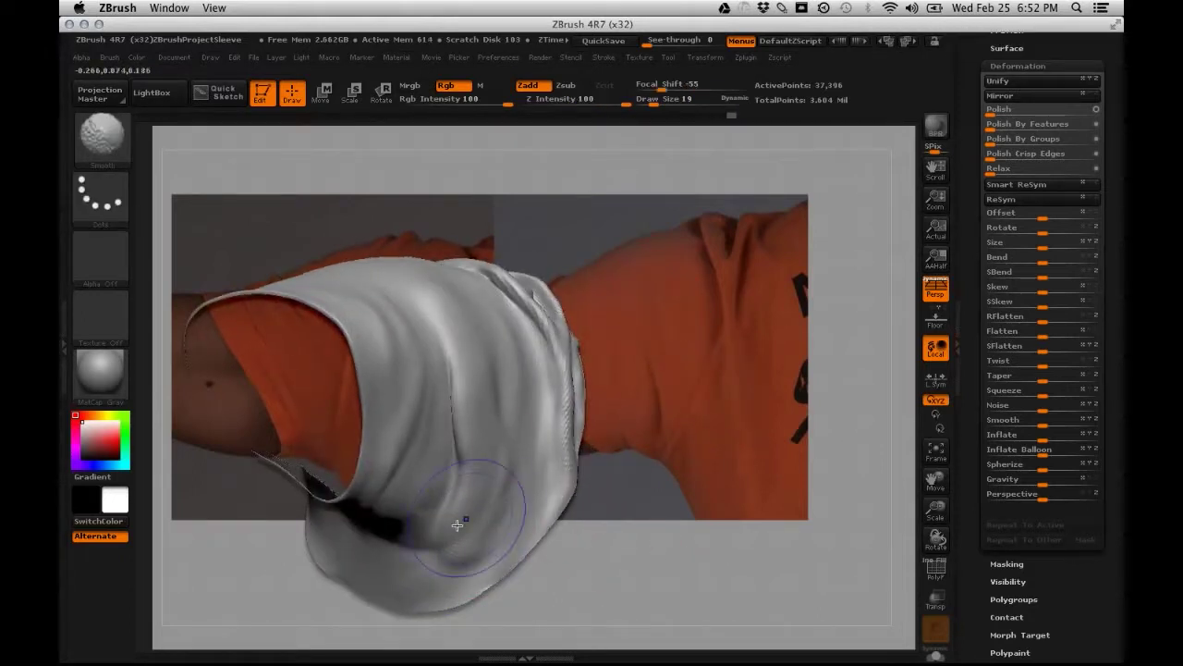
# Build up the sleeve surface on the cuff side of the central fold with the Standard brush at draw size 9
pyautogui.click(108, 148)
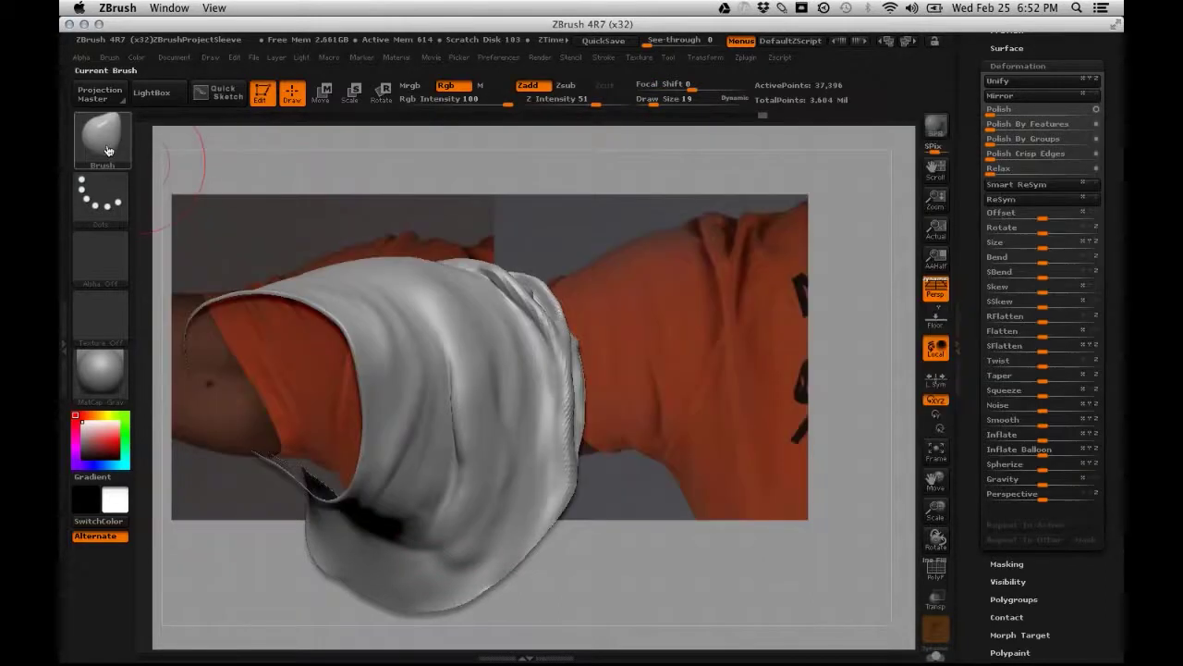
pyautogui.click(102, 138)
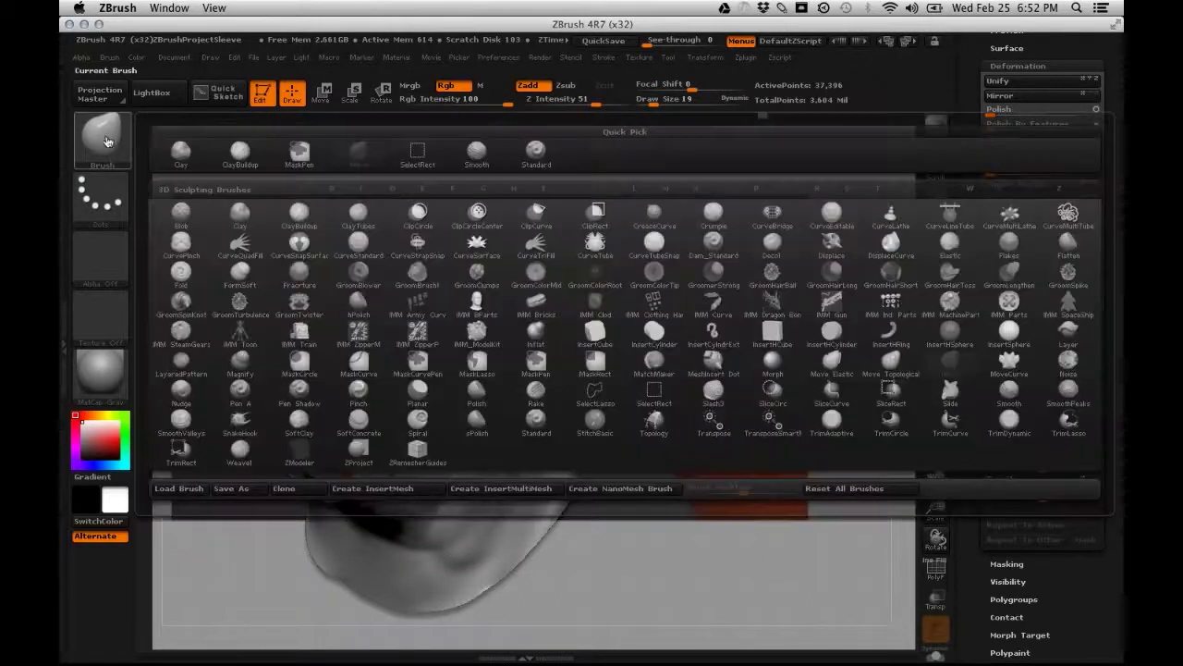
pyautogui.click(537, 150)
pyautogui.press('space')
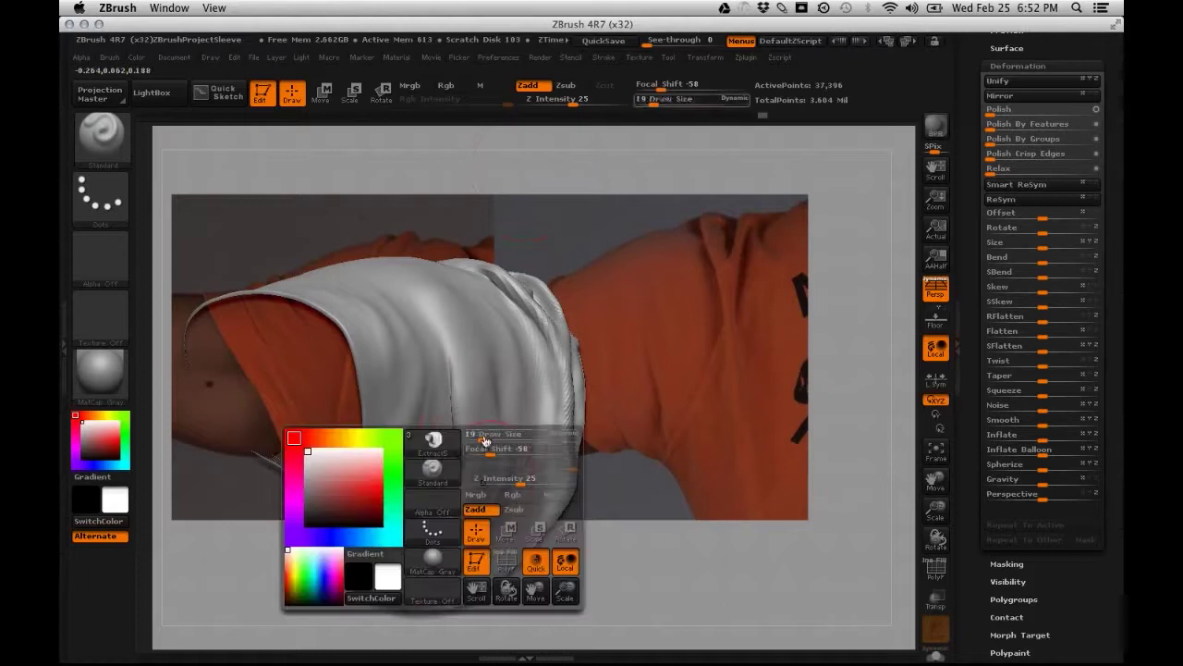
pyautogui.moveTo(484, 441)
pyautogui.mouseDown()
pyautogui.moveTo(442, 486)
pyautogui.moveTo(442, 424)
pyautogui.mouseUp()
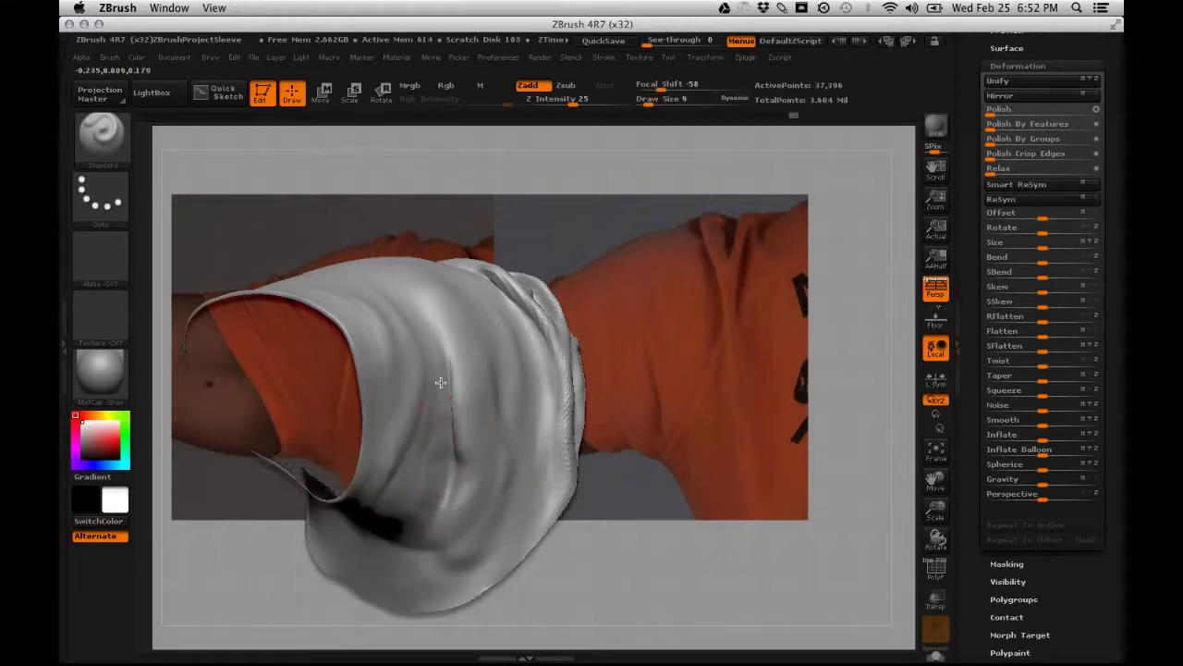
pyautogui.moveTo(441, 383); pyautogui.dragTo(442, 427)
# Make the BaseArmToDetailSleeve subtool visible together with the Extract5 sleeve
pyautogui.moveTo(1121, 315); pyautogui.dragTo(1118, 427)
pyautogui.click(95, 136)
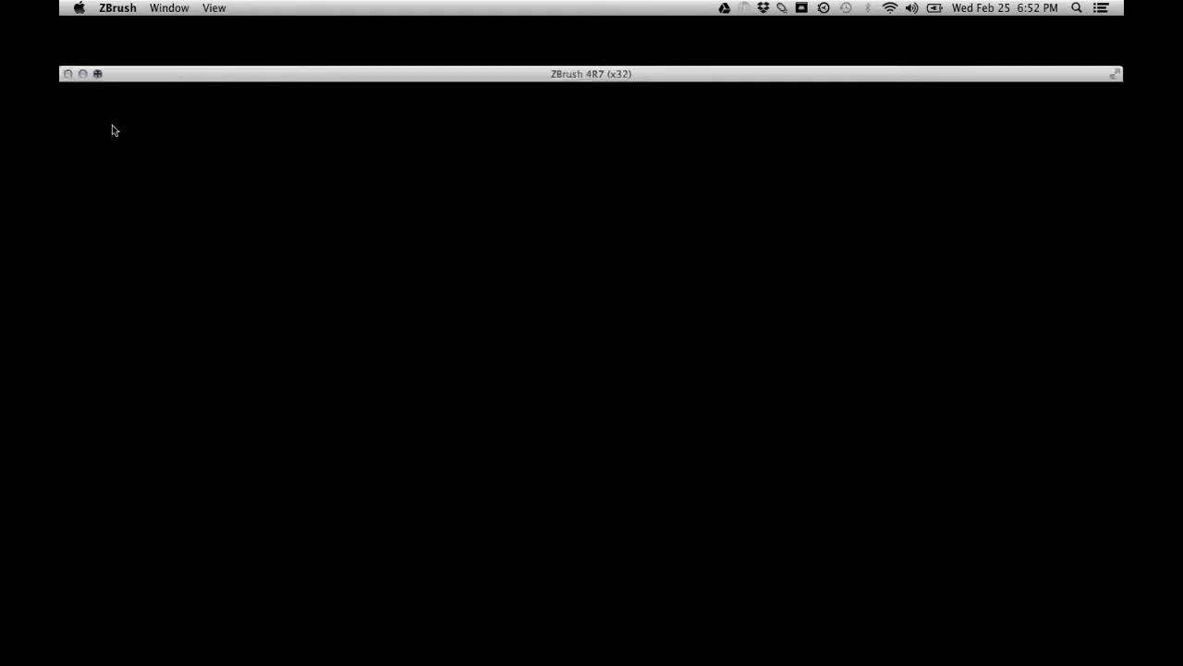
pyautogui.scroll(10, 1117, 361)
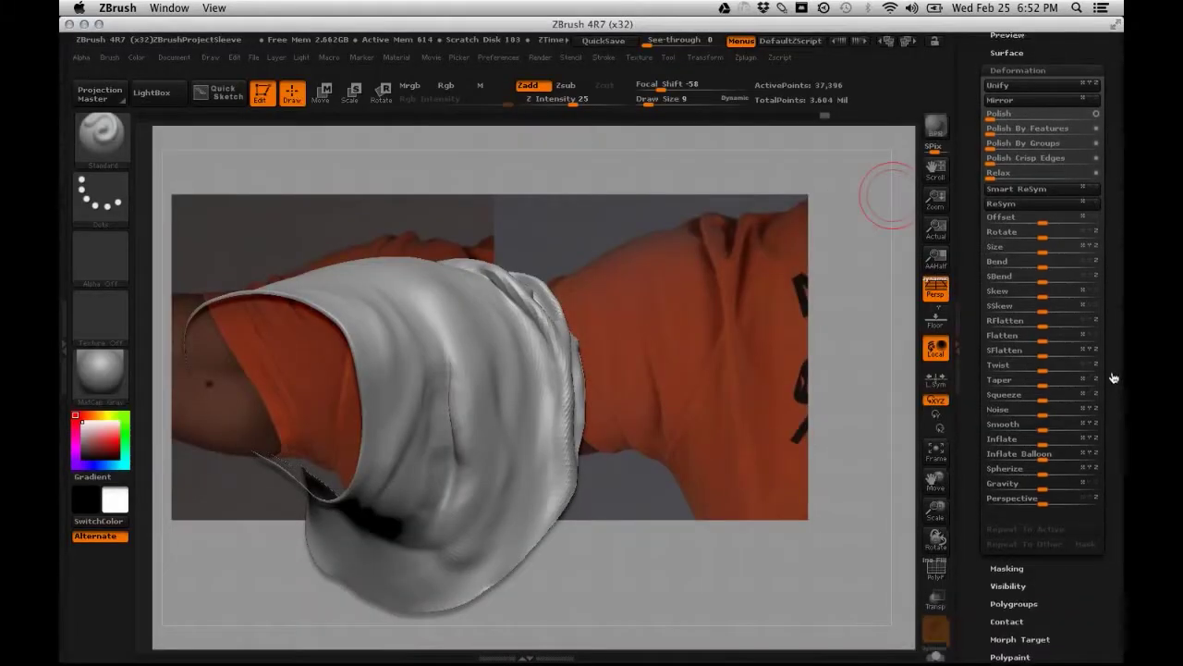
pyautogui.click(1003, 240)
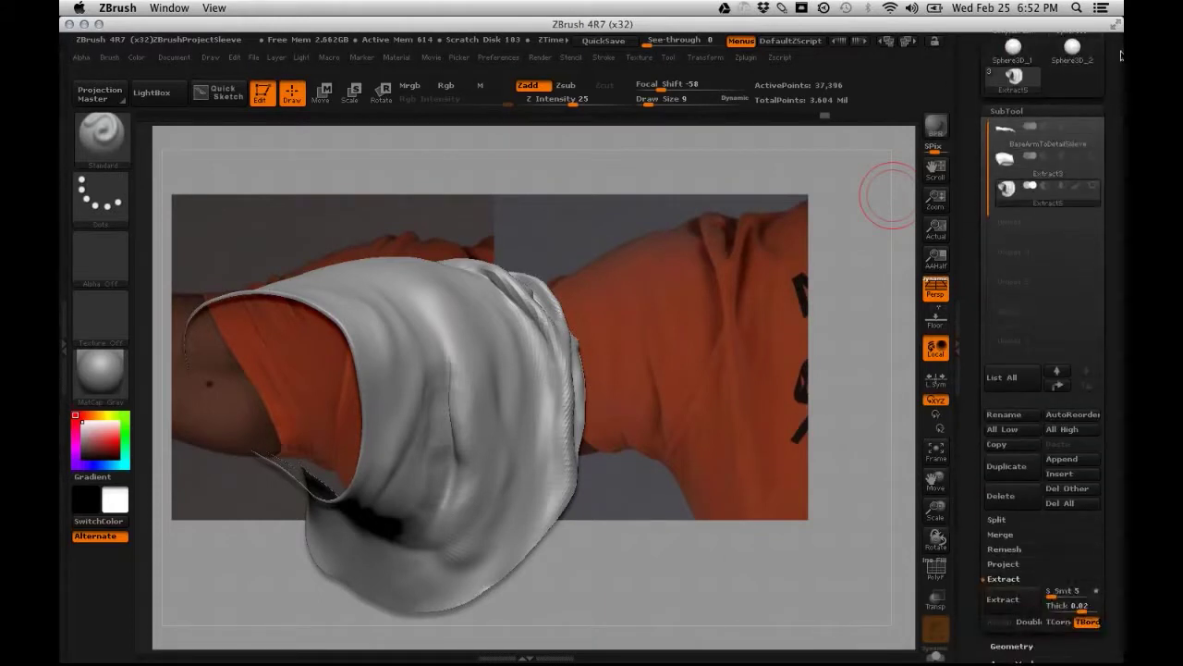
pyautogui.click(1093, 126)
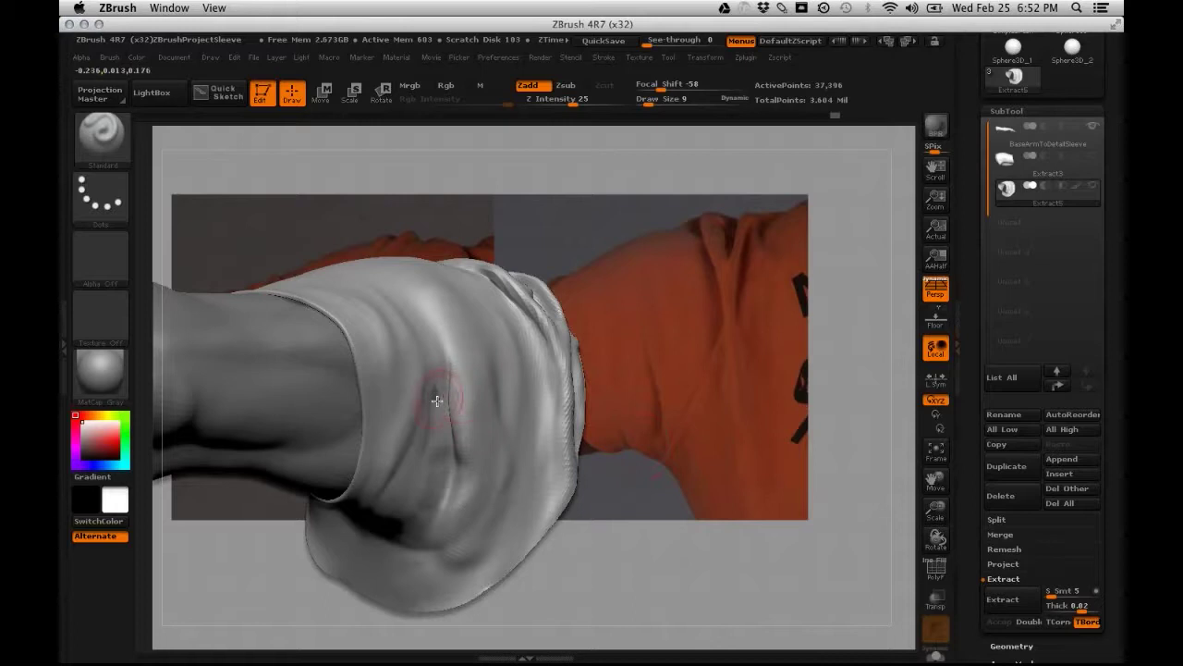
# Activate the Move brush and smooth the built-up strokes along the cuff side of the central fold
pyautogui.press('shift')
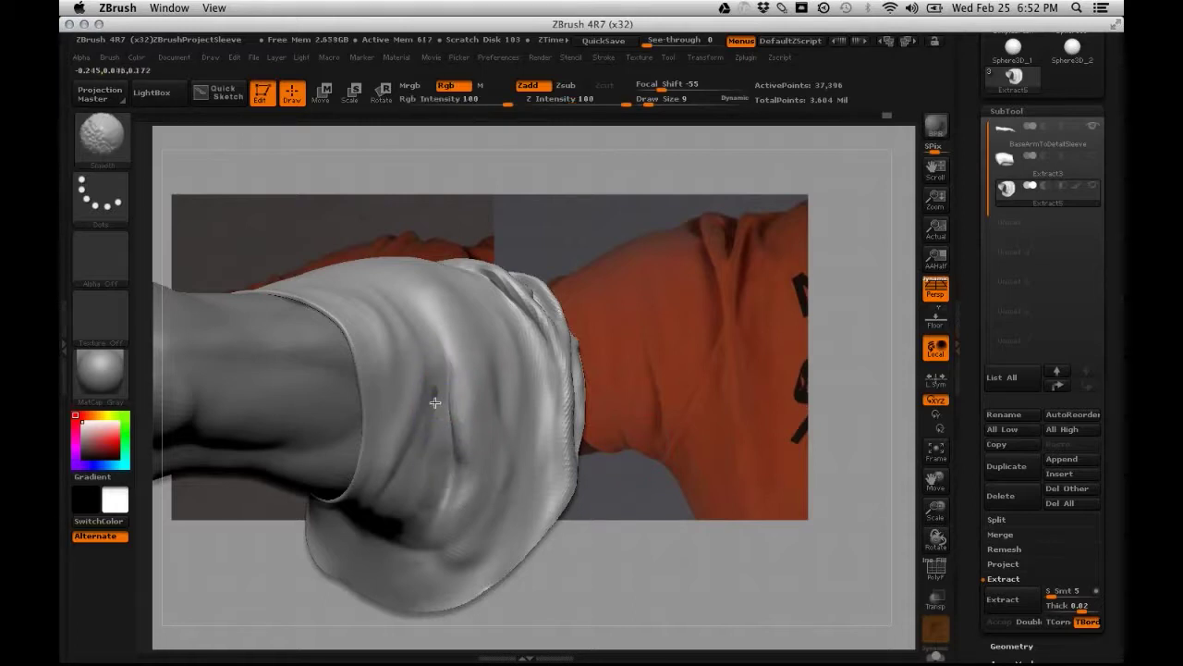
pyautogui.press('b')
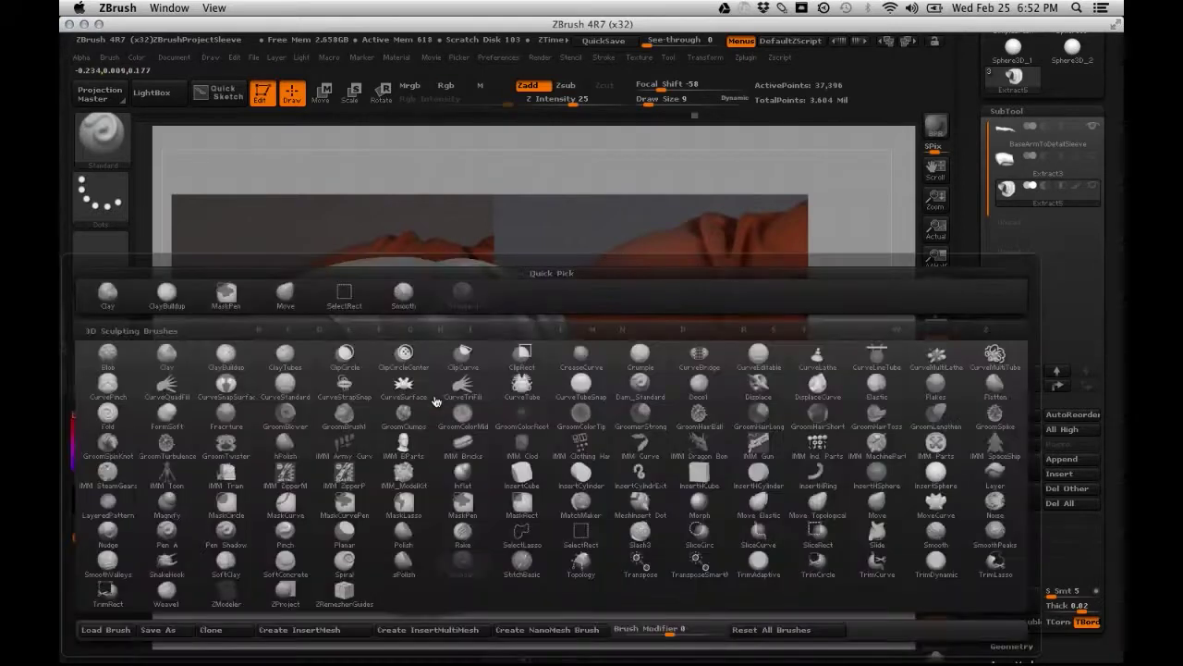
pyautogui.press('m')
pyautogui.press('v')
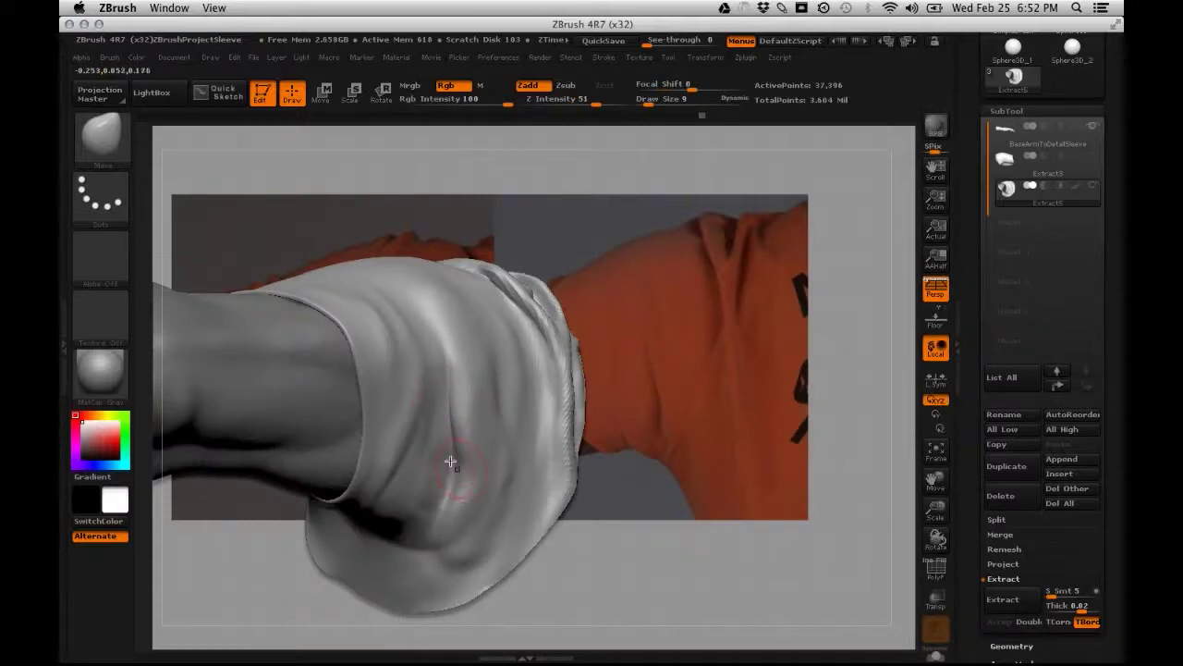
pyautogui.keyDown('shift'); pyautogui.moveTo(435, 481); pyautogui.dragTo(424, 350); pyautogui.keyUp('shift')
pyautogui.keyDown('shift'); pyautogui.moveTo(424, 350); pyautogui.dragTo(433, 489); pyautogui.keyUp('shift')
# Build up the lower part of the central fold with the Standard brush and smooth the crease at mid-height
pyautogui.press('b')
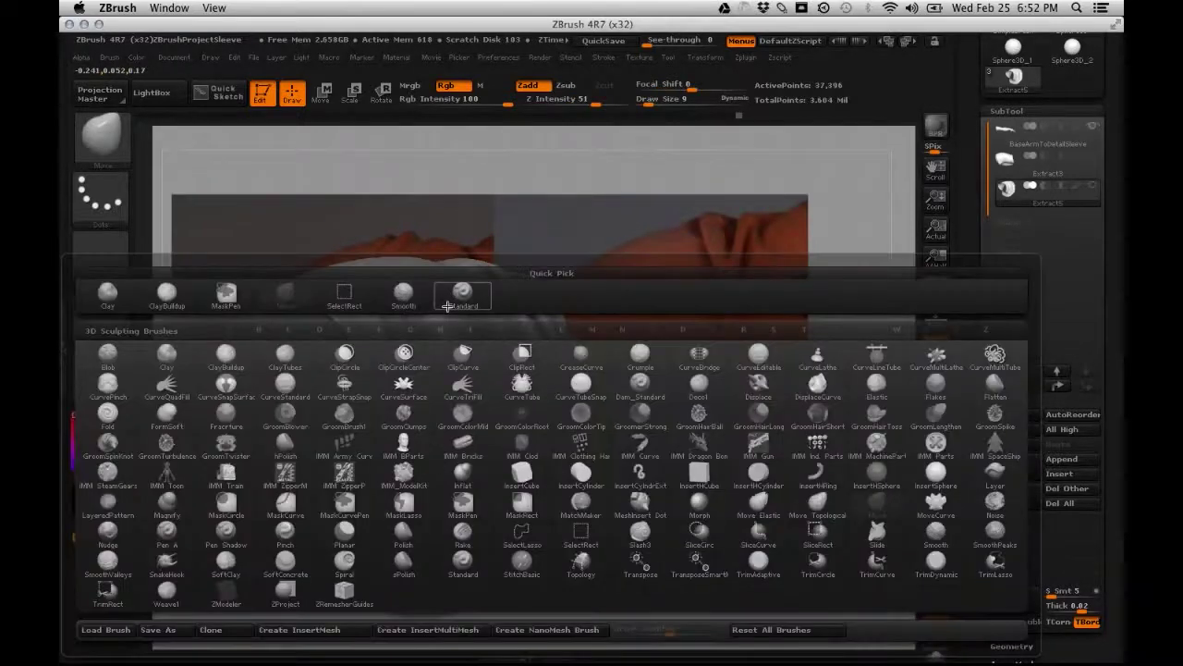
pyautogui.press('s')
pyautogui.press('t')
pyautogui.moveTo(440, 469)
pyautogui.mouseDown()
pyautogui.moveTo(422, 509)
pyautogui.moveTo(441, 407)
pyautogui.moveTo(449, 485)
pyautogui.mouseUp()
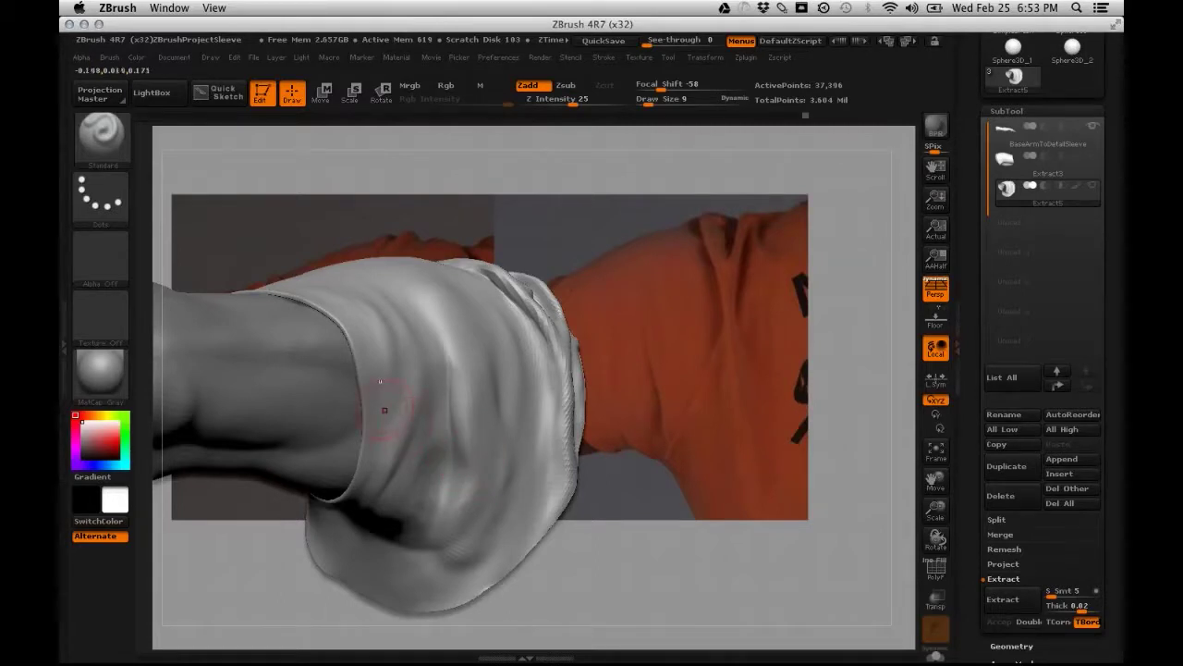
pyautogui.moveTo(614, 545); pyautogui.dragTo(589, 546)
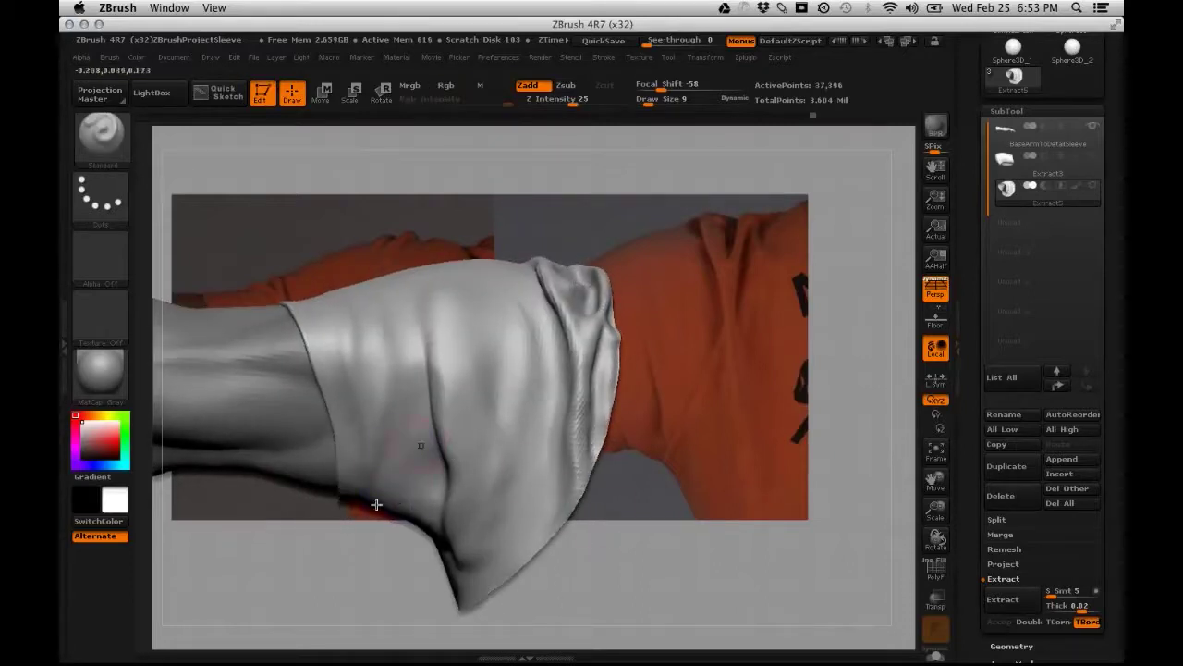
pyautogui.keyDown('shift'); pyautogui.moveTo(435, 391); pyautogui.dragTo(433, 371); pyautogui.keyUp('shift')
pyautogui.moveTo(431, 319)
pyautogui.mouseDown()
pyautogui.moveTo(442, 434)
pyautogui.moveTo(485, 539)
pyautogui.mouseUp()
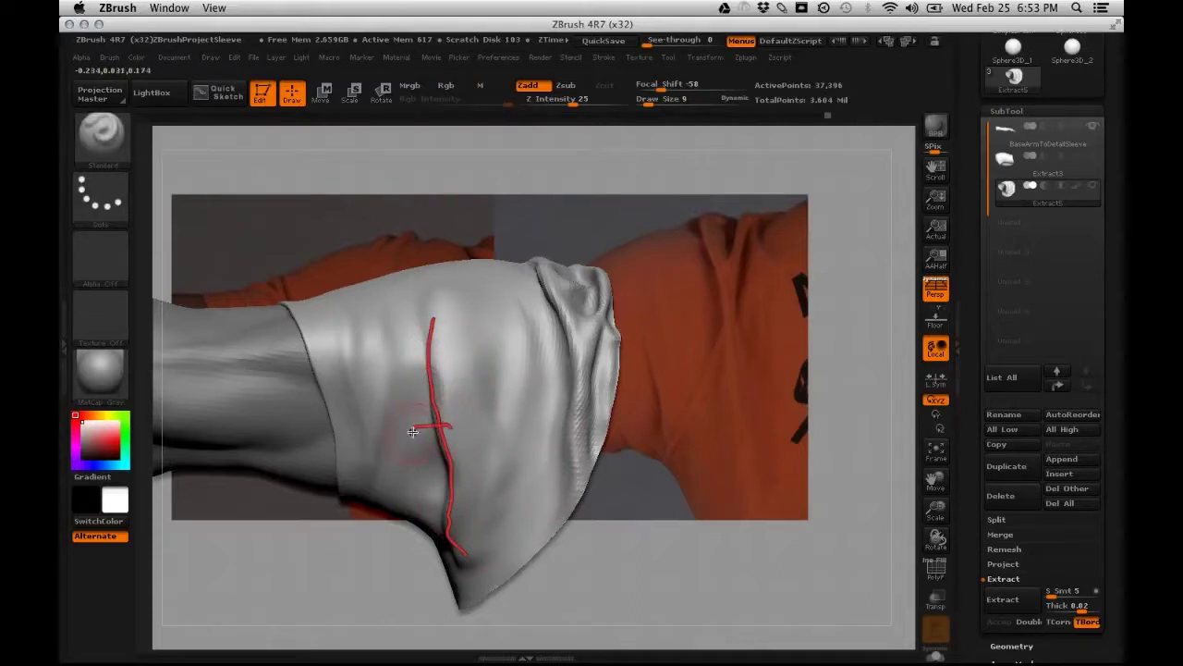
pyautogui.hotkey('ctrl', '2')
pyautogui.hotkey('ctrl', '2')
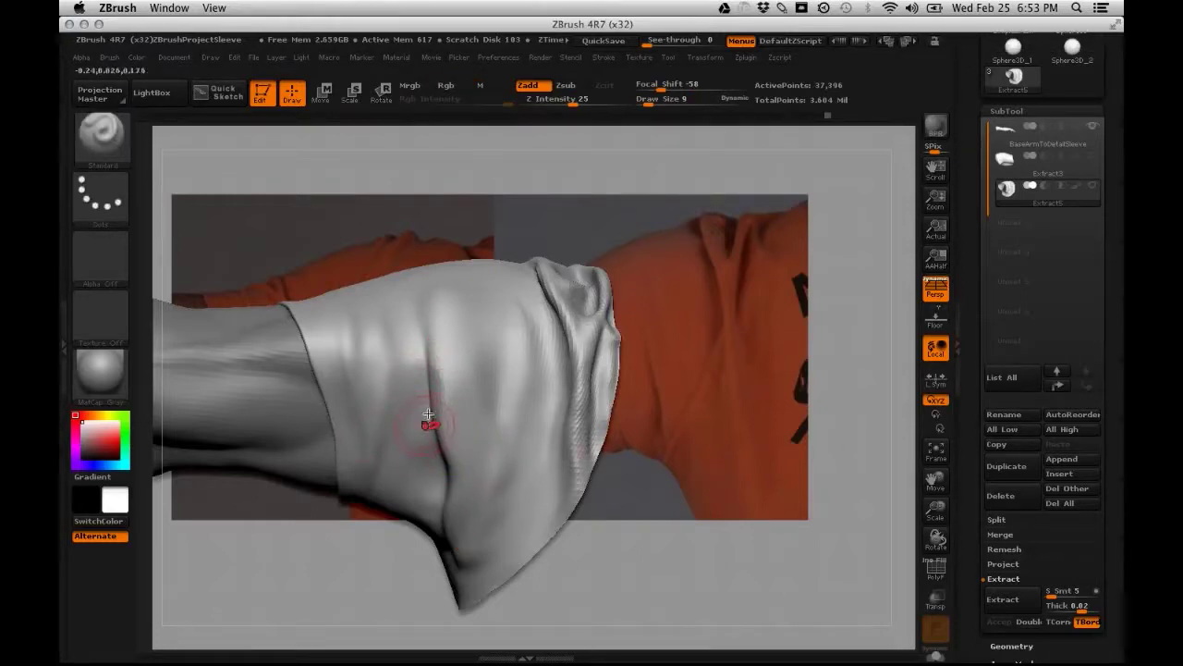
pyautogui.hotkey('ctrl', '2')
pyautogui.hotkey('ctrl', '2')
pyautogui.moveTo(431, 438); pyautogui.dragTo(477, 433)
pyautogui.moveTo(506, 534); pyautogui.dragTo(500, 506)
# Mask a strip along the shoulder side of the central fold and adjust the unmasked cloth with the Move brush at draw size 27
pyautogui.press('ctrl')
pyautogui.moveTo(444, 336)
pyautogui.mouseDown()
pyautogui.moveTo(445, 391)
pyautogui.moveTo(467, 454)
pyautogui.moveTo(458, 536)
pyautogui.mouseUp()
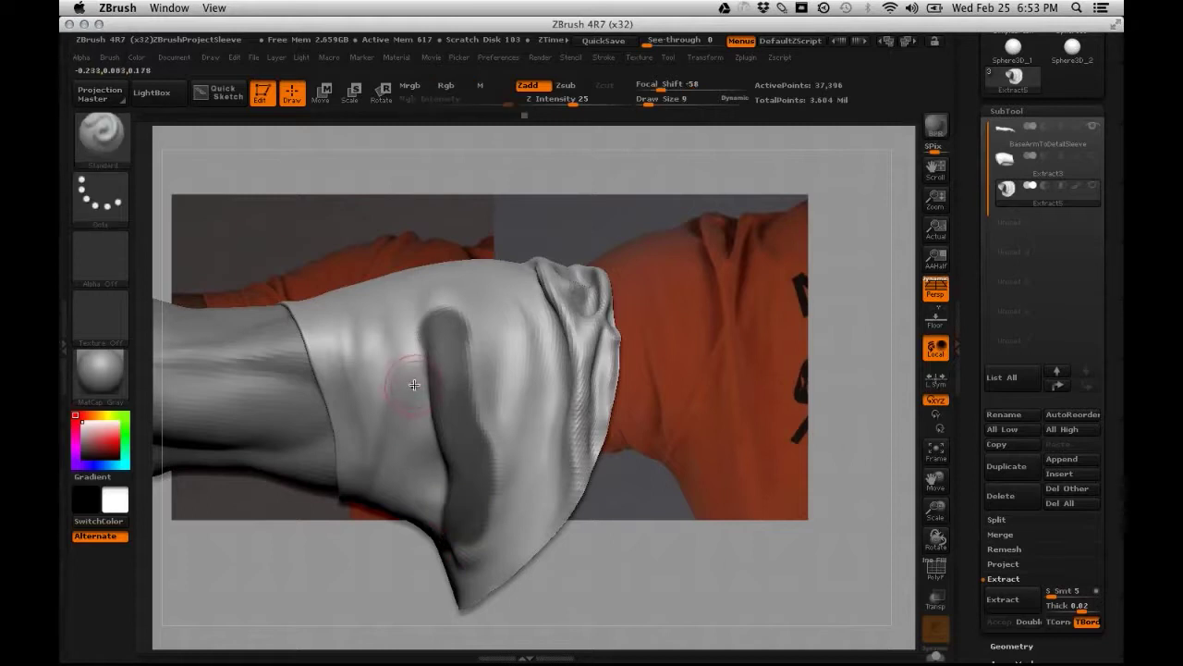
pyautogui.press('b')
pyautogui.press('m')
pyautogui.press('v')
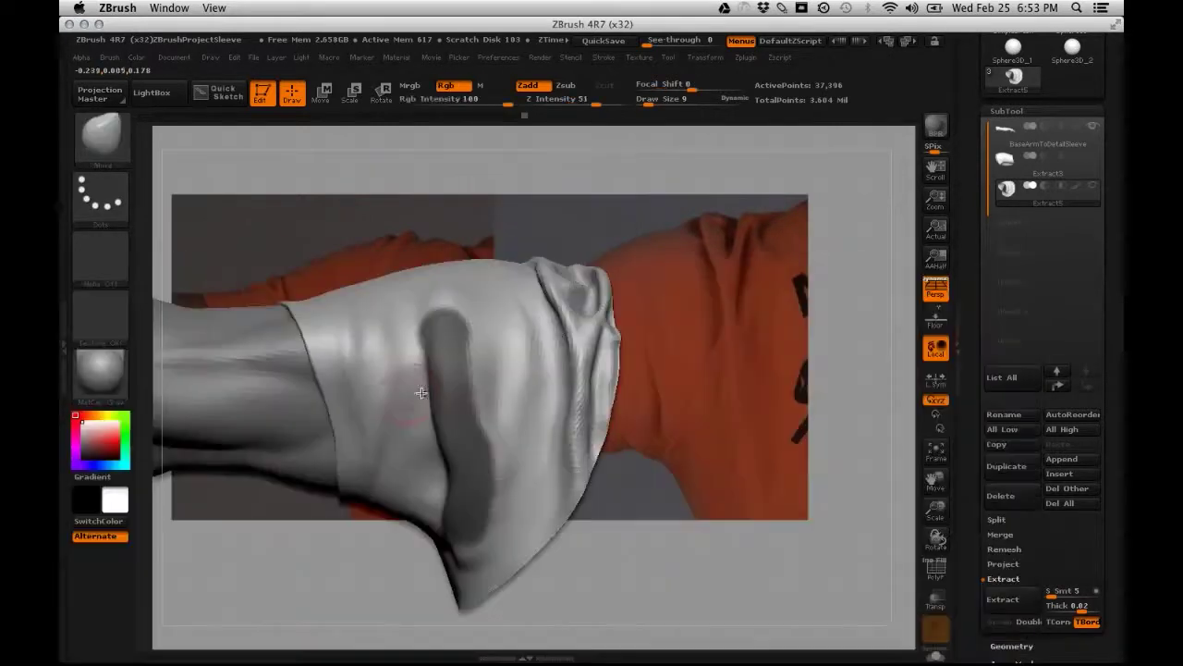
pyautogui.press('space')
pyautogui.moveTo(427, 385)
pyautogui.mouseDown()
pyautogui.moveTo(437, 384)
pyautogui.moveTo(417, 372)
pyautogui.mouseUp()
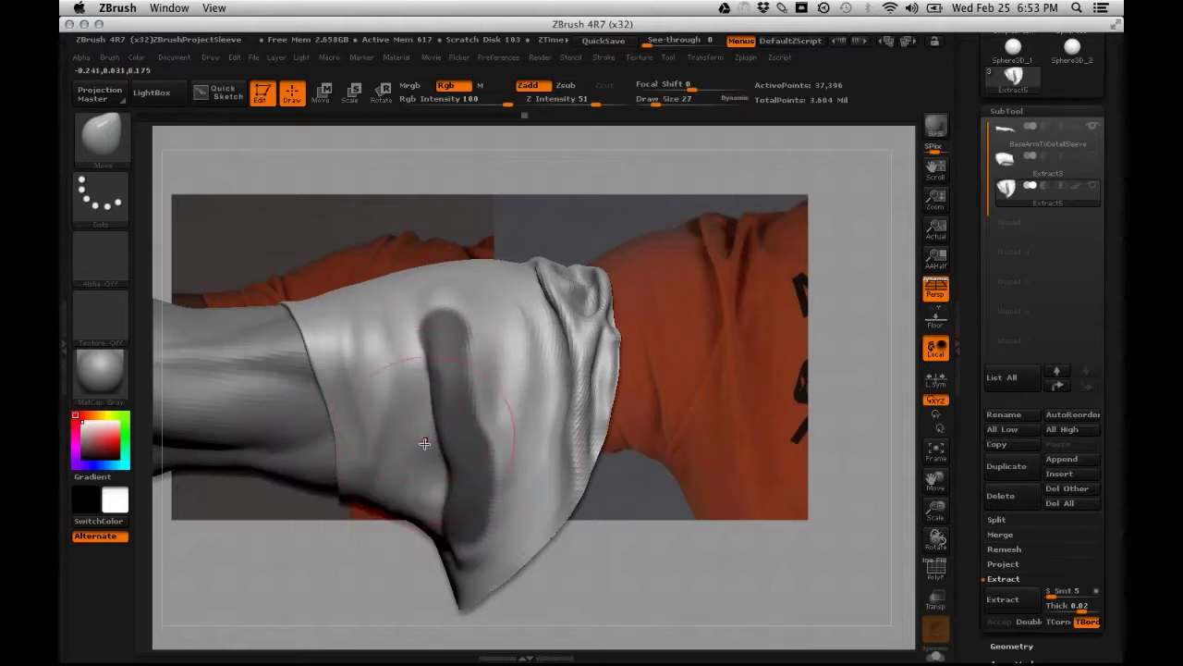
# Clear the mask from the sleeve and smooth the upper end of the central fold
pyautogui.moveTo(701, 582); pyautogui.dragTo(453, 425)
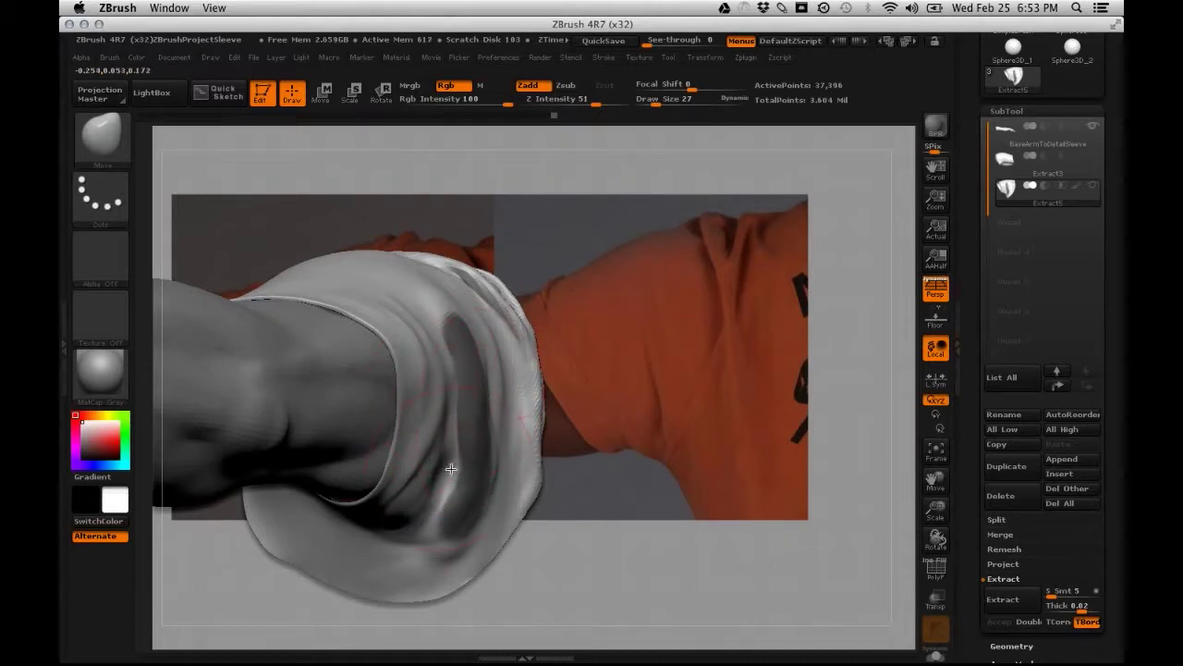
pyautogui.keyDown('shift'); pyautogui.moveTo(583, 563); pyautogui.dragTo(573, 552); pyautogui.keyUp('shift')
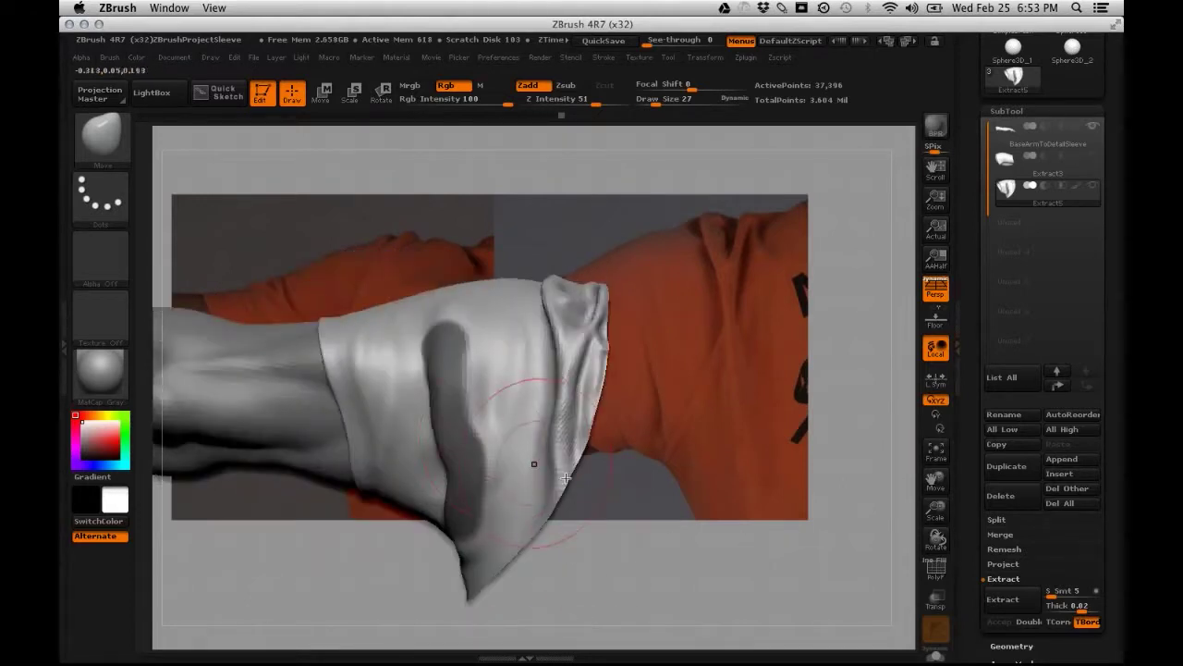
pyautogui.moveTo(679, 509)
pyautogui.keyDown('ctrl'); pyautogui.mouseDown()
pyautogui.moveTo(689, 556)
pyautogui.moveTo(679, 540)
pyautogui.mouseUp(); pyautogui.keyUp('ctrl')
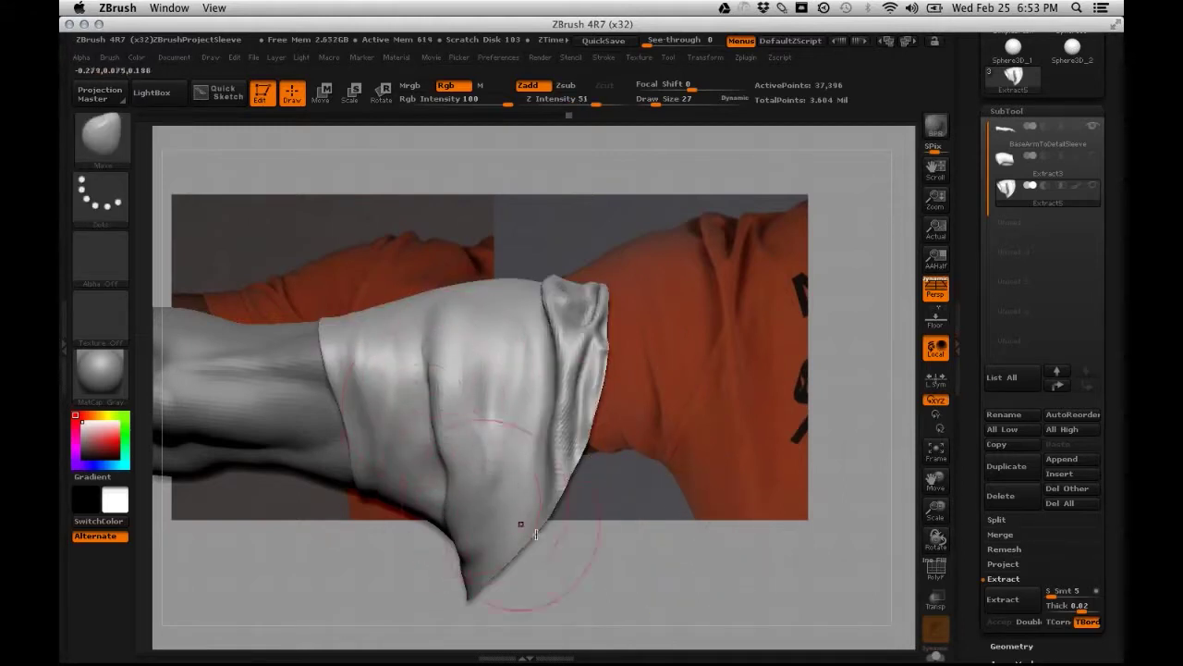
pyautogui.keyDown('shift'); pyautogui.moveTo(410, 356); pyautogui.dragTo(424, 348); pyautogui.keyUp('shift')
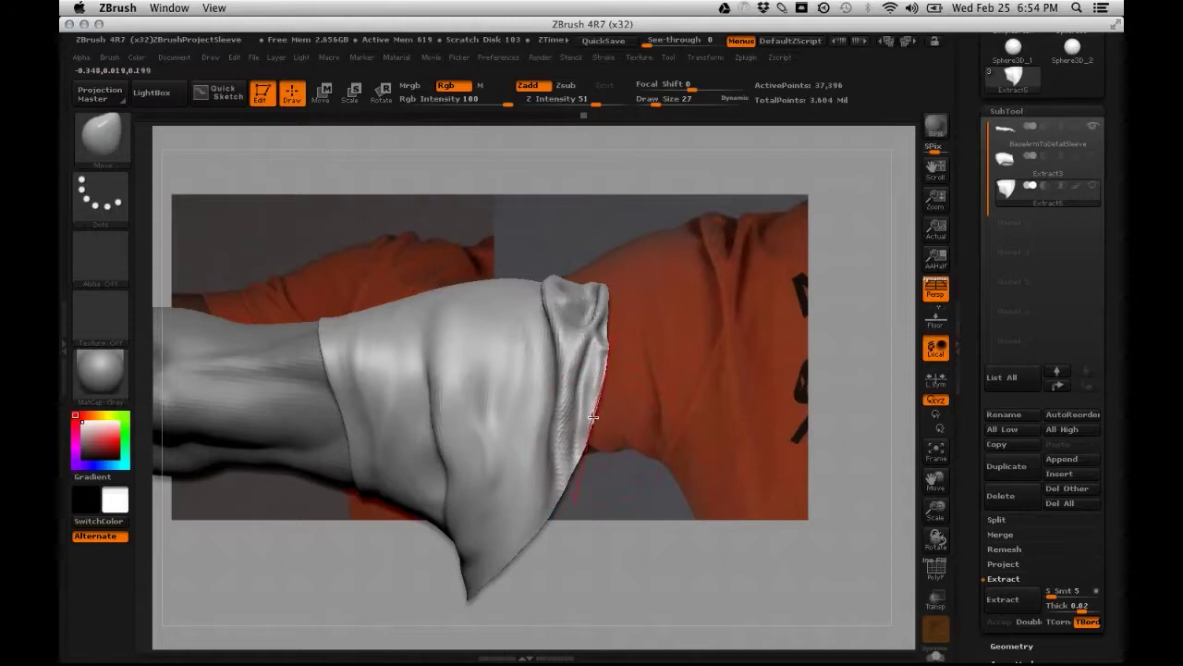
# Switch to the Dam_Standard brush and set its draw size to 5
pyautogui.click(106, 150)
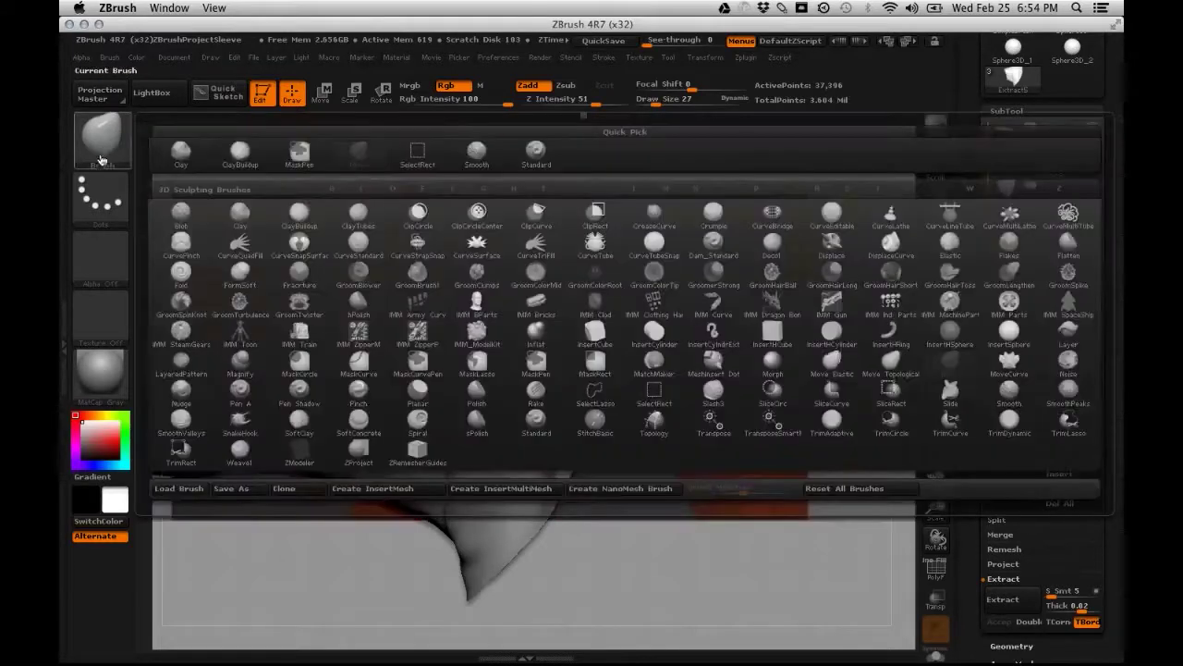
pyautogui.click(115, 151)
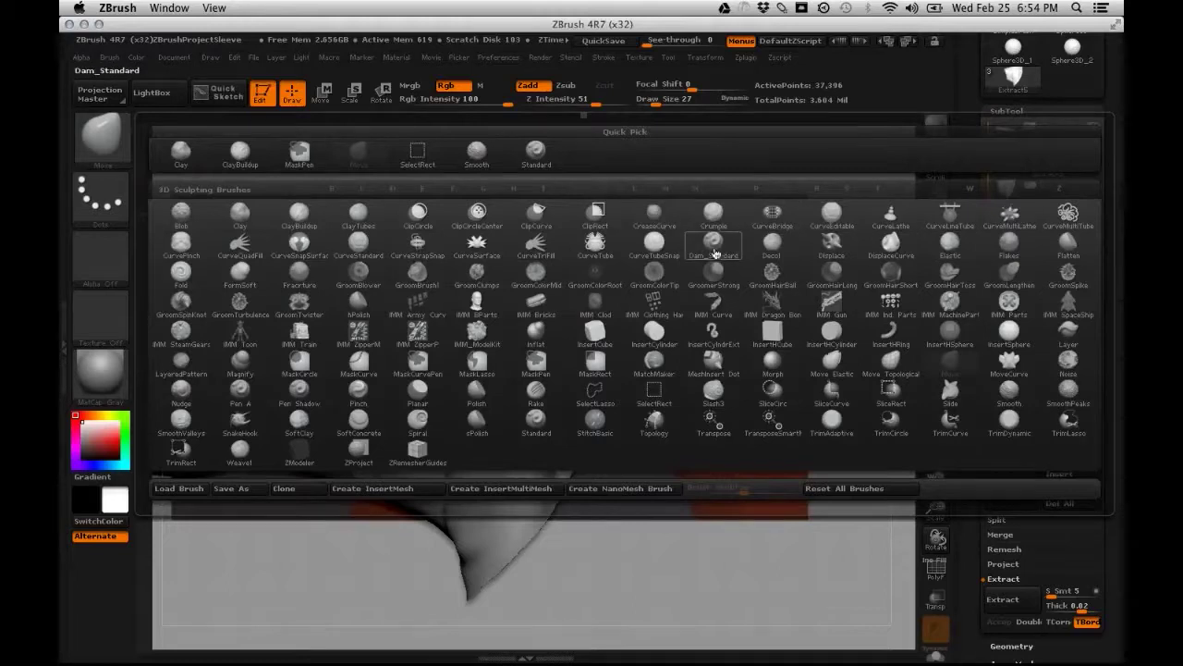
pyautogui.moveTo(723, 242)
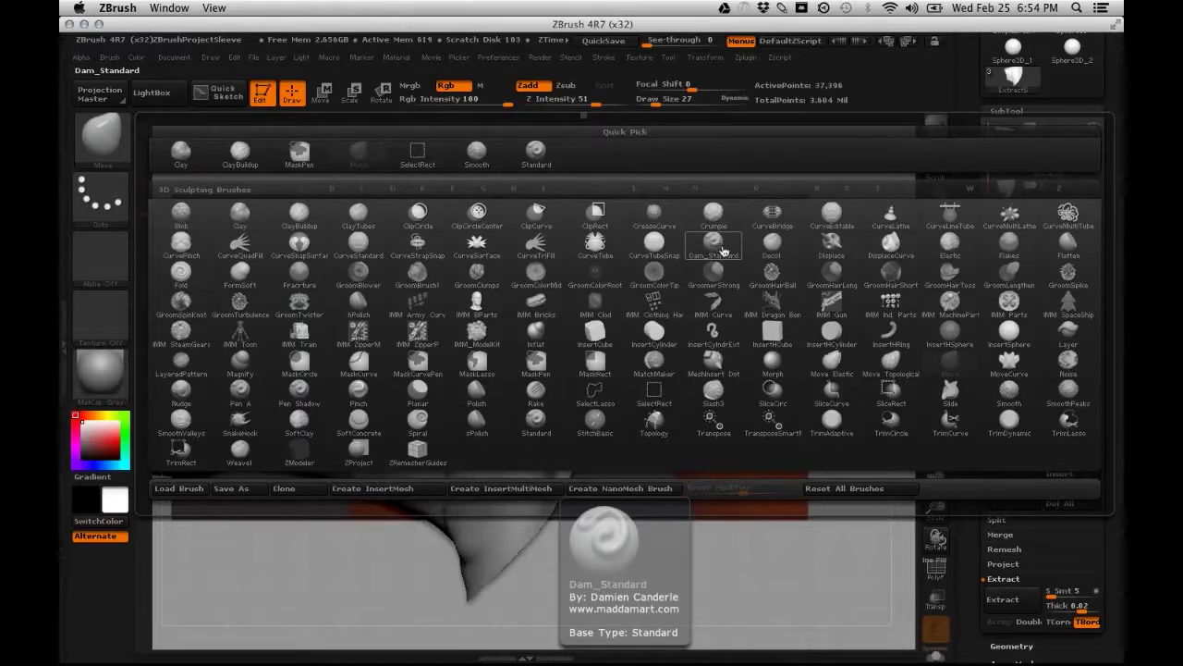
pyautogui.click(723, 250)
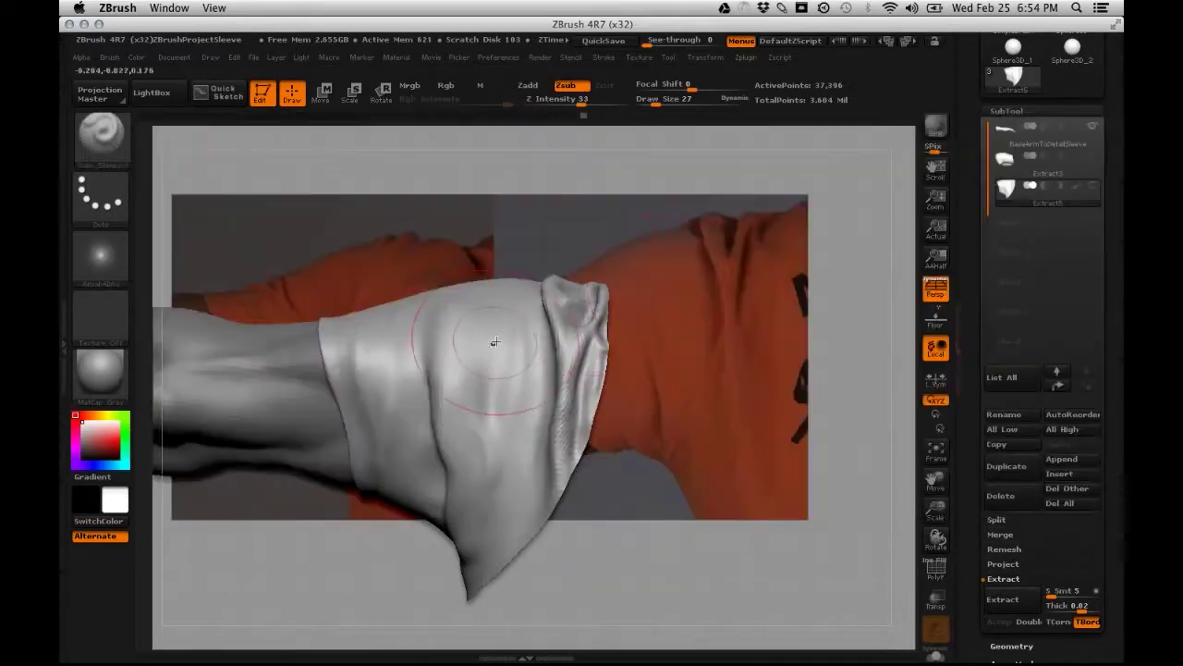
pyautogui.press('space')
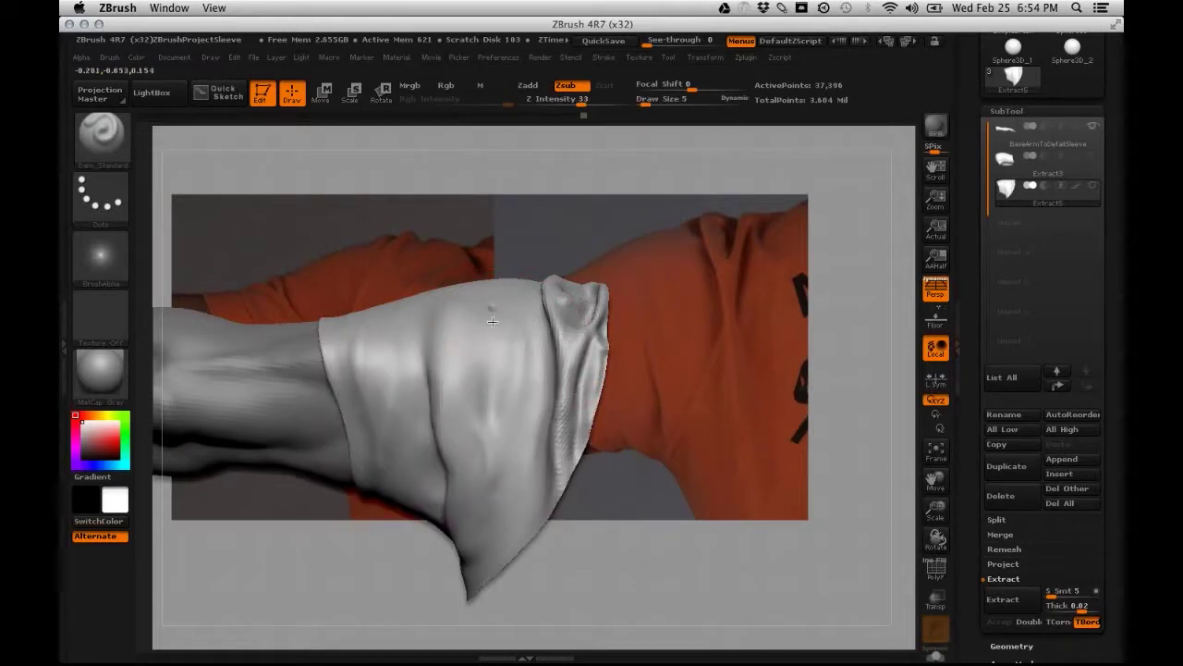
pyautogui.moveTo(490, 310); pyautogui.dragTo(513, 393)
pyautogui.press('super+z')
pyautogui.click(604, 58)
pyautogui.click(659, 250)
pyautogui.moveTo(495, 294)
pyautogui.mouseDown()
pyautogui.moveTo(523, 453)
pyautogui.moveTo(519, 518)
pyautogui.mouseUp()
pyautogui.hotkey('ctrl', 'z')
pyautogui.moveTo(639, 597)
pyautogui.mouseDown()
pyautogui.moveTo(674, 574)
pyautogui.moveTo(695, 620)
pyautogui.moveTo(736, 659)
pyautogui.mouseUp()
pyautogui.moveTo(701, 593); pyautogui.dragTo(543, 407)
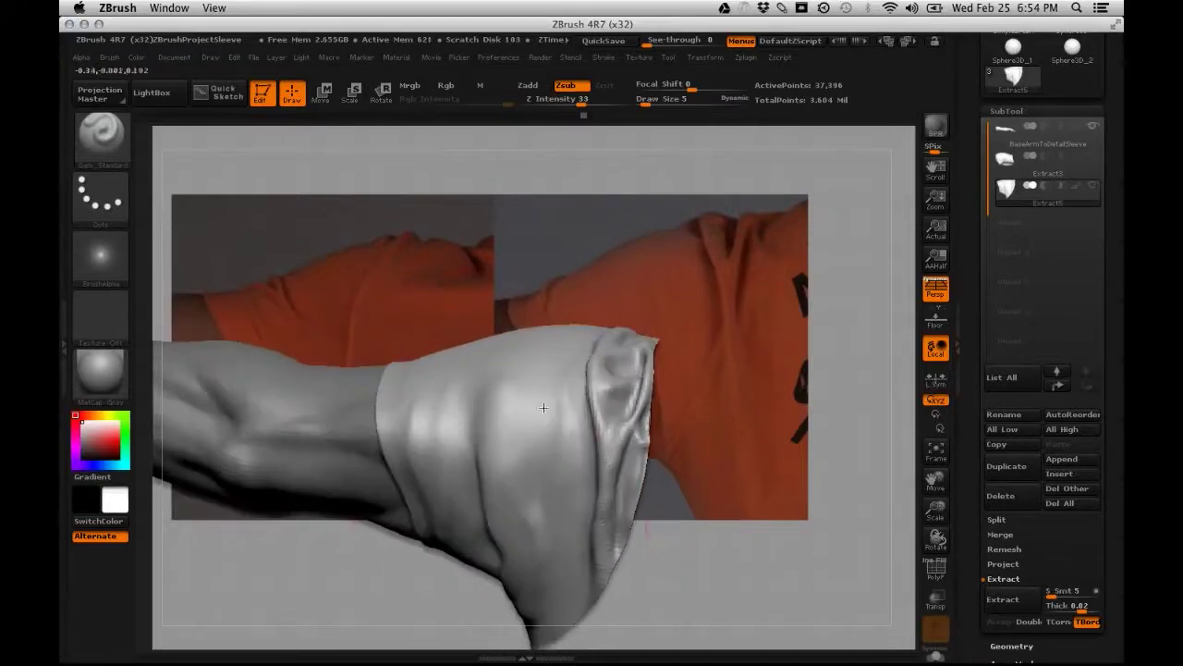
pyautogui.moveTo(687, 561)
pyautogui.mouseDown()
pyautogui.moveTo(792, 571)
pyautogui.moveTo(533, 402)
pyautogui.moveTo(546, 464)
pyautogui.mouseUp()
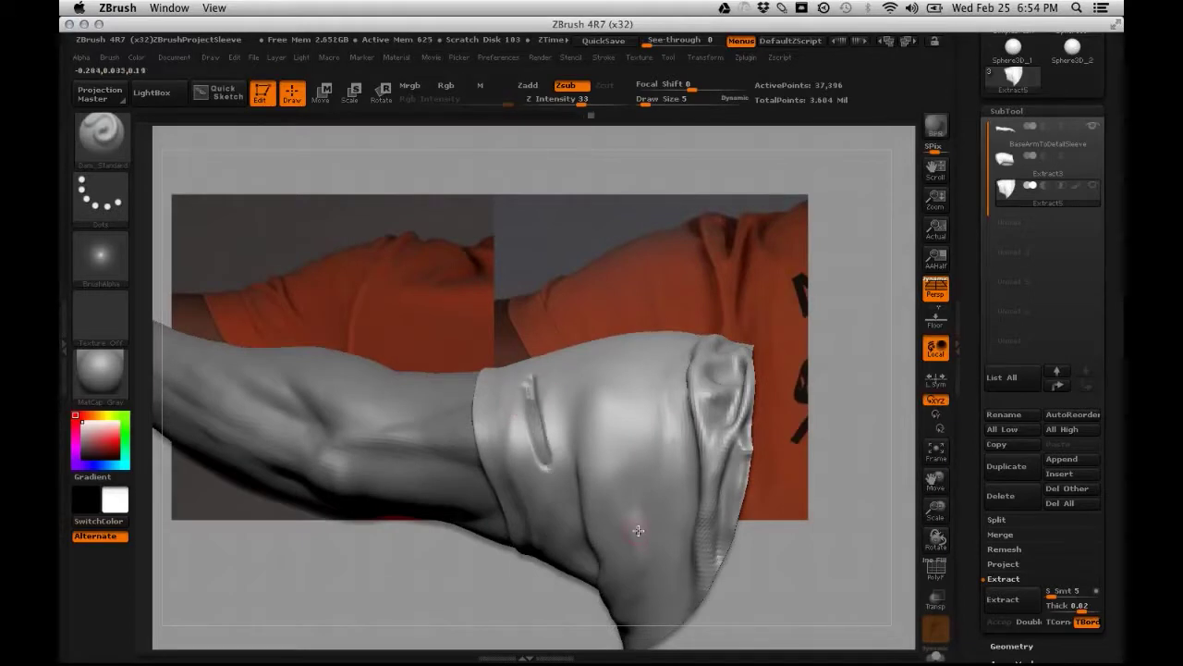
pyautogui.hotkey('ctrl', 'z')
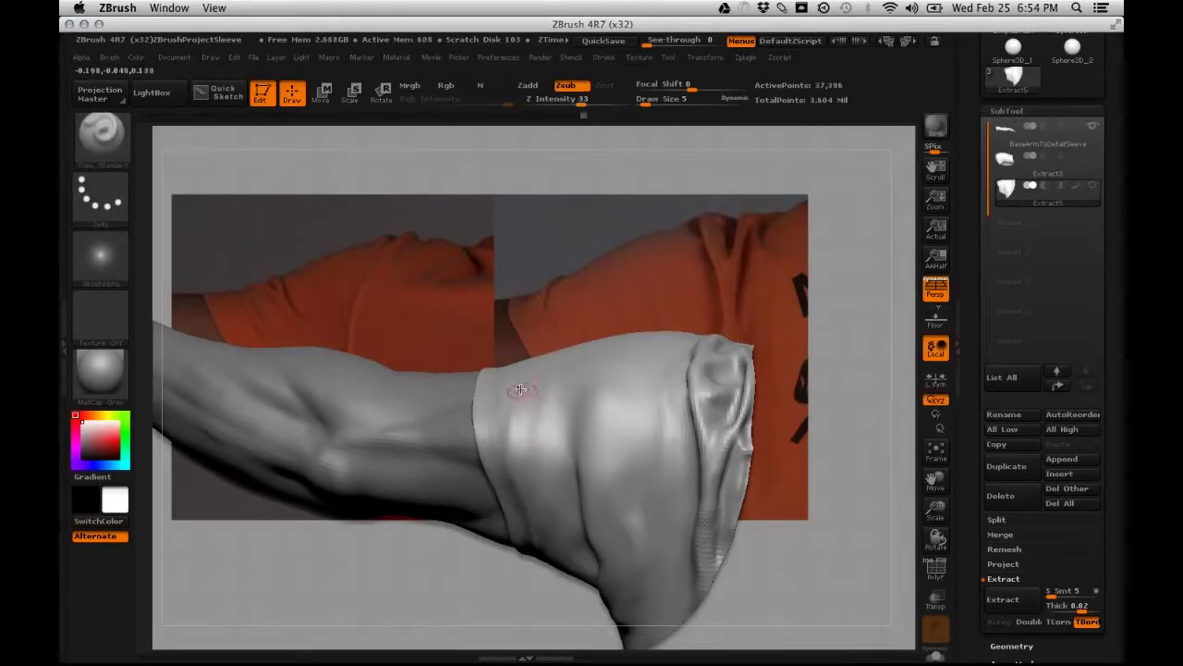
# Carve a Y-shaped crease near the sleeve cuff with the Dam_Standard brush and smooth its upper branch
pyautogui.moveTo(531, 422)
pyautogui.mouseDown()
pyautogui.moveTo(524, 403)
pyautogui.moveTo(553, 509)
pyautogui.mouseUp()
pyautogui.moveTo(786, 558)
pyautogui.mouseDown()
pyautogui.moveTo(820, 527)
pyautogui.moveTo(814, 572)
pyautogui.mouseUp()
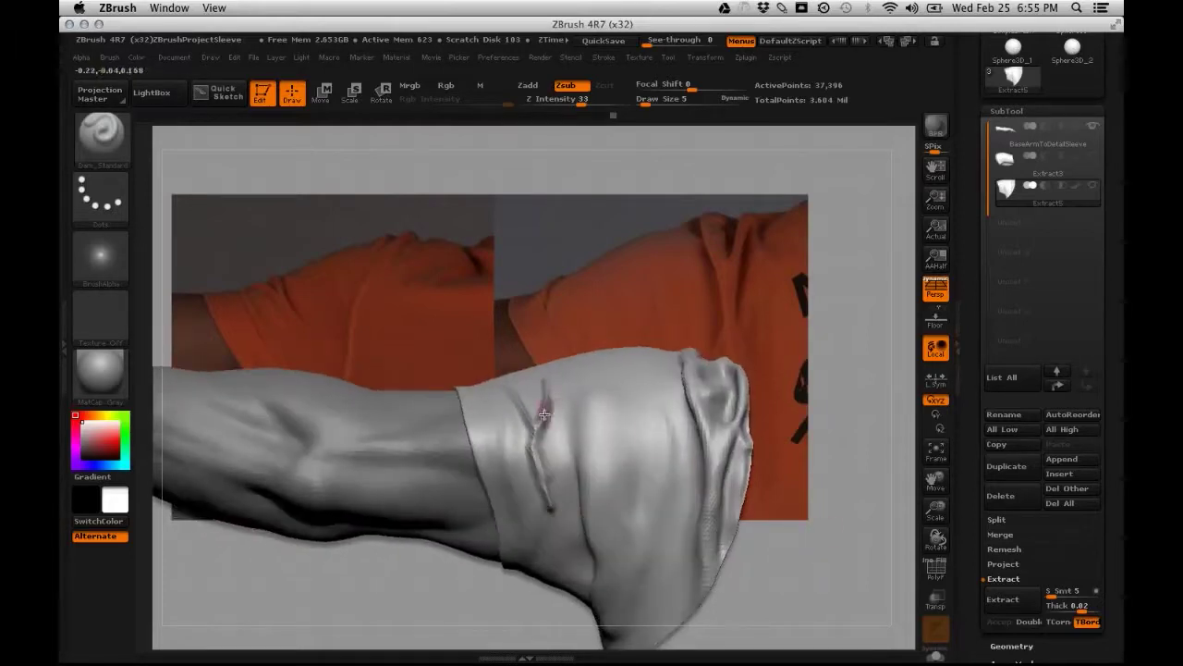
pyautogui.press('shift')
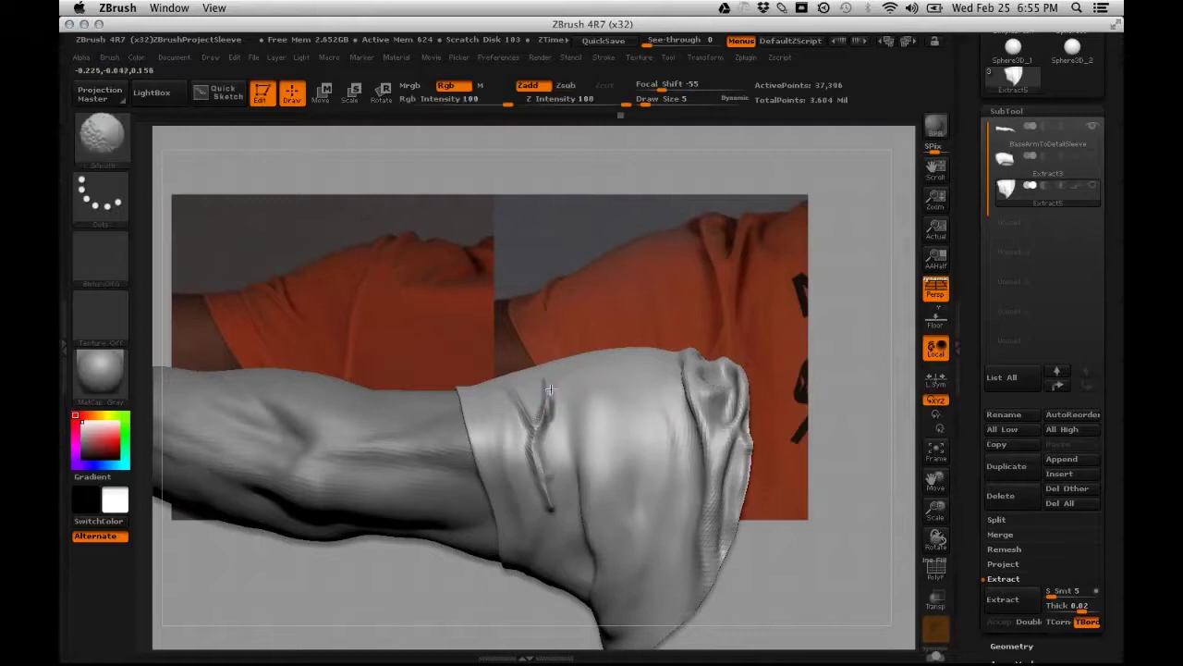
pyautogui.keyDown('shift'); pyautogui.moveTo(548, 402); pyautogui.dragTo(550, 381); pyautogui.keyUp('shift')
pyautogui.moveTo(540, 431)
pyautogui.keyDown('shift'); pyautogui.mouseDown()
pyautogui.moveTo(551, 384)
pyautogui.moveTo(520, 405)
pyautogui.moveTo(509, 392)
pyautogui.moveTo(545, 490)
pyautogui.moveTo(536, 419)
pyautogui.moveTo(504, 404)
pyautogui.moveTo(552, 404)
pyautogui.mouseUp(); pyautogui.keyUp('shift')
pyautogui.press('super+shift+2')
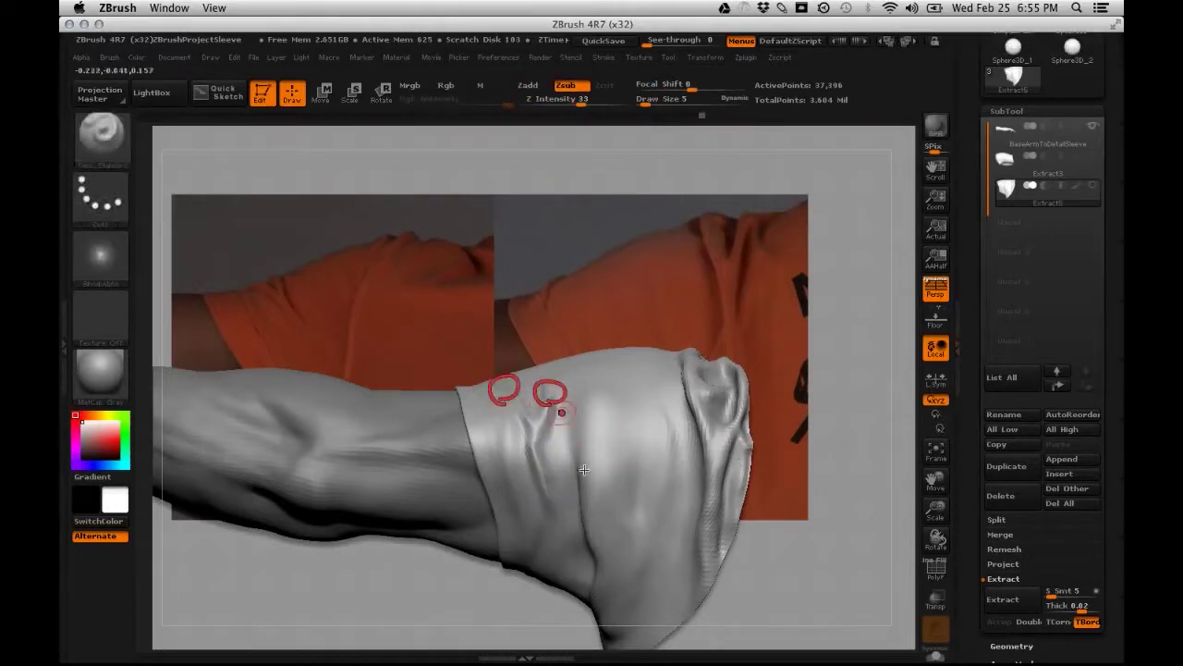
pyautogui.moveTo(548, 512)
pyautogui.mouseDown()
pyautogui.moveTo(556, 497)
pyautogui.moveTo(552, 514)
pyautogui.mouseUp()
pyautogui.press('Escape')
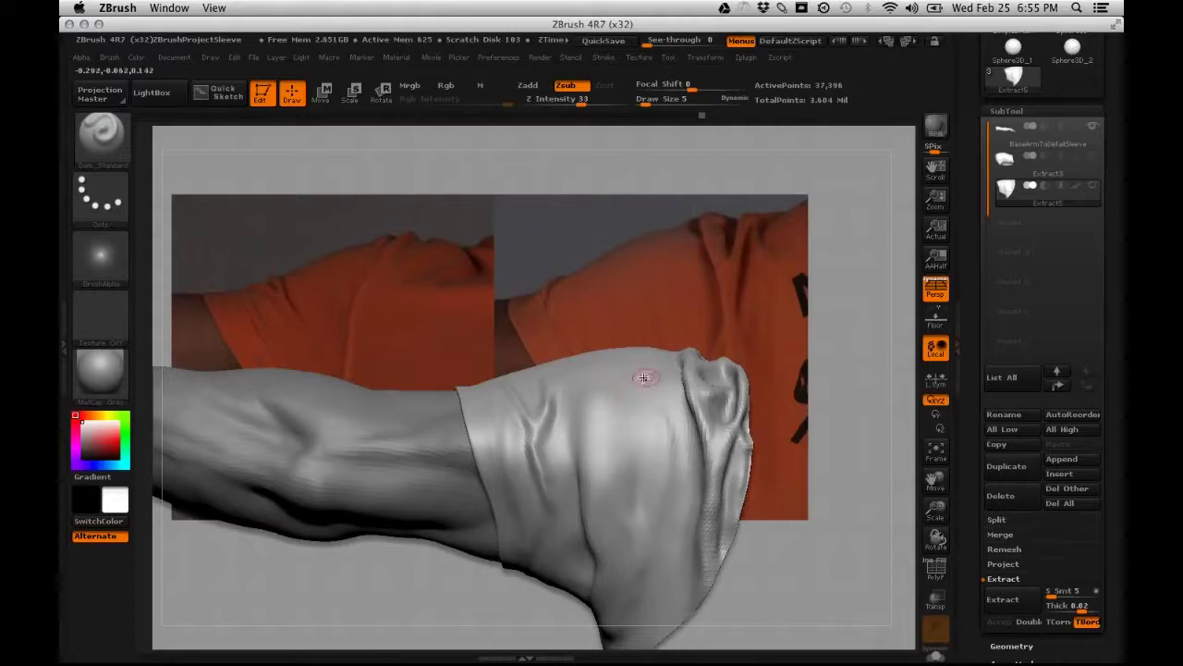
# Try to carve and soften a long crease down the middle of the sleeve with the Dam_Standard brush
pyautogui.moveTo(631, 368)
pyautogui.mouseDown()
pyautogui.moveTo(634, 425)
pyautogui.moveTo(659, 476)
pyautogui.moveTo(652, 541)
pyautogui.mouseUp()
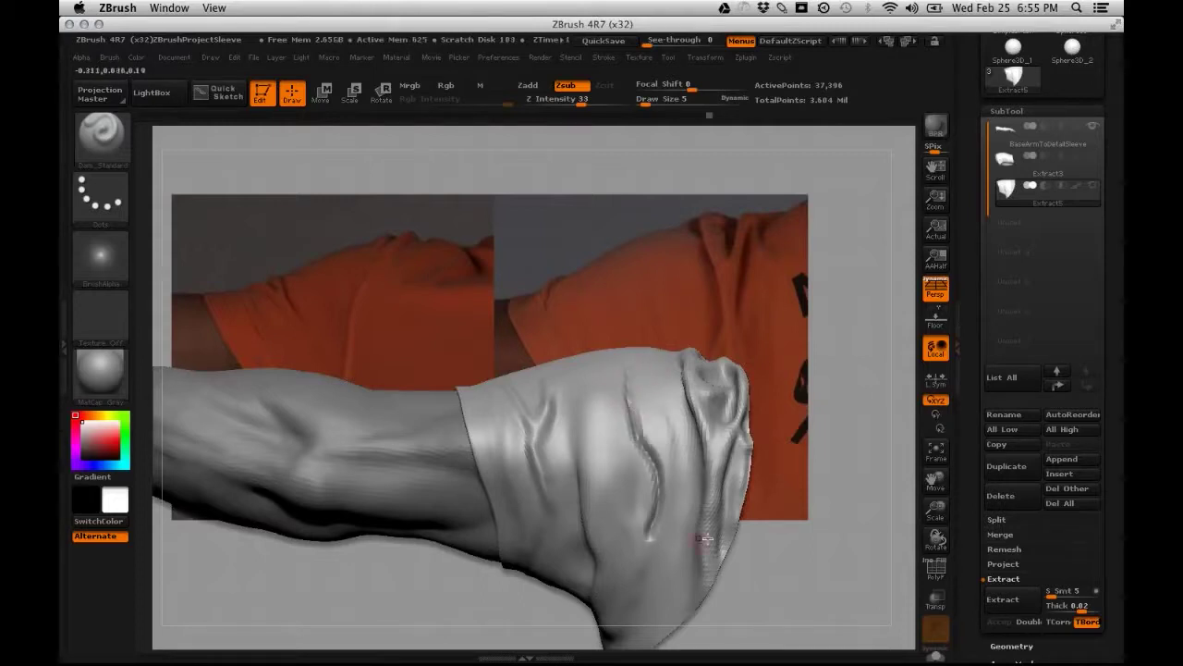
pyautogui.hotkey('ctrl', 'z')
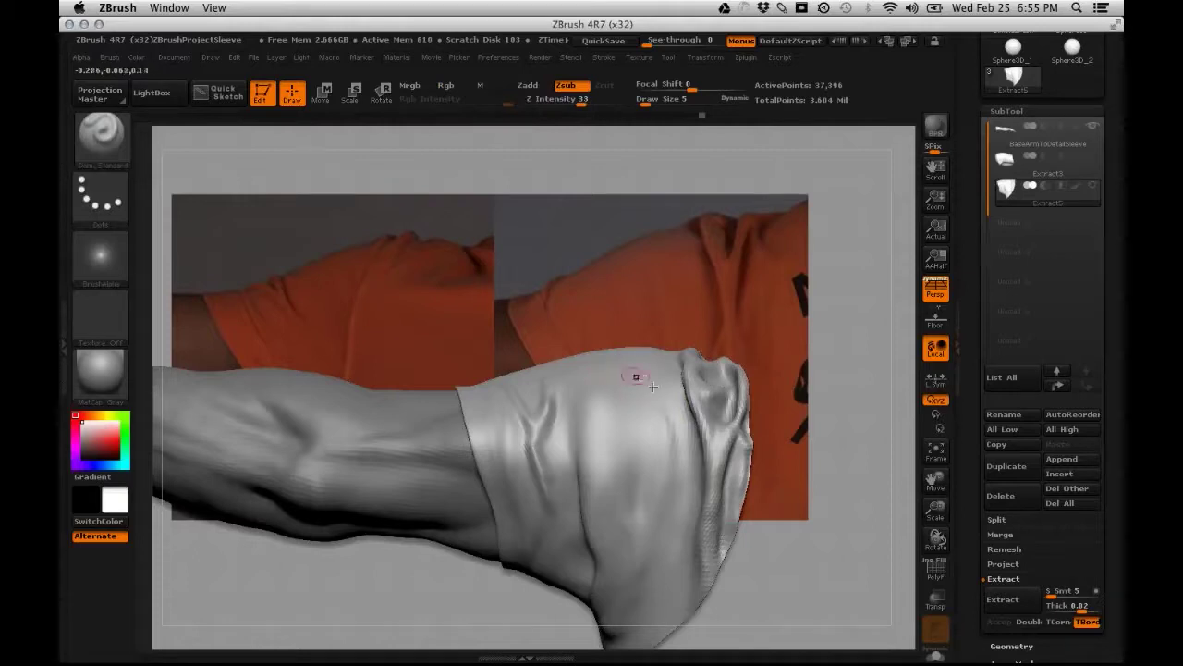
pyautogui.moveTo(634, 379)
pyautogui.mouseDown()
pyautogui.moveTo(652, 421)
pyautogui.moveTo(656, 538)
pyautogui.mouseUp()
pyautogui.press('shift')
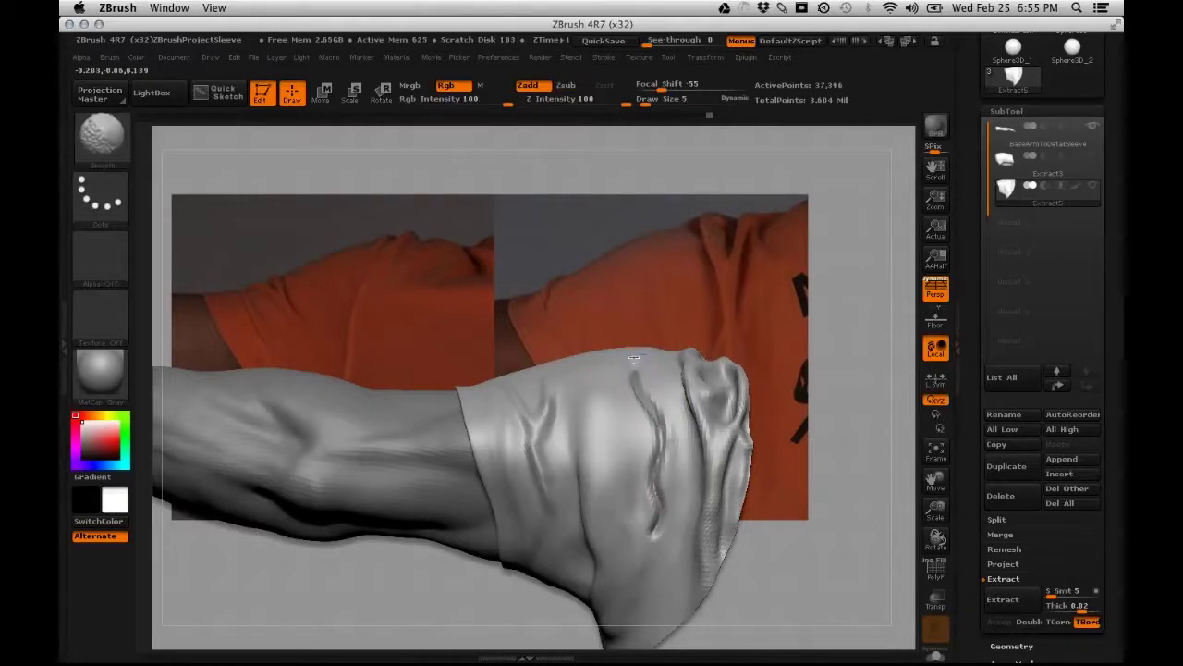
pyautogui.moveTo(637, 357)
pyautogui.keyDown('shift'); pyautogui.mouseDown()
pyautogui.moveTo(662, 431)
pyautogui.moveTo(646, 553)
pyautogui.moveTo(653, 477)
pyautogui.moveTo(637, 355)
pyautogui.mouseUp(); pyautogui.keyUp('shift')
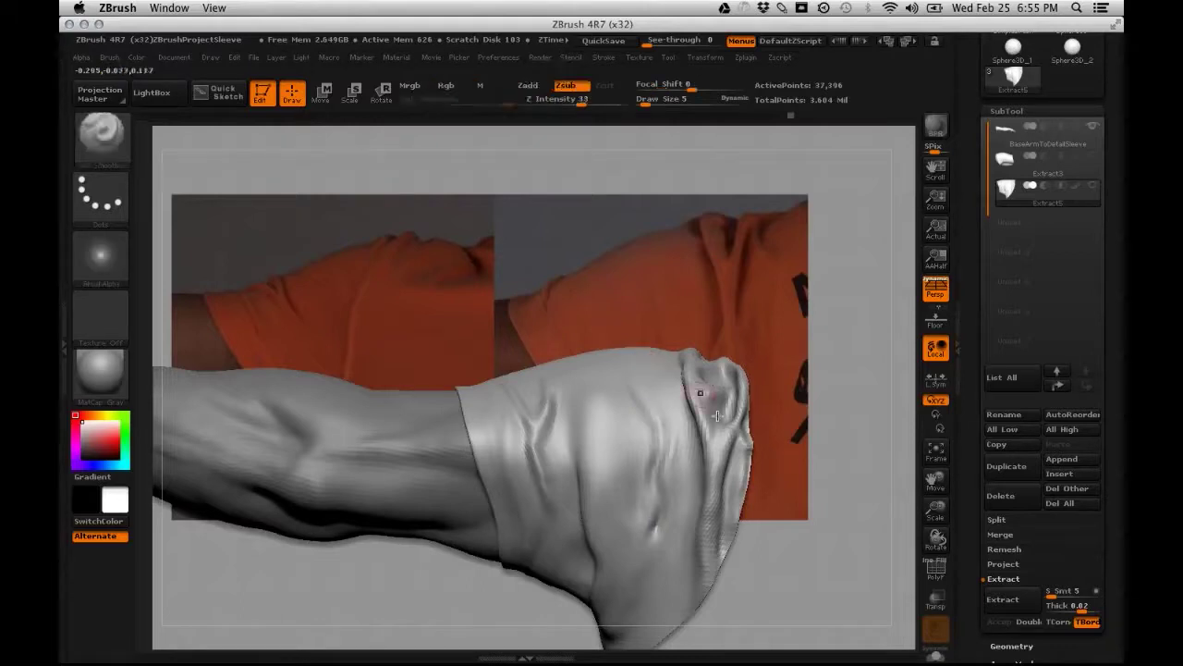
# Undo the crease carved down the middle of the sleeve and keep the Dam_Standard brush selected
pyautogui.press('ctrl')
pyautogui.hotkey('ctrl', 'z')
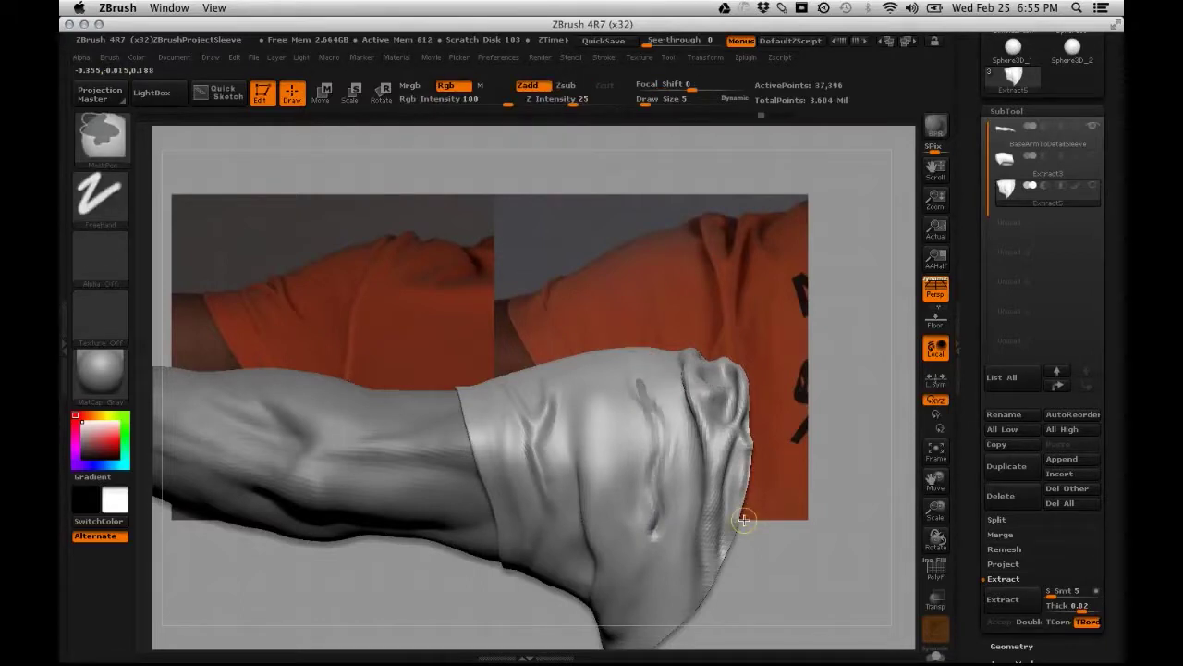
pyautogui.hotkey('ctrl', 'z')
pyautogui.hotkey('ctrl', 'z')
pyautogui.hotkey('ctrl', 'z')
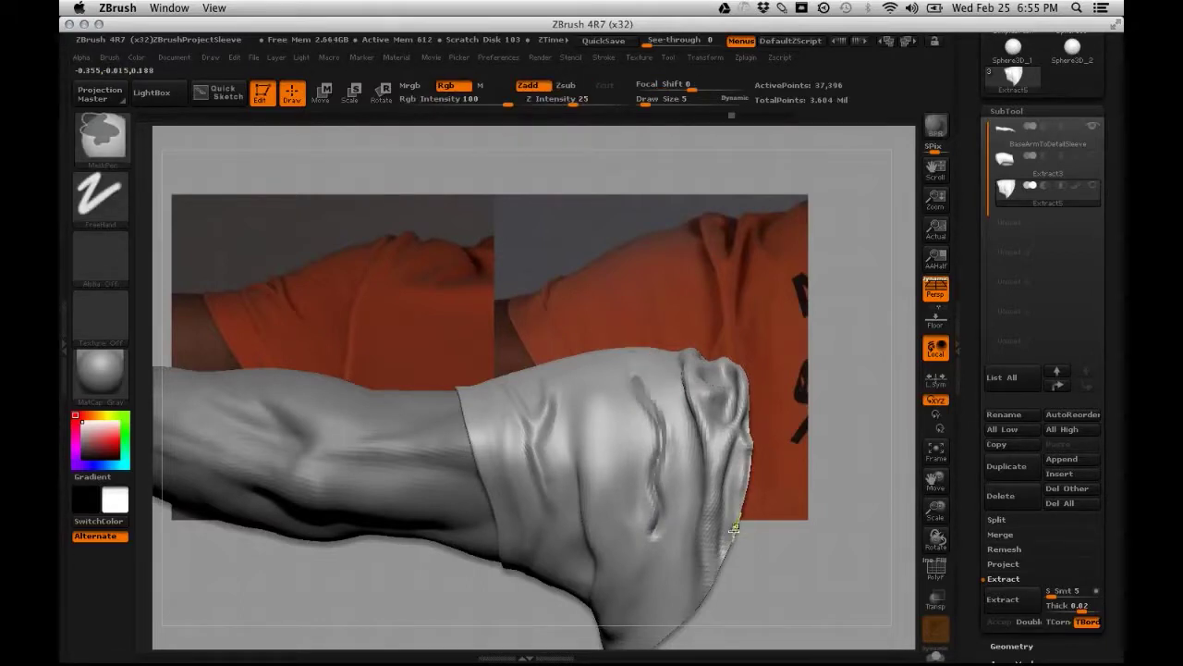
pyautogui.hotkey('ctrl', 'z')
pyautogui.hotkey('ctrl', 'z')
pyautogui.hotkey('ctrl', 'z')
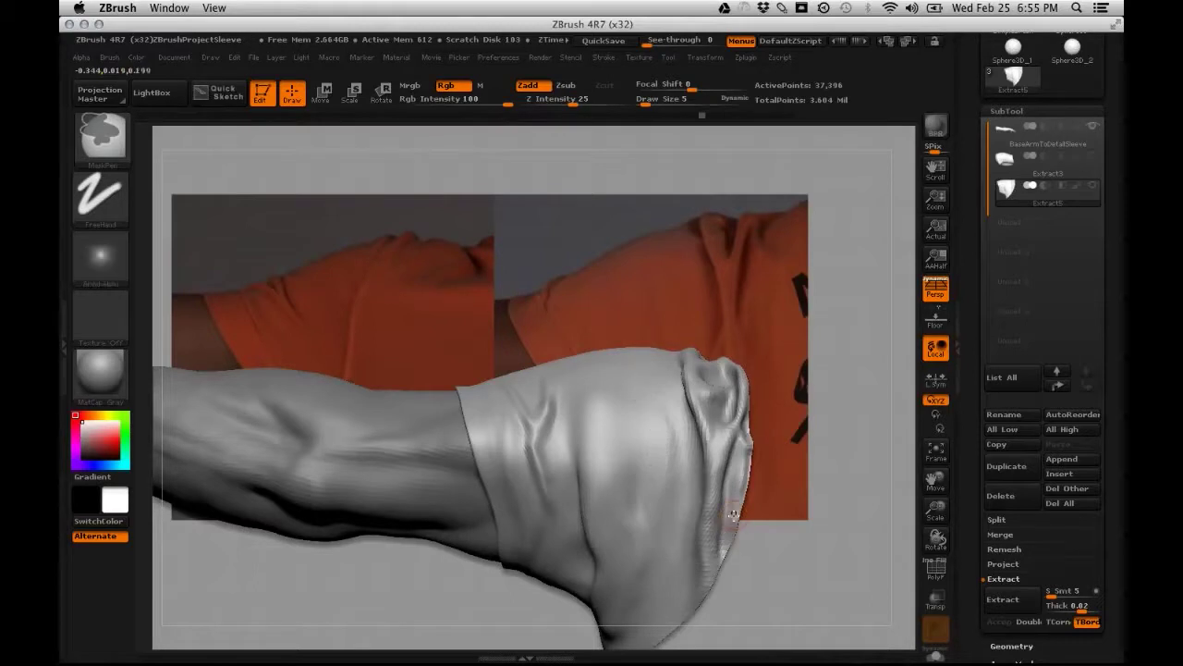
pyautogui.press('b')
pyautogui.press('d')
pyautogui.press('s')
# Switch to the Week 4 presentation in Keynote and open slide 18, the Final Project Build slide
pyautogui.moveTo(203, 647)
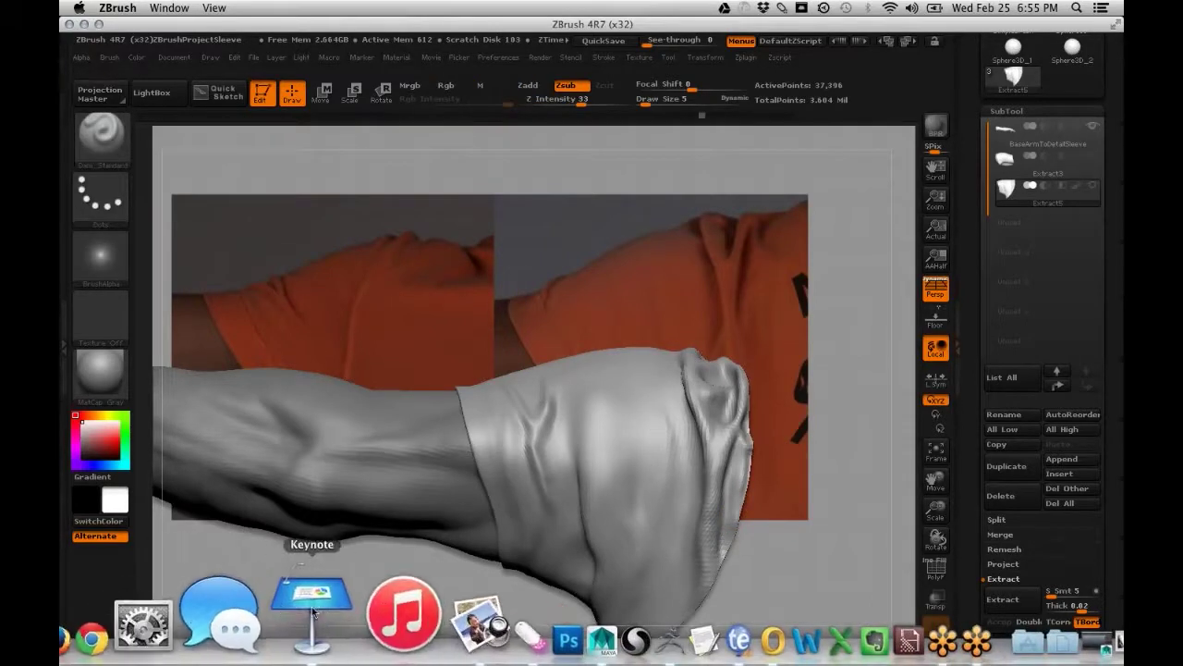
pyautogui.click(312, 610)
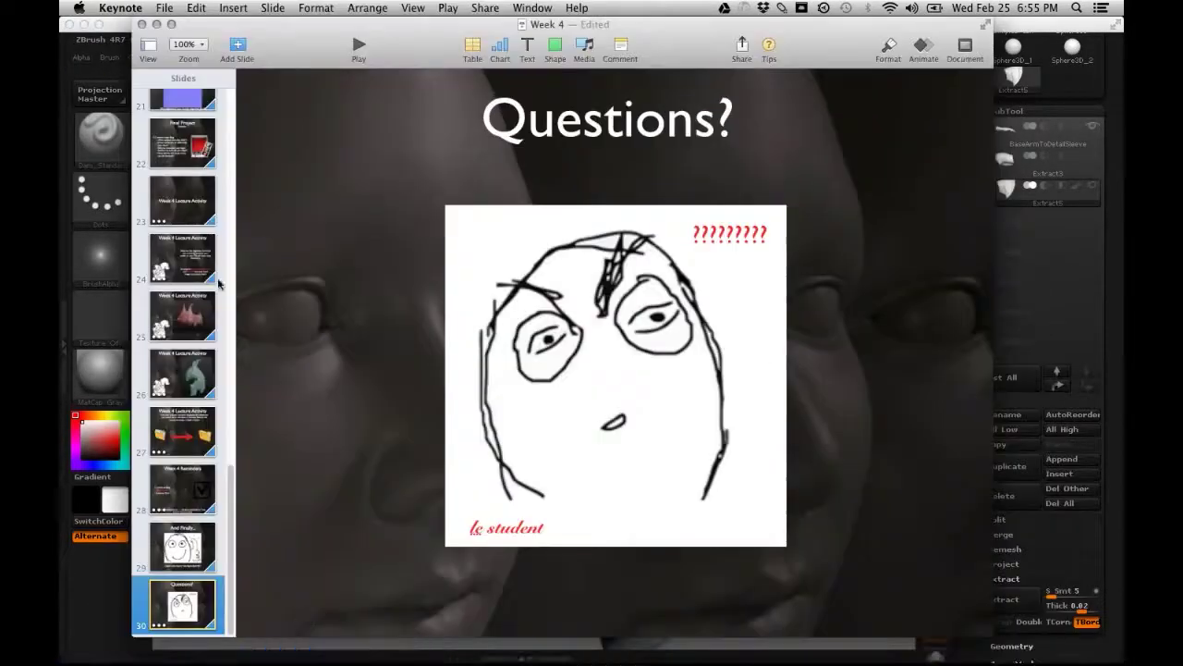
pyautogui.scroll(10, 199, 316)
pyautogui.click(199, 414)
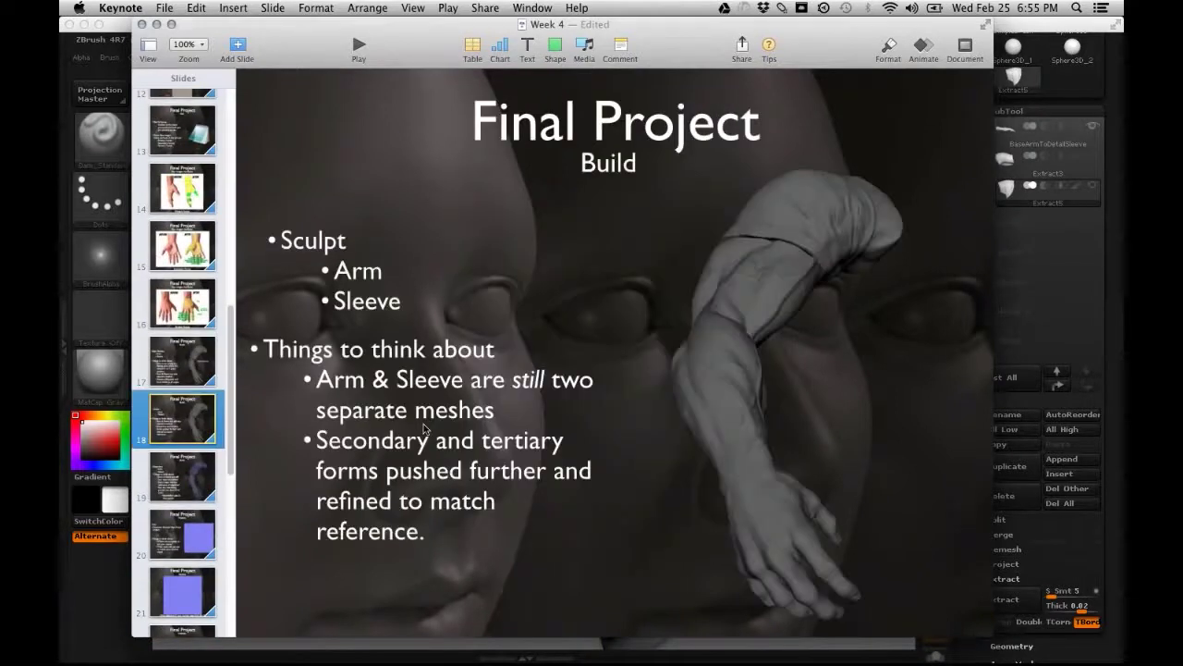
# Point out areas of the sculpted arm on the slide with screen pen 2 and minimize the presentation to return to ZBrush
pyautogui.hotkey('ctrl', '2')
pyautogui.moveTo(763, 404); pyautogui.dragTo(765, 426)
pyautogui.press('Escape')
pyautogui.moveTo(756, 480)
pyautogui.mouseDown()
pyautogui.moveTo(755, 500)
pyautogui.moveTo(757, 482)
pyautogui.mouseUp()
pyautogui.hotkey('ctrl', '2')
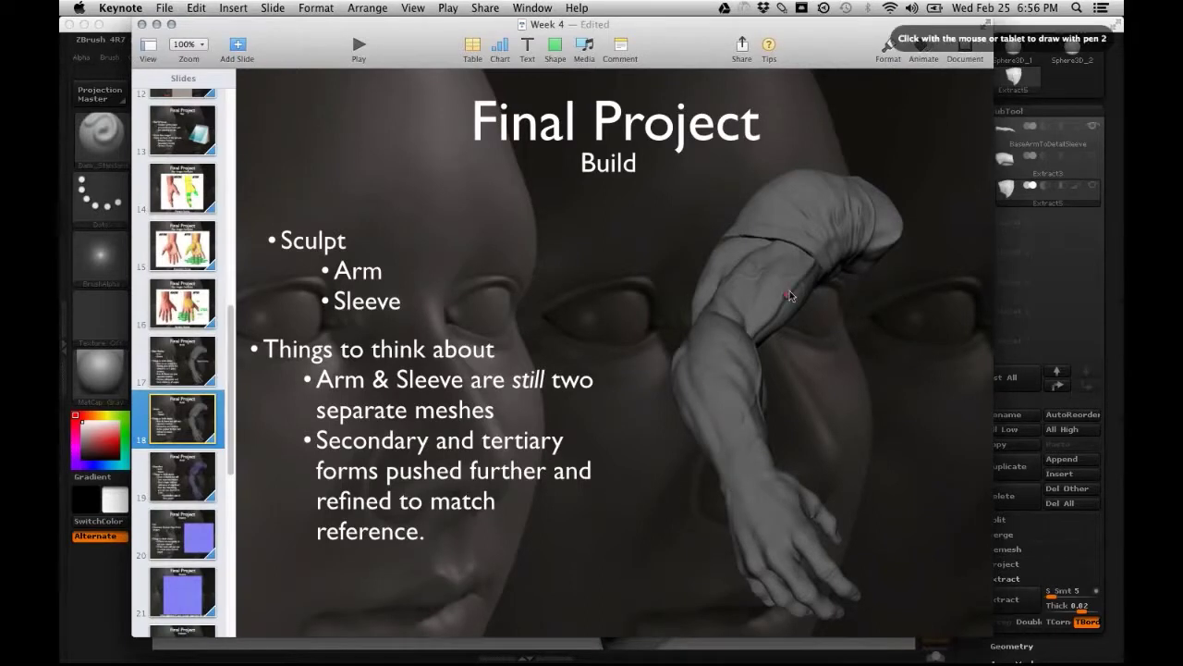
pyautogui.moveTo(801, 270); pyautogui.dragTo(810, 268)
pyautogui.hotkey('ctrl', '2')
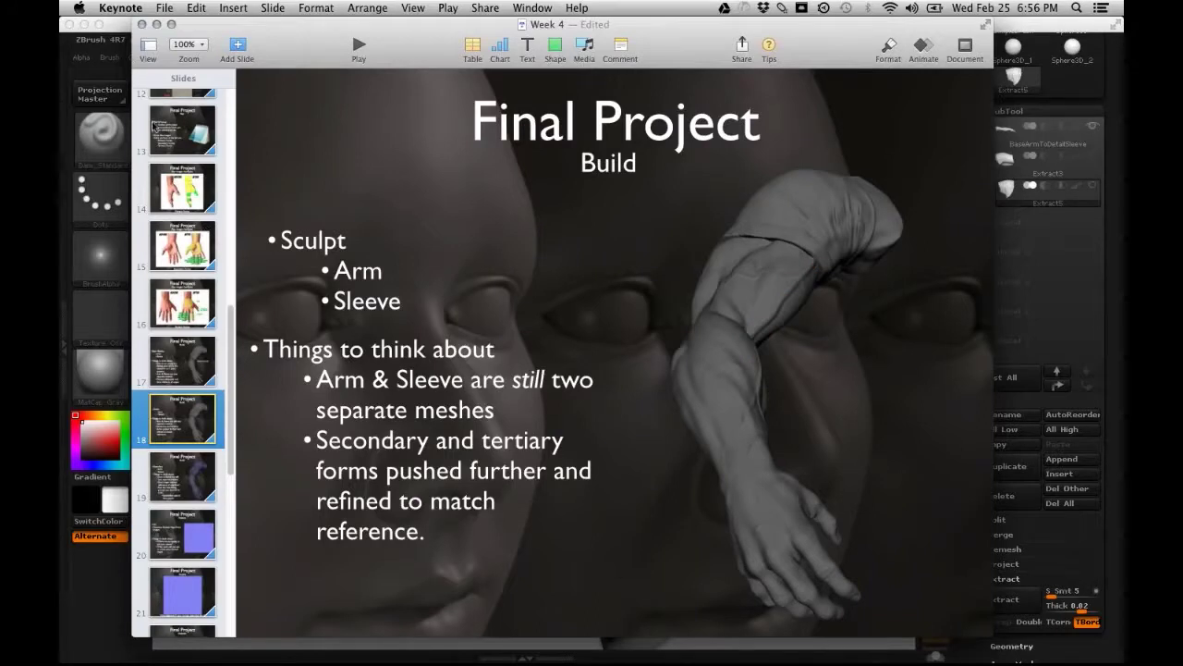
pyautogui.click(156, 24)
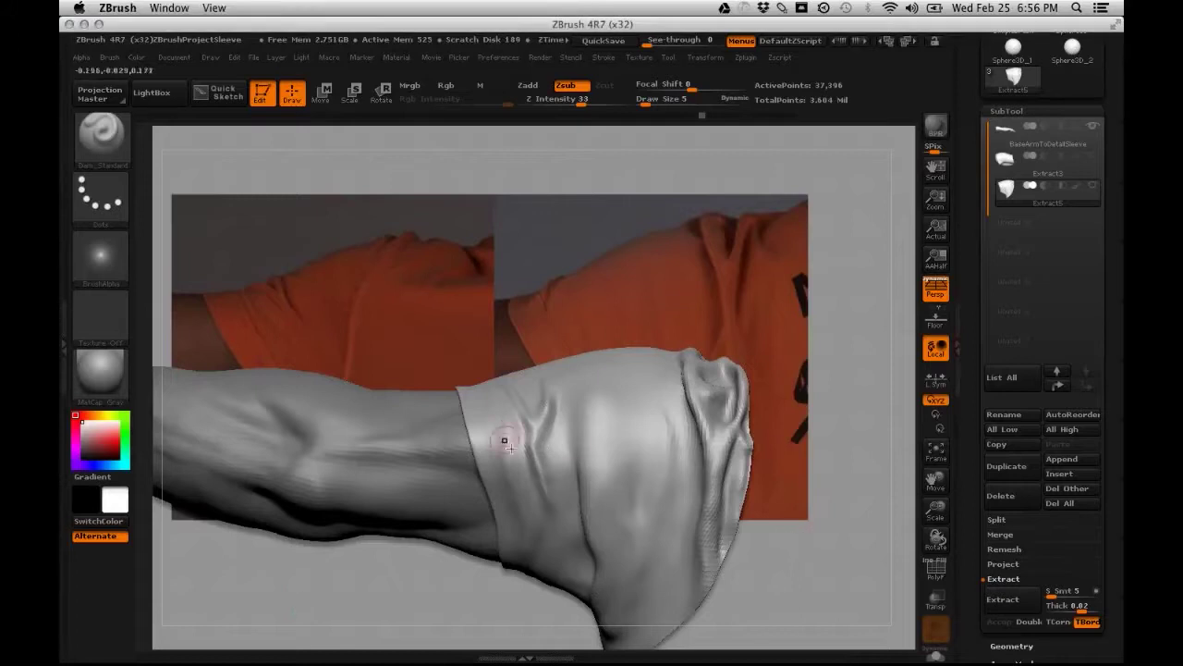
# Deepen the Y-shaped crease near the cuff with Dam_Standard, smoothing its lower end and accepting removal of the outdated undo history
pyautogui.click(531, 471)
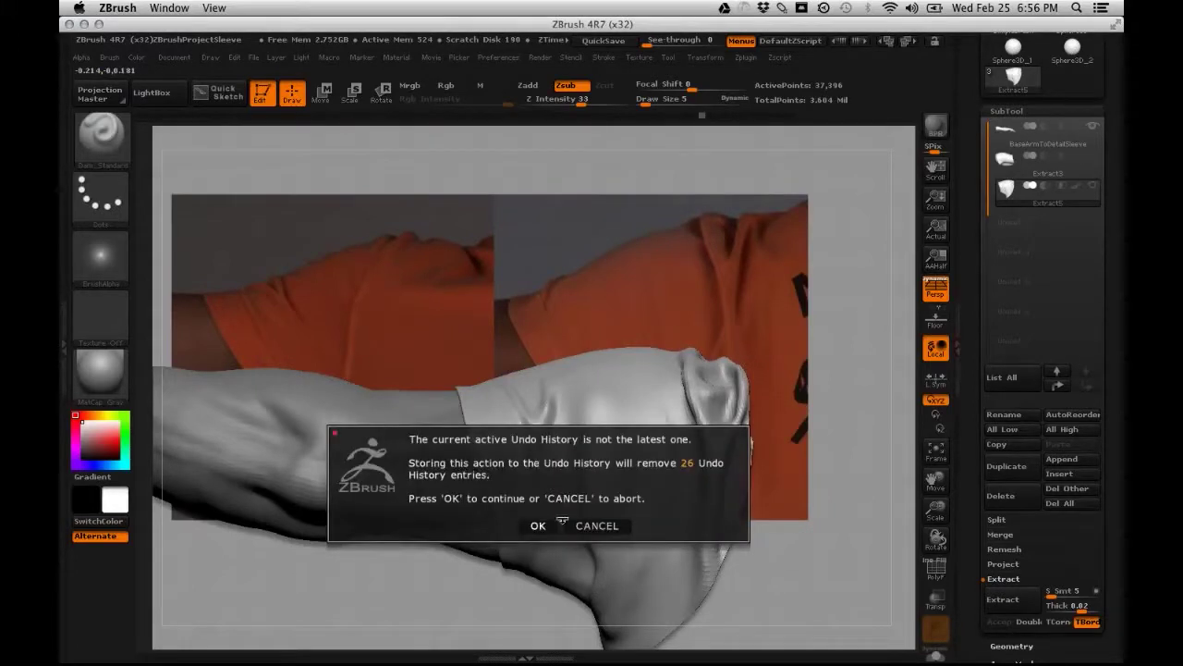
pyautogui.click(537, 523)
pyautogui.press('shift')
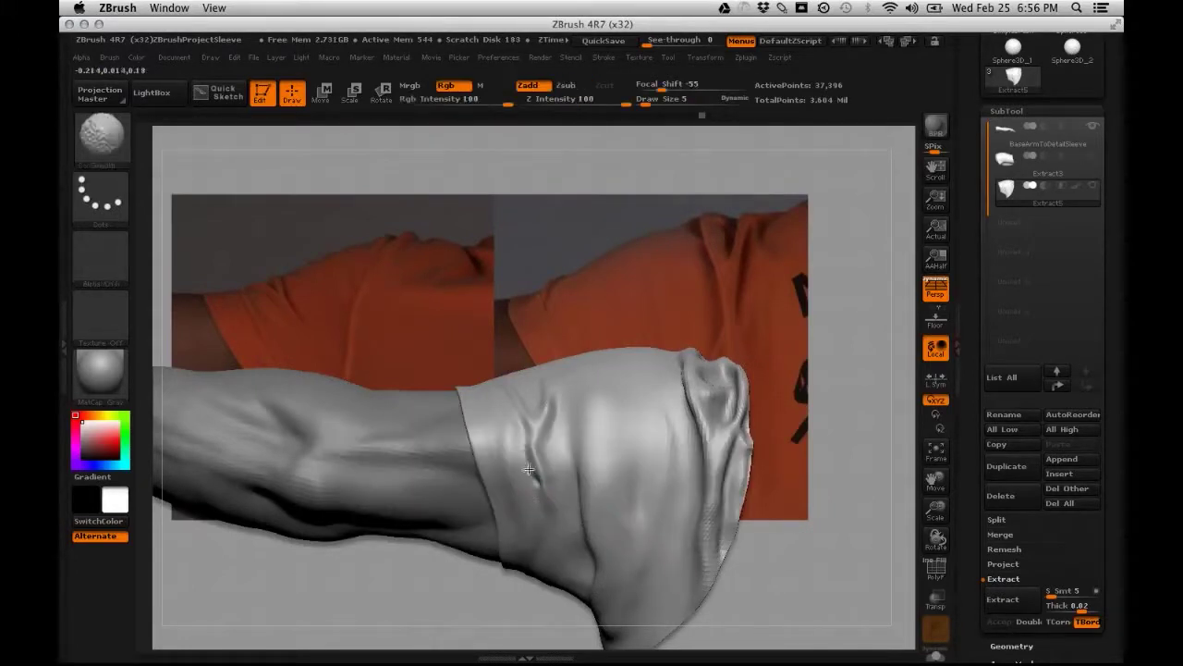
pyautogui.keyDown('shift'); pyautogui.moveTo(537, 478); pyautogui.dragTo(554, 507); pyautogui.keyUp('shift')
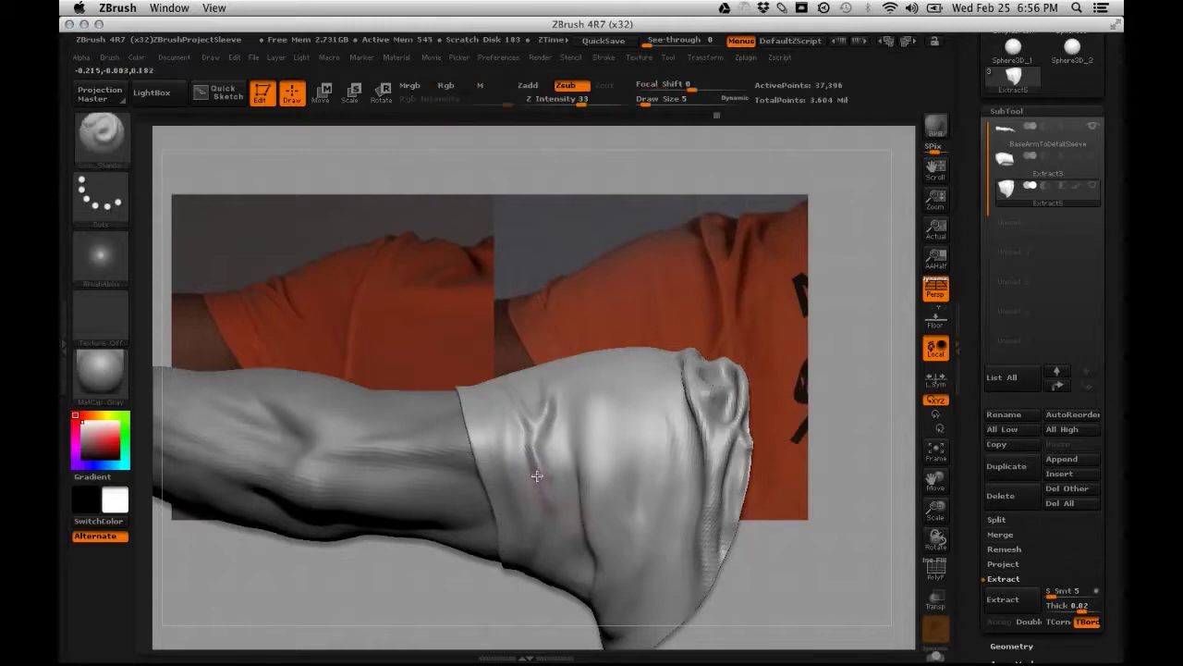
pyautogui.moveTo(549, 529)
pyautogui.mouseDown()
pyautogui.moveTo(535, 448)
pyautogui.moveTo(549, 408)
pyautogui.moveTo(576, 388)
pyautogui.mouseUp()
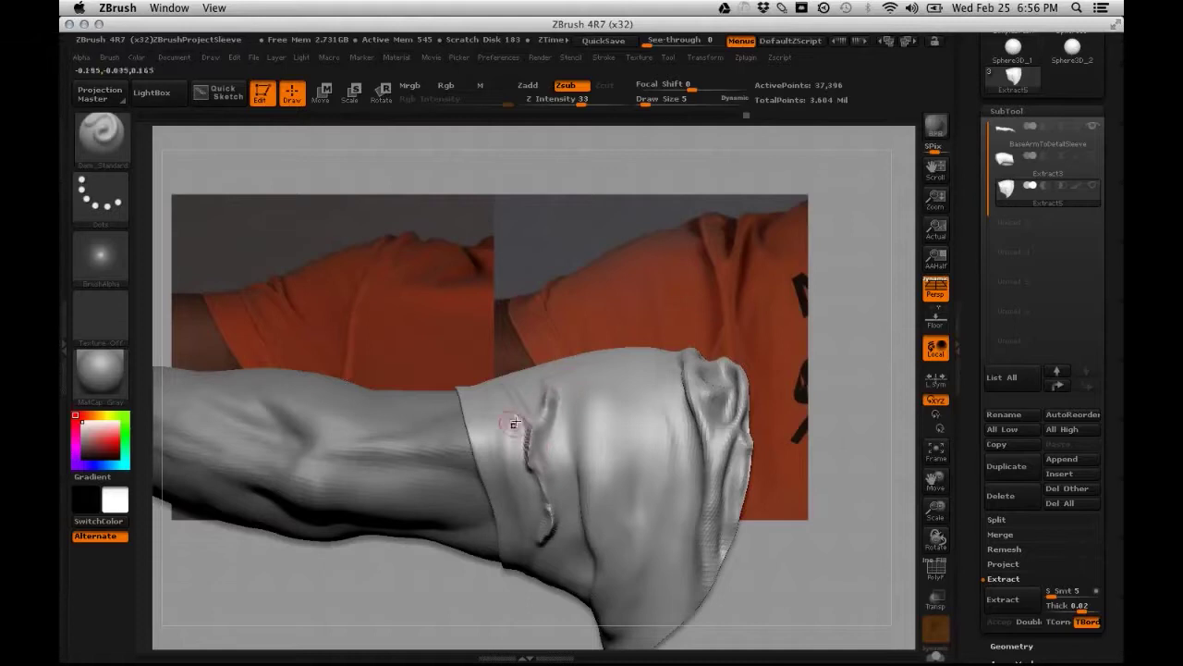
pyautogui.moveTo(530, 424)
pyautogui.mouseDown()
pyautogui.moveTo(507, 390)
pyautogui.moveTo(536, 404)
pyautogui.moveTo(541, 385)
pyautogui.moveTo(550, 392)
pyautogui.moveTo(510, 384)
pyautogui.moveTo(529, 423)
pyautogui.moveTo(541, 413)
pyautogui.moveTo(523, 435)
pyautogui.moveTo(548, 536)
pyautogui.moveTo(542, 458)
pyautogui.moveTo(553, 534)
pyautogui.moveTo(556, 413)
pyautogui.moveTo(531, 397)
pyautogui.mouseUp()
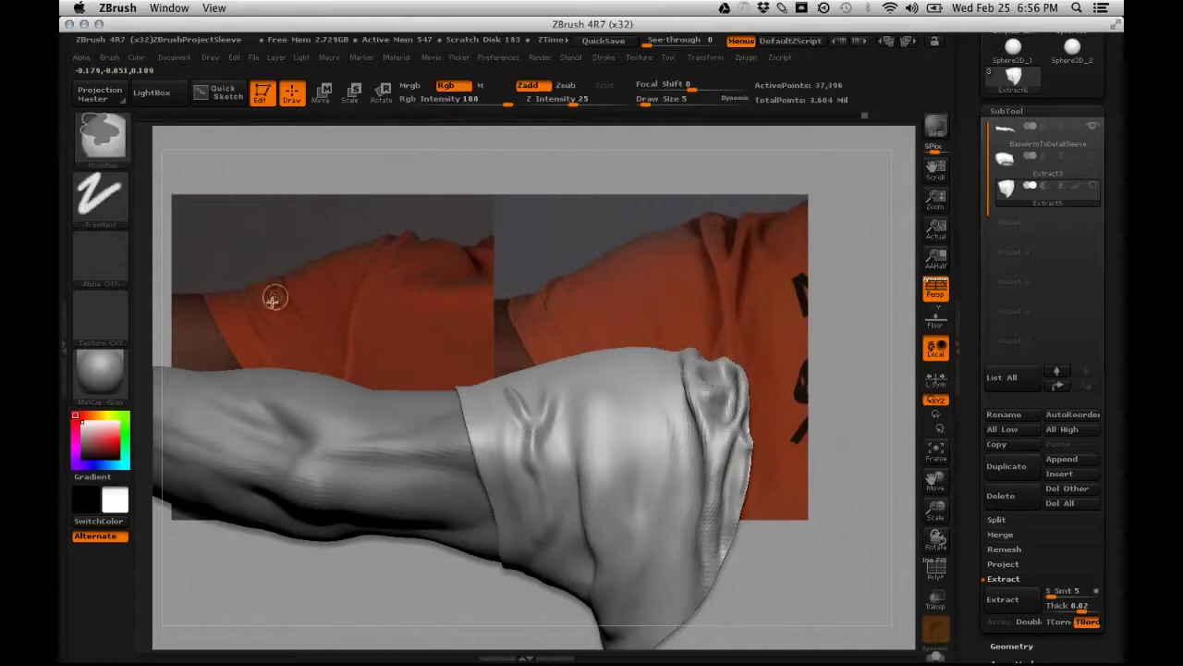
# Mark the matching crease on the reference photo, switch to the Pinch brush and set its draw size to 17
pyautogui.hotkey('shift', 'F2')
pyautogui.moveTo(262, 304); pyautogui.dragTo(276, 311)
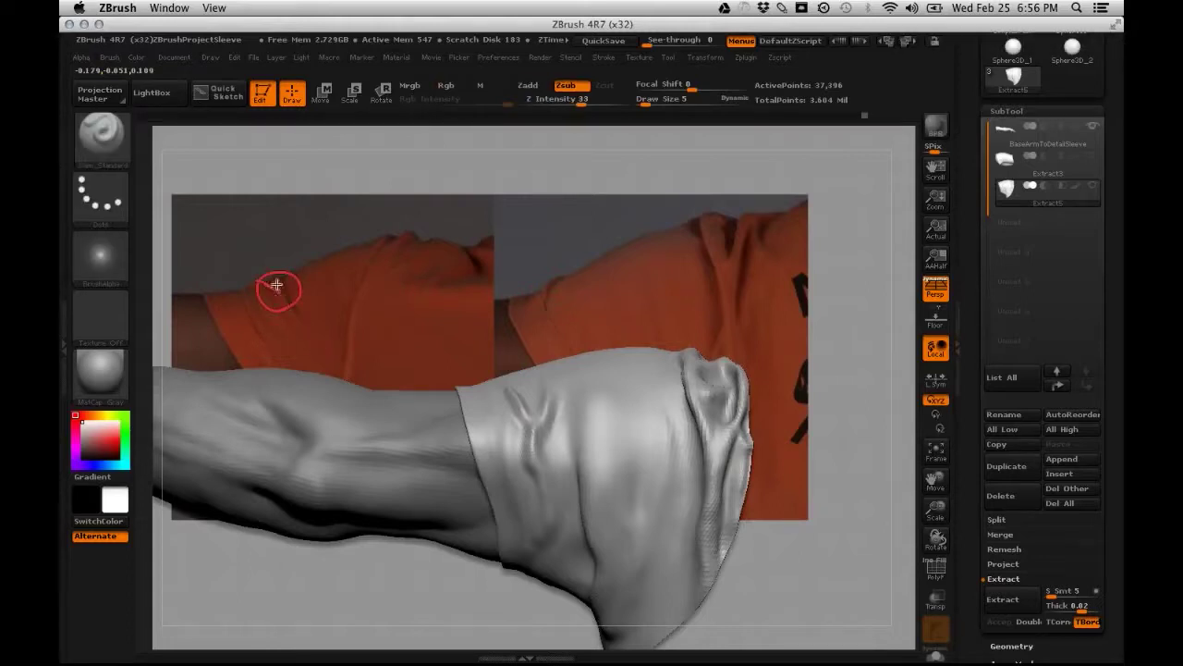
pyautogui.click(108, 152)
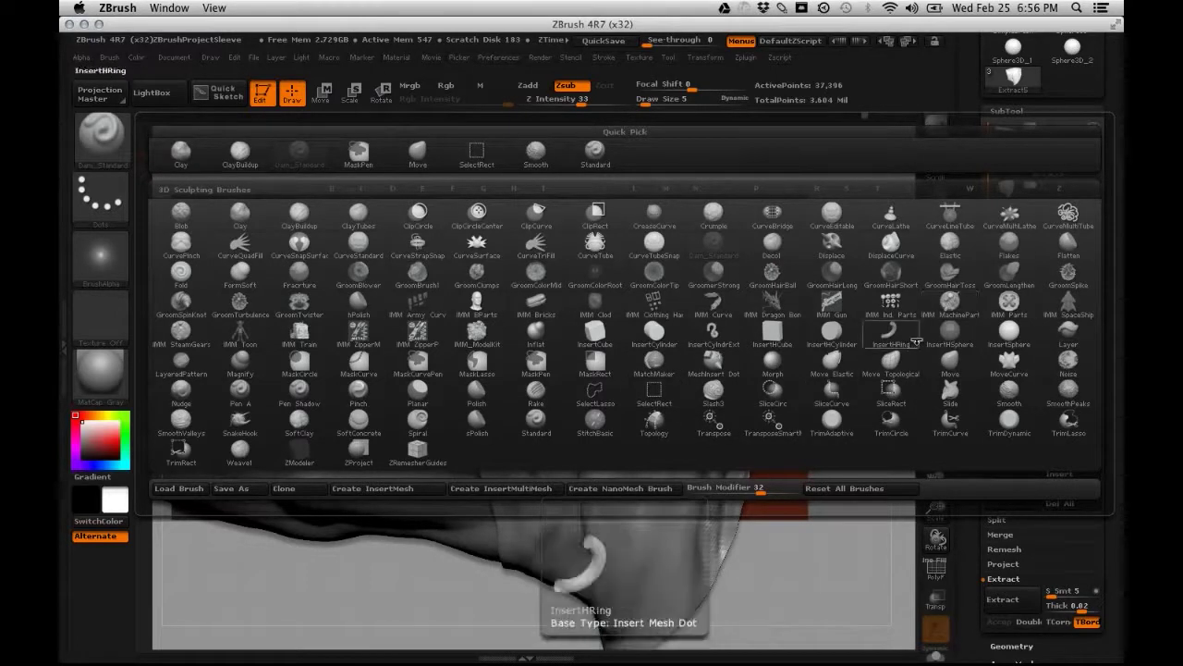
pyautogui.press('p')
pyautogui.click(354, 391)
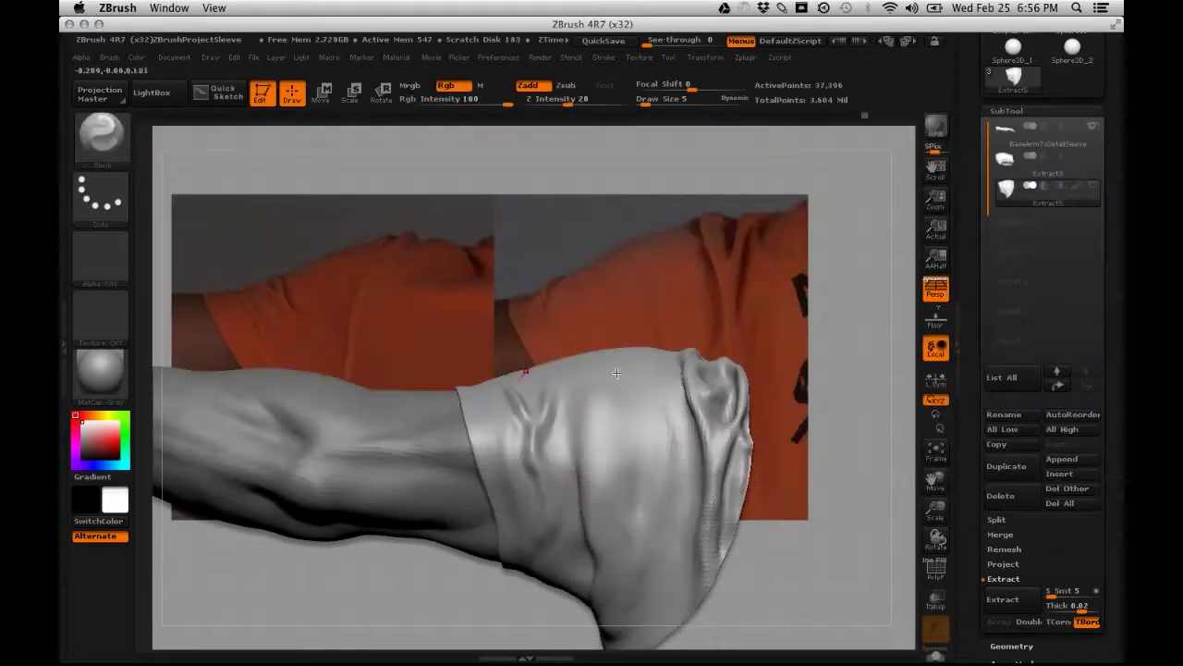
pyautogui.press('space')
# Sharpen the Y-shaped crease near the cuff with Pinch strokes along its branches and stem
pyautogui.moveTo(540, 417)
pyautogui.mouseDown()
pyautogui.moveTo(552, 418)
pyautogui.moveTo(535, 434)
pyautogui.moveTo(530, 387)
pyautogui.moveTo(538, 474)
pyautogui.mouseUp()
pyautogui.press('super+z')
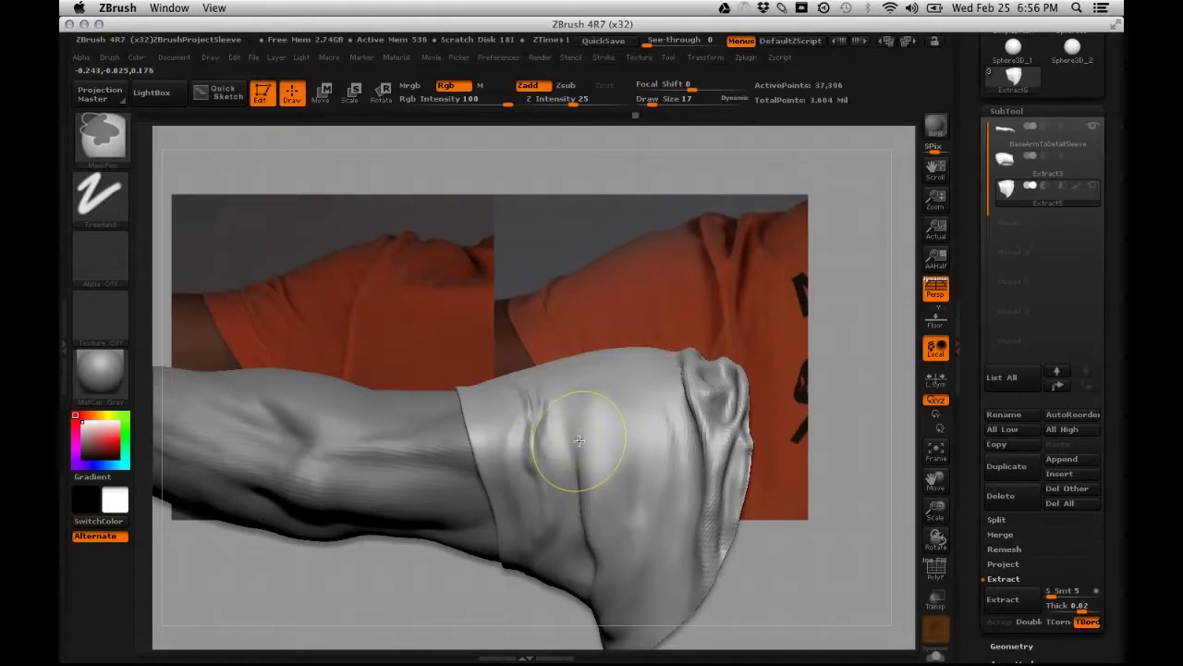
pyautogui.moveTo(536, 411); pyautogui.dragTo(530, 463)
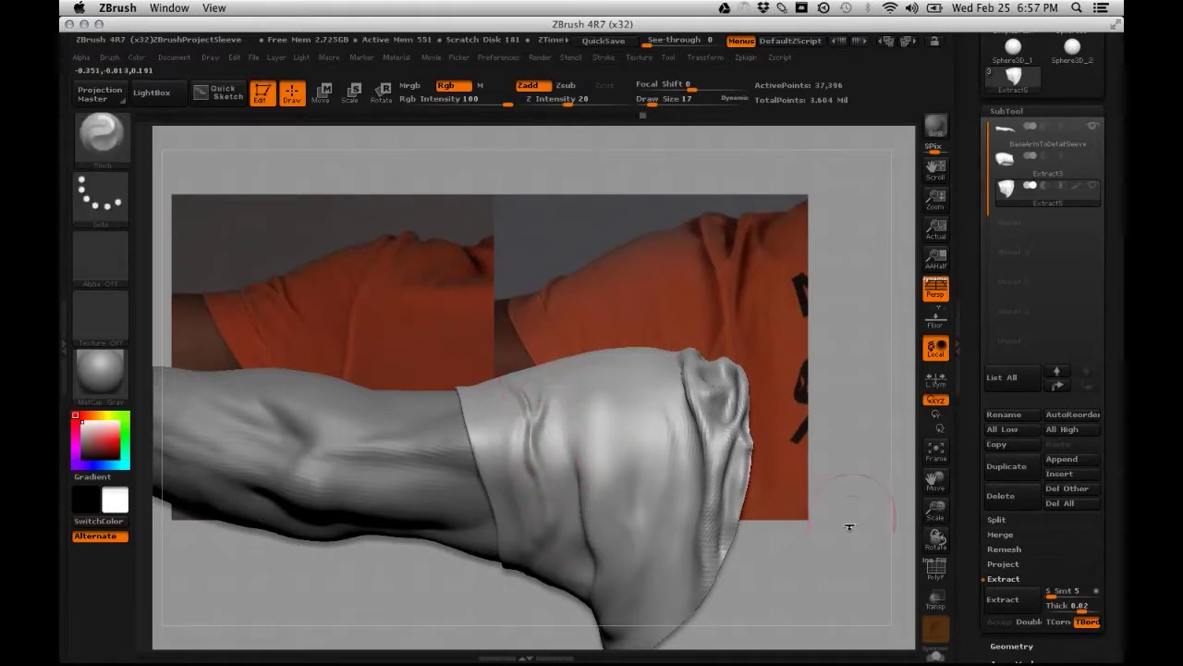
pyautogui.moveTo(849, 526)
pyautogui.mouseDown()
pyautogui.moveTo(823, 561)
pyautogui.moveTo(850, 581)
pyautogui.moveTo(814, 545)
pyautogui.mouseUp()
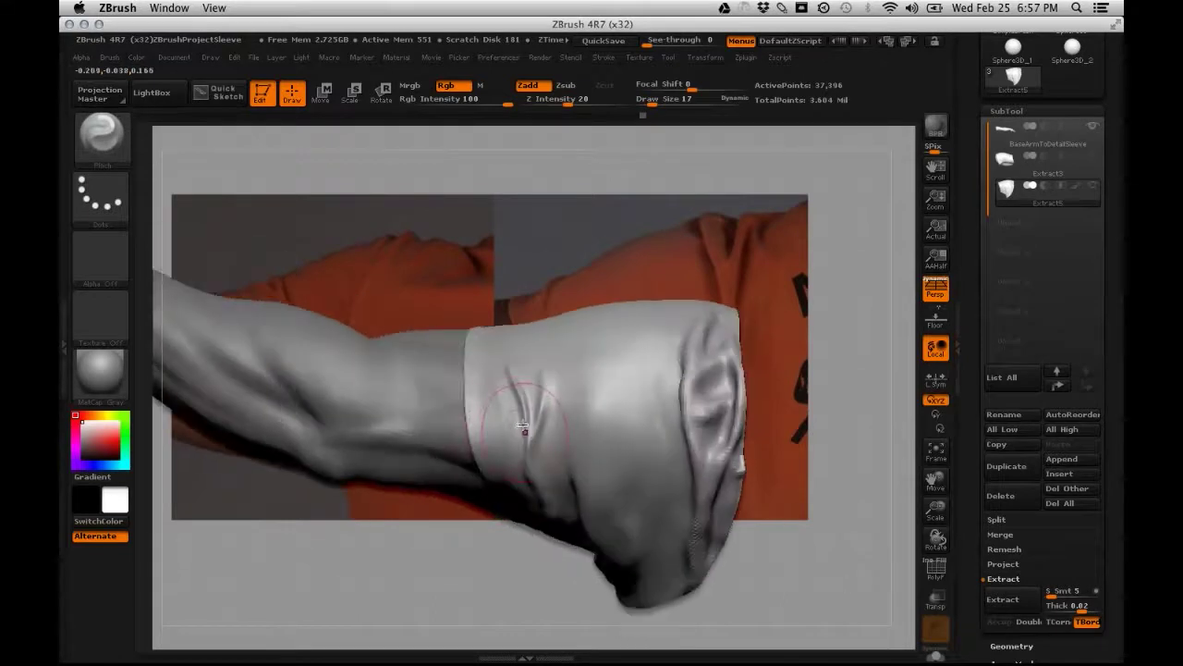
pyautogui.moveTo(529, 407); pyautogui.dragTo(533, 444)
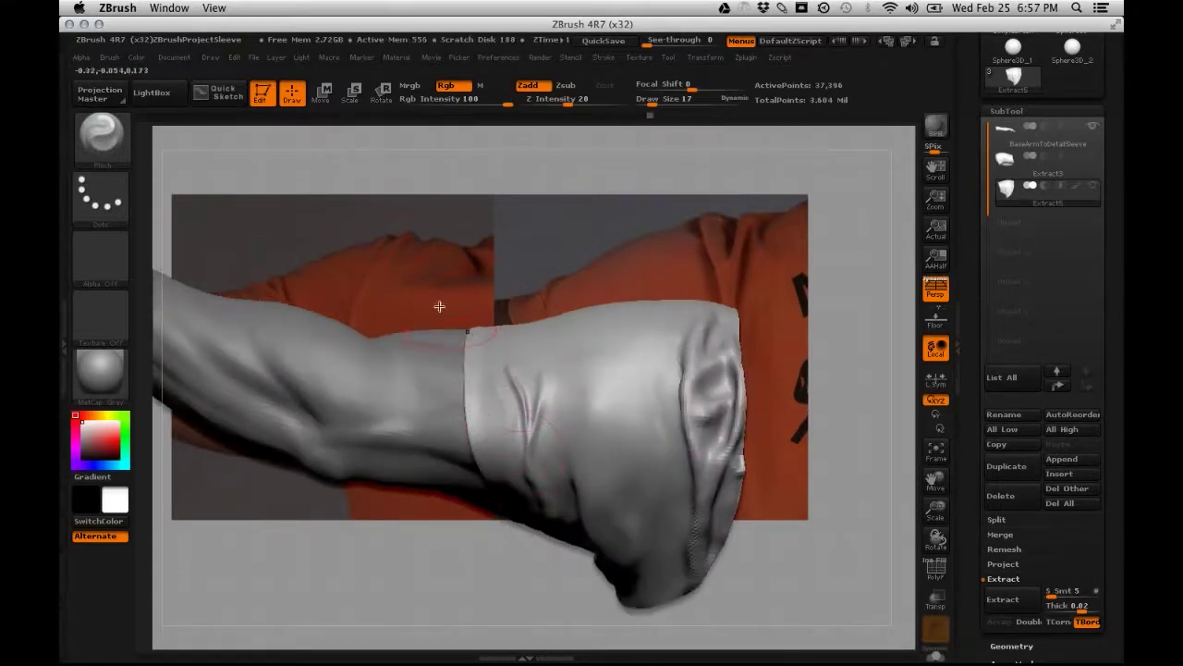
# Switch to the Inflat brush and set its draw size to 5
pyautogui.hotkey('shift', 'F2')
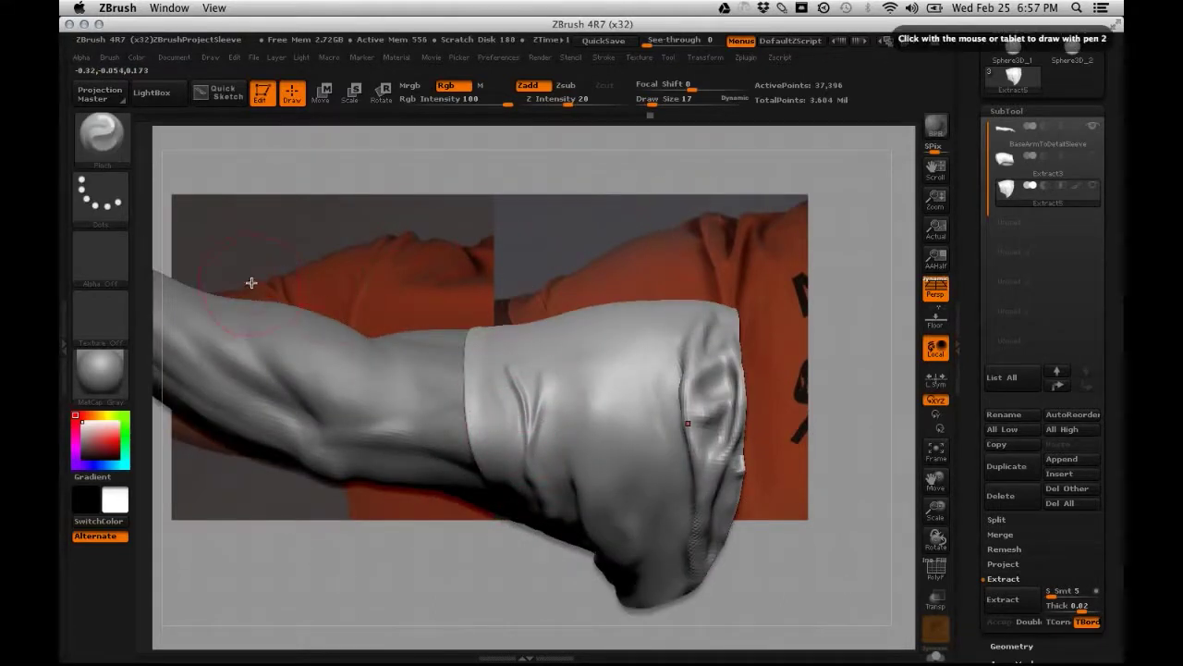
pyautogui.click(114, 154)
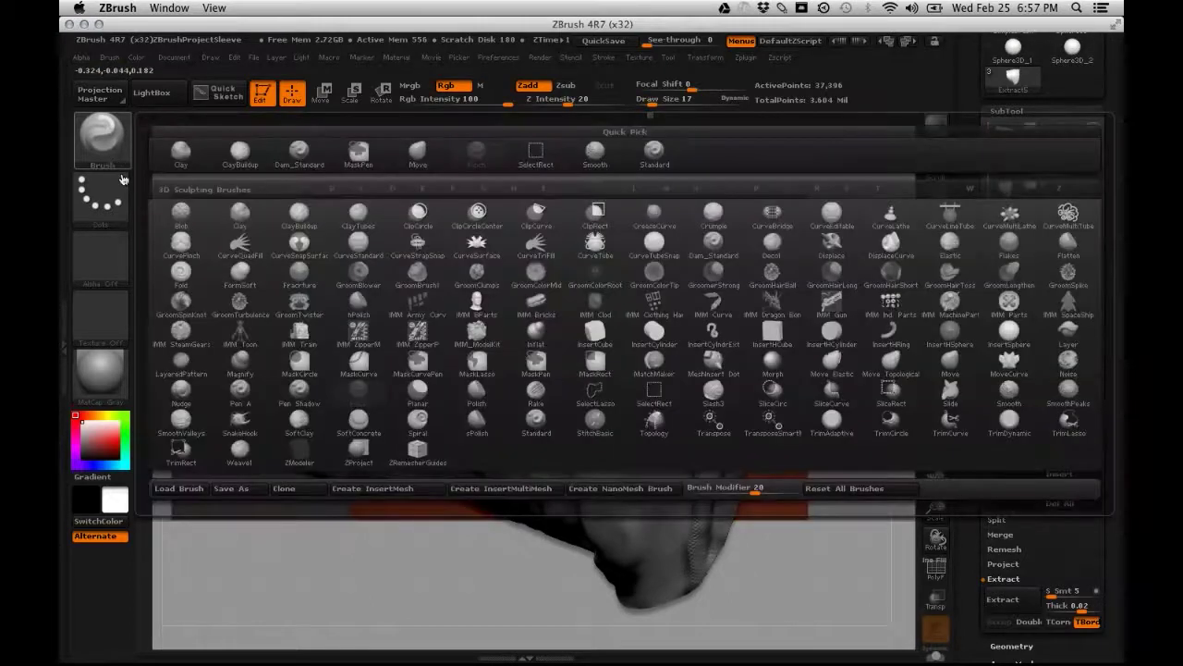
pyautogui.click(97, 164)
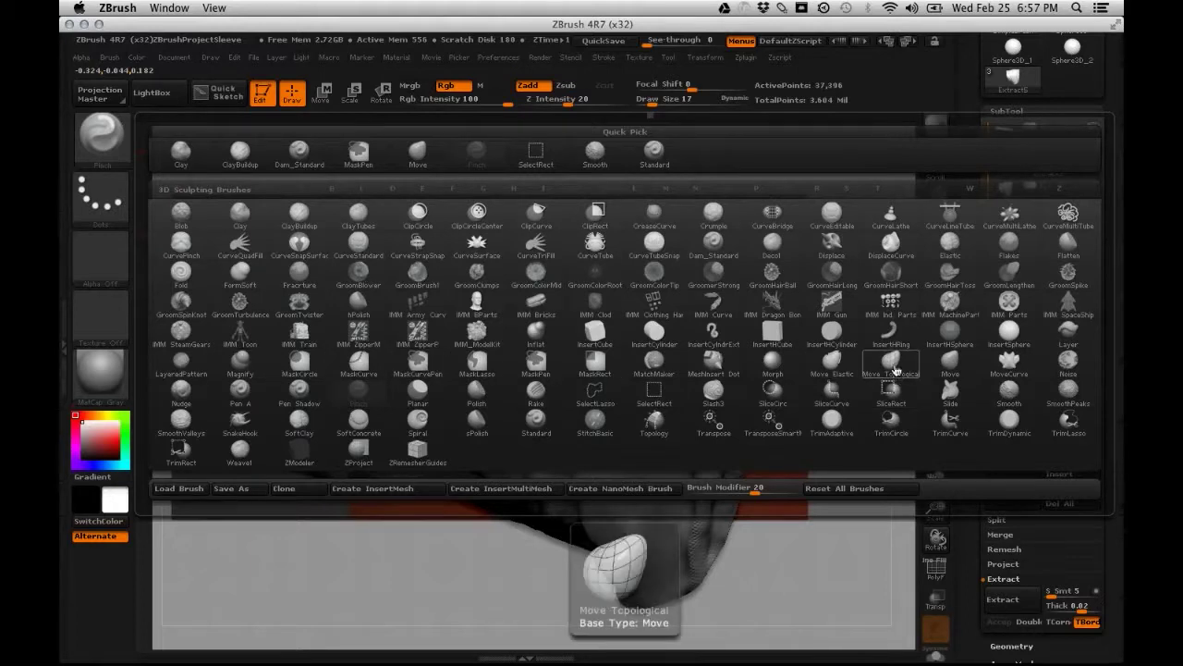
pyautogui.press('i')
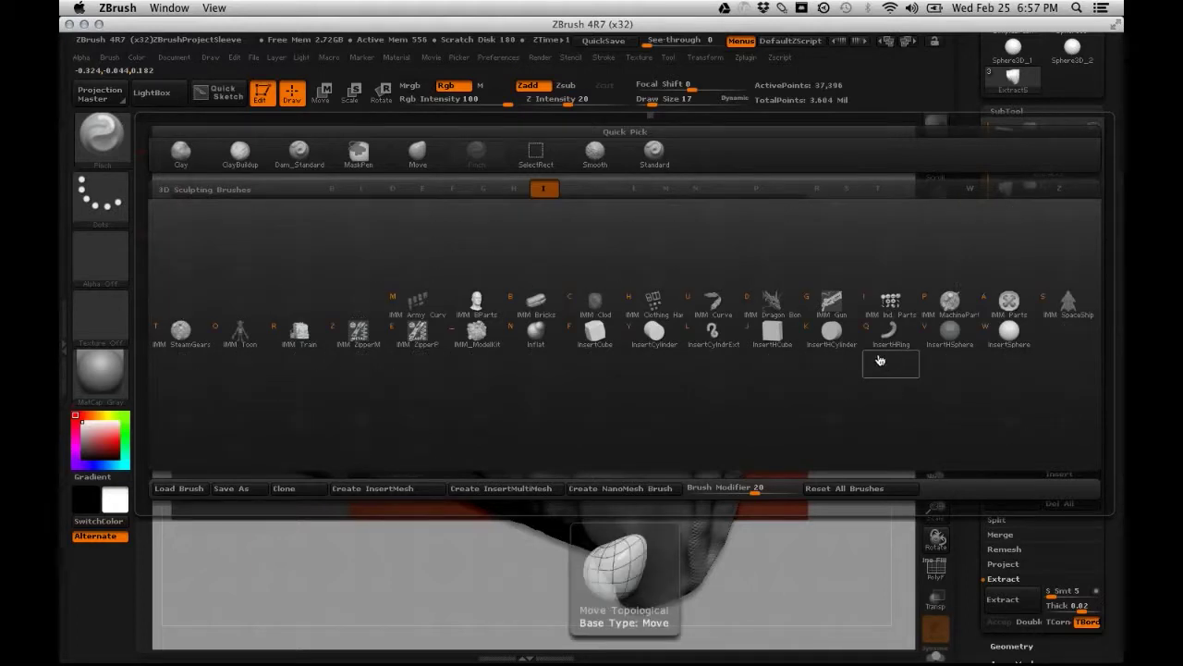
pyautogui.click(522, 340)
pyautogui.press('space')
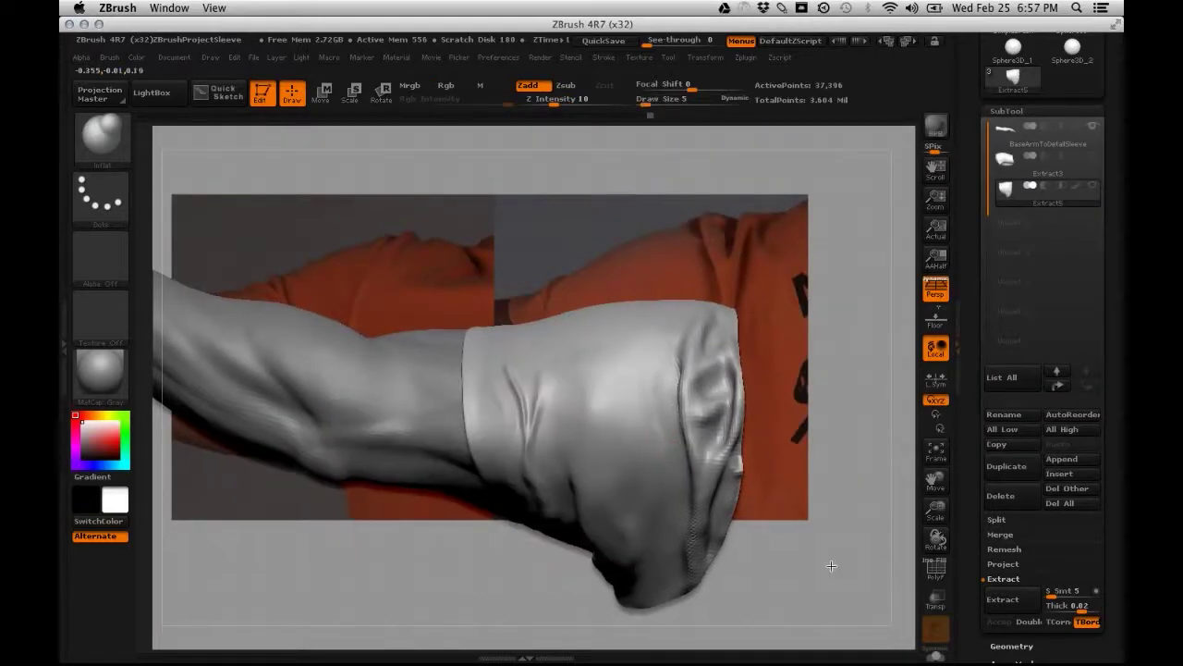
# Inflate the cloth along the cuff-side branch of the Y-shaped crease and smooth its upper end
pyautogui.keyDown('alt'); pyautogui.moveTo(832, 563); pyautogui.dragTo(851, 590); pyautogui.keyUp('alt')
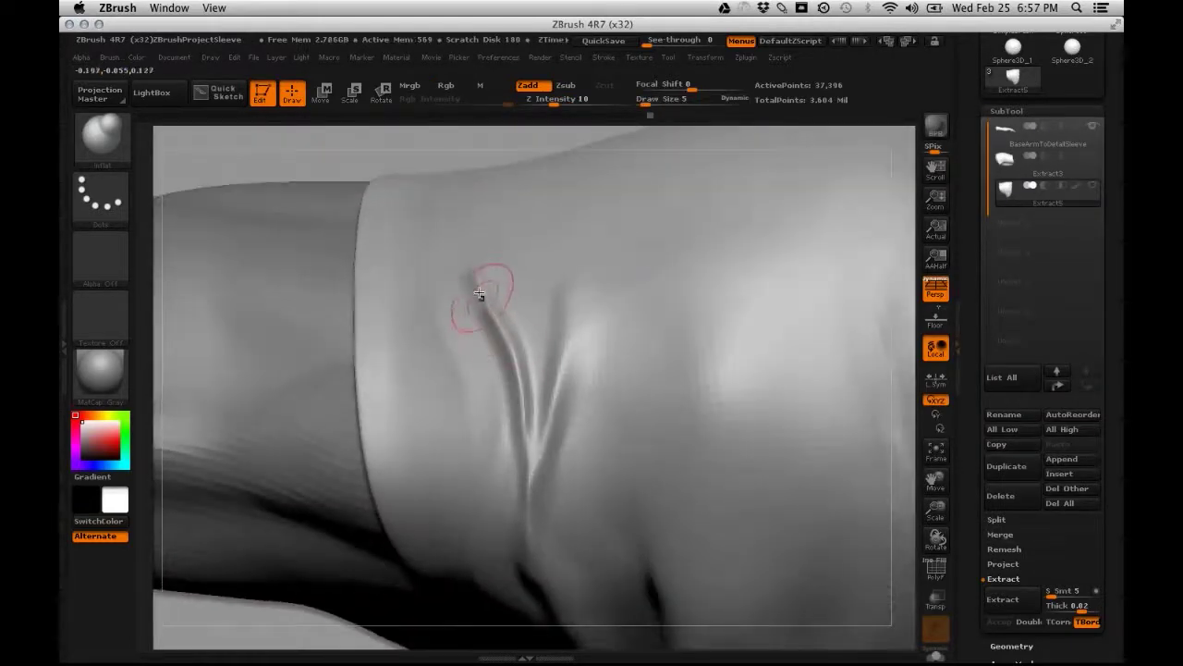
pyautogui.moveTo(481, 298); pyautogui.dragTo(519, 393)
pyautogui.moveTo(482, 298)
pyautogui.mouseDown()
pyautogui.moveTo(531, 460)
pyautogui.moveTo(591, 280)
pyautogui.moveTo(538, 442)
pyautogui.moveTo(526, 541)
pyautogui.moveTo(507, 407)
pyautogui.mouseUp()
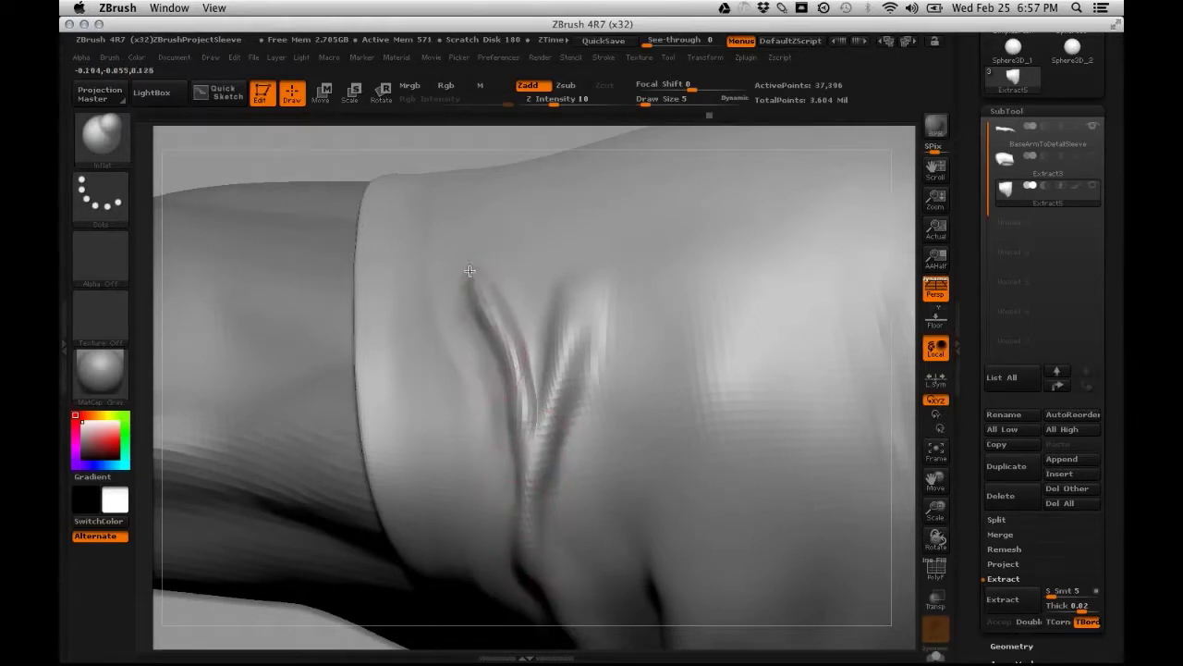
pyautogui.moveTo(483, 277)
pyautogui.keyDown('shift'); pyautogui.mouseDown()
pyautogui.moveTo(552, 277)
pyautogui.moveTo(611, 340)
pyautogui.moveTo(536, 454)
pyautogui.moveTo(483, 330)
pyautogui.mouseUp(); pyautogui.keyUp('shift')
# Build up the stem and shoulder-side branch of the Y-shaped crease with the Inflat brush
pyautogui.moveTo(550, 432); pyautogui.dragTo(537, 500)
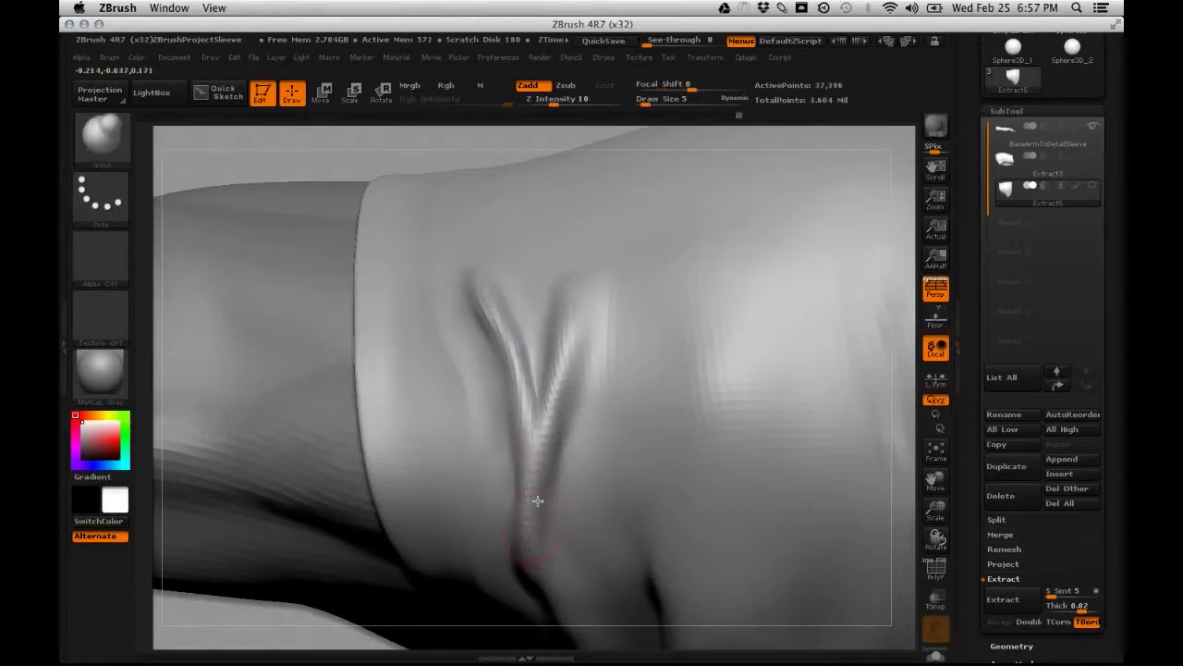
pyautogui.moveTo(583, 426)
pyautogui.mouseDown()
pyautogui.moveTo(613, 338)
pyautogui.moveTo(593, 469)
pyautogui.mouseUp()
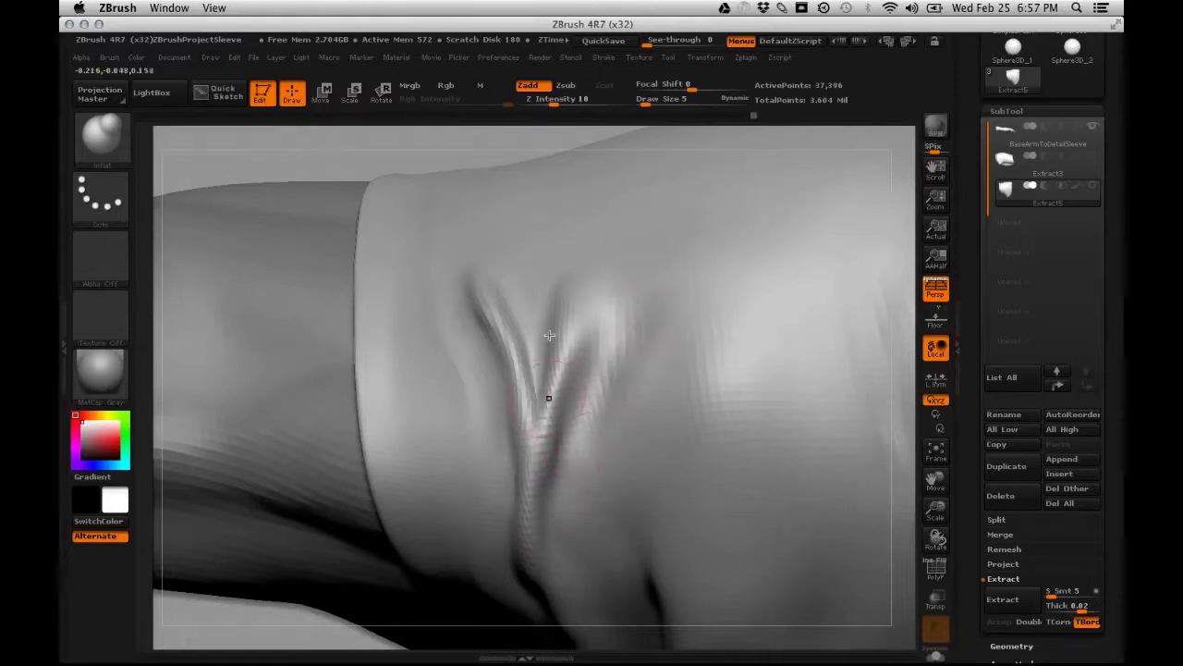
pyautogui.moveTo(549, 334); pyautogui.dragTo(575, 278)
pyautogui.press('shift')
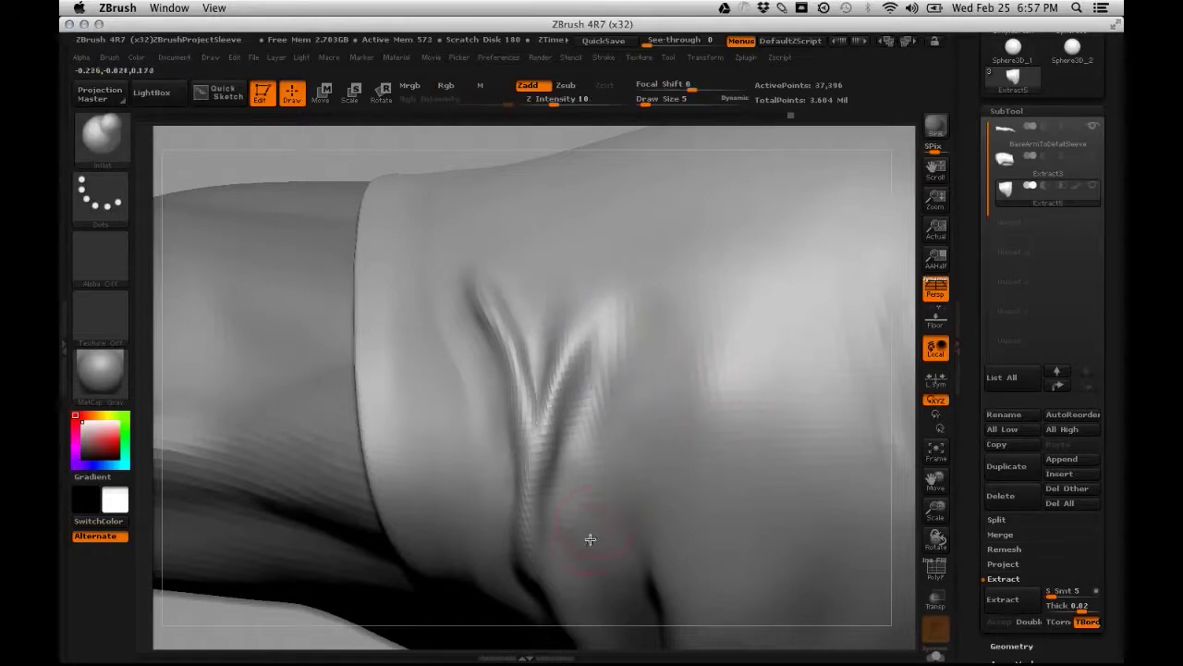
# Smooth the shoulder-side branch of the Y-shaped crease and compare the sleeve's upper edge with the reference photo
pyautogui.press('shift')
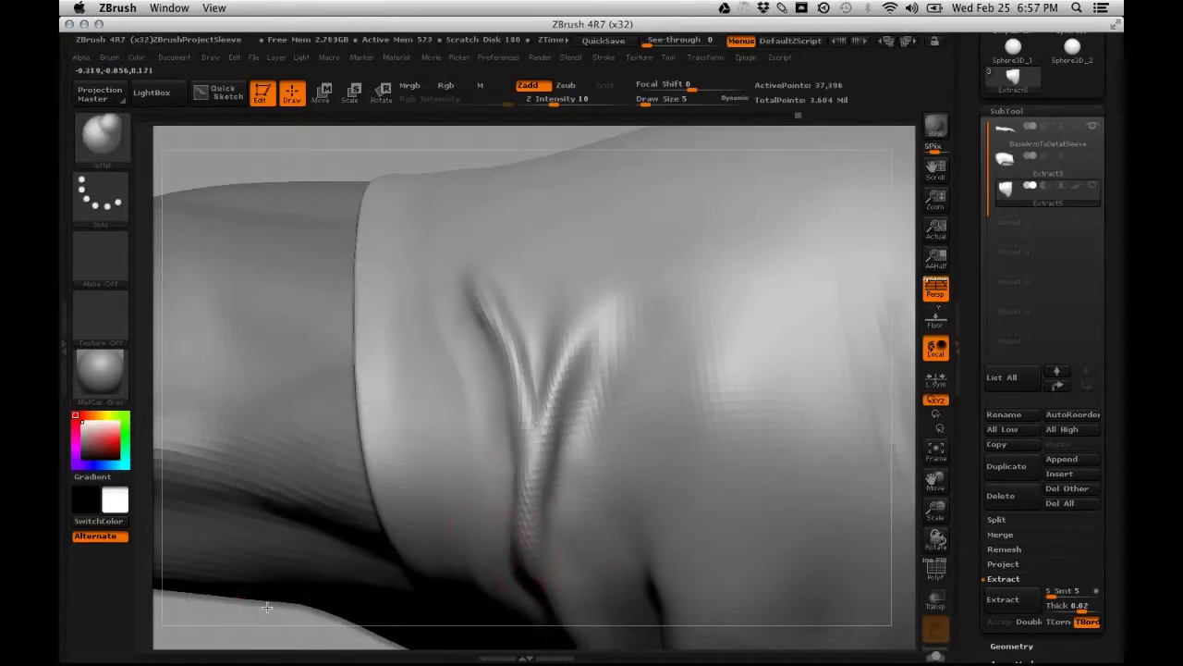
pyautogui.press('f')
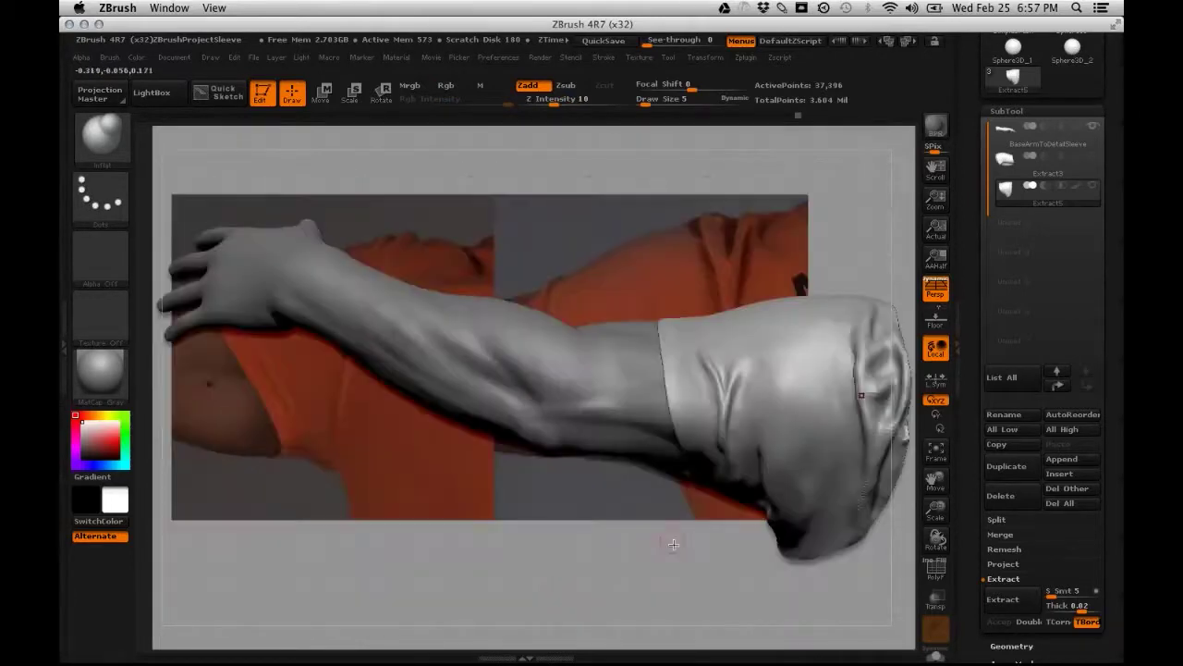
pyautogui.moveTo(673, 592); pyautogui.dragTo(761, 438)
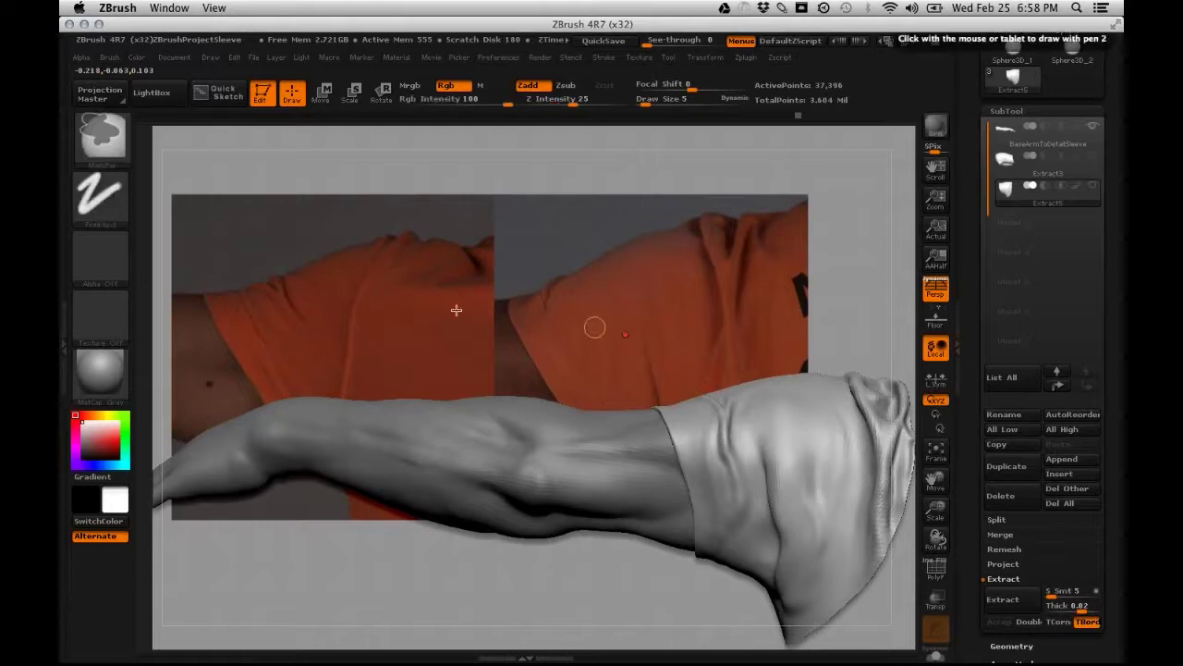
pyautogui.moveTo(295, 309); pyautogui.dragTo(268, 286)
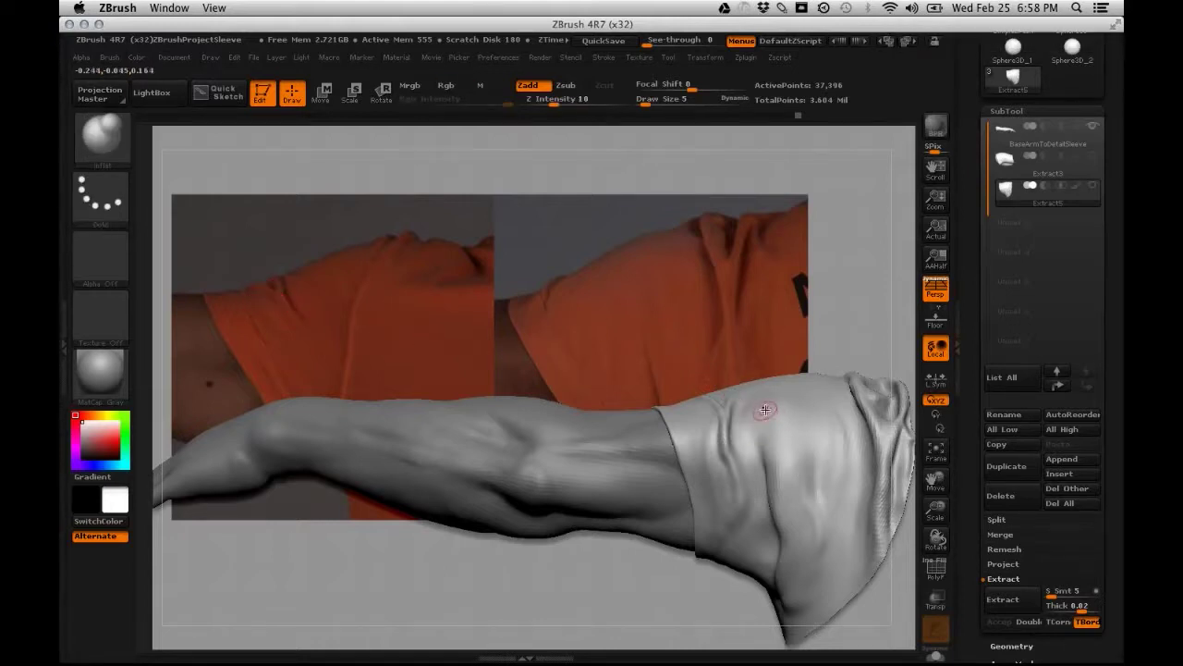
# Raise the Y-shaped crease's upper ends at the sleeve silhouette with the Move brush at draw size 21, and reduce the size to 8
pyautogui.press('b')
pyautogui.press('m')
pyautogui.press('v')
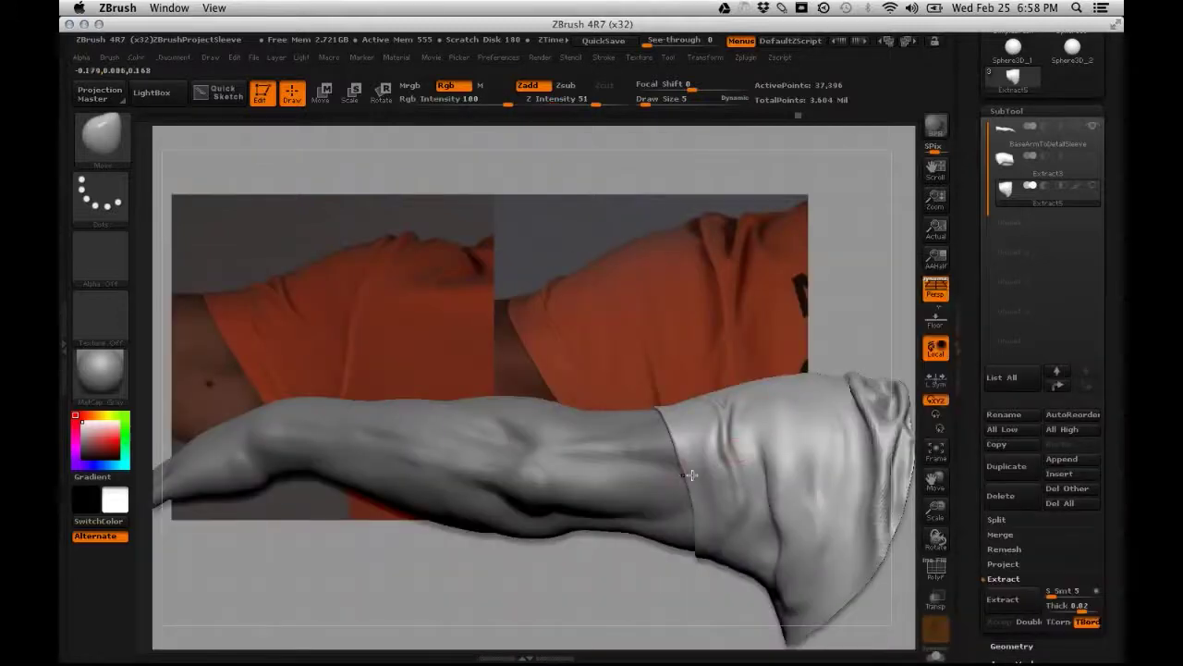
pyautogui.press('space')
pyautogui.moveTo(718, 437); pyautogui.dragTo(724, 439)
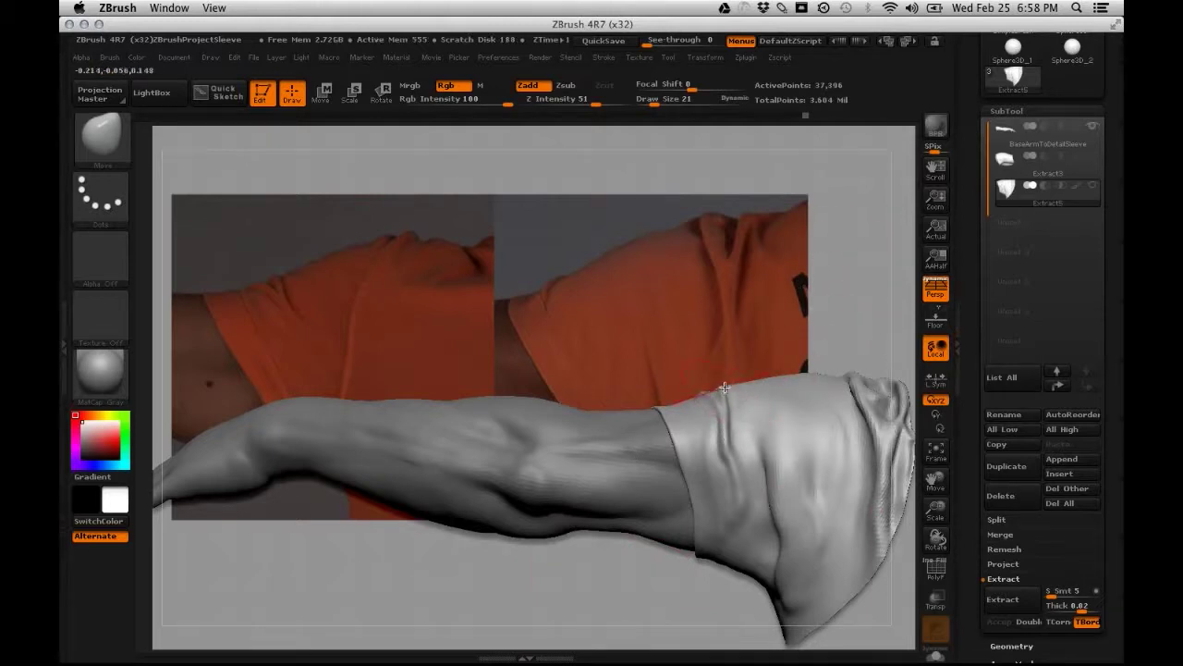
pyautogui.moveTo(839, 333)
pyautogui.mouseDown()
pyautogui.moveTo(849, 368)
pyautogui.moveTo(730, 379)
pyautogui.mouseUp()
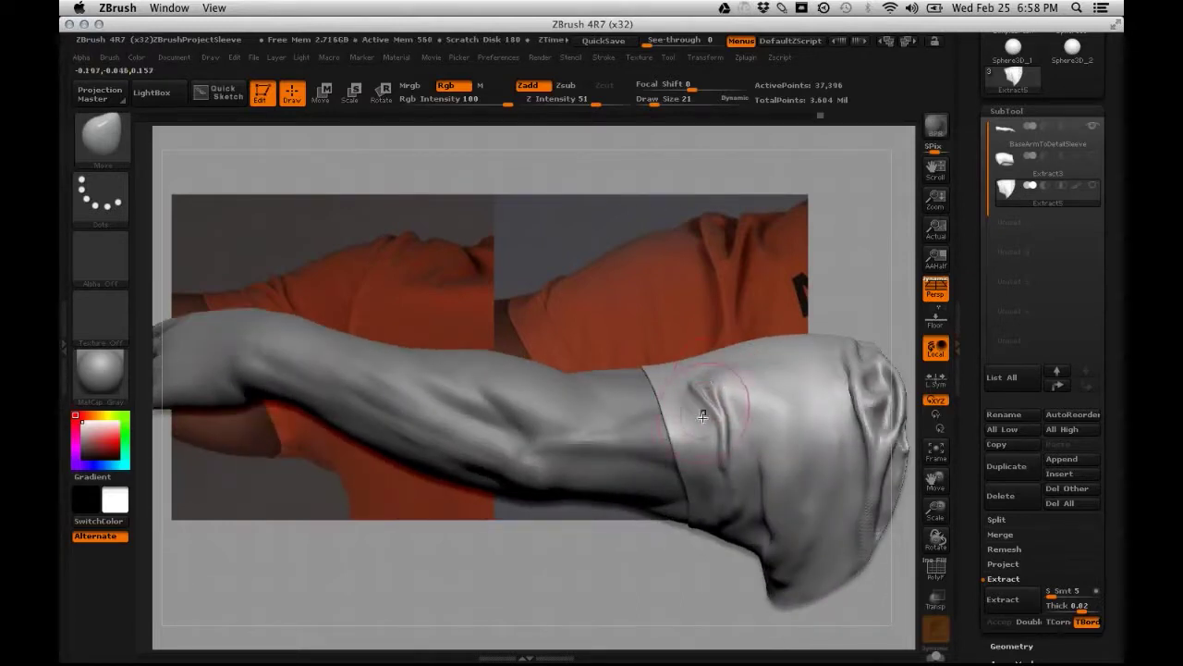
pyautogui.moveTo(705, 565); pyautogui.dragTo(730, 465)
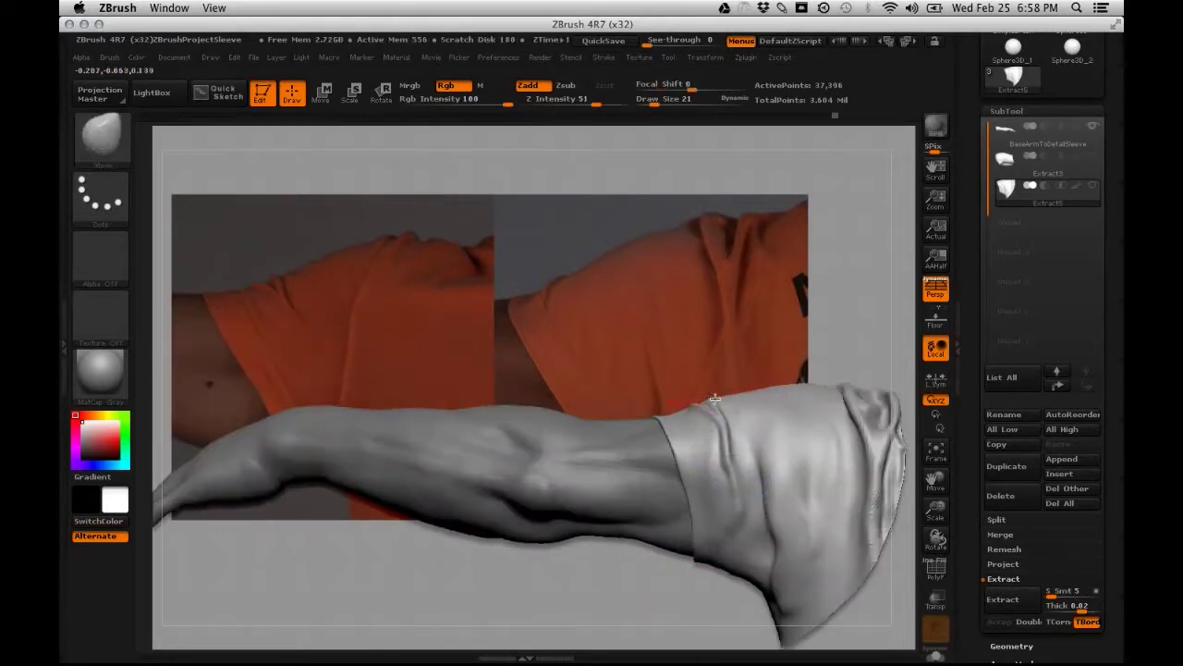
pyautogui.press('space')
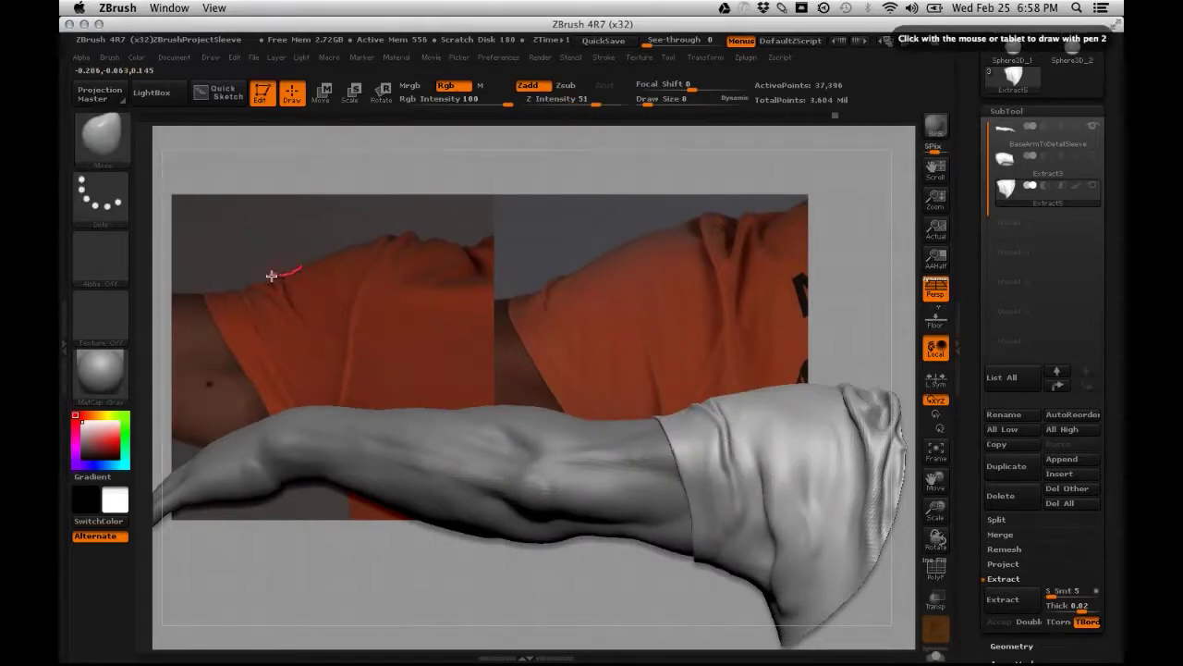
# Trace the shirt's upper contour on the reference photo, compare it with the sleeve's silhouette, and clear the tracing
pyautogui.moveTo(271, 276); pyautogui.dragTo(265, 282)
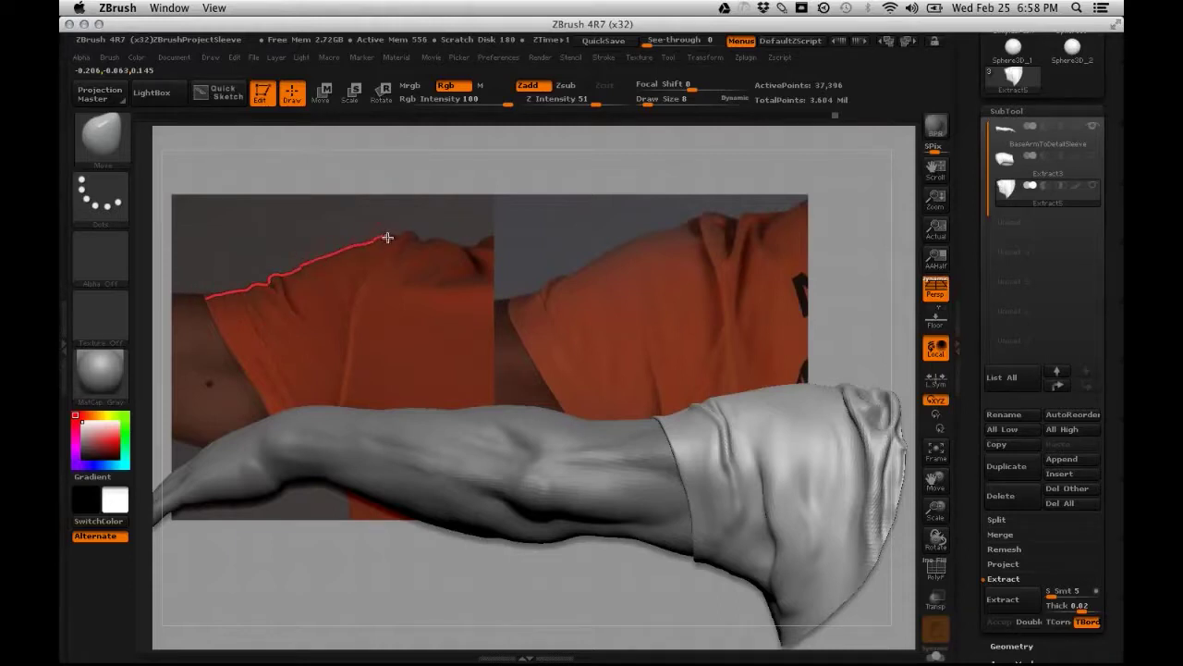
pyautogui.moveTo(387, 237); pyautogui.dragTo(405, 232)
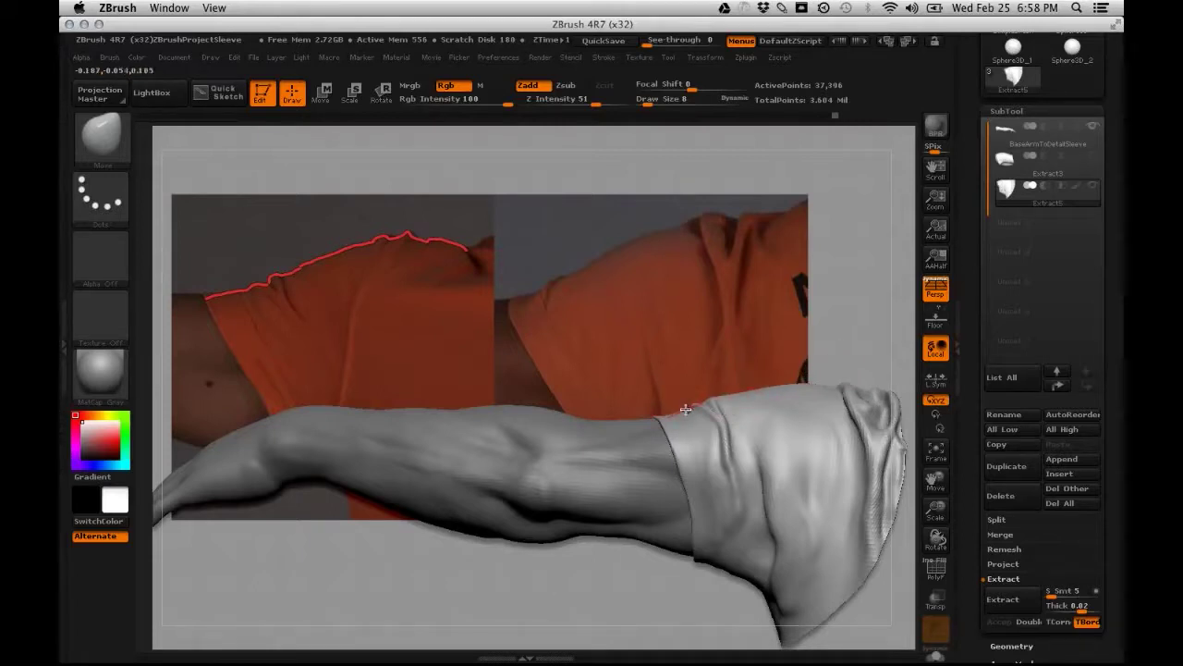
pyautogui.moveTo(749, 392); pyautogui.dragTo(856, 410)
pyautogui.hotkey('ctrl', '`')
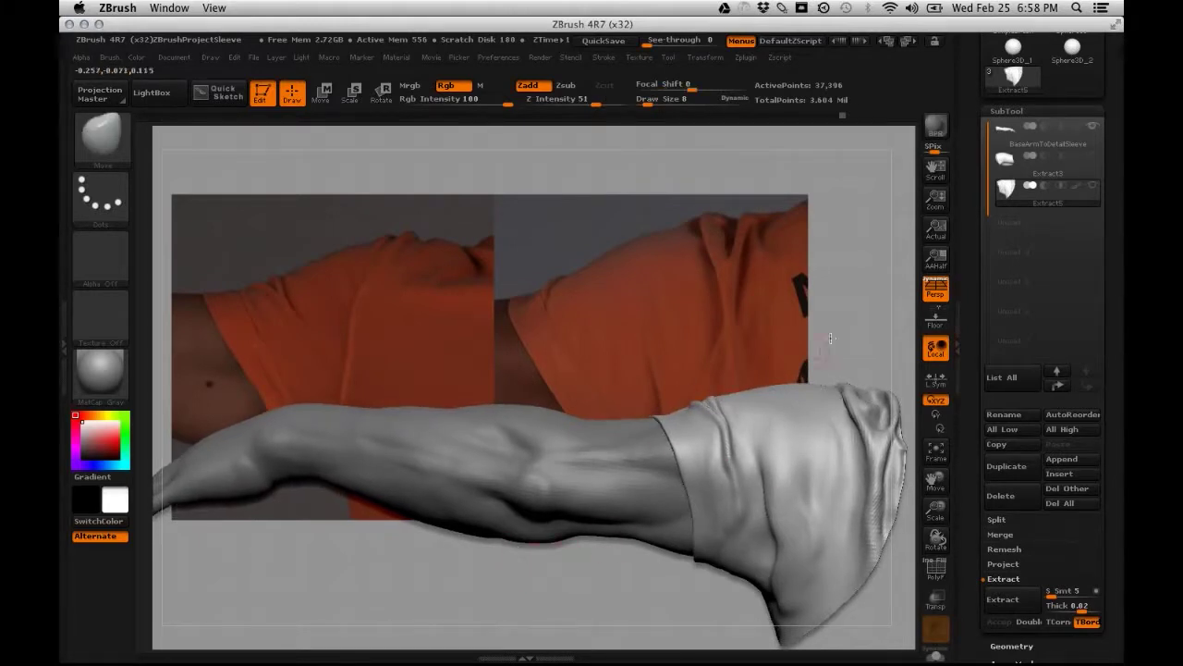
# Pull the tips of the Y-shaped crease outward at the sleeve's upper silhouette with the Move brush
pyautogui.keyDown('alt'); pyautogui.moveTo(850, 317); pyautogui.dragTo(743, 283); pyautogui.keyUp('alt')
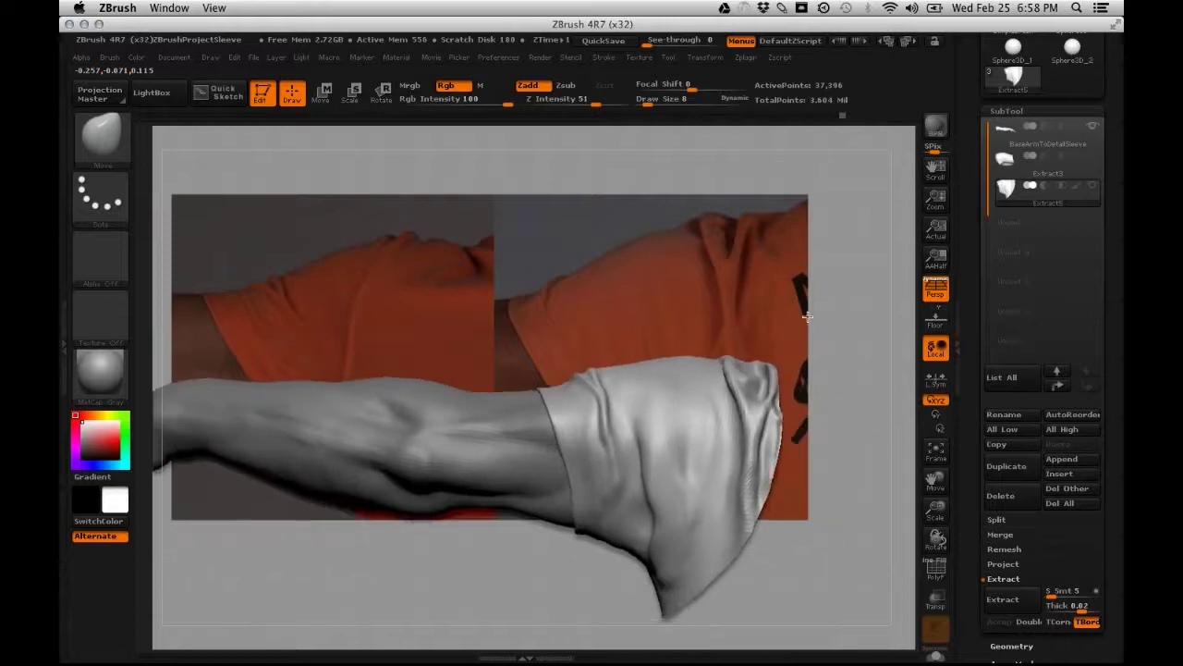
pyautogui.keyDown('alt'); pyautogui.moveTo(808, 317); pyautogui.dragTo(813, 360); pyautogui.keyUp('alt')
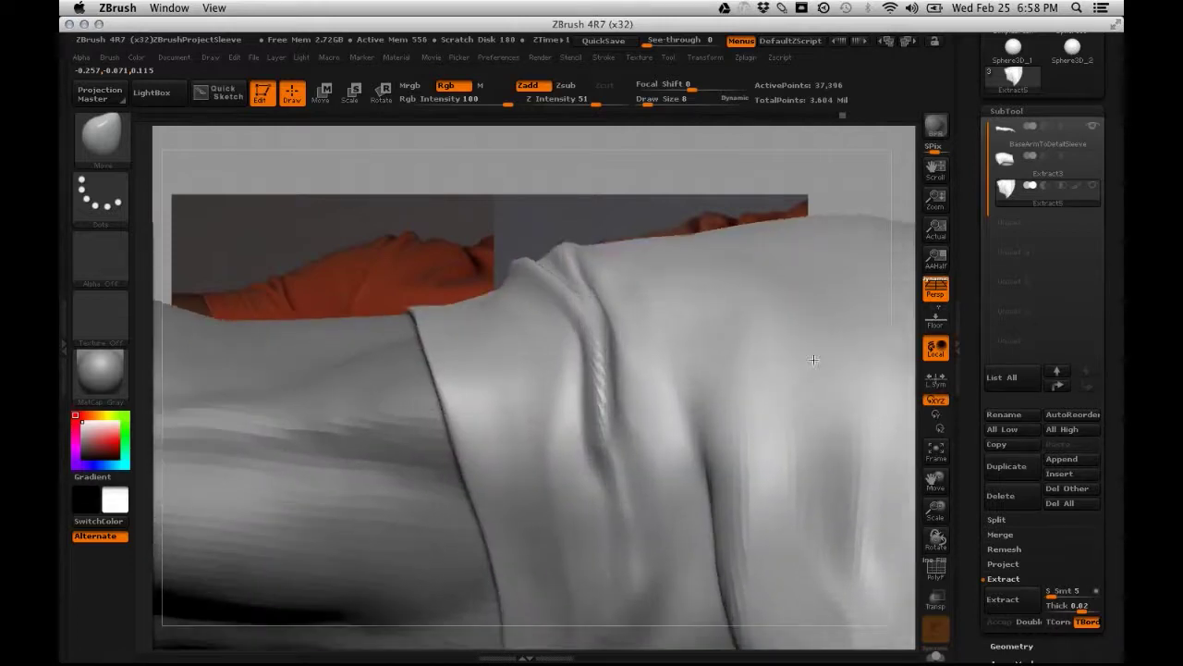
pyautogui.moveTo(549, 263); pyautogui.dragTo(536, 261, button='right')
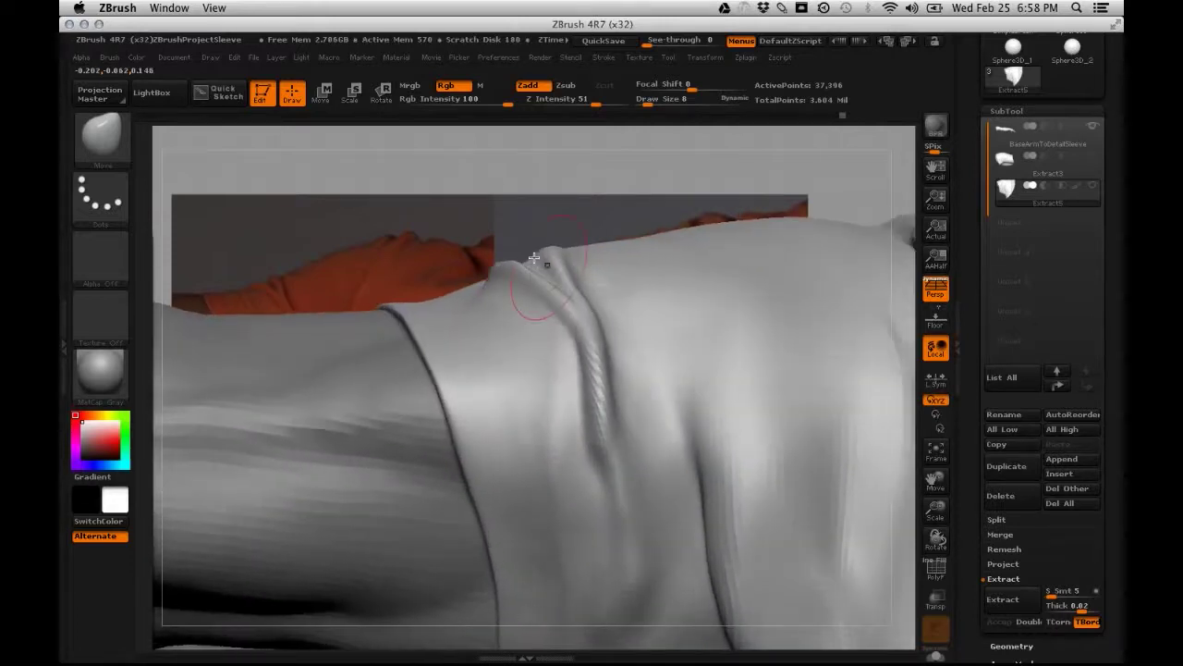
pyautogui.moveTo(546, 258)
pyautogui.mouseDown()
pyautogui.moveTo(497, 284)
pyautogui.moveTo(553, 240)
pyautogui.mouseUp()
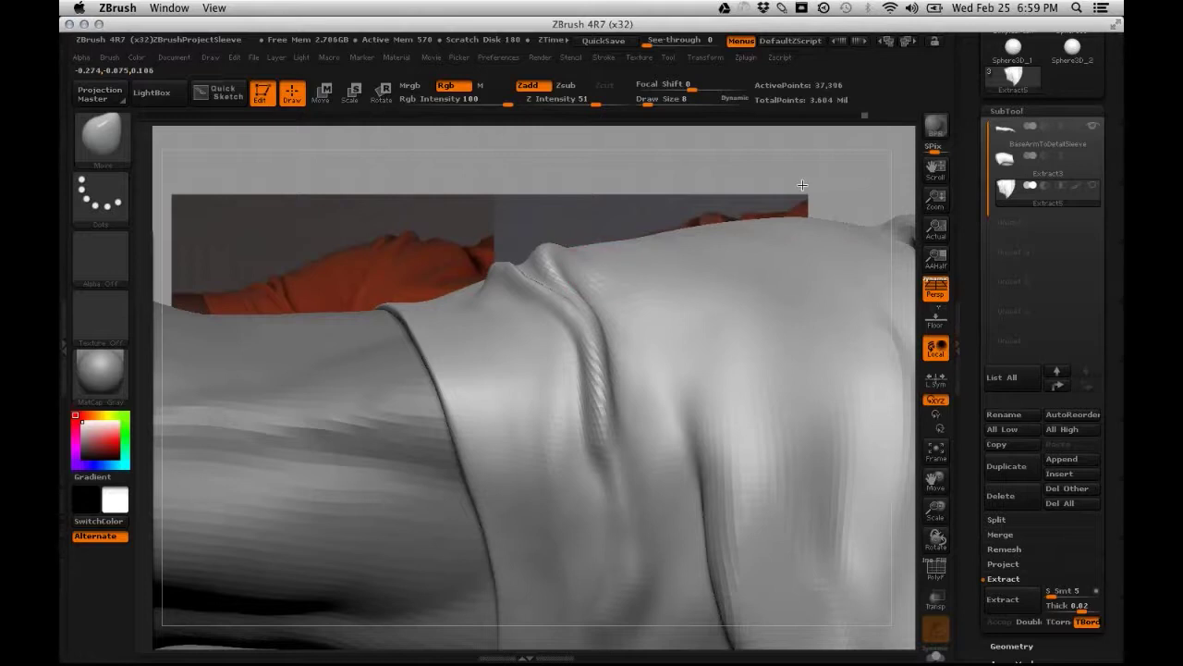
# Smooth the branches and stem of the Y-shaped crease and adjust its shoulder-side tip with the Move brush
pyautogui.moveTo(803, 185); pyautogui.dragTo(736, 222)
pyautogui.keyDown('shift'); pyautogui.moveTo(589, 342); pyautogui.dragTo(489, 286); pyautogui.keyUp('shift')
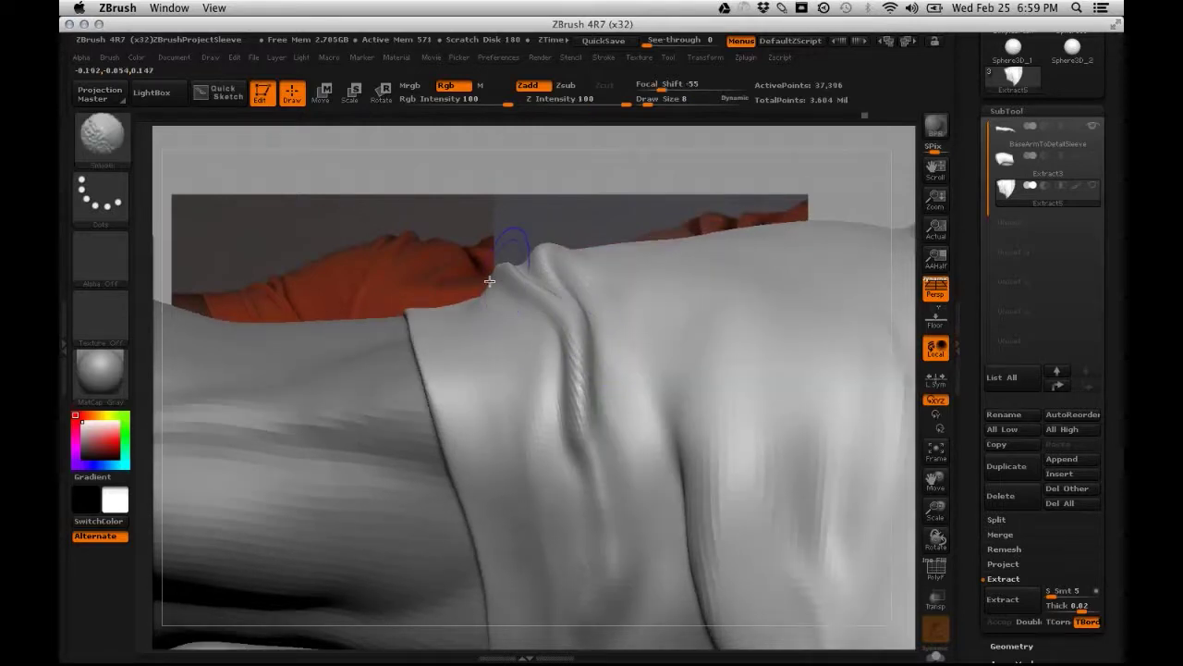
pyautogui.keyDown('shift'); pyautogui.moveTo(597, 474); pyautogui.dragTo(585, 571); pyautogui.keyUp('shift')
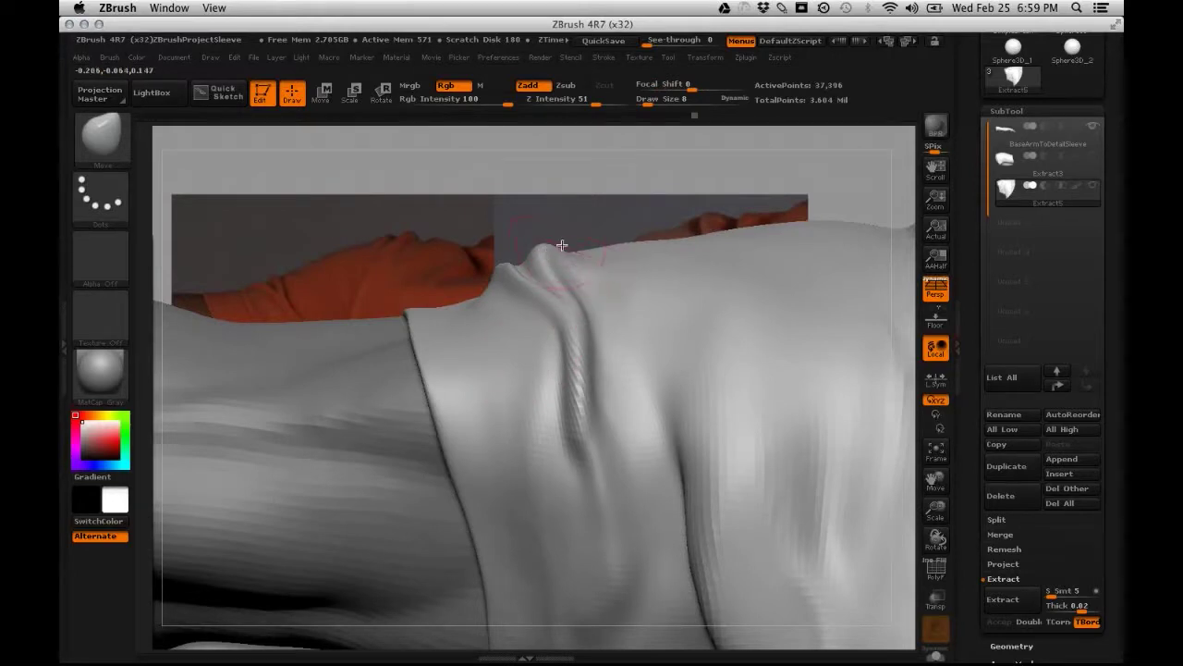
pyautogui.moveTo(633, 238); pyautogui.dragTo(630, 231)
pyautogui.moveTo(723, 203); pyautogui.dragTo(670, 314)
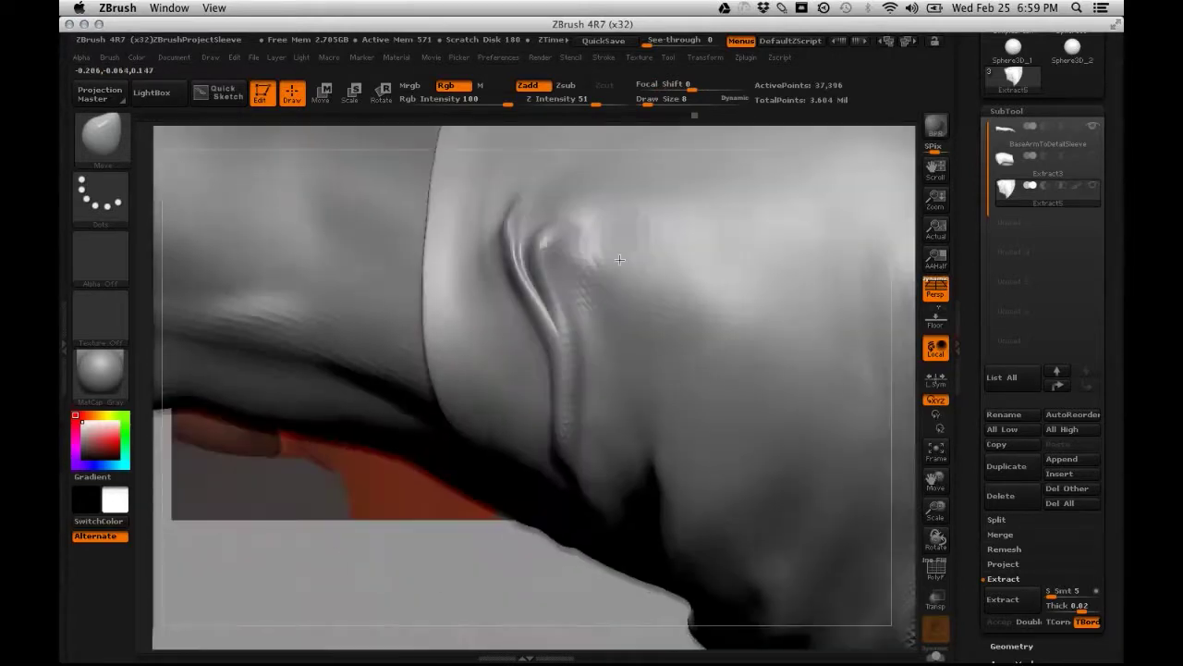
pyautogui.moveTo(558, 224)
pyautogui.keyDown('shift'); pyautogui.mouseDown()
pyautogui.moveTo(542, 224)
pyautogui.moveTo(543, 248)
pyautogui.moveTo(568, 188)
pyautogui.mouseUp(); pyautogui.keyUp('shift')
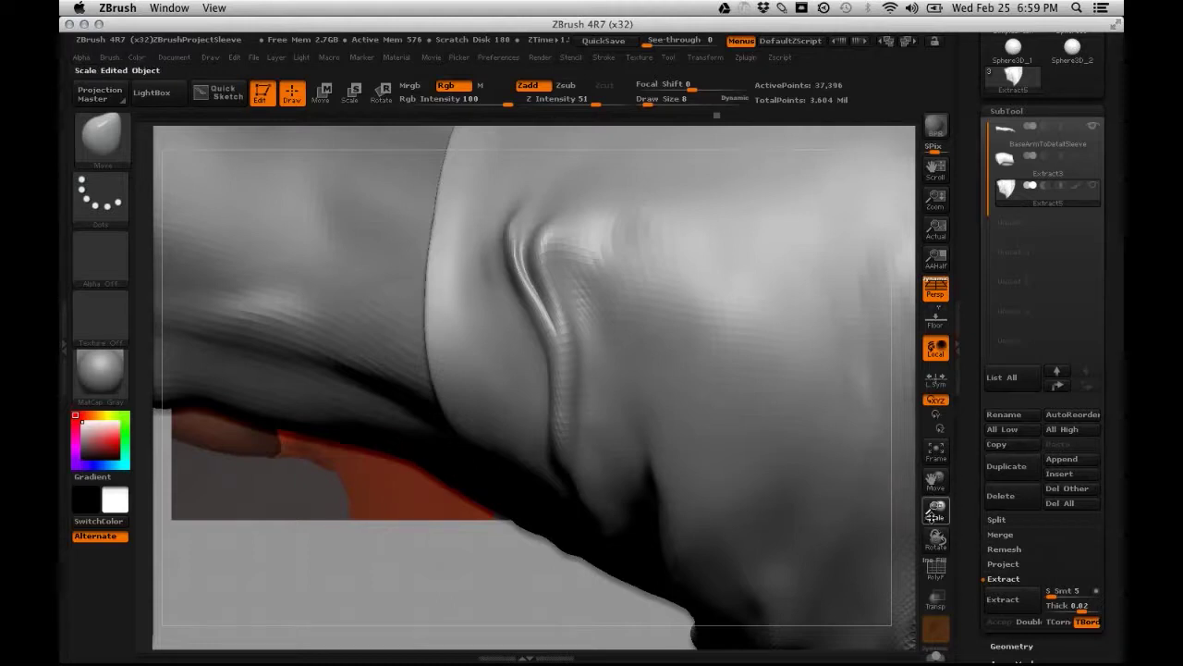
# Review the whole sleeve beside the reference photos, switch to Maya to view its scene, and return to ZBrush
pyautogui.moveTo(936, 511)
pyautogui.mouseDown()
pyautogui.moveTo(935, 564)
pyautogui.moveTo(927, 431)
pyautogui.moveTo(886, 434)
pyautogui.mouseUp()
pyautogui.moveTo(631, 497); pyautogui.dragTo(678, 370)
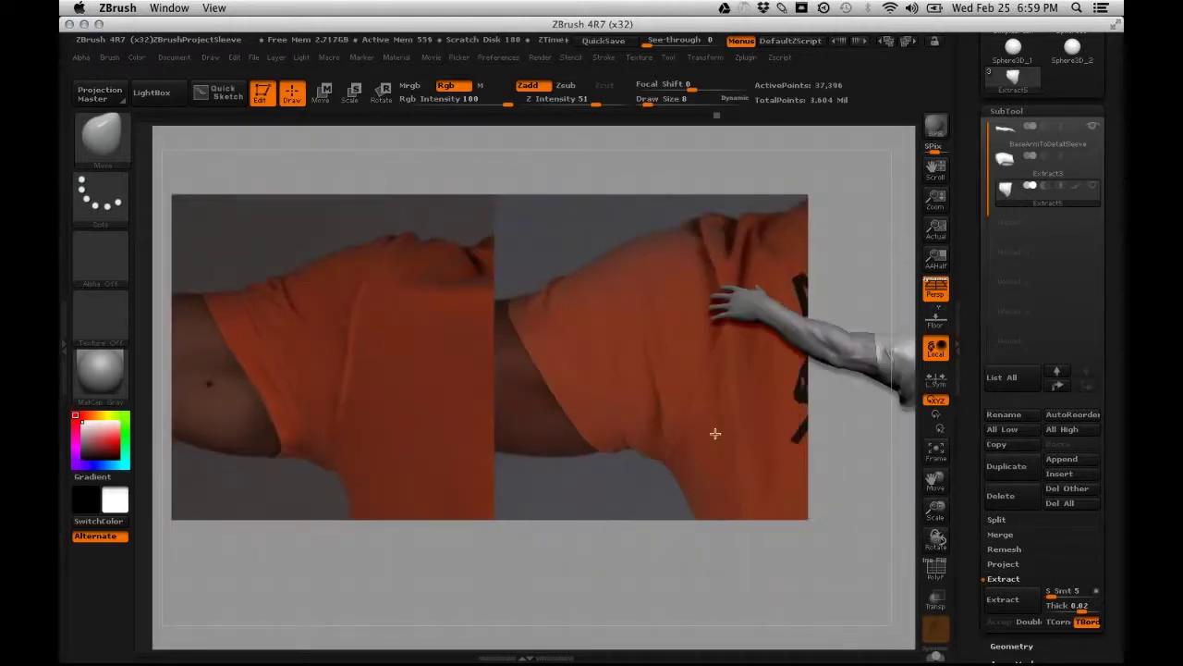
pyautogui.moveTo(715, 433); pyautogui.dragTo(568, 392)
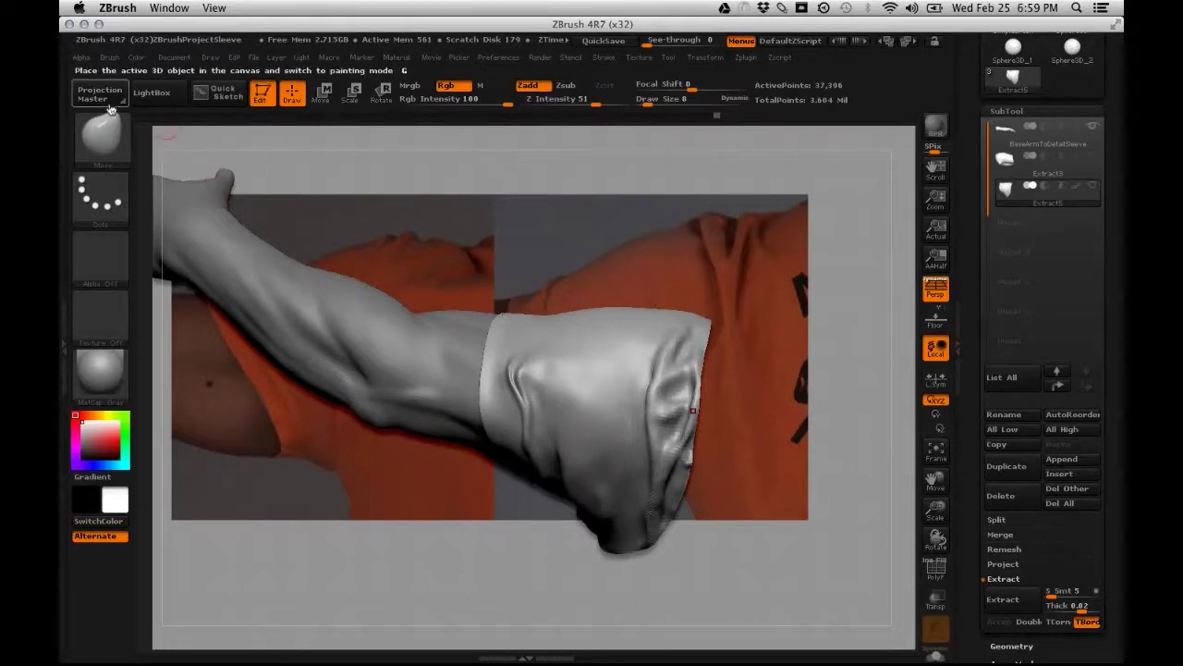
pyautogui.click(86, 25)
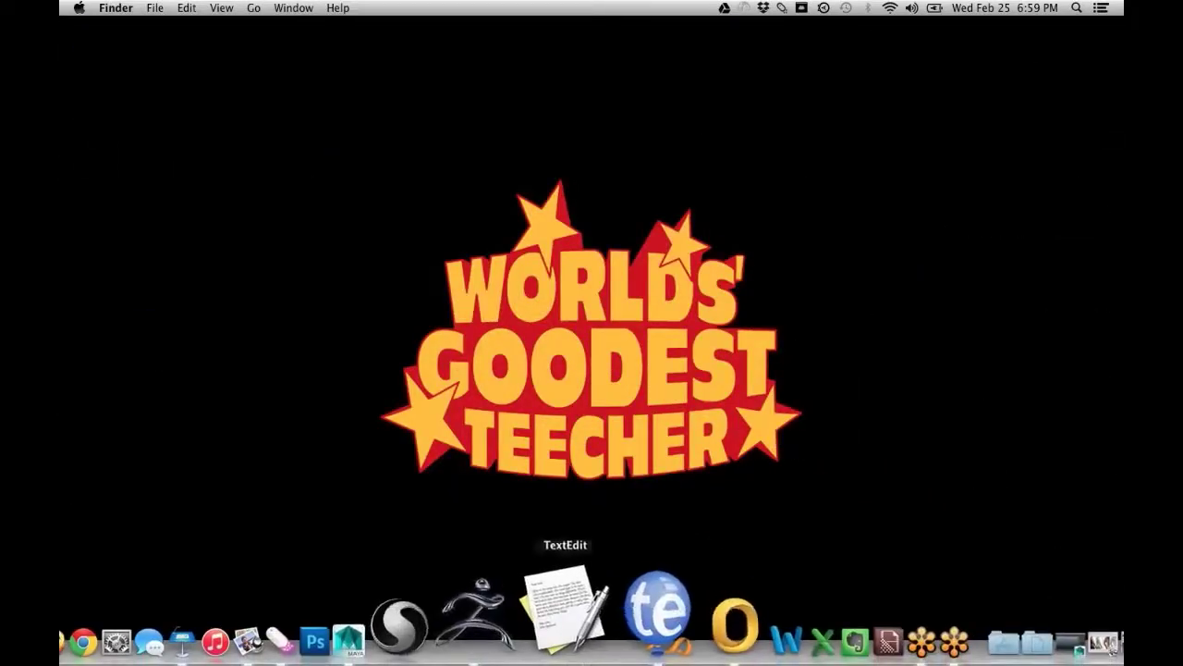
pyautogui.click(958, 592)
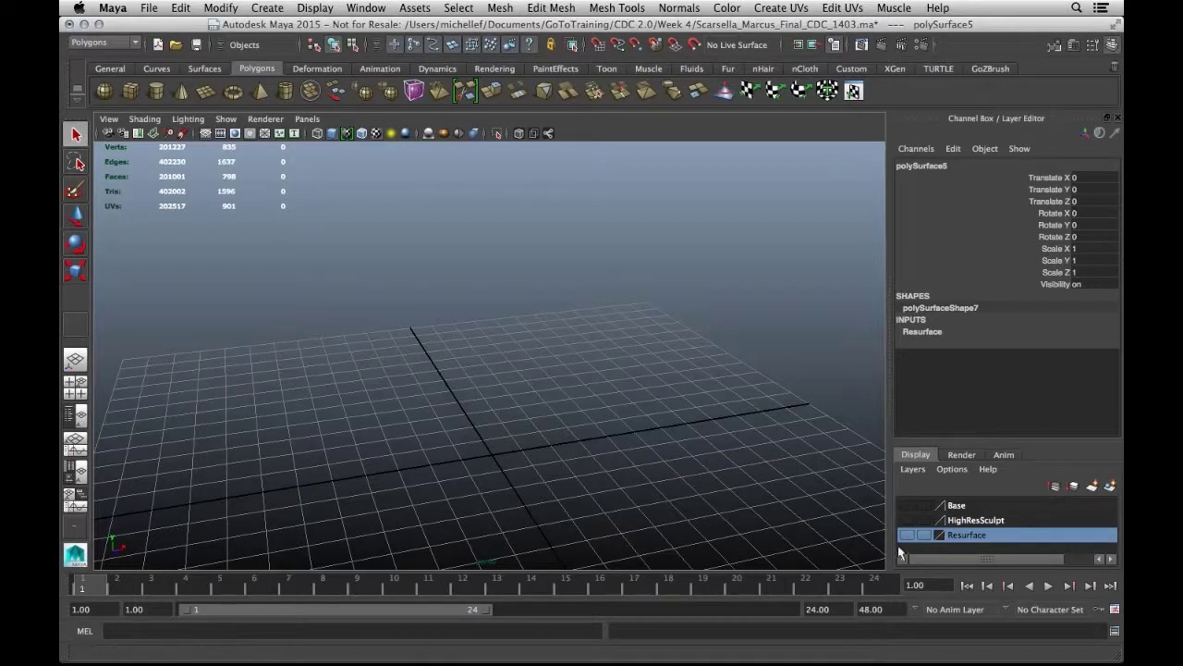
pyautogui.moveTo(135, 662)
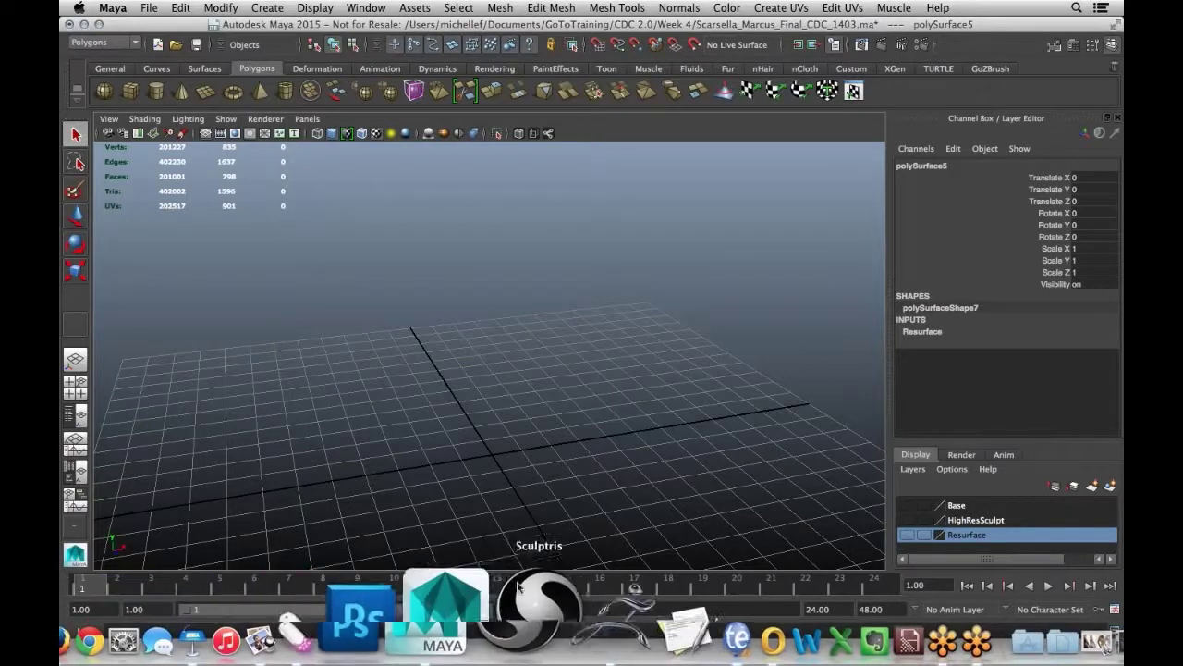
pyautogui.click(549, 638)
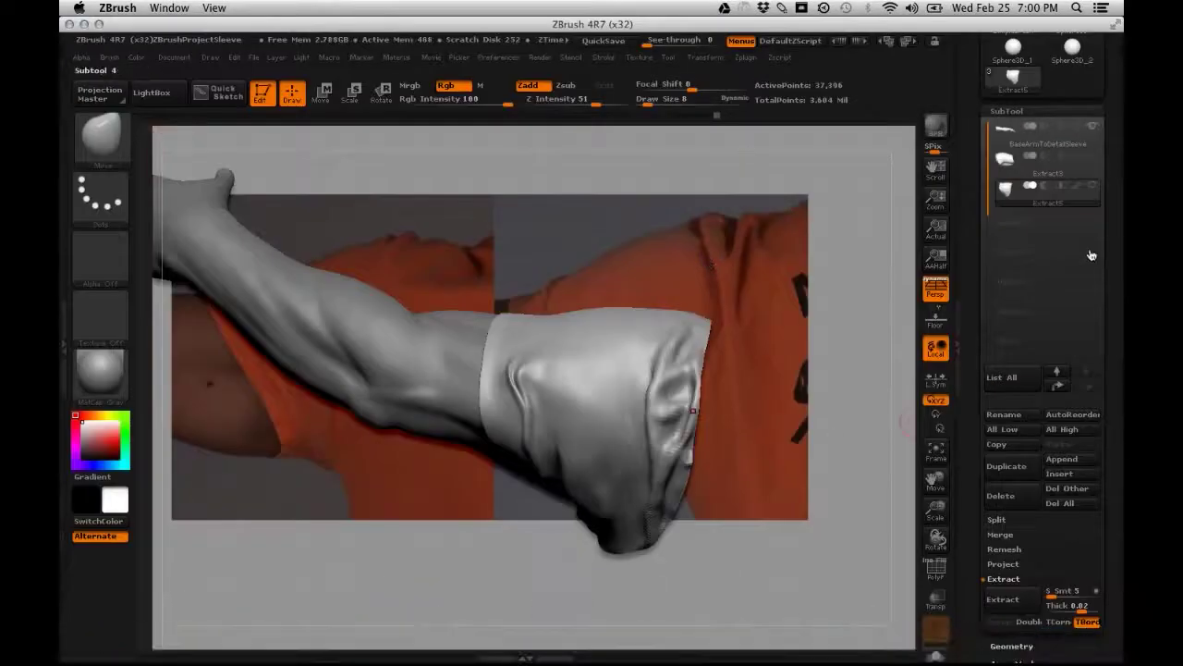
# Check the sleeve's active point count and open the Decimation Master plugin settings
pyautogui.moveTo(1111, 259); pyautogui.dragTo(1111, 291)
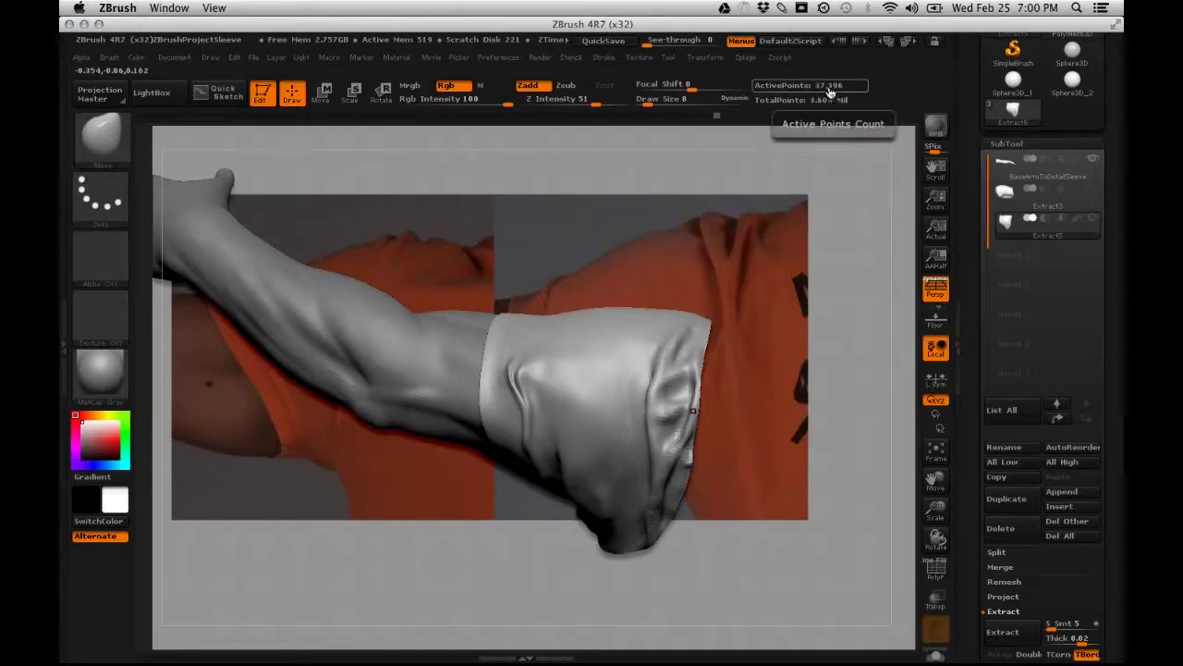
pyautogui.click(740, 58)
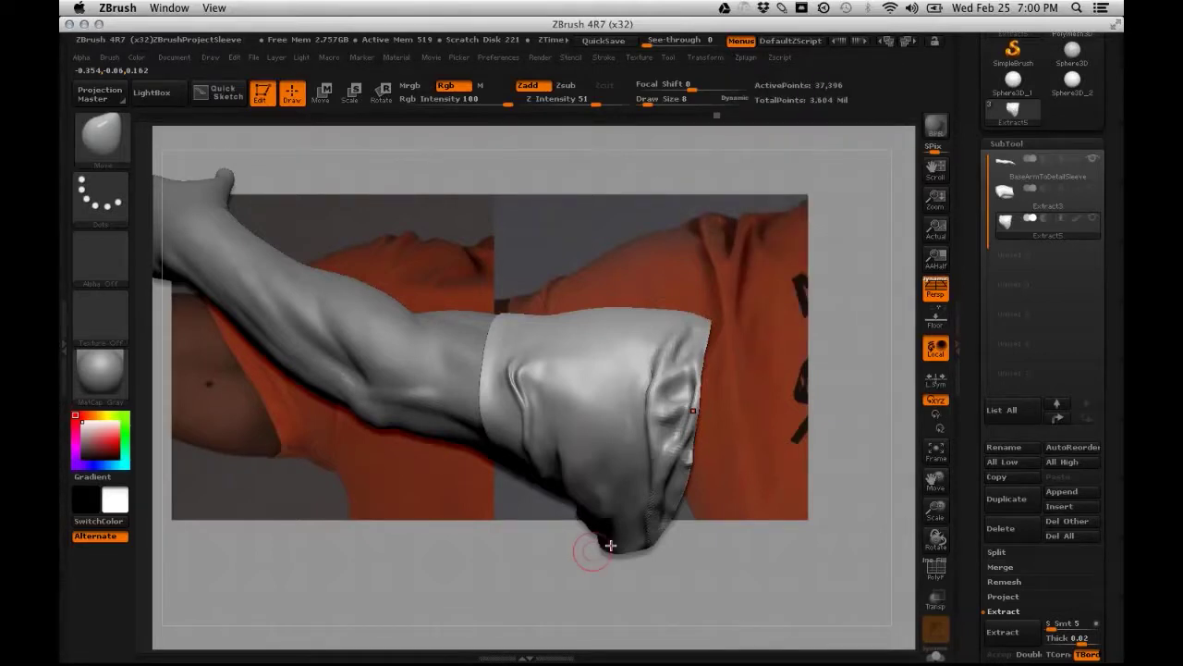
pyautogui.press('ctrl')
pyautogui.moveTo(751, 71)
pyautogui.mouseDown()
pyautogui.moveTo(770, 78)
pyautogui.moveTo(747, 104)
pyautogui.mouseUp()
pyautogui.hotkey('ctrl', '2')
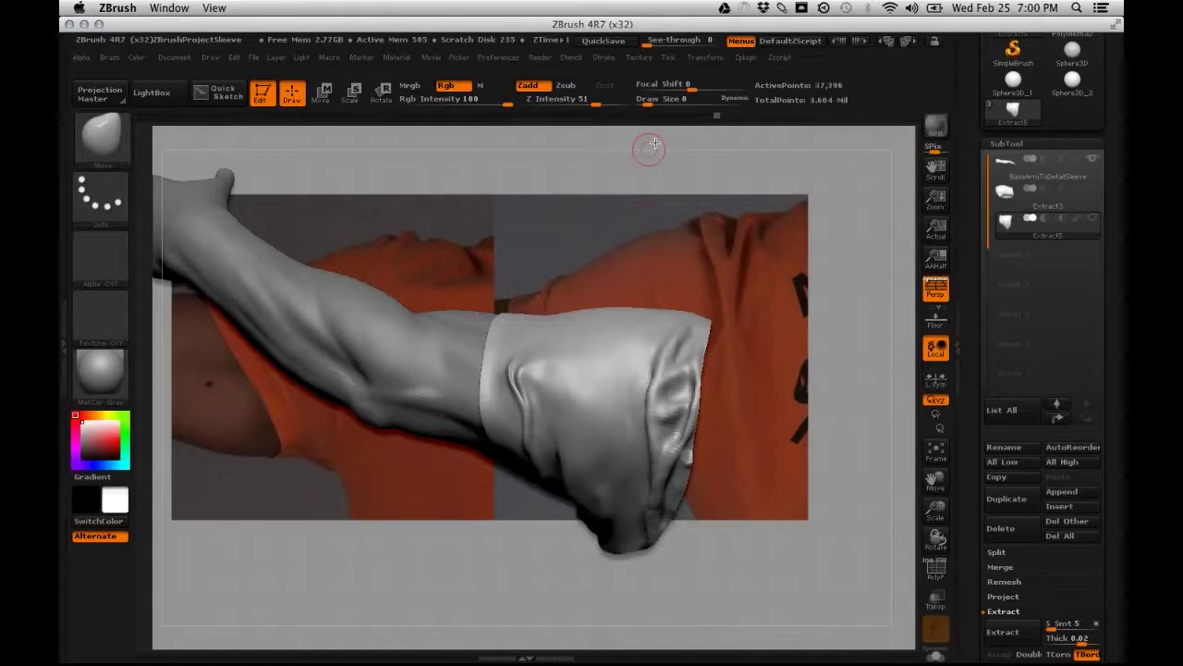
pyautogui.click(745, 57)
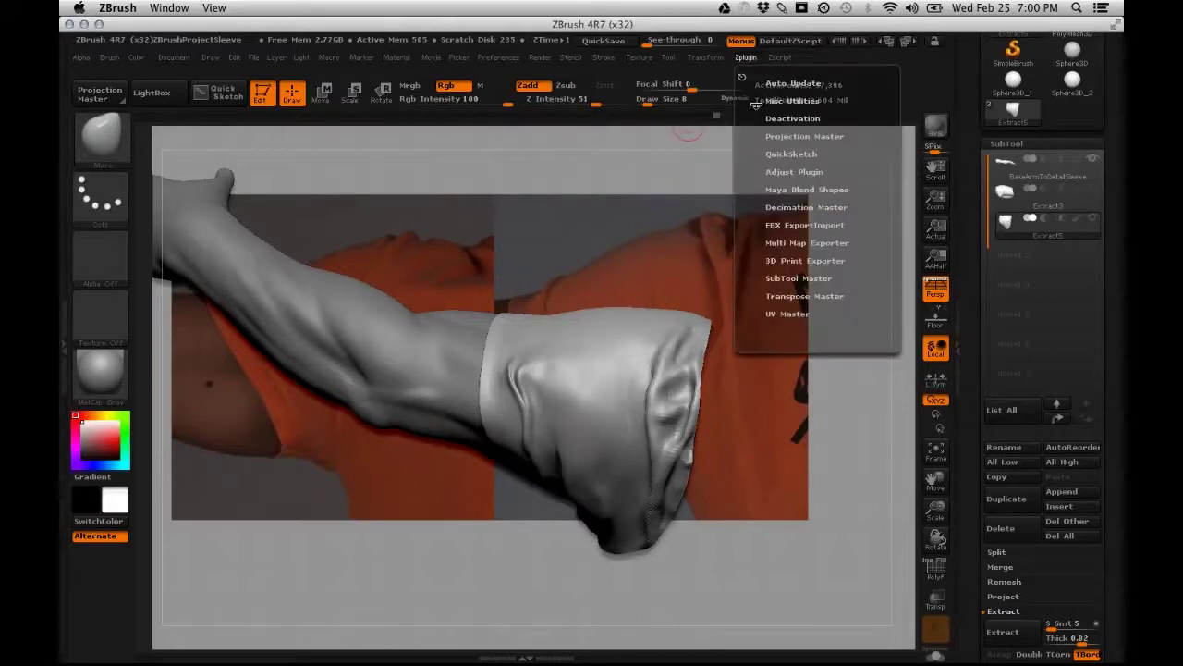
pyautogui.click(793, 209)
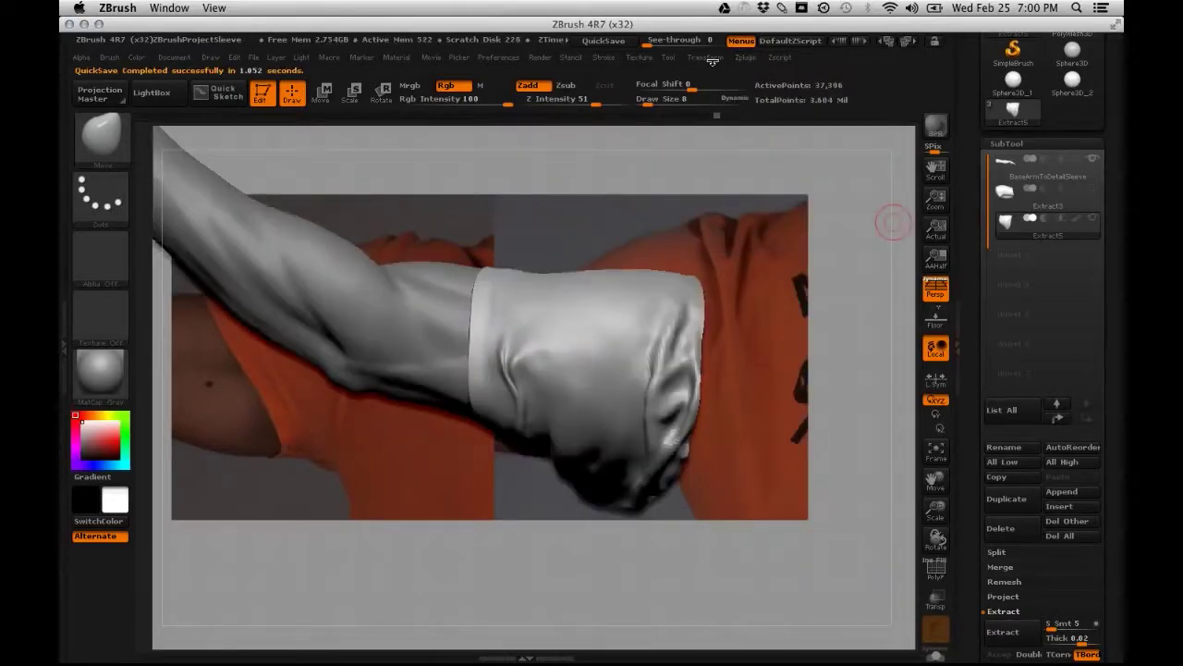
# Pre-process the current sleeve subtool in Decimation Master with Freeze borders left off
pyautogui.moveTo(745, 59)
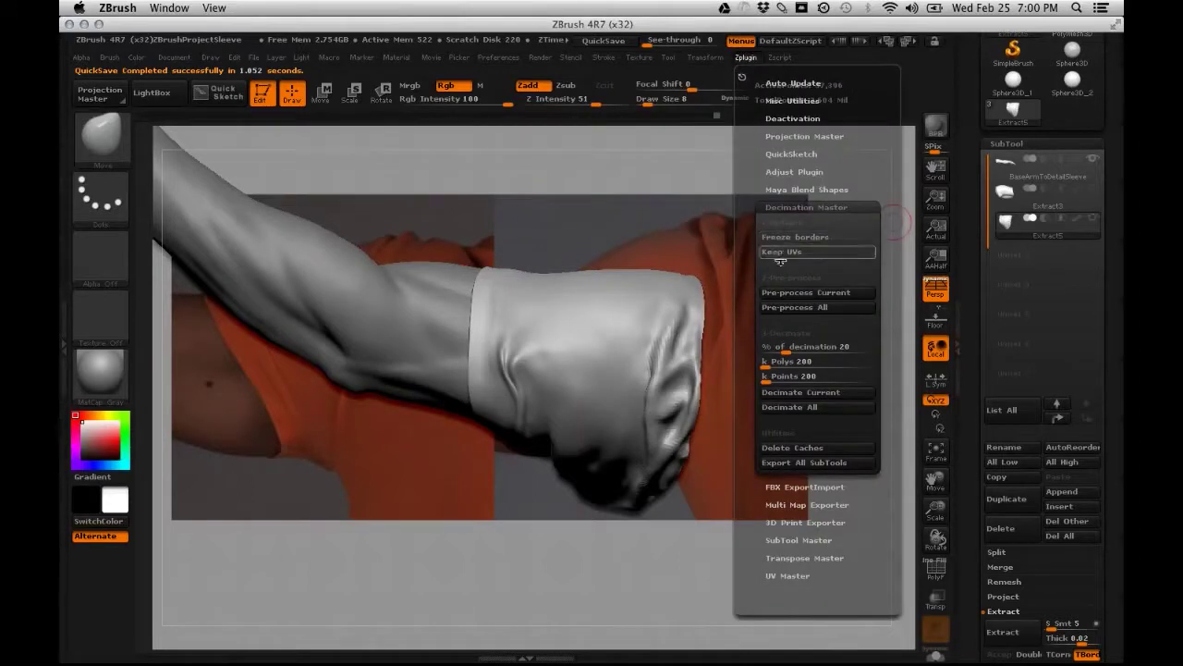
pyautogui.click(834, 241)
pyautogui.click(837, 243)
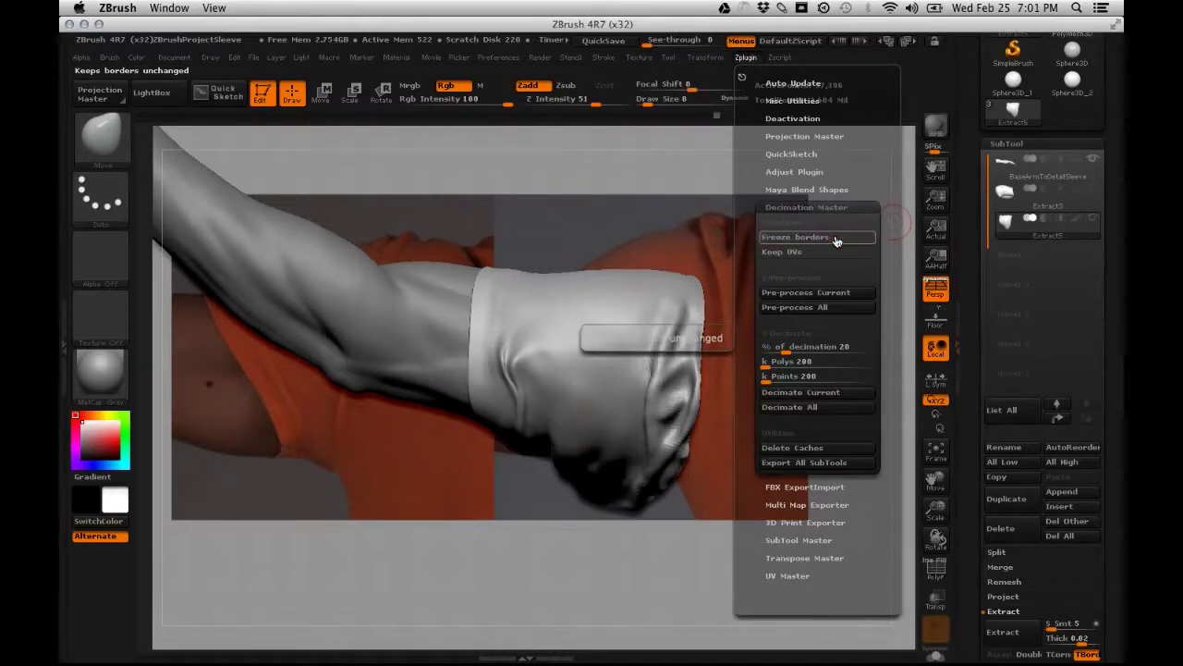
pyautogui.click(860, 293)
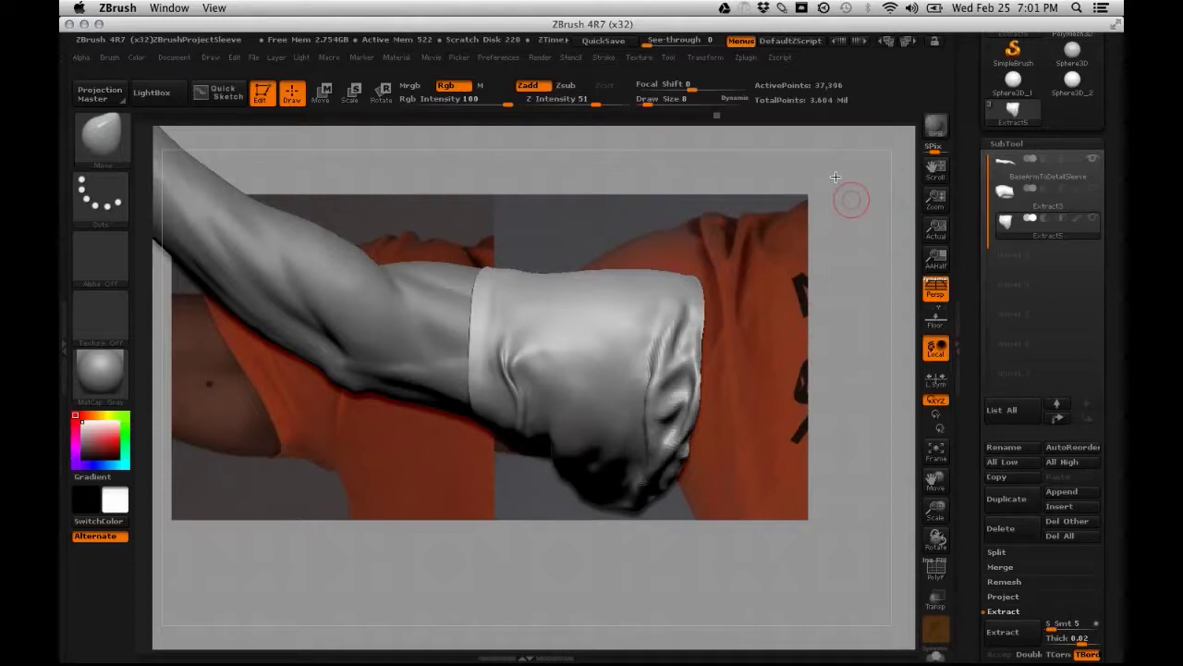
# Try setting the sleeve's Decimation Master target to 20 k polygons
pyautogui.click(744, 63)
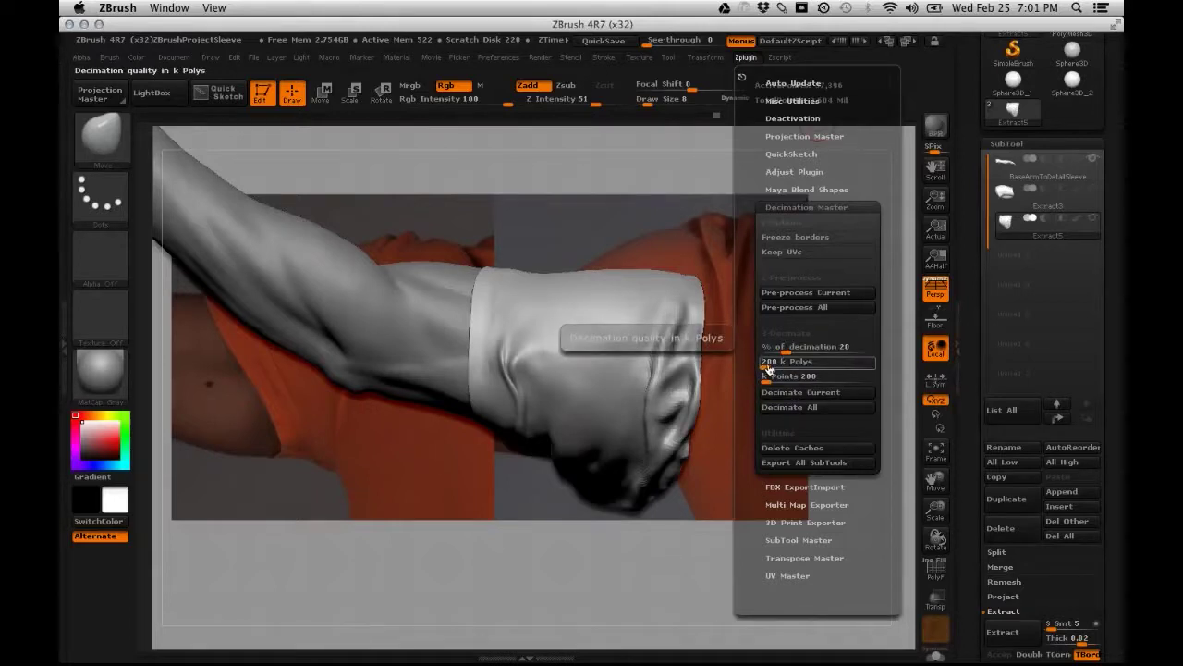
pyautogui.click(769, 362)
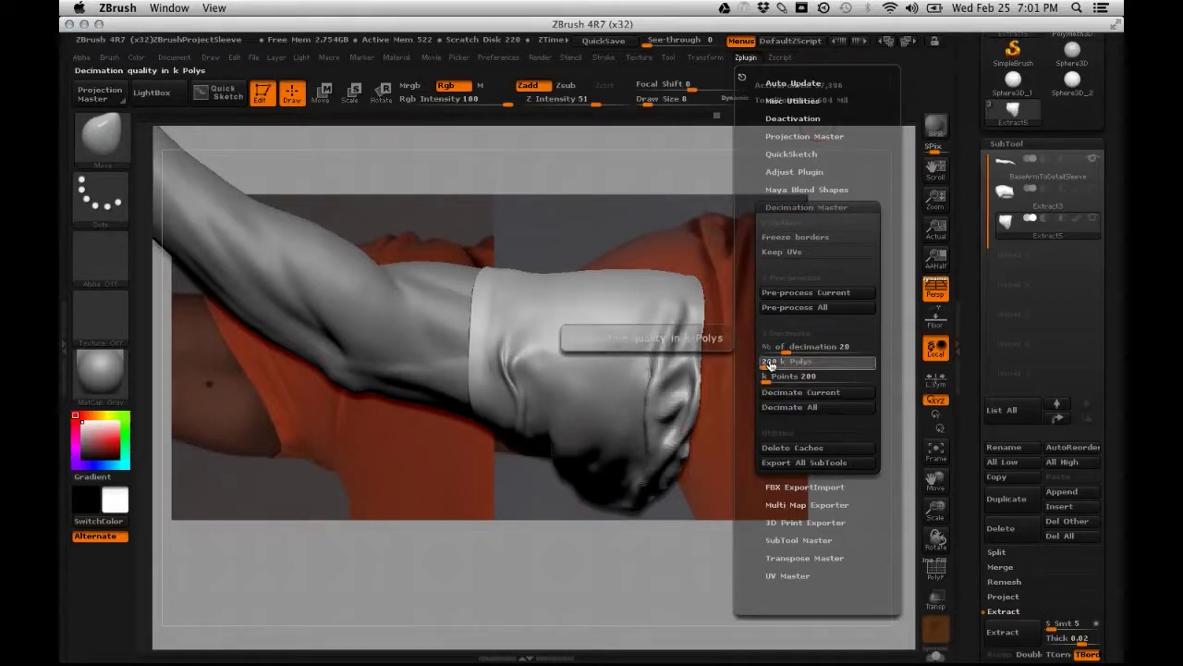
pyautogui.write('2')
pyautogui.press('Return')
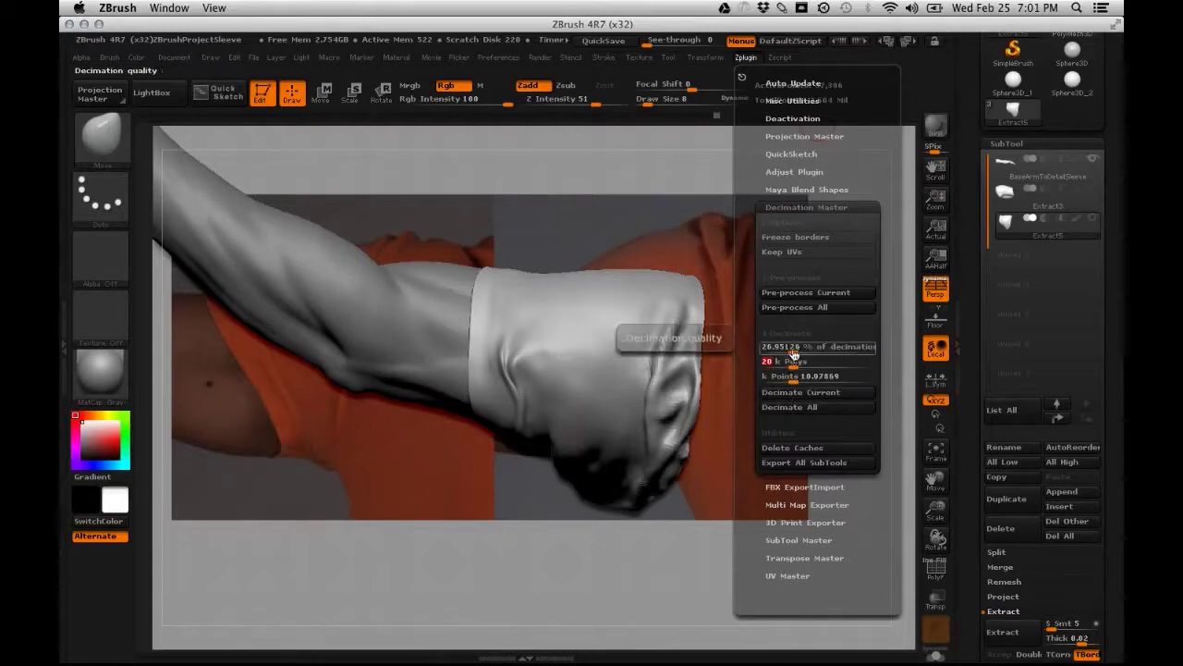
pyautogui.press('ctrl')
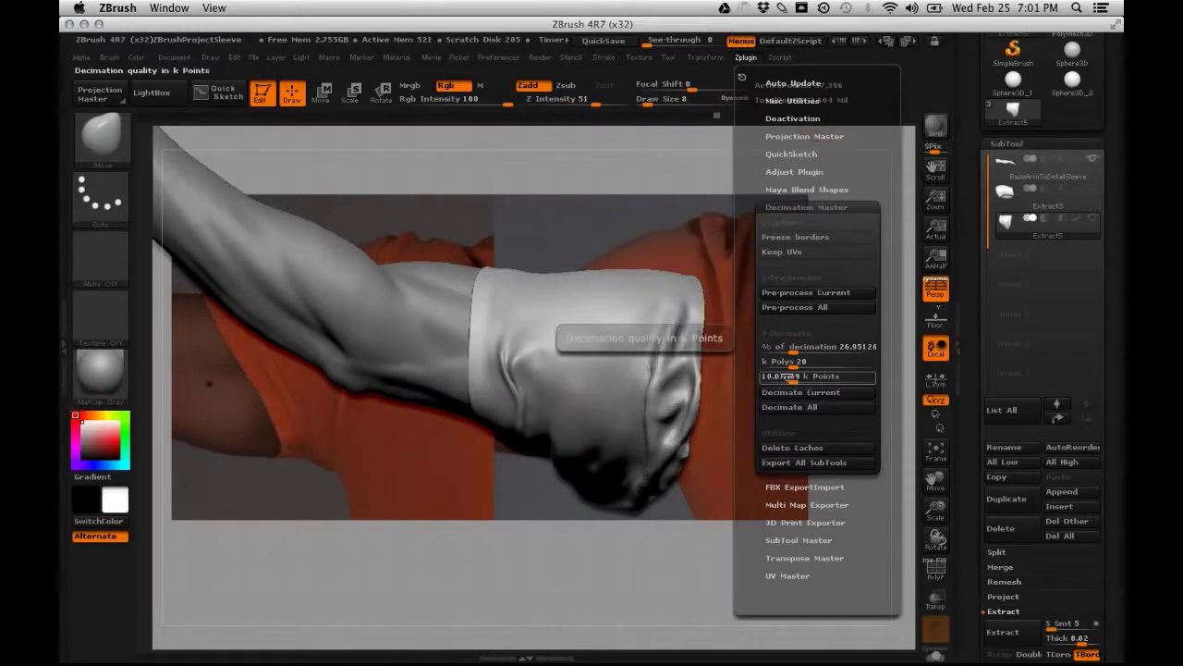
pyautogui.click(780, 376)
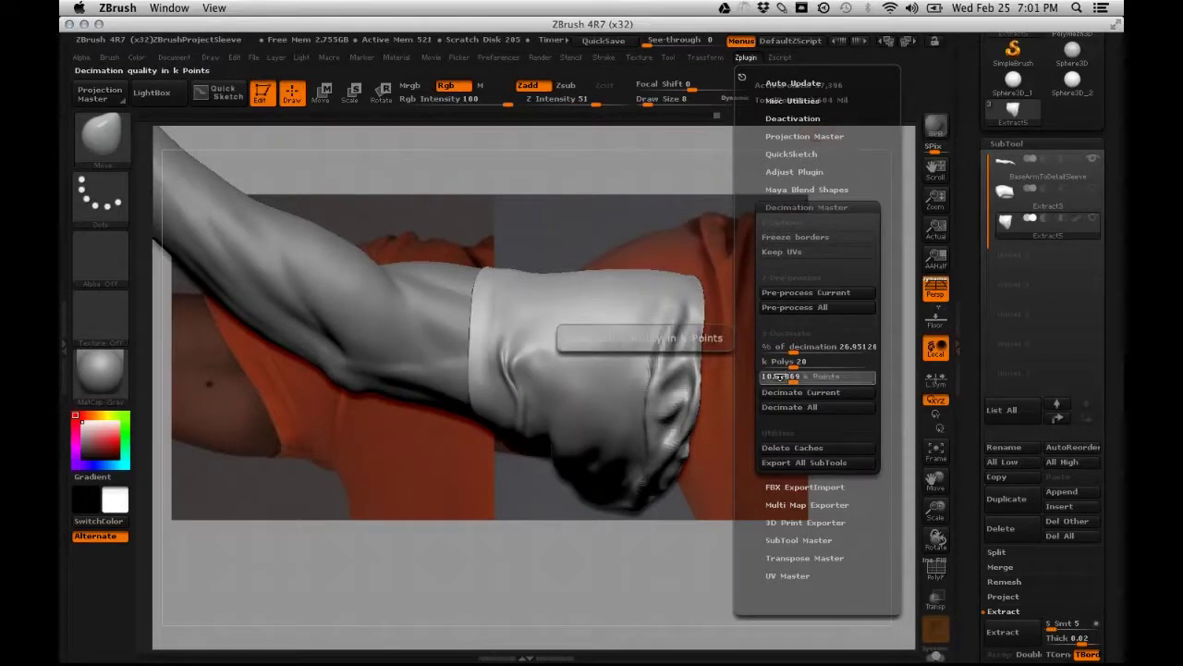
pyautogui.click(777, 368)
pyautogui.write('20')
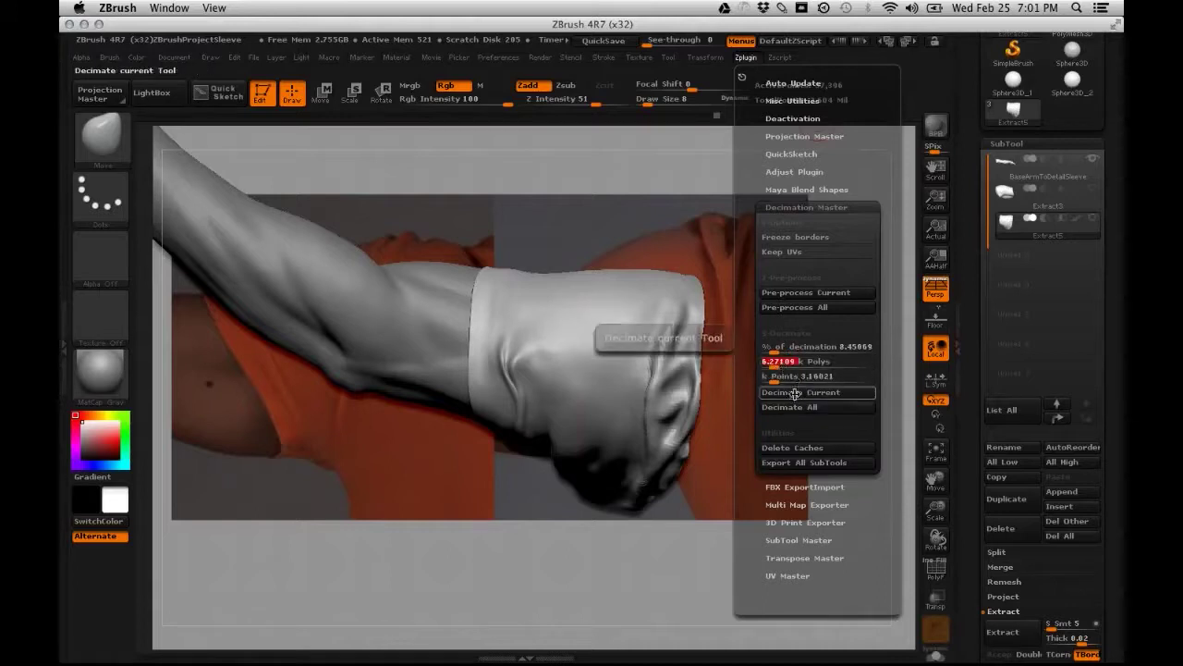
pyautogui.press('Return')
pyautogui.click(786, 347)
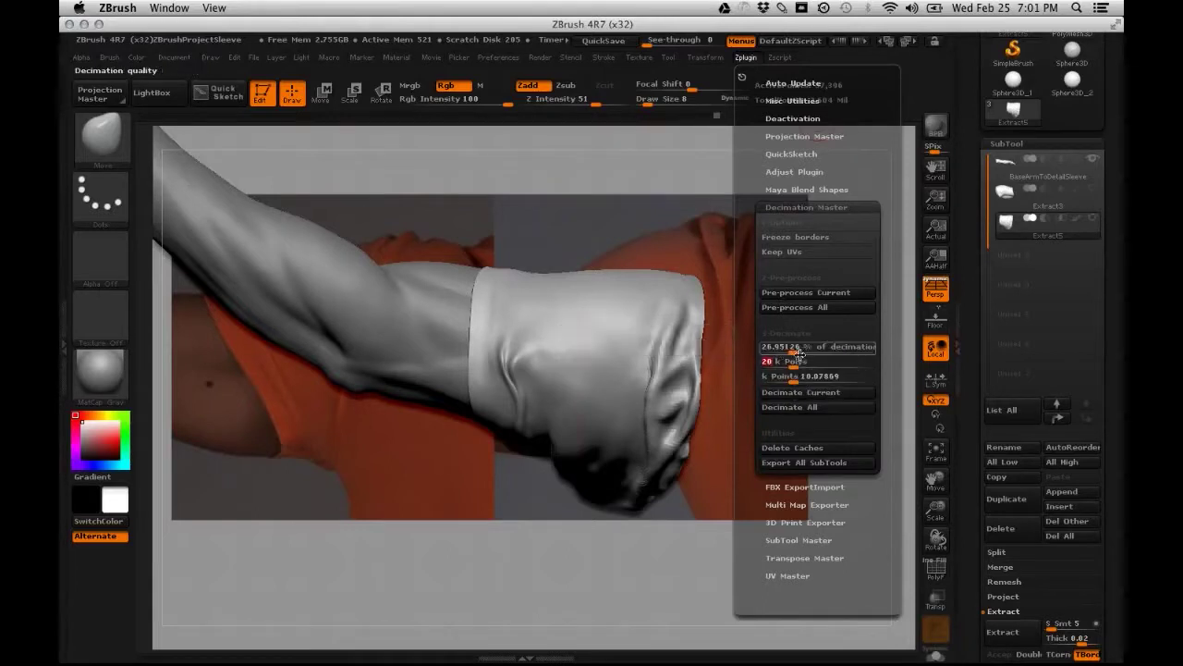
pyautogui.write('5')
pyautogui.press('Return')
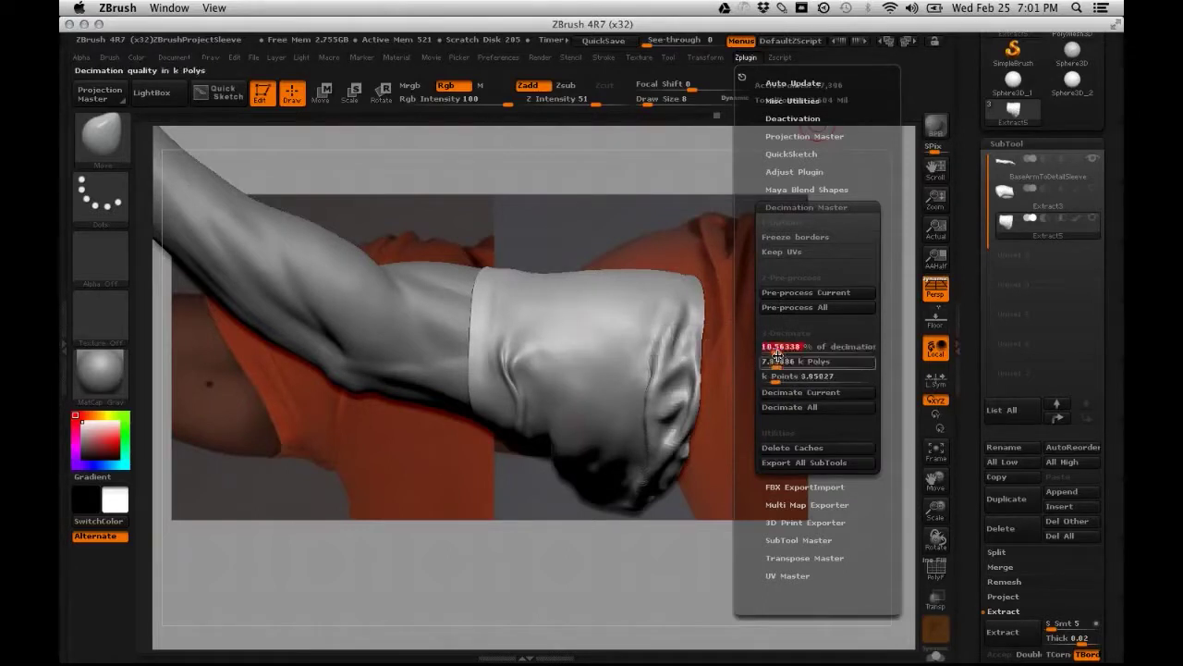
# Set the decimation percentage to 20 and decimate the current sleeve subtool
pyautogui.click(776, 347)
pyautogui.write('20')
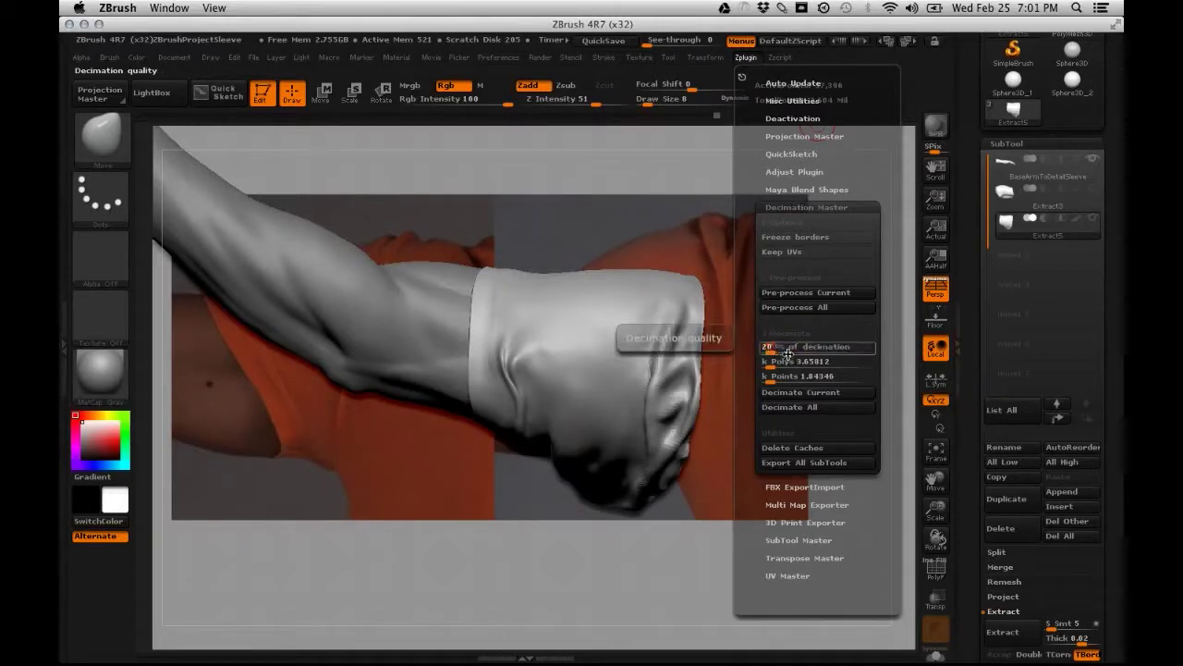
pyautogui.press('Return')
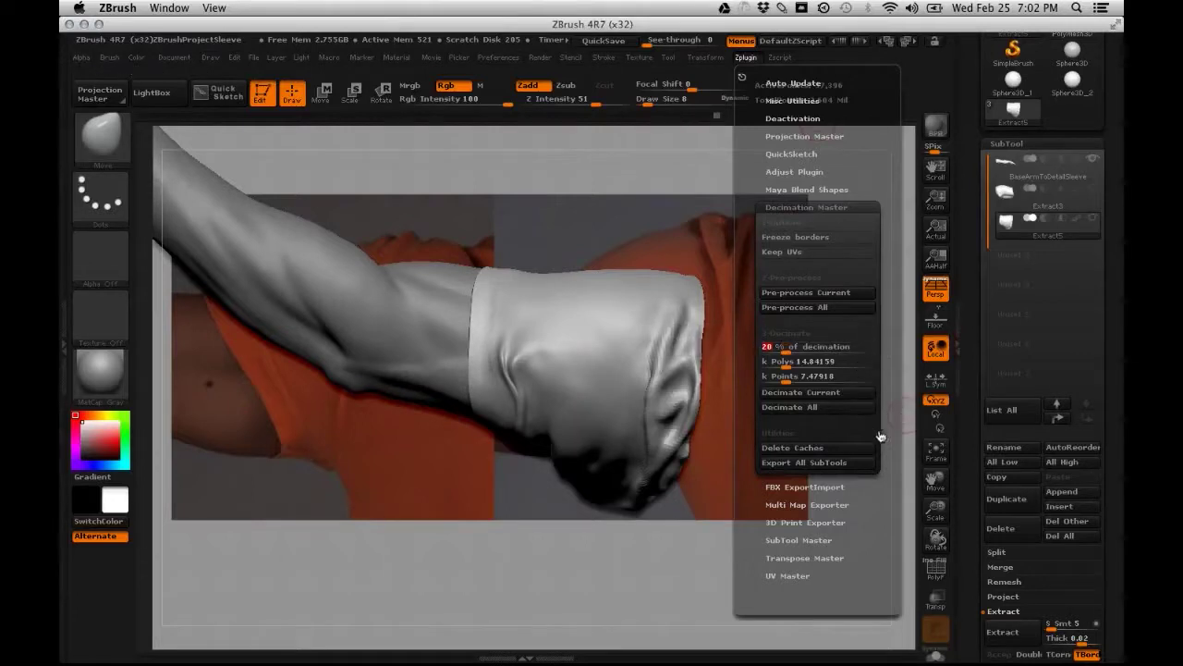
pyautogui.click(800, 363)
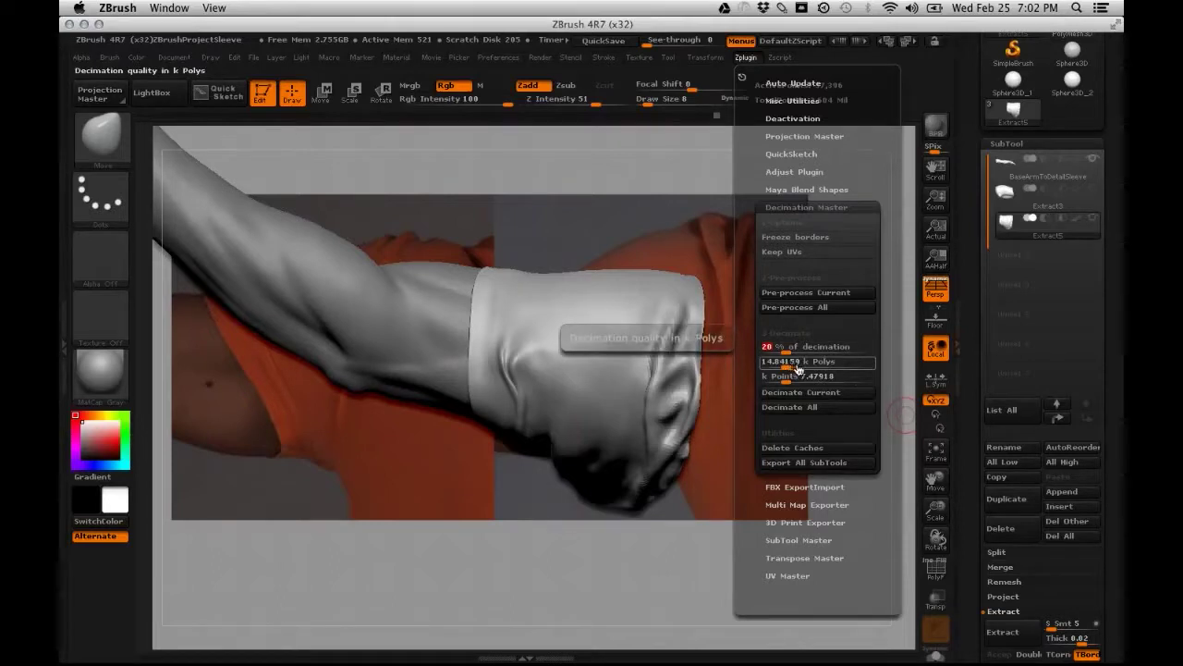
pyautogui.press('Escape')
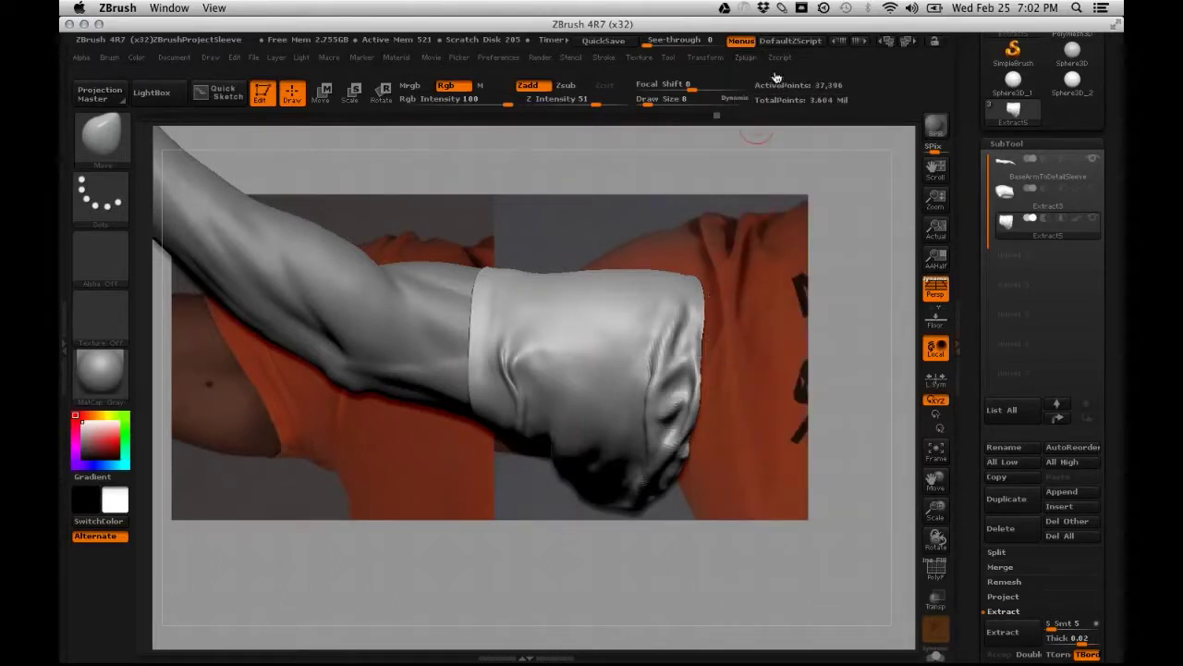
pyautogui.click(745, 58)
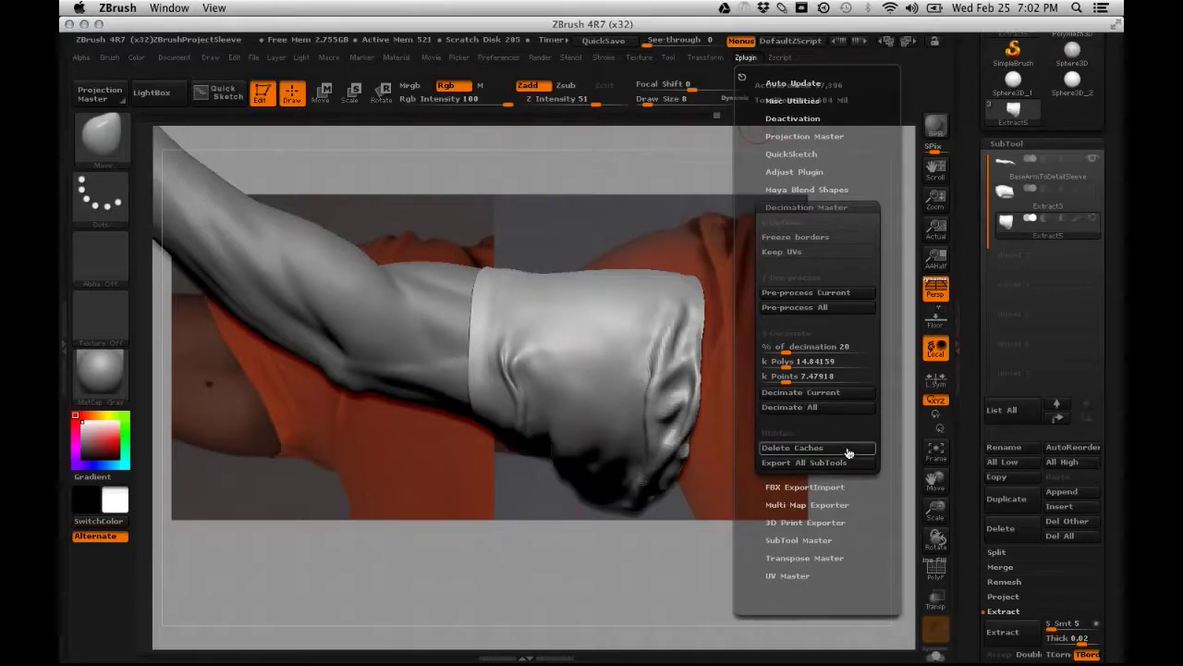
pyautogui.click(840, 394)
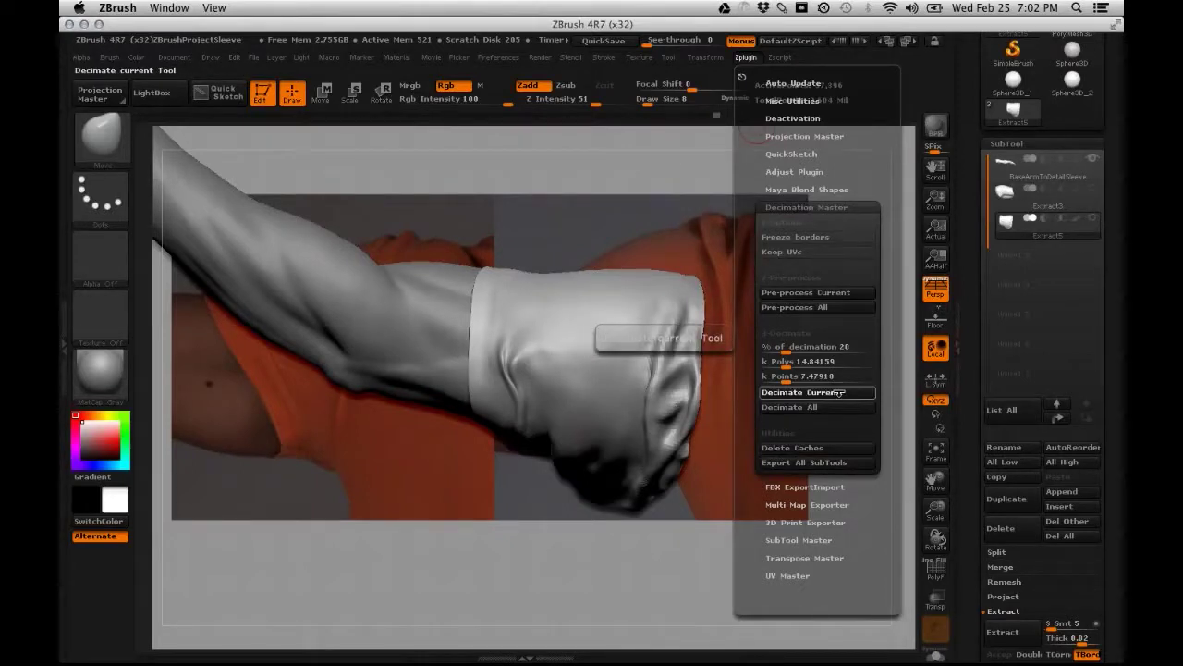
# Show the polygon wireframe and examine the decimated sleeve's triangles around the folds up close
pyautogui.click(935, 568)
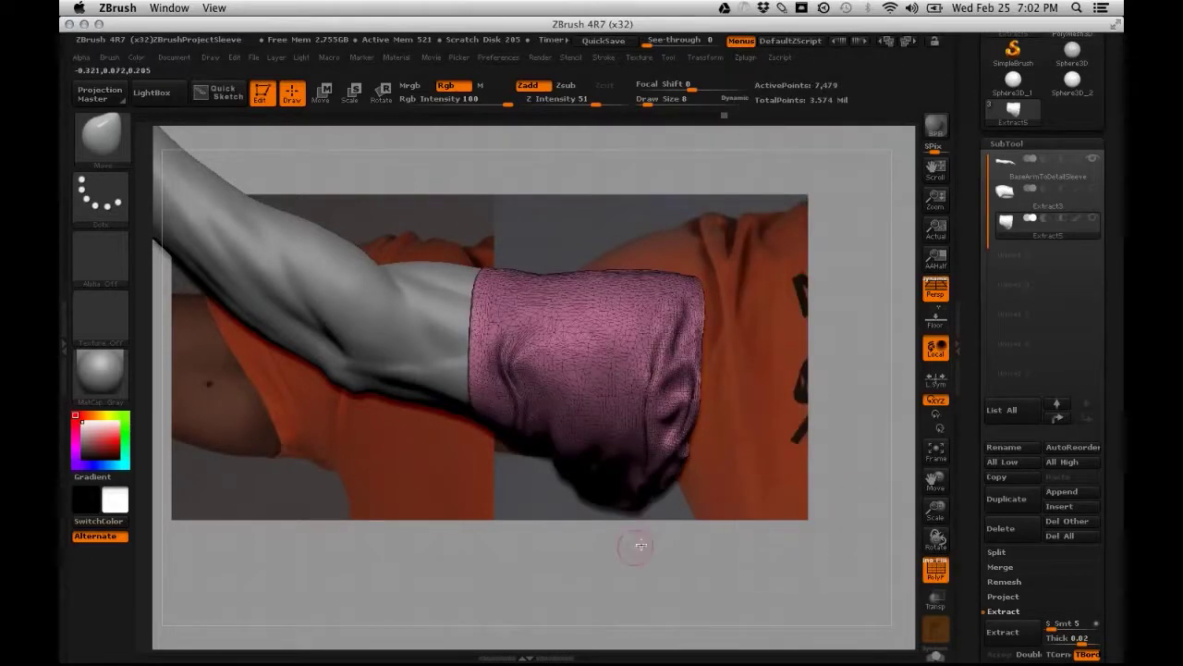
pyautogui.moveTo(634, 543); pyautogui.dragTo(700, 605)
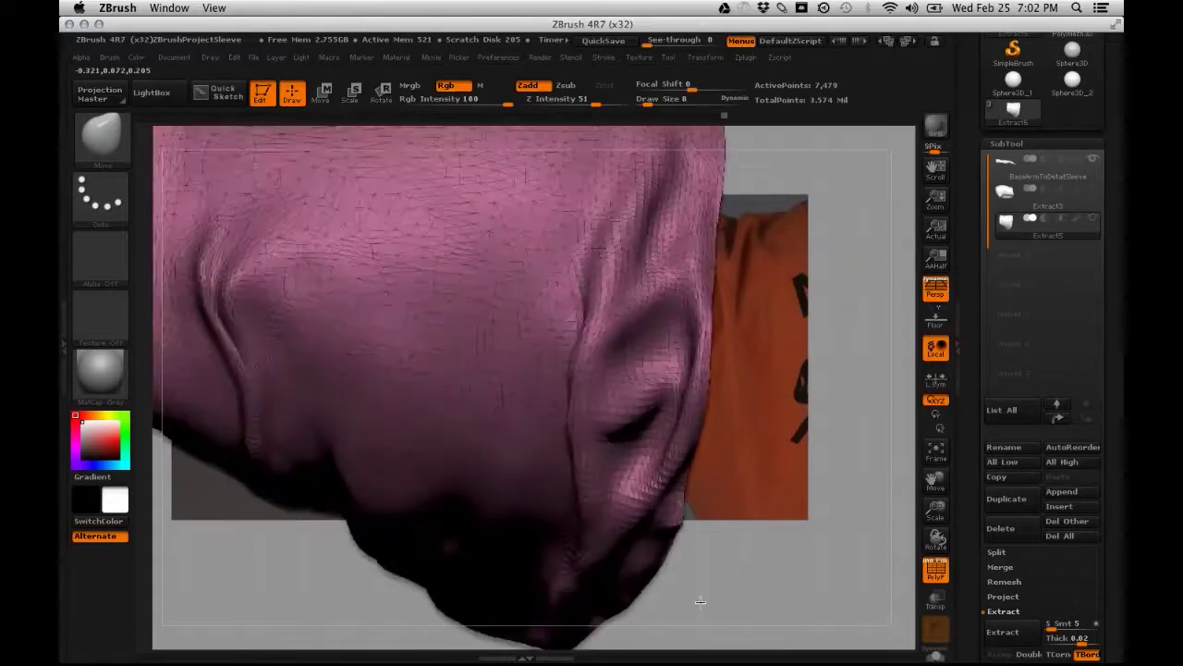
pyautogui.moveTo(725, 464); pyautogui.dragTo(665, 446)
pyautogui.moveTo(798, 431); pyautogui.dragTo(586, 248)
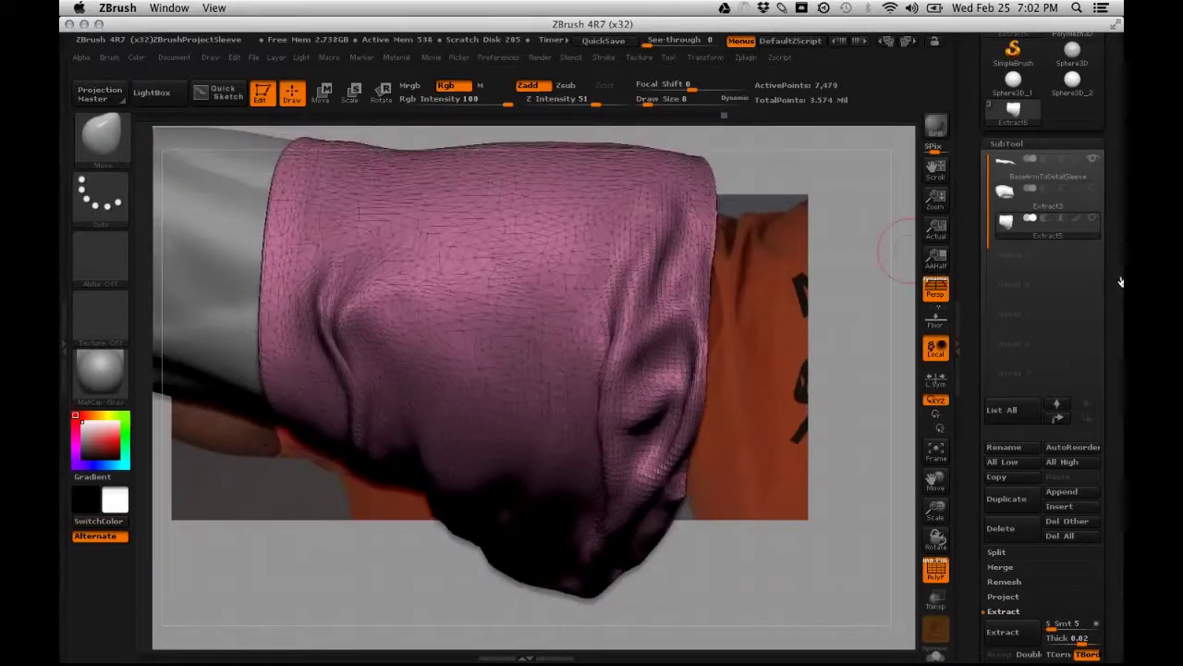
pyautogui.moveTo(1121, 328); pyautogui.dragTo(1101, 430)
pyautogui.click(1055, 92)
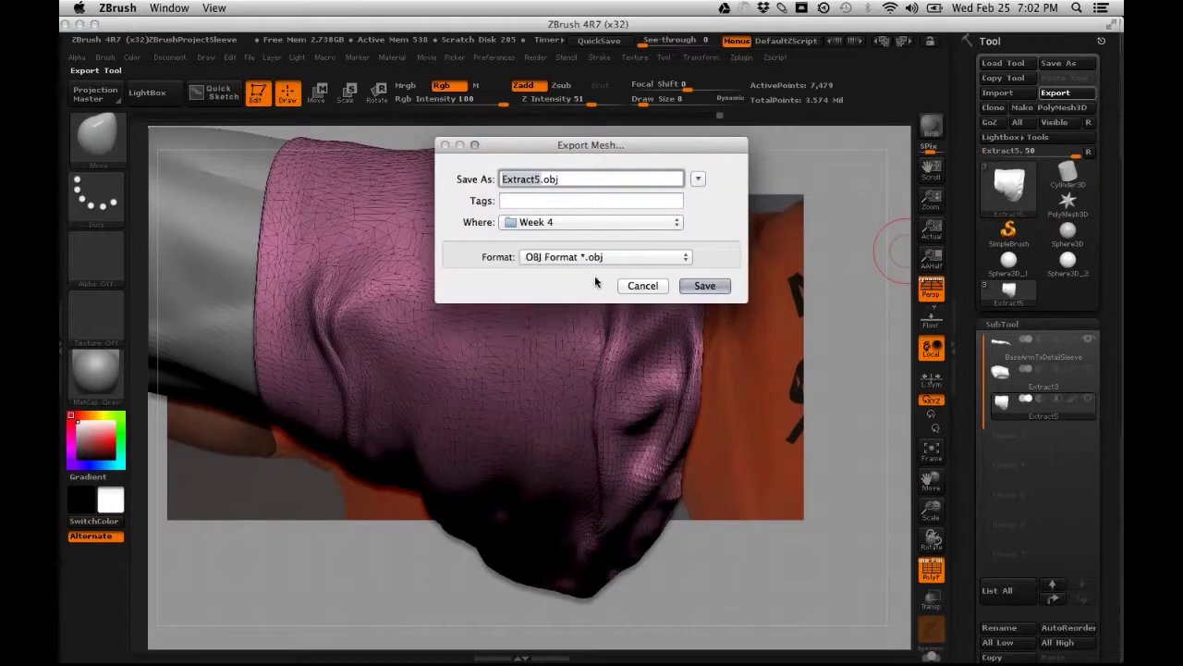
pyautogui.write('sleeve')
pyautogui.click(641, 286)
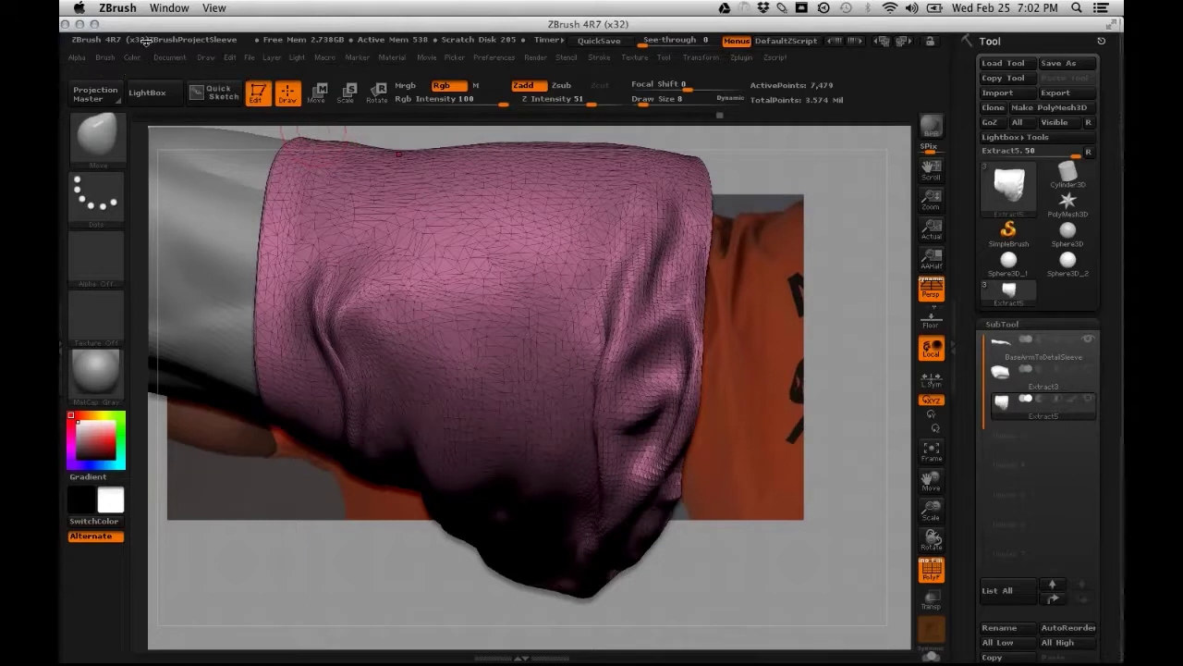
# Switch to Maya, make the Base layer visible and examine the wireframe of the low-poly base arm
pyautogui.click(80, 25)
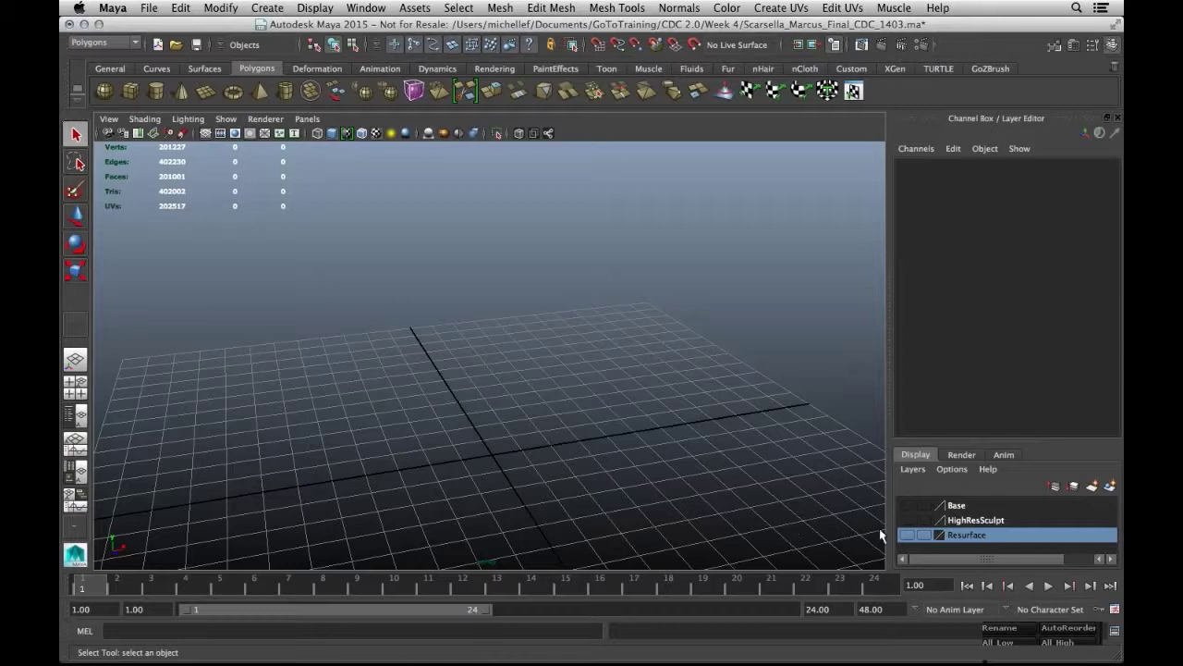
pyautogui.scroll(-4, 539, 455)
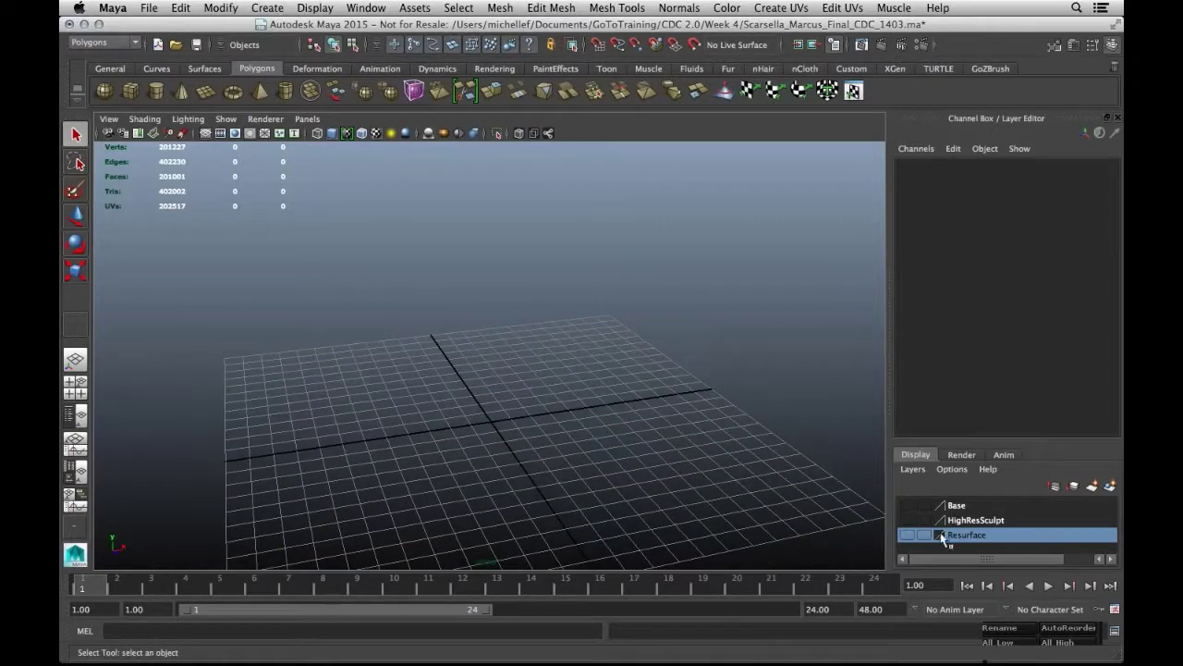
pyautogui.click(907, 505)
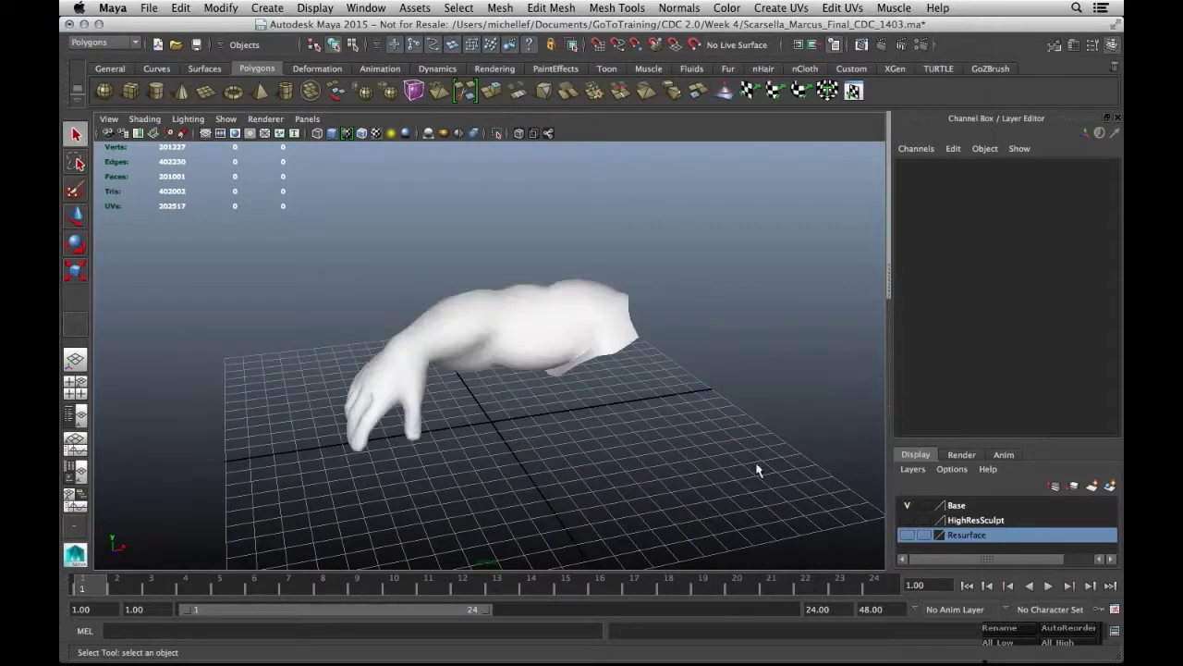
pyautogui.click(564, 336)
pyautogui.press('f')
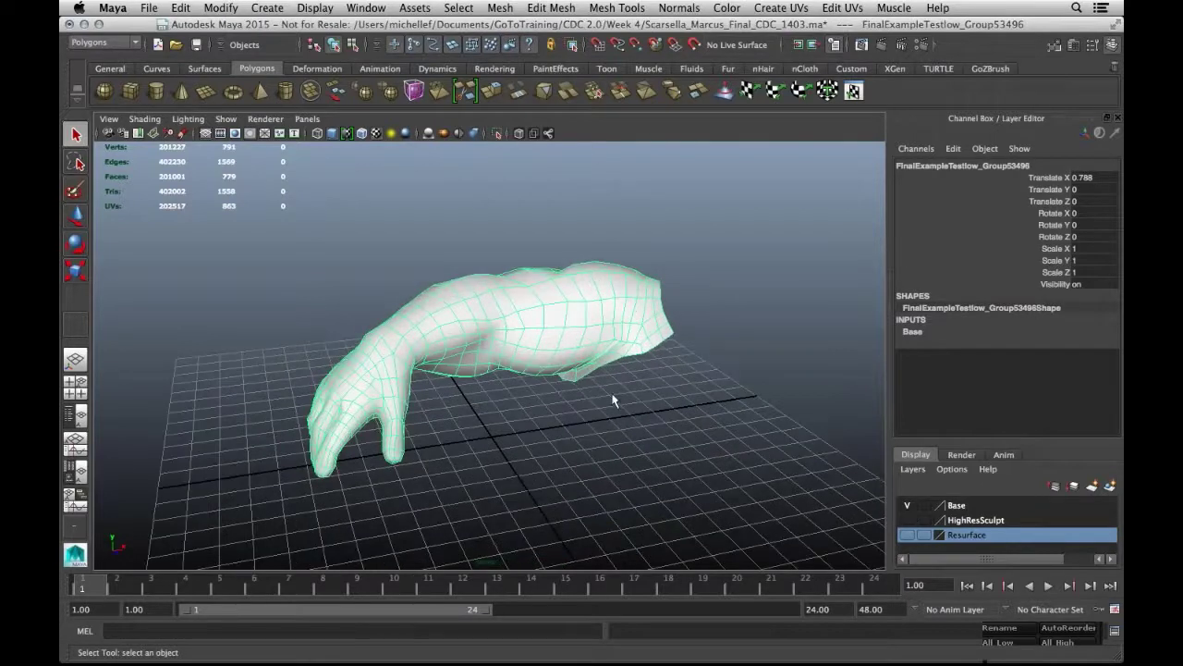
pyautogui.keyDown('alt'); pyautogui.moveTo(597, 397); pyautogui.dragTo(585, 413); pyautogui.keyUp('alt')
pyautogui.scroll(4, 584, 414)
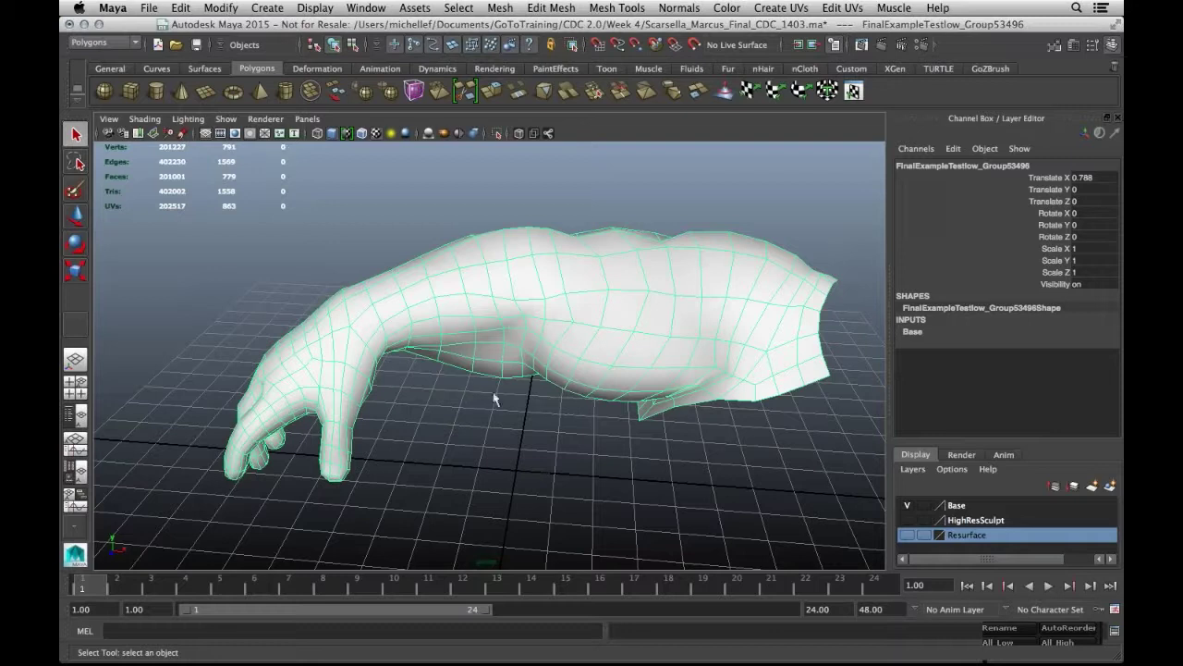
pyautogui.click(519, 409)
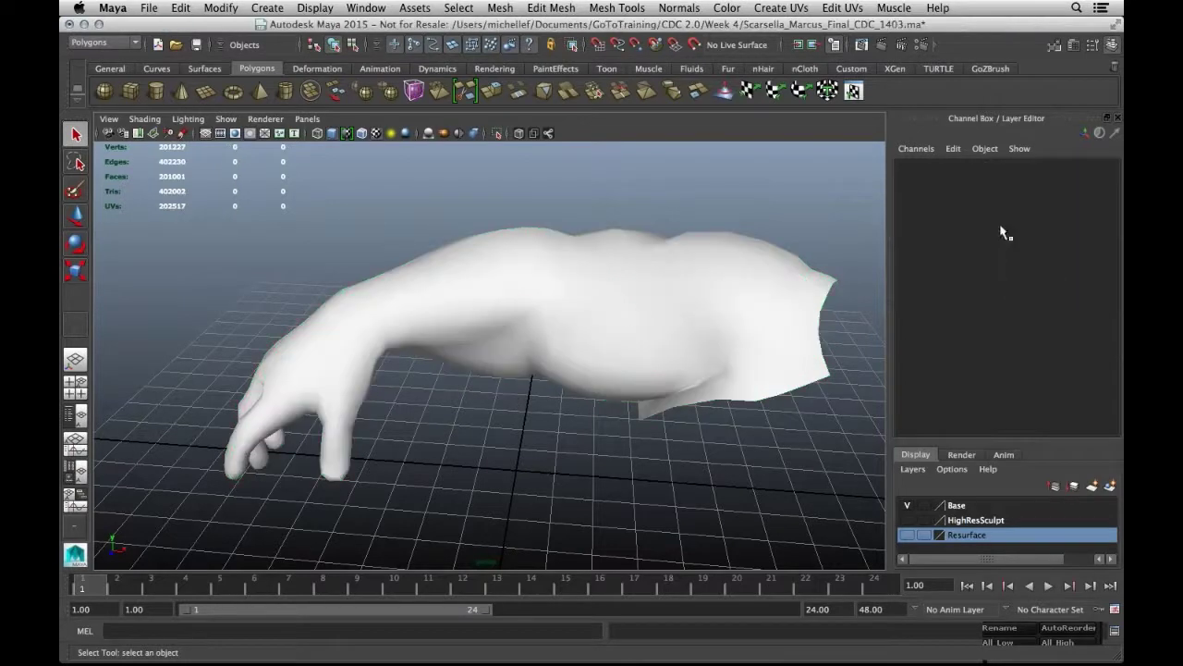
# Show the HighResSculpt layer, check its dense mesh, and hide the Base layer to view the sculpted arm alone
pyautogui.click(909, 519)
pyautogui.click(712, 267)
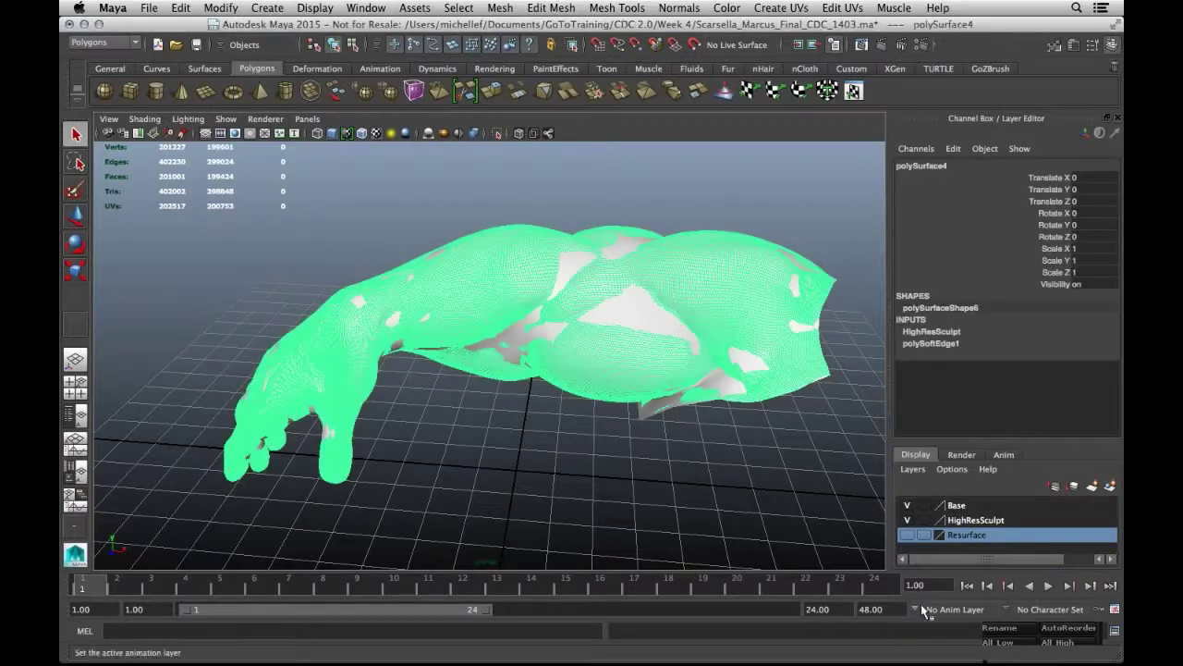
pyautogui.click(907, 505)
pyautogui.click(619, 477)
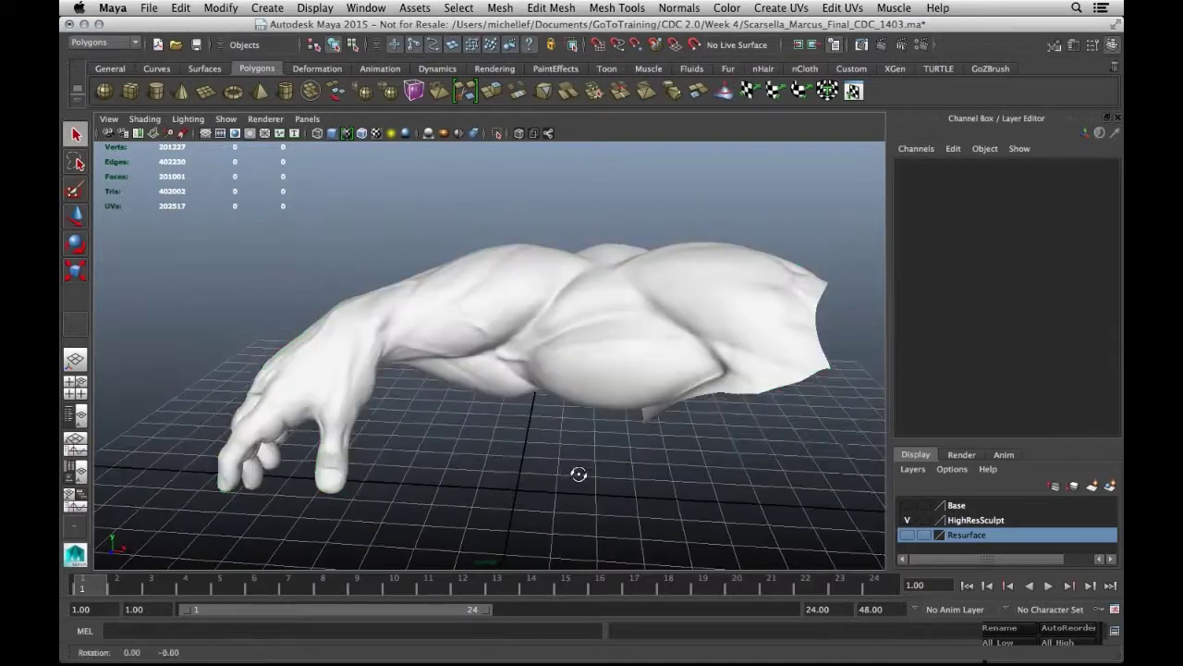
pyautogui.keyDown('alt'); pyautogui.moveTo(575, 473); pyautogui.dragTo(665, 467); pyautogui.keyUp('alt')
# Show the Resurface layer with HighResSculpt hidden, and select the retopologized arm to examine its edge flow
pyautogui.click(909, 523)
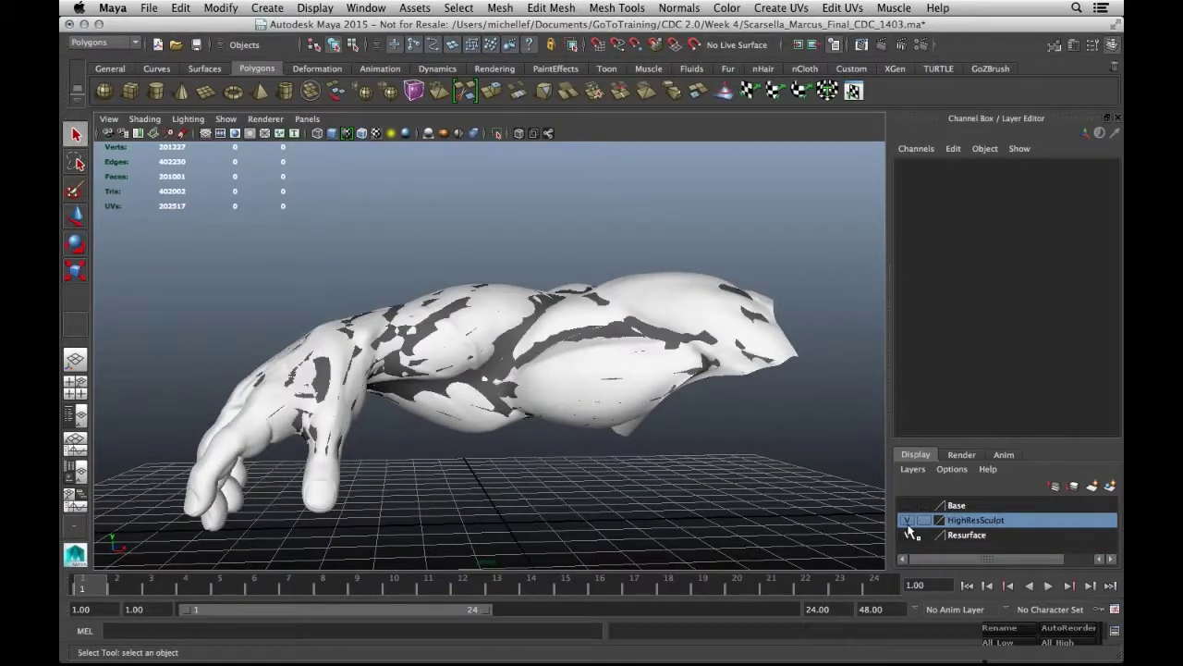
pyautogui.click(909, 520)
pyautogui.click(568, 343)
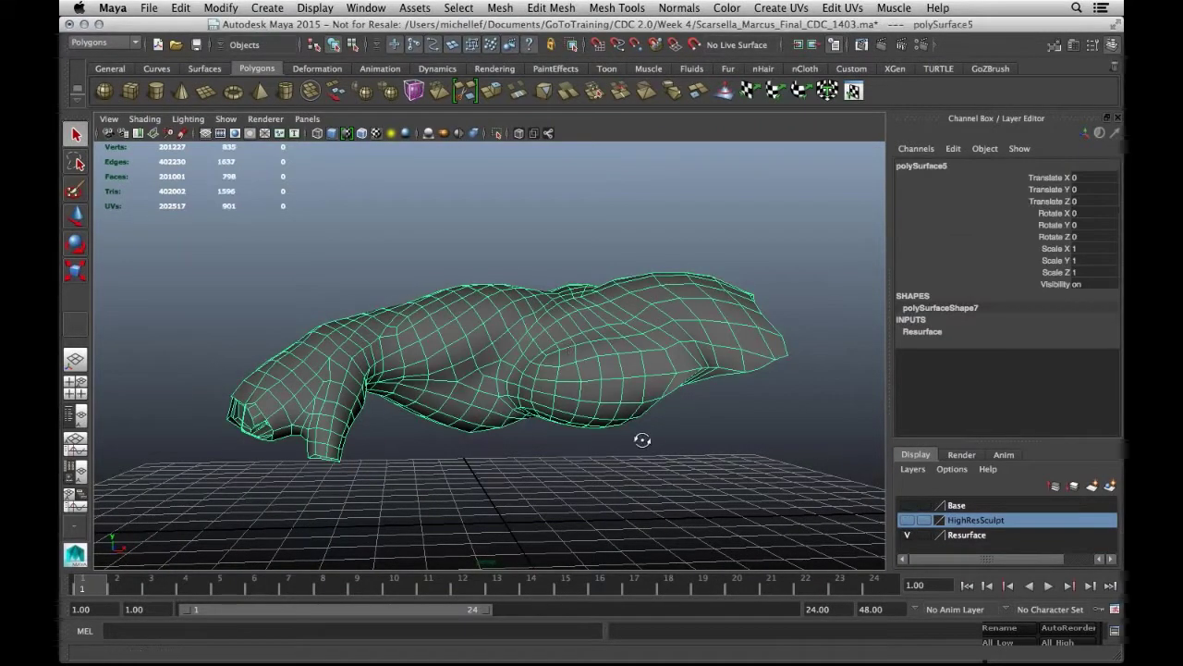
pyautogui.moveTo(641, 435)
pyautogui.keyDown('alt'); pyautogui.mouseDown()
pyautogui.moveTo(632, 445)
pyautogui.moveTo(647, 442)
pyautogui.mouseUp(); pyautogui.keyUp('alt')
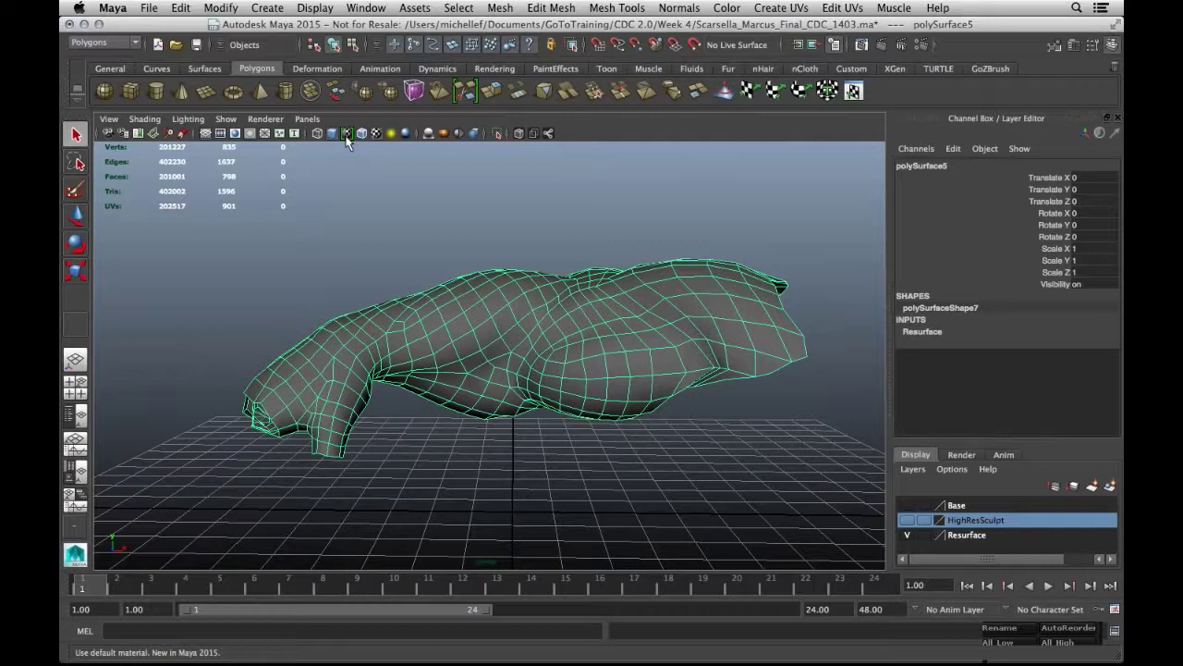
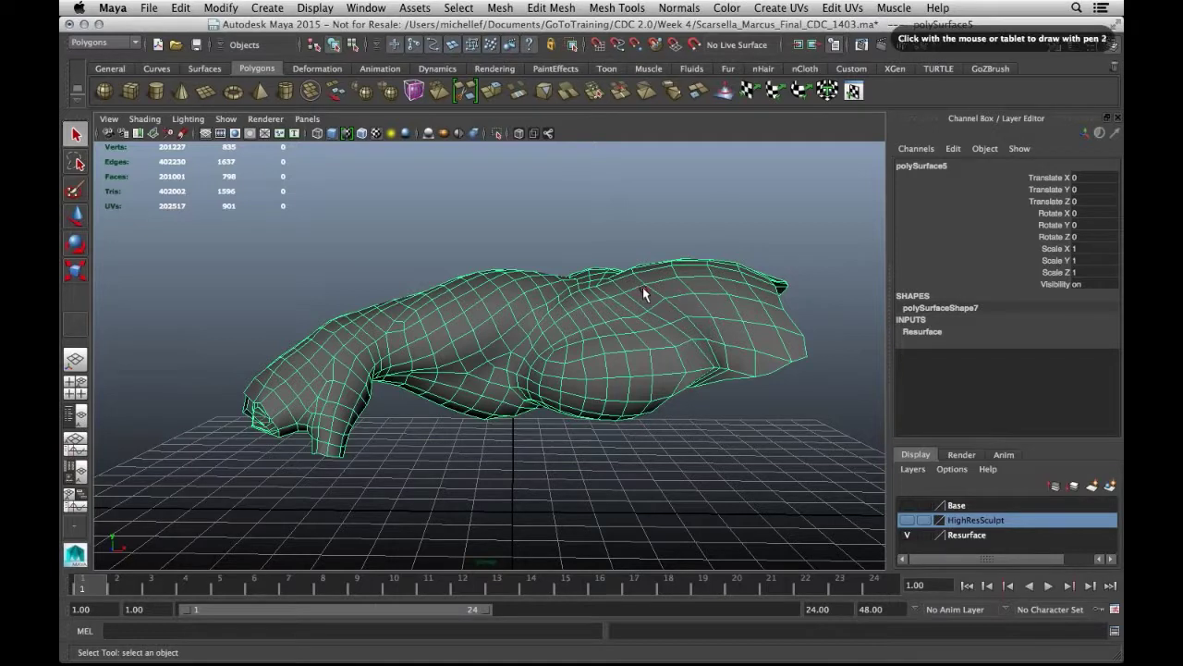
pyautogui.moveTo(621, 274); pyautogui.dragTo(668, 314)
pyautogui.moveTo(710, 356)
pyautogui.mouseDown()
pyautogui.moveTo(702, 385)
pyautogui.moveTo(681, 401)
pyautogui.moveTo(693, 393)
pyautogui.mouseUp()
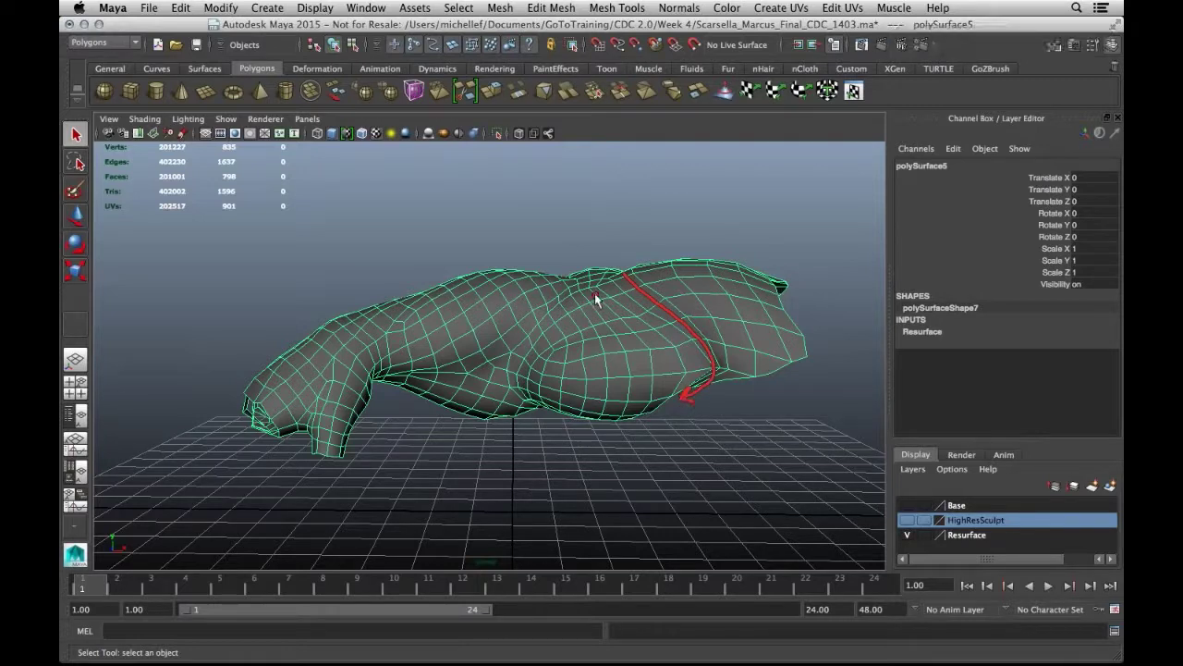
# Mark the edge flow over the bicep and forearm of the resurfaced arm with pen arrows, and clear the markings
pyautogui.moveTo(593, 296)
pyautogui.mouseDown()
pyautogui.moveTo(542, 333)
pyautogui.moveTo(520, 379)
pyautogui.moveTo(556, 421)
pyautogui.mouseUp()
pyautogui.moveTo(554, 276)
pyautogui.mouseDown()
pyautogui.moveTo(389, 362)
pyautogui.moveTo(396, 368)
pyautogui.mouseUp()
pyautogui.click(534, 428)
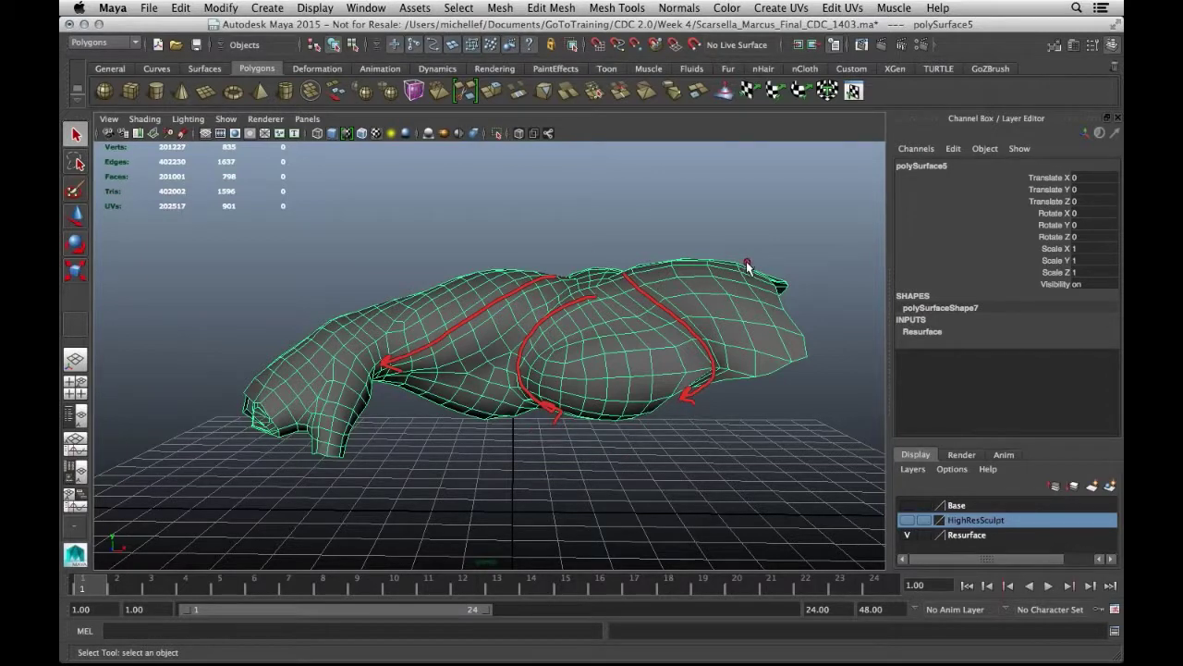
pyautogui.hotkey('ctrl', 'z')
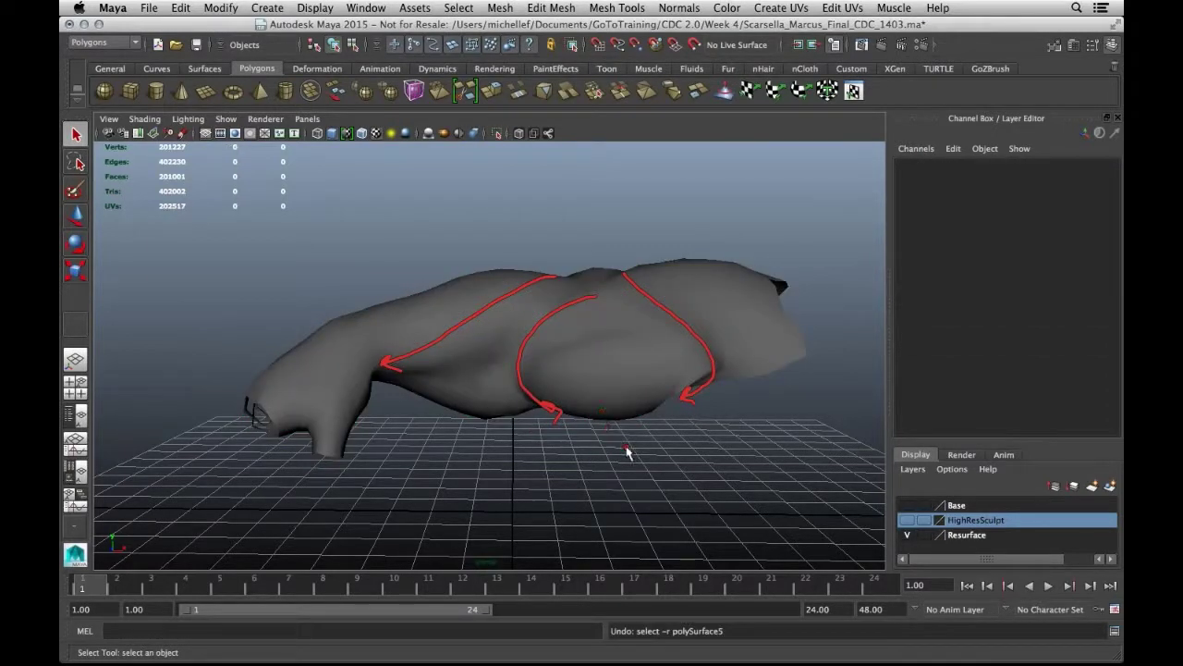
pyautogui.press('Escape')
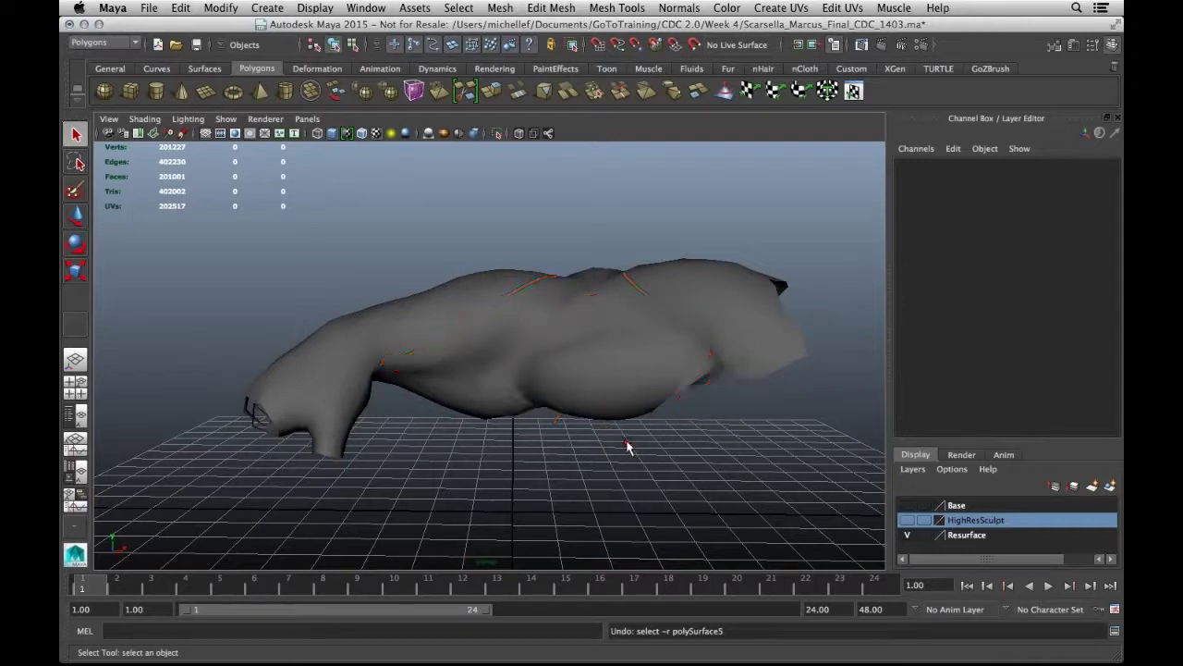
# Select the resurfaced arm, view it from the opposite side, and mark short trial strokes where the muscle loops meet
pyautogui.keyDown('alt'); pyautogui.moveTo(557, 464); pyautogui.dragTo(651, 446); pyautogui.keyUp('alt')
pyautogui.click(504, 467)
pyautogui.keyDown('alt'); pyautogui.moveTo(499, 481); pyautogui.dragTo(688, 367); pyautogui.keyUp('alt')
pyautogui.keyDown('alt'); pyautogui.moveTo(689, 367); pyautogui.dragTo(624, 385, button='right'); pyautogui.keyUp('alt')
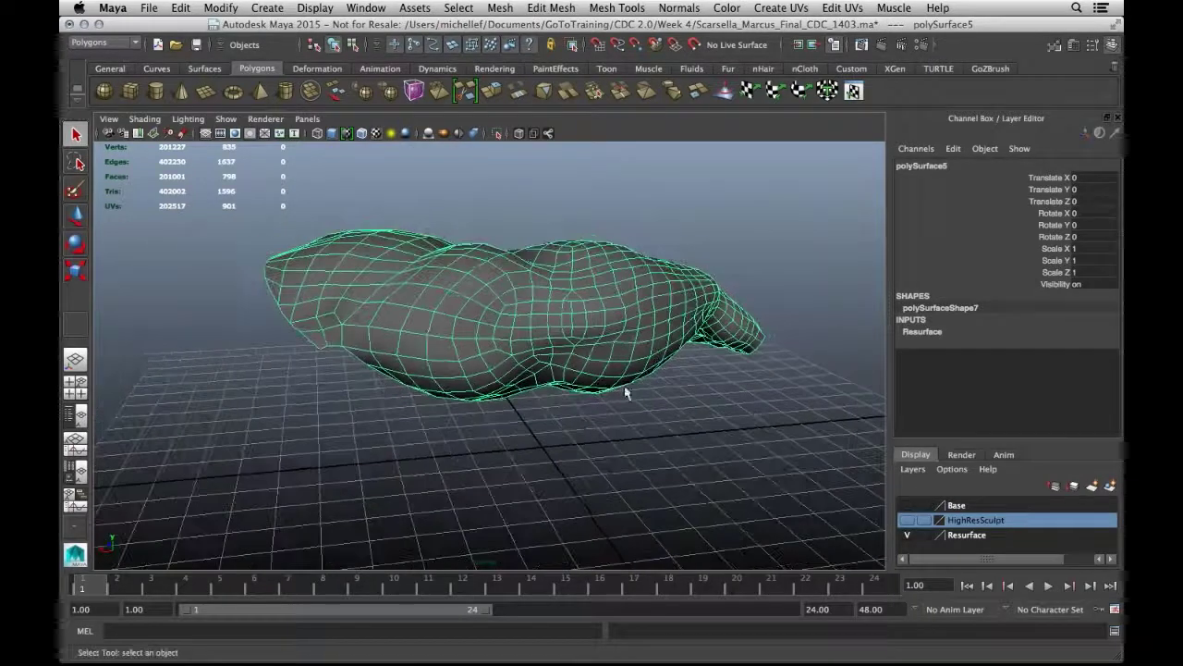
pyautogui.hotkey('ctrl', '2')
pyautogui.moveTo(571, 304); pyautogui.dragTo(574, 341)
pyautogui.press('Escape')
pyautogui.hotkey('ctrl', '2')
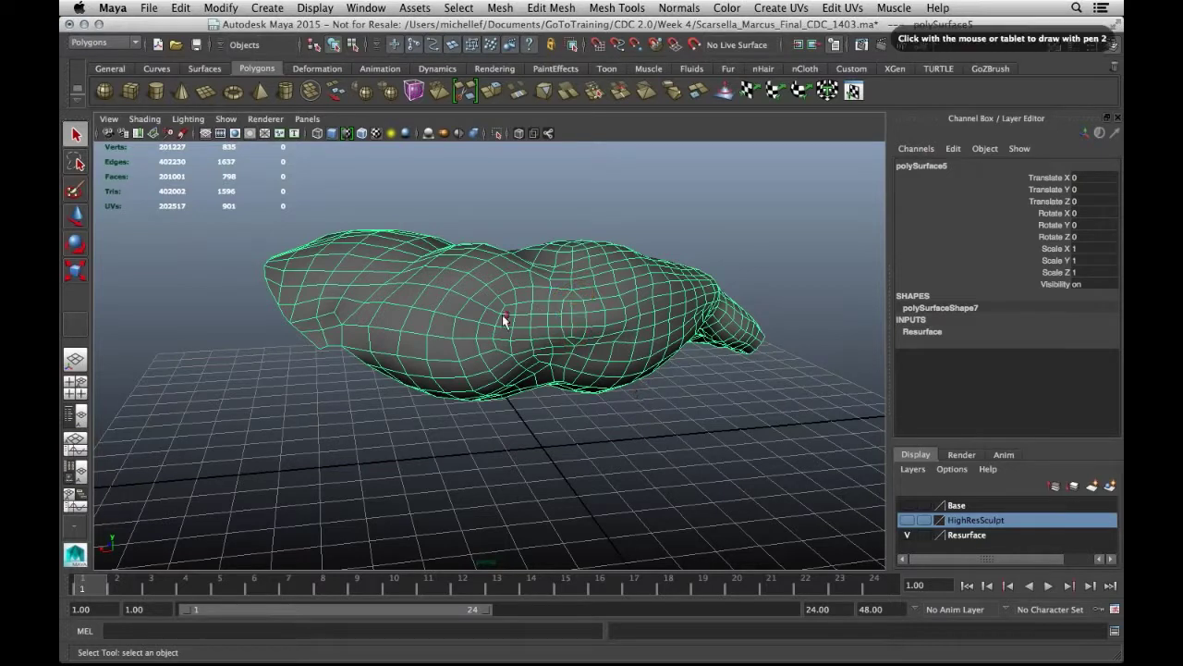
pyautogui.moveTo(515, 302); pyautogui.dragTo(504, 344)
pyautogui.press('Escape')
# Trace the two interlocking muscle edge loops at the middle of the arm with arrow-tipped pen lines, and clear them
pyautogui.hotkey('ctrl', '2')
pyautogui.moveTo(423, 254)
pyautogui.mouseDown()
pyautogui.moveTo(494, 275)
pyautogui.moveTo(501, 353)
pyautogui.moveTo(442, 381)
pyautogui.mouseUp()
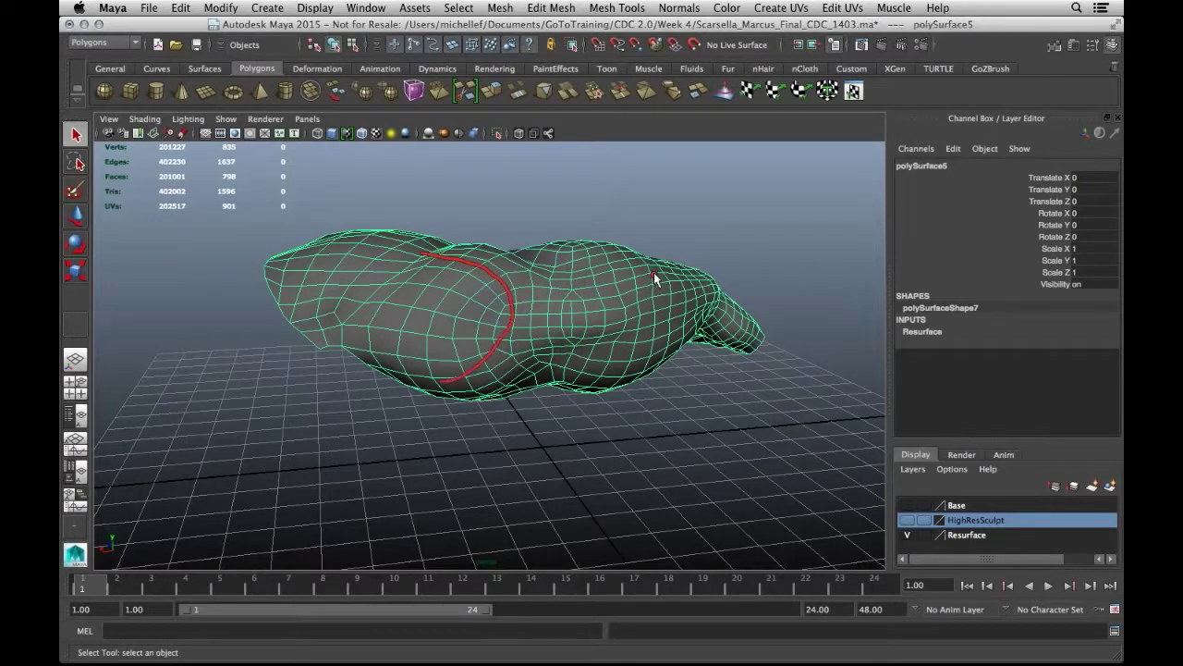
pyautogui.moveTo(654, 272)
pyautogui.mouseDown()
pyautogui.moveTo(494, 309)
pyautogui.moveTo(496, 339)
pyautogui.moveTo(581, 347)
pyautogui.mouseUp()
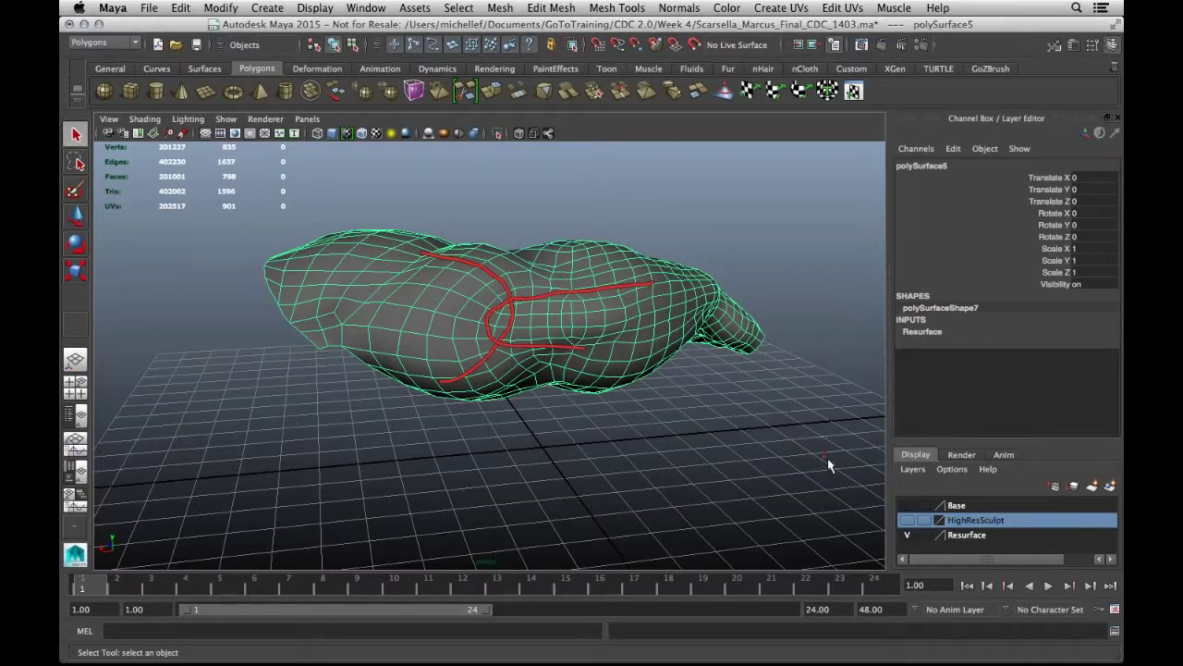
pyautogui.moveTo(640, 279); pyautogui.dragTo(644, 298)
pyautogui.moveTo(413, 255); pyautogui.dragTo(430, 271)
pyautogui.moveTo(447, 369); pyautogui.dragTo(452, 395)
pyautogui.press('Escape')
# Mark the diagonal edge flow across the arm's shoulder end with a pen arrow, and return to the hand-side view
pyautogui.hotkey('ctrl', '2')
pyautogui.moveTo(291, 326); pyautogui.dragTo(294, 324)
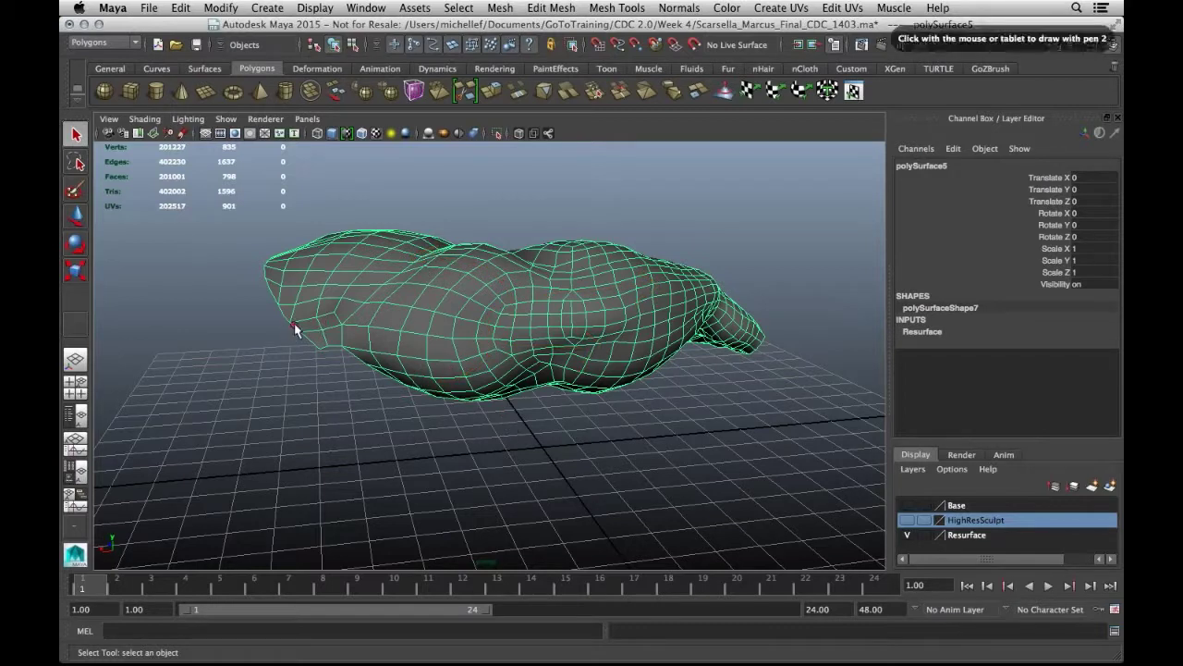
pyautogui.moveTo(364, 291)
pyautogui.mouseDown()
pyautogui.moveTo(413, 246)
pyautogui.moveTo(451, 239)
pyautogui.mouseUp()
pyautogui.click(403, 316)
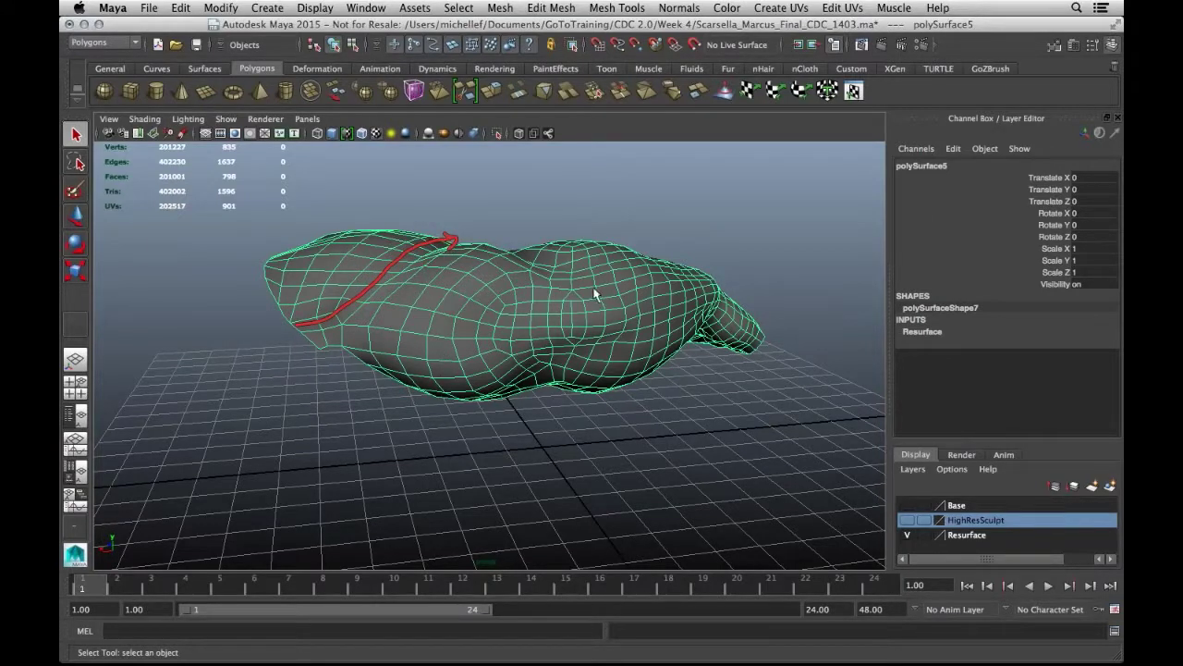
pyautogui.moveTo(791, 403)
pyautogui.keyDown('alt'); pyautogui.mouseDown()
pyautogui.moveTo(734, 396)
pyautogui.moveTo(669, 455)
pyautogui.moveTo(604, 385)
pyautogui.moveTo(689, 430)
pyautogui.moveTo(747, 423)
pyautogui.moveTo(494, 391)
pyautogui.moveTo(577, 431)
pyautogui.mouseUp(); pyautogui.keyUp('alt')
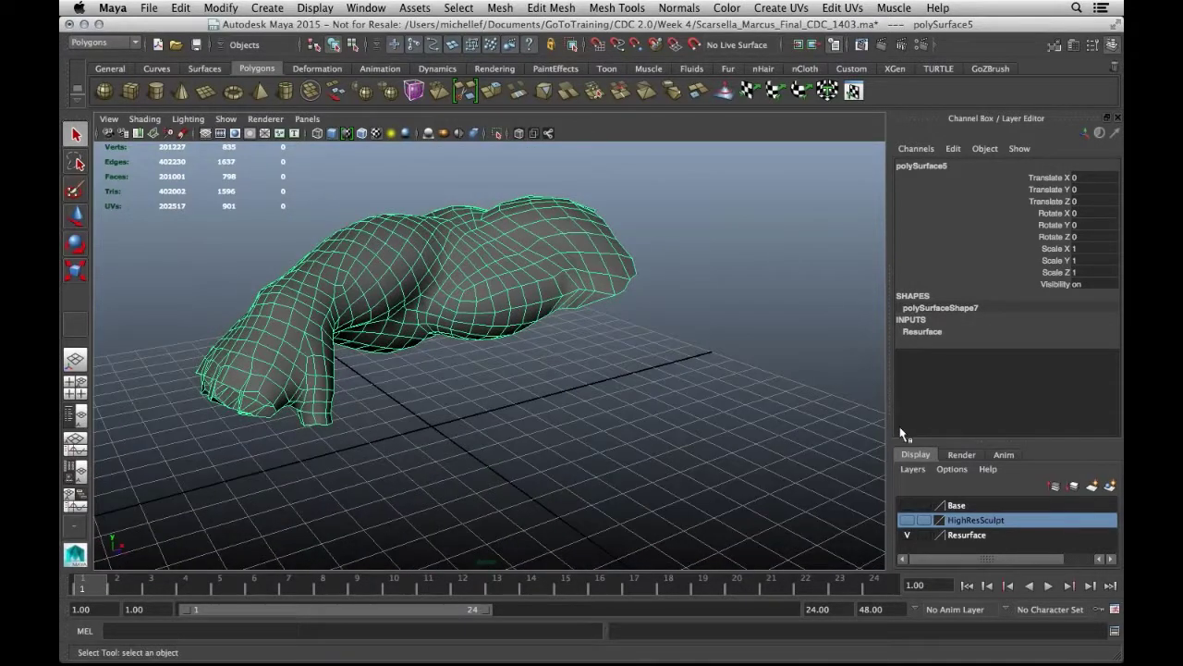
# Show the HighResSculpt layer over the resurfaced arm and select the sculpted mesh to compare the two
pyautogui.click(907, 519)
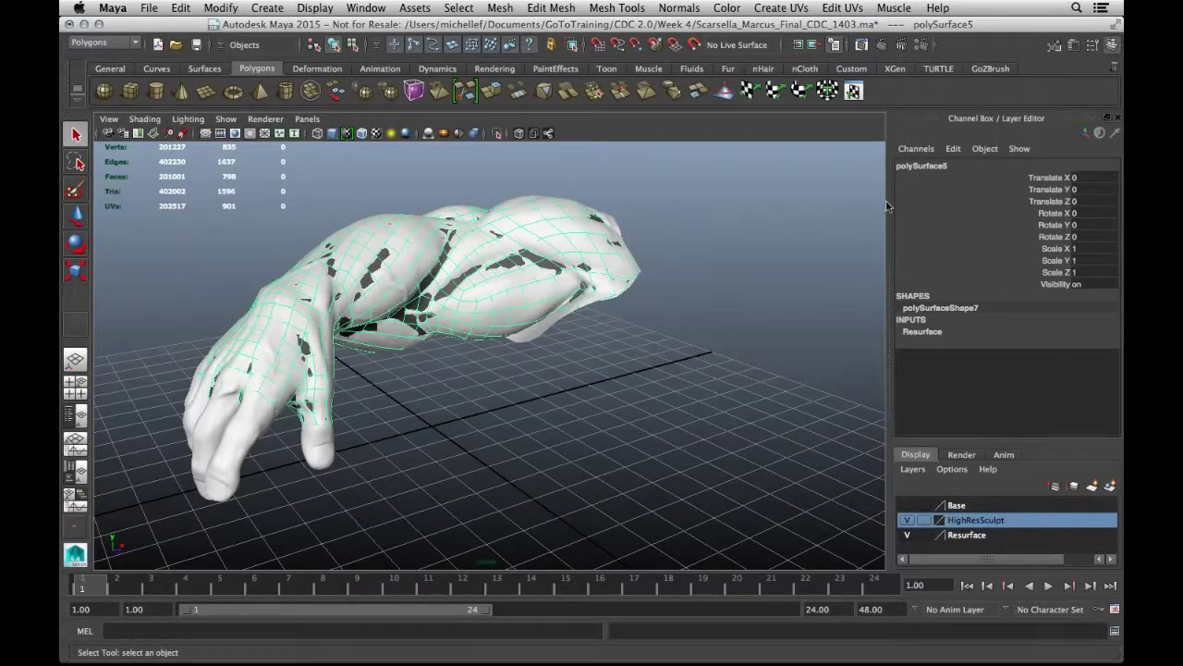
pyautogui.click(473, 471)
pyautogui.click(362, 233)
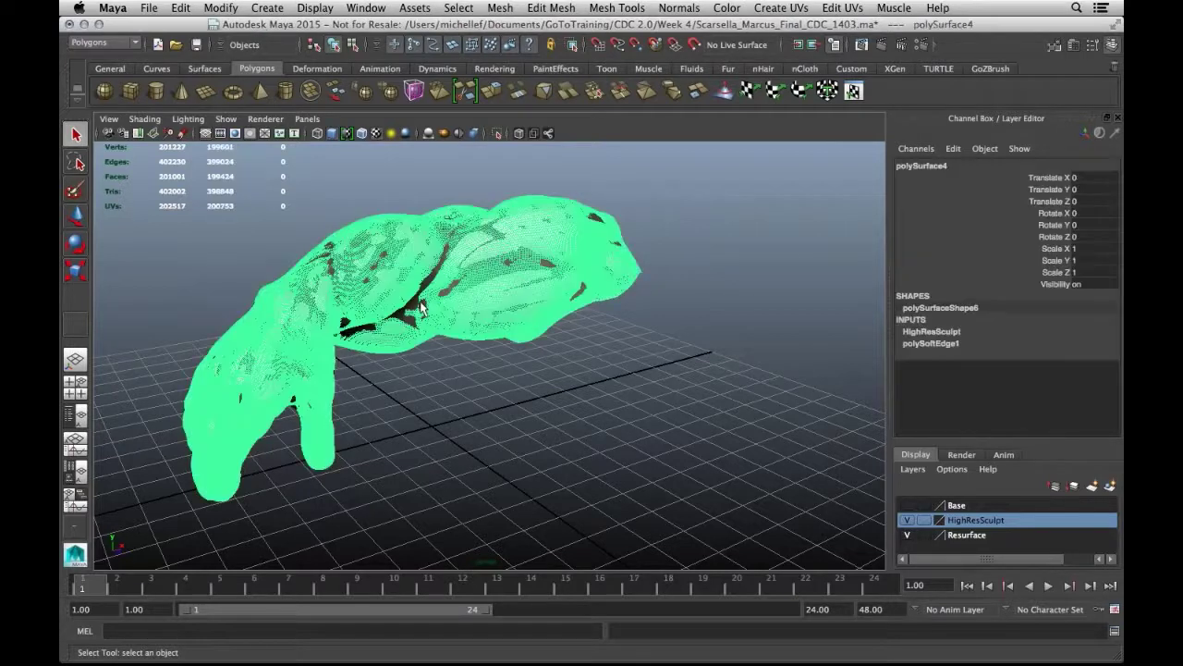
# Examine the resurfaced arm's UV layout in the UV Texture Editor, and close the editor
pyautogui.click(852, 91)
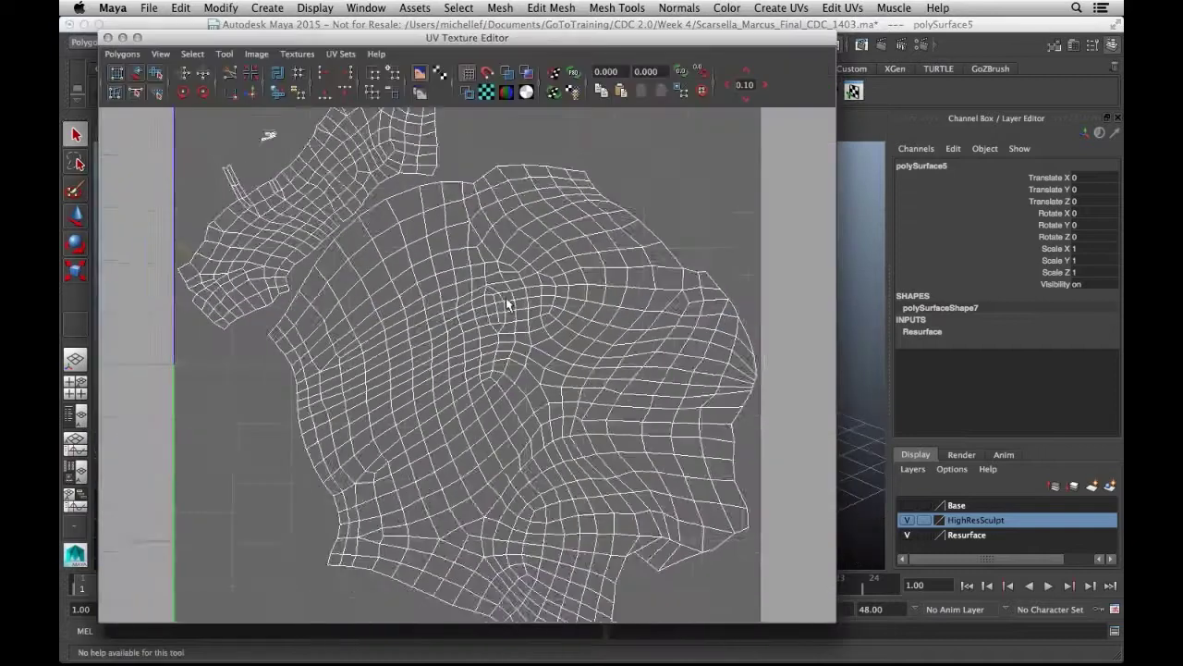
pyautogui.scroll(-3, 507, 305)
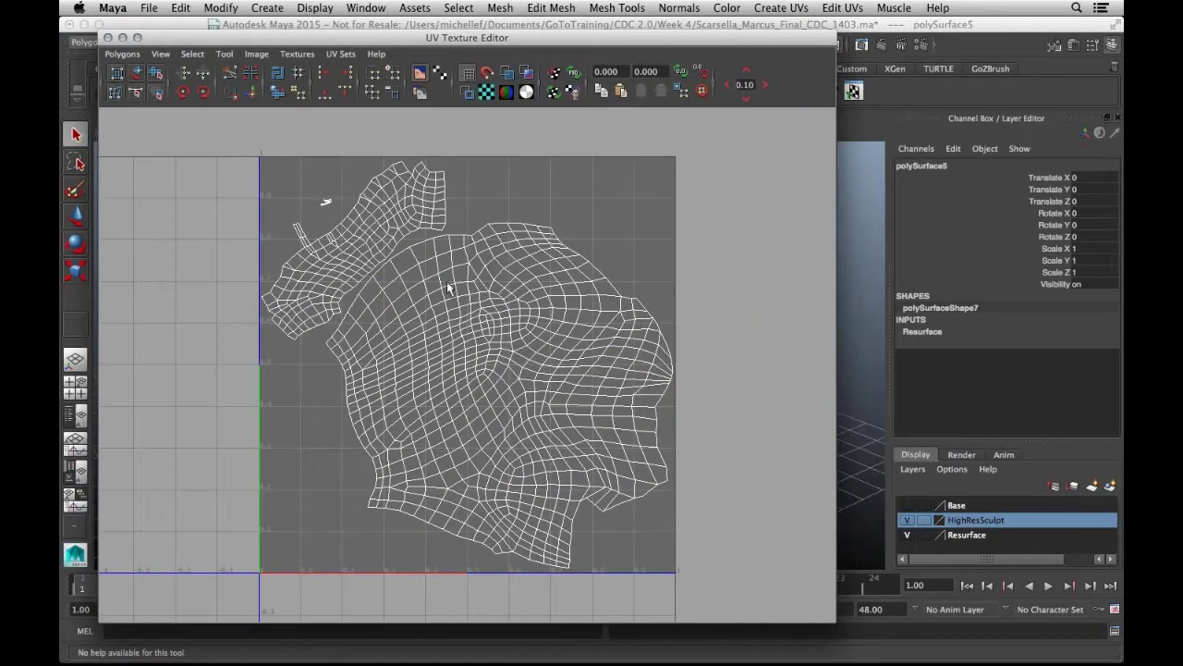
pyautogui.scroll(3, 329, 203)
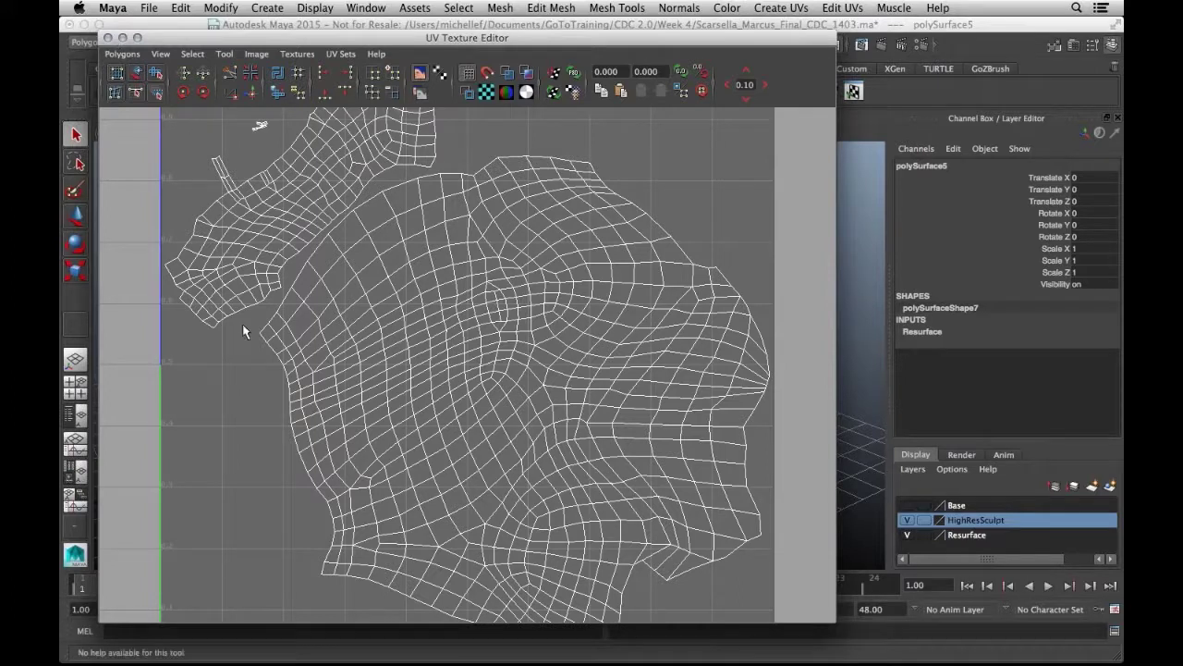
pyautogui.scroll(-1, 240, 200)
pyautogui.click(108, 38)
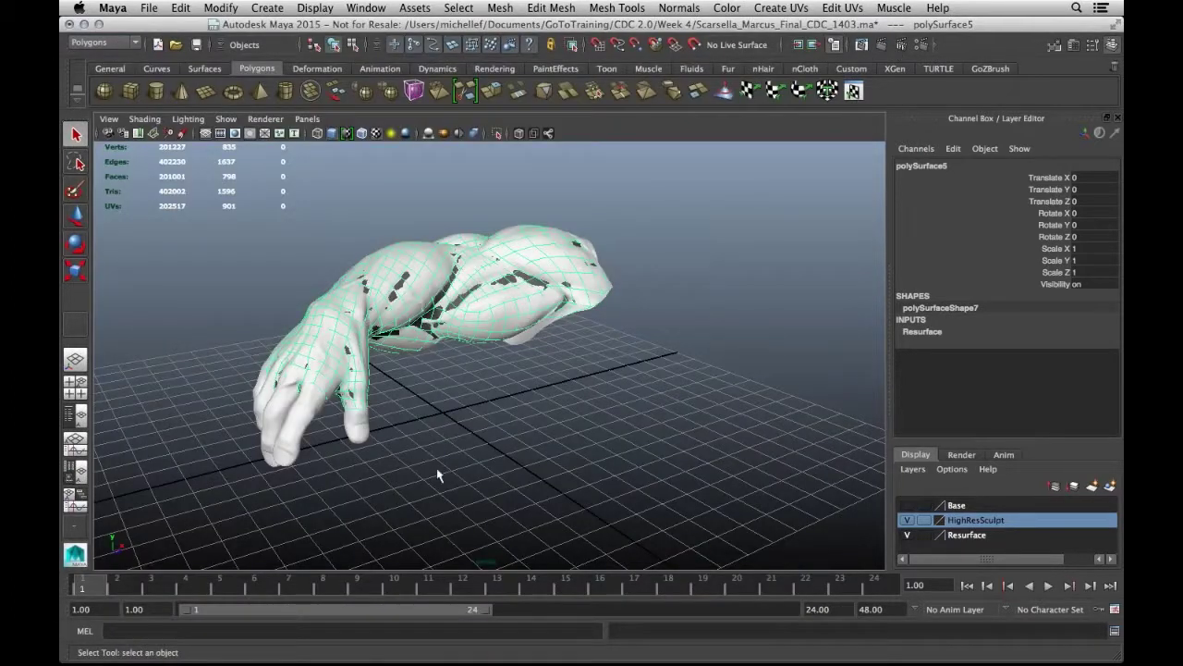
# Select the high-res sculpt and the resurfaced arm in turn to compare the overlapping meshes
pyautogui.click(372, 426)
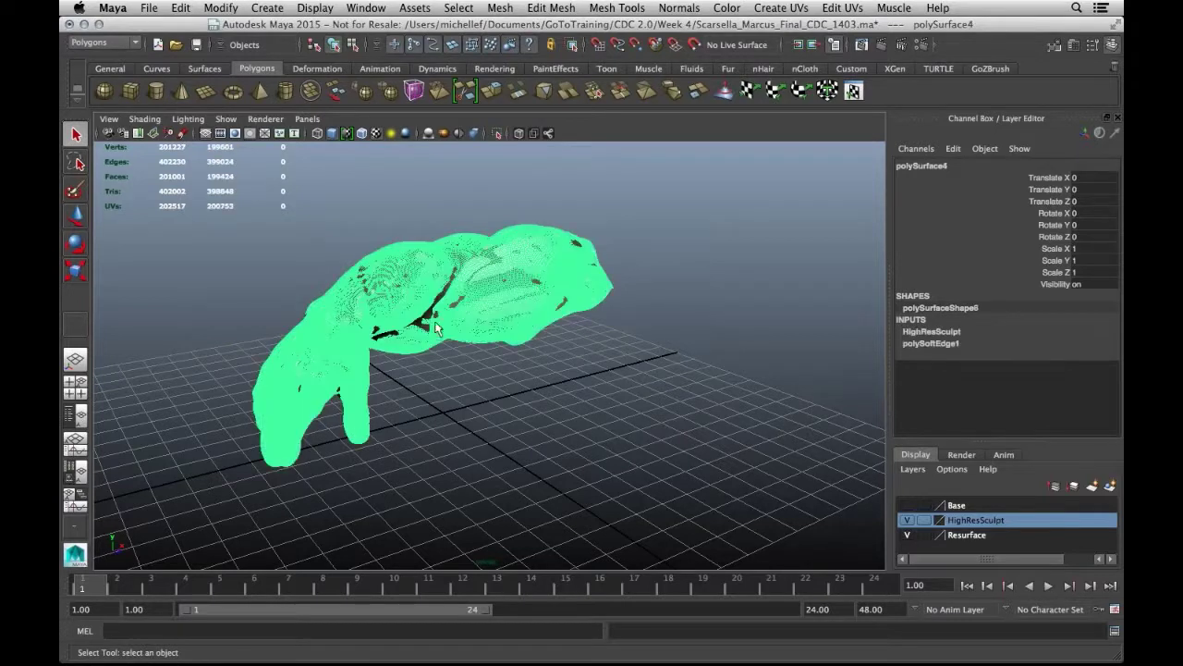
pyautogui.click(521, 381)
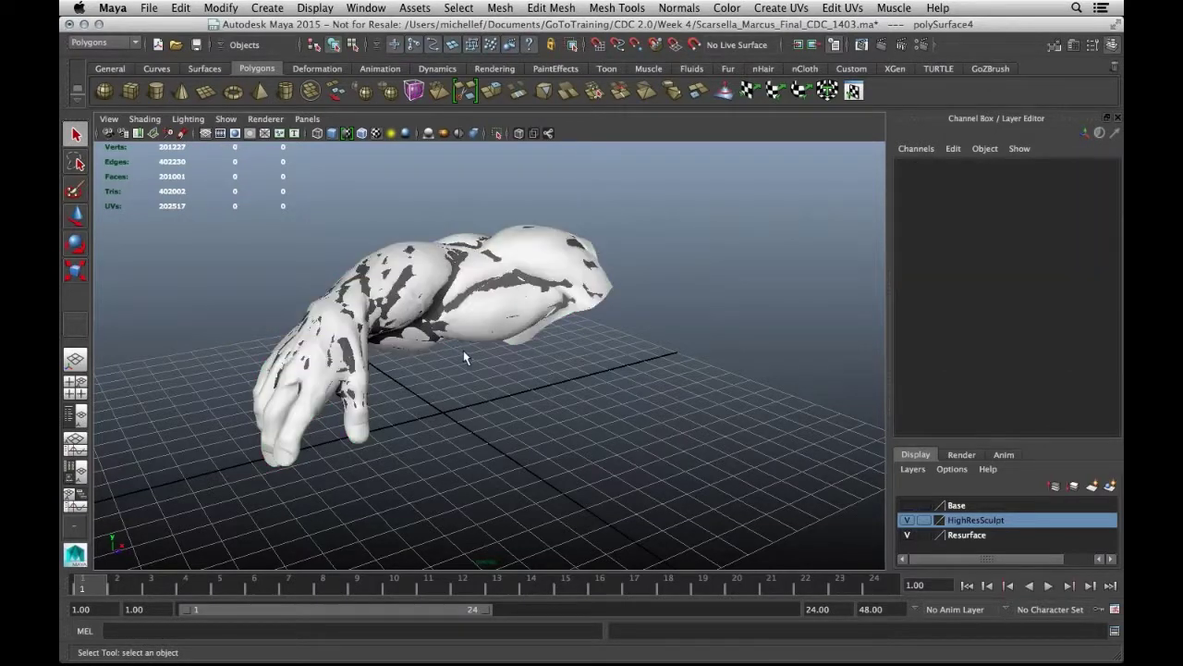
pyautogui.click(430, 322)
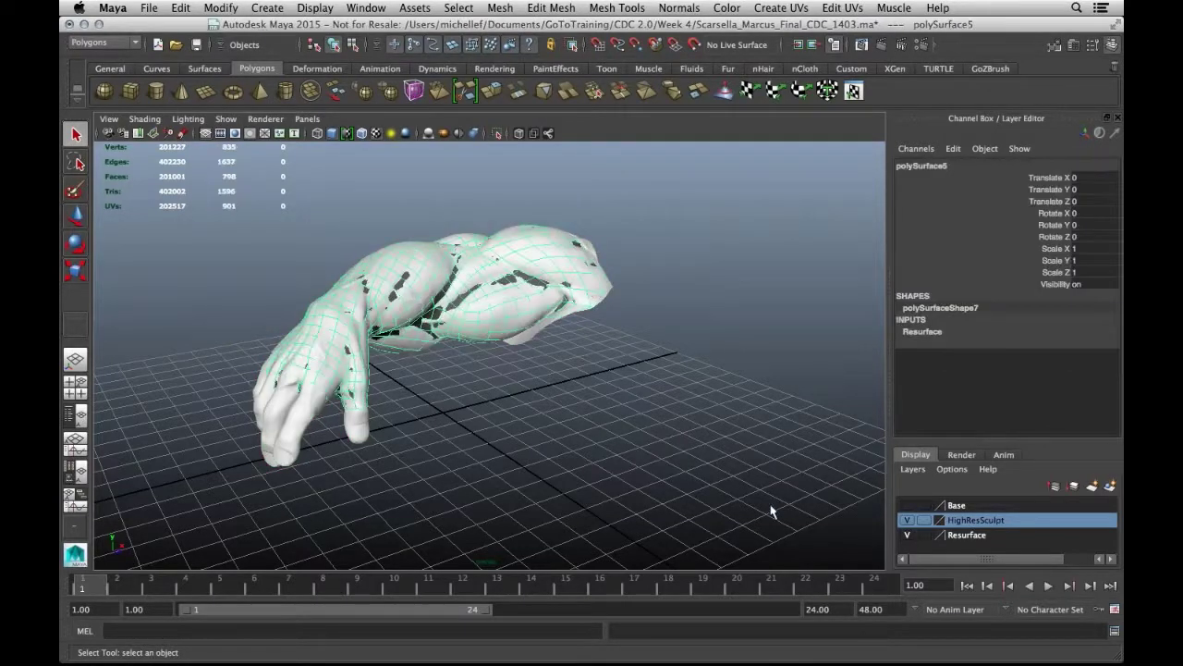
# Hide the HighResSculpt layer and apply Soften Edge to the resurfaced arm
pyautogui.click(908, 519)
pyautogui.click(805, 416)
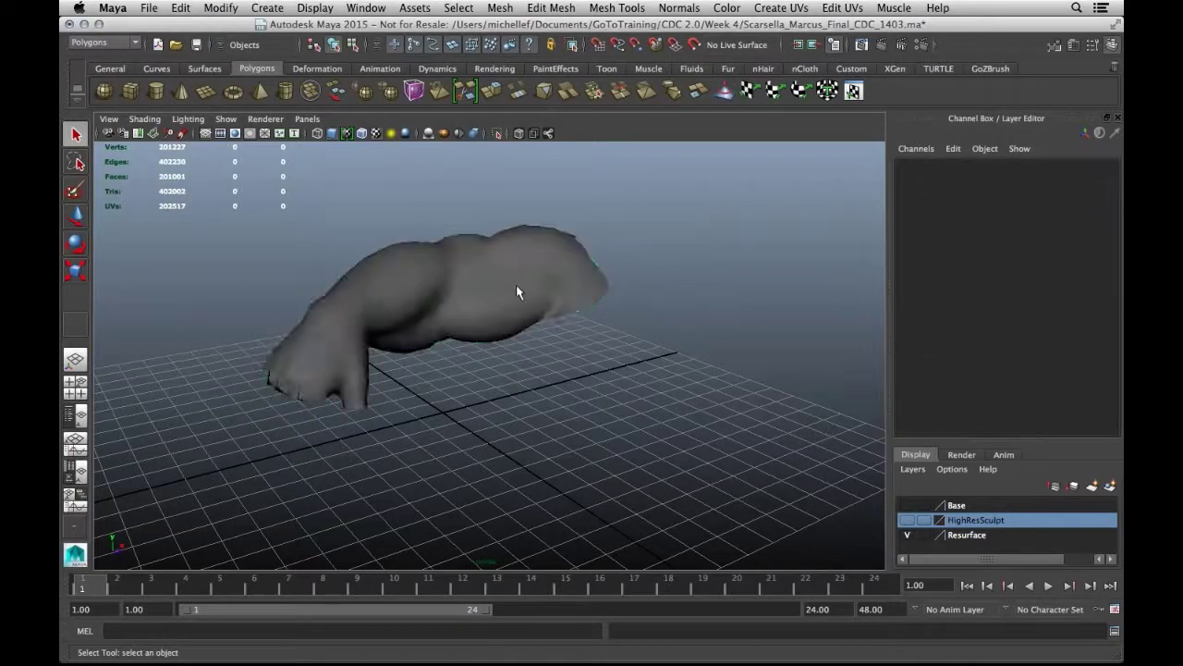
pyautogui.click(516, 285)
pyautogui.click(678, 8)
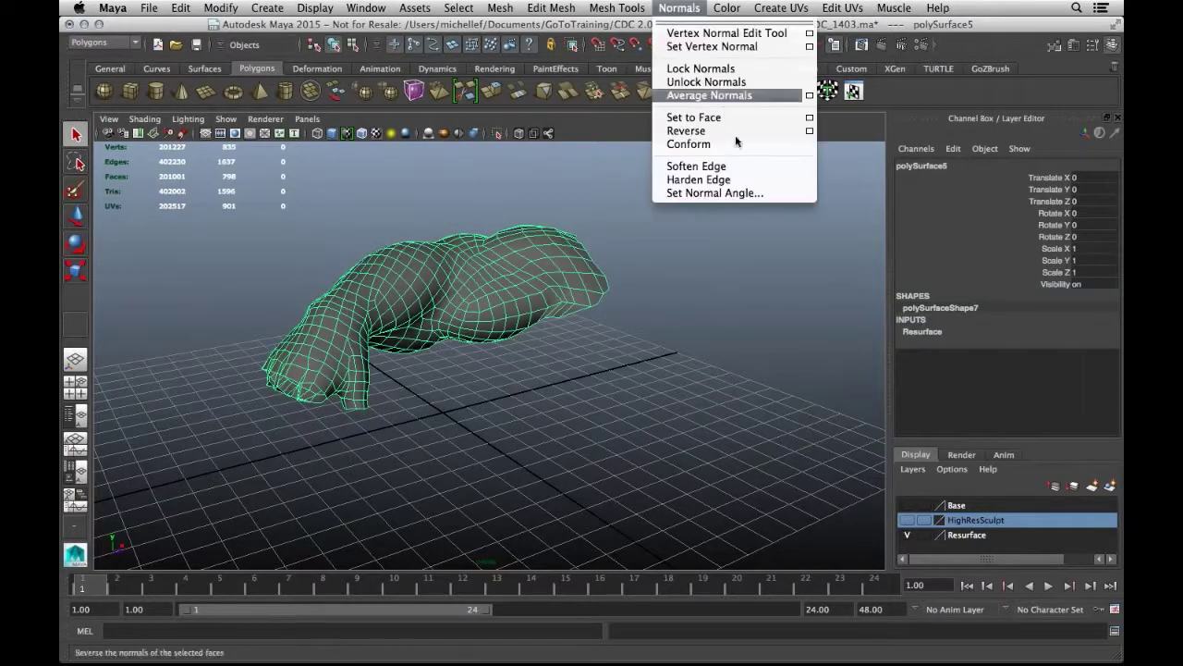
pyautogui.click(745, 167)
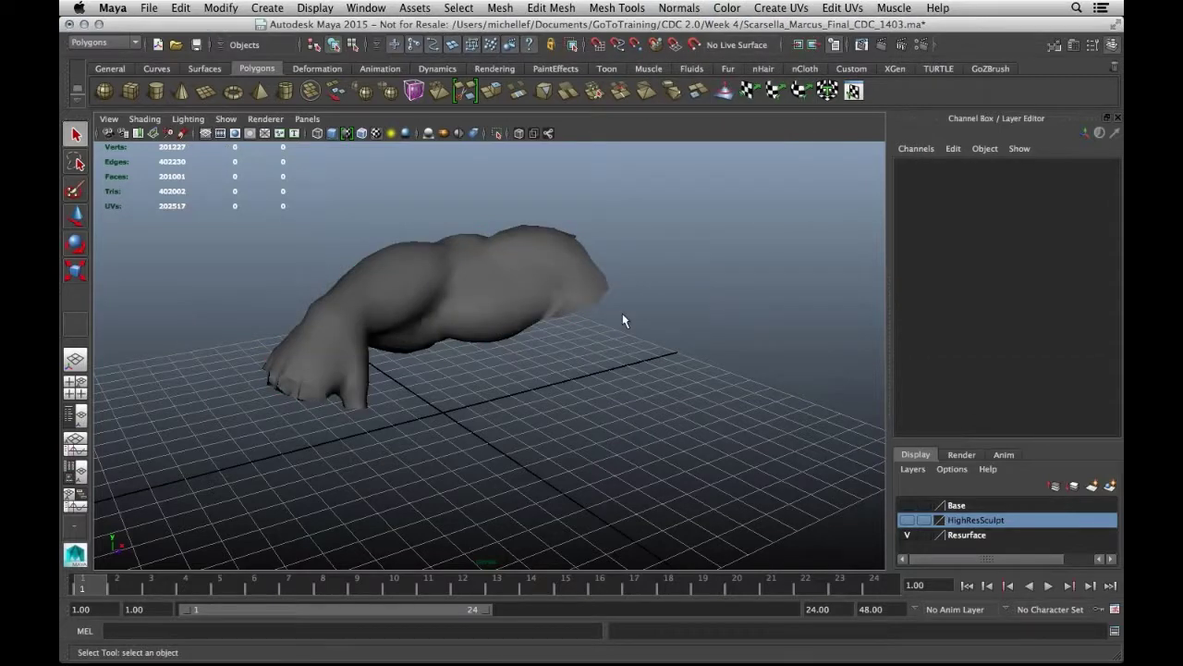
# Switch to the Rendering menu set and open Transfer Maps, enlarging its window to show all the settings
pyautogui.click(103, 43)
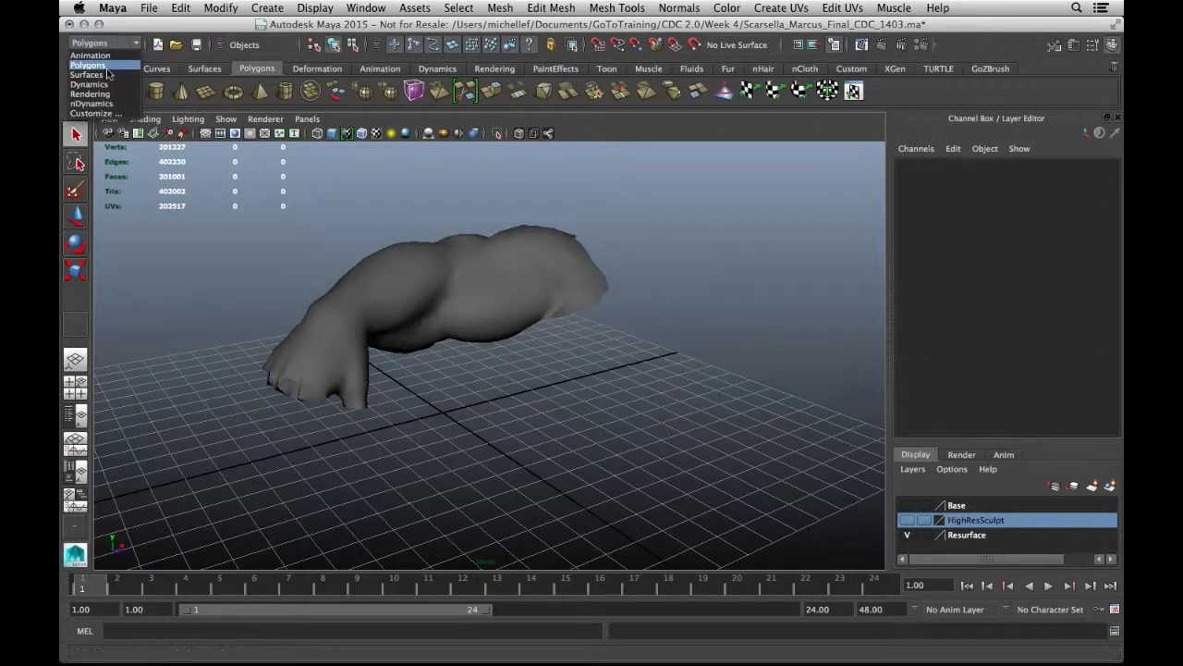
pyautogui.click(97, 94)
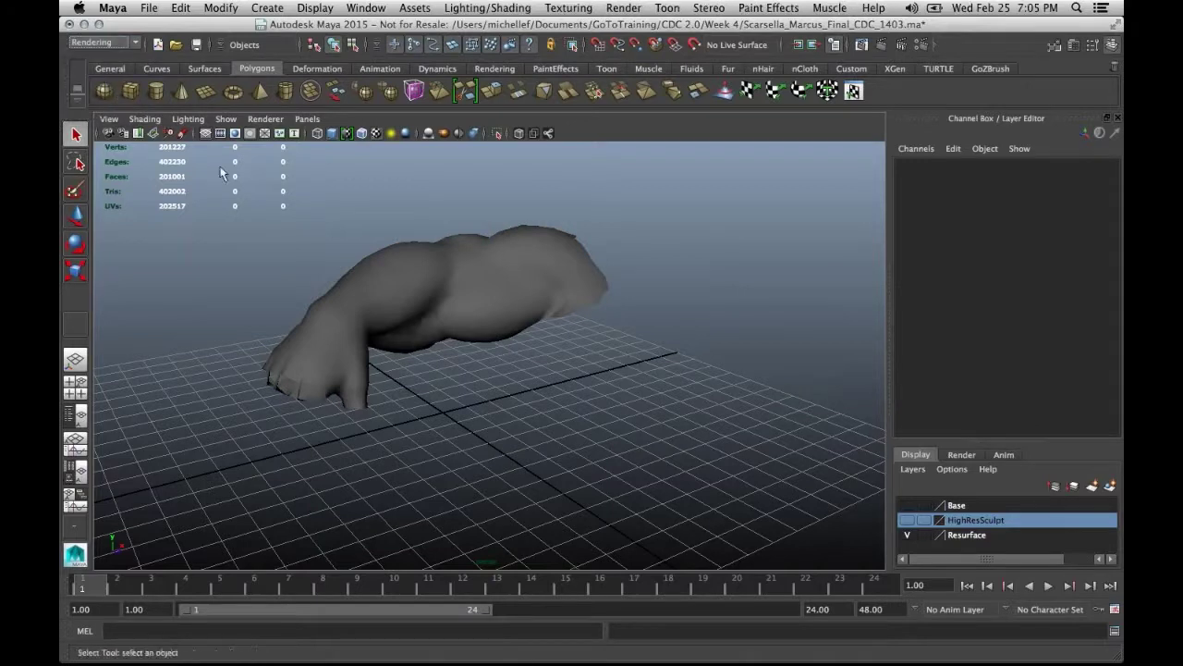
pyautogui.click(473, 8)
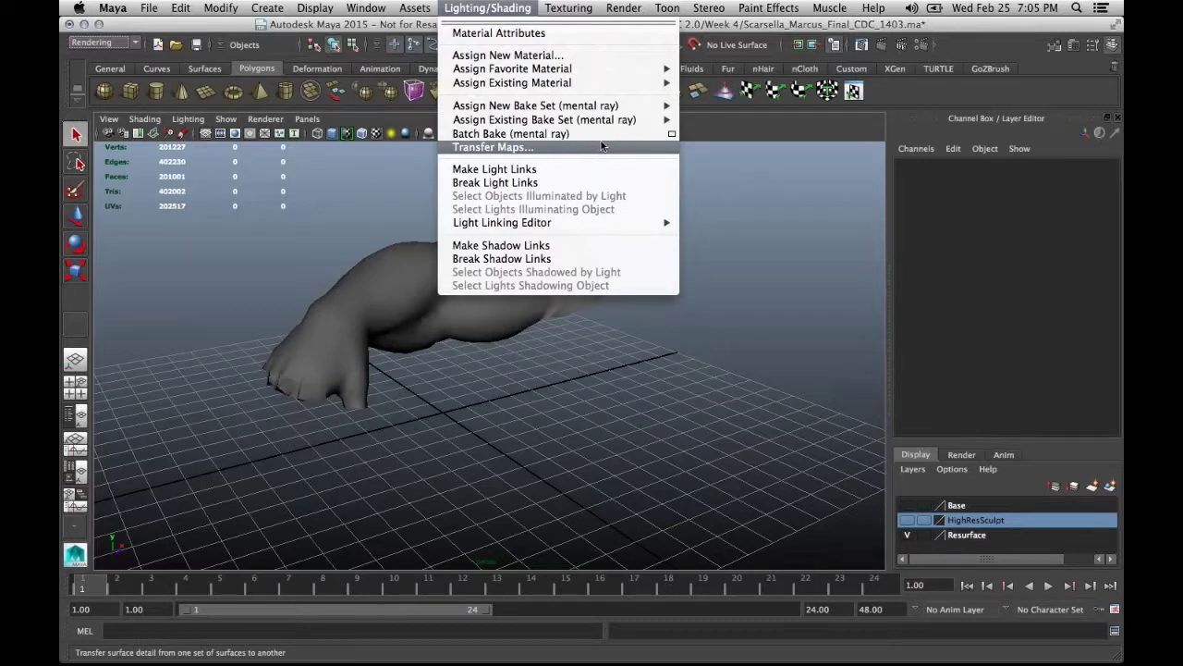
pyautogui.click(602, 145)
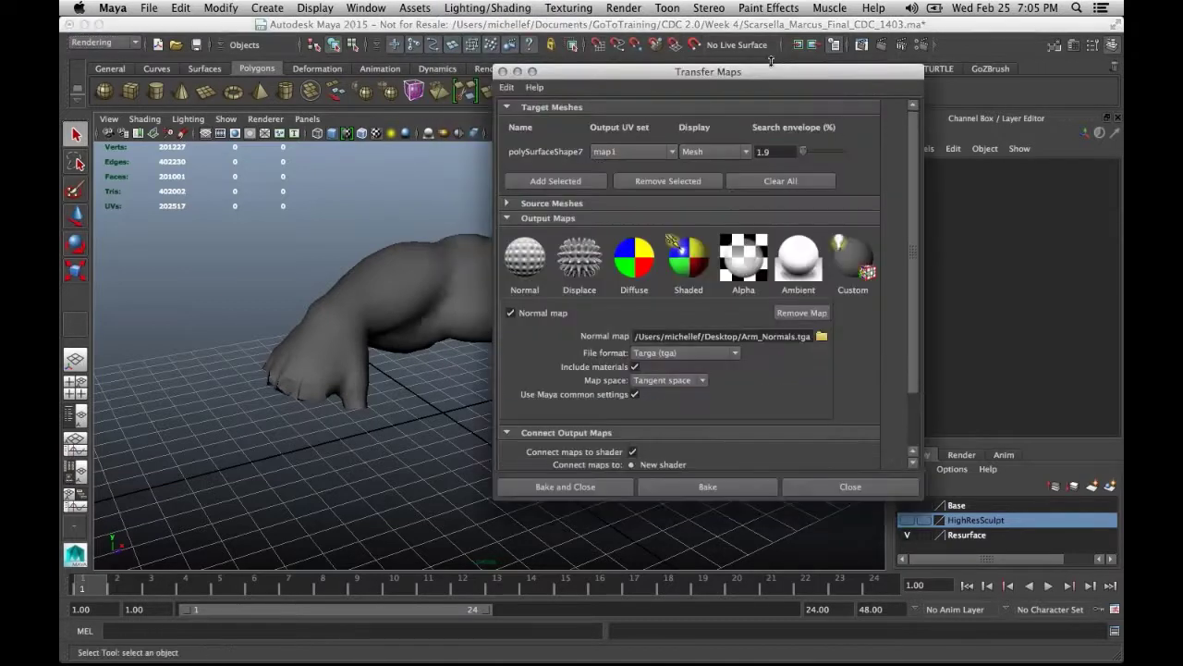
pyautogui.moveTo(771, 61); pyautogui.dragTo(706, 39)
pyautogui.moveTo(857, 478); pyautogui.dragTo(873, 570)
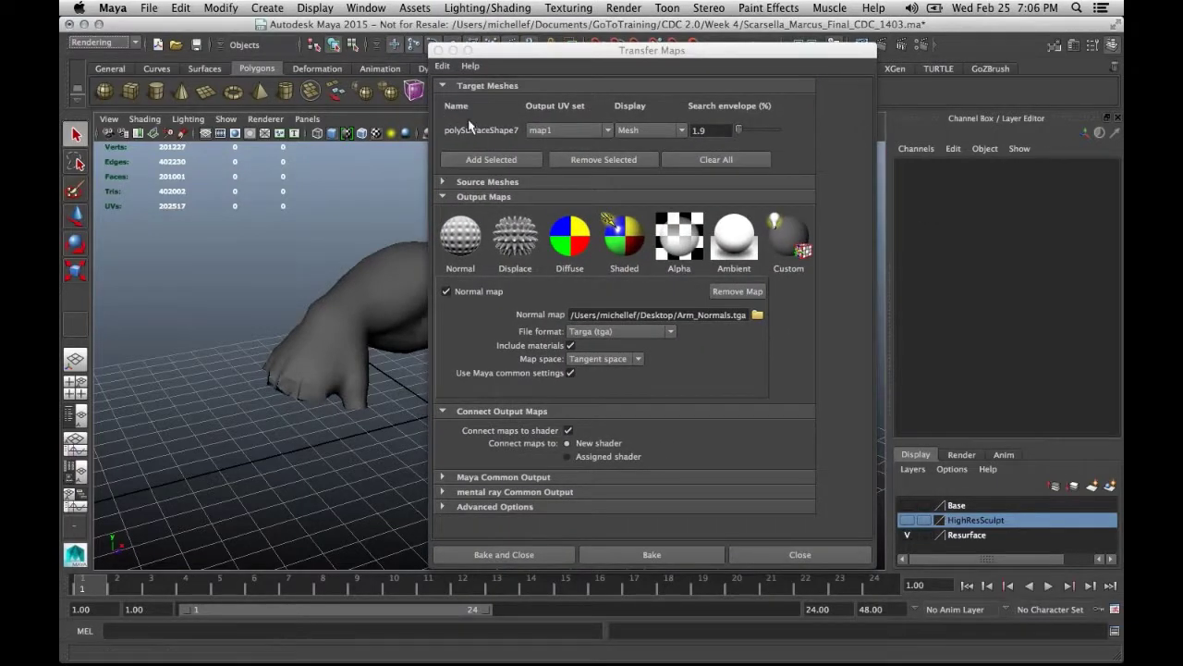
pyautogui.moveTo(573, 51); pyautogui.dragTo(404, 81)
# Rename the resurfaced arm mesh as Resurface1
pyautogui.click(466, 280)
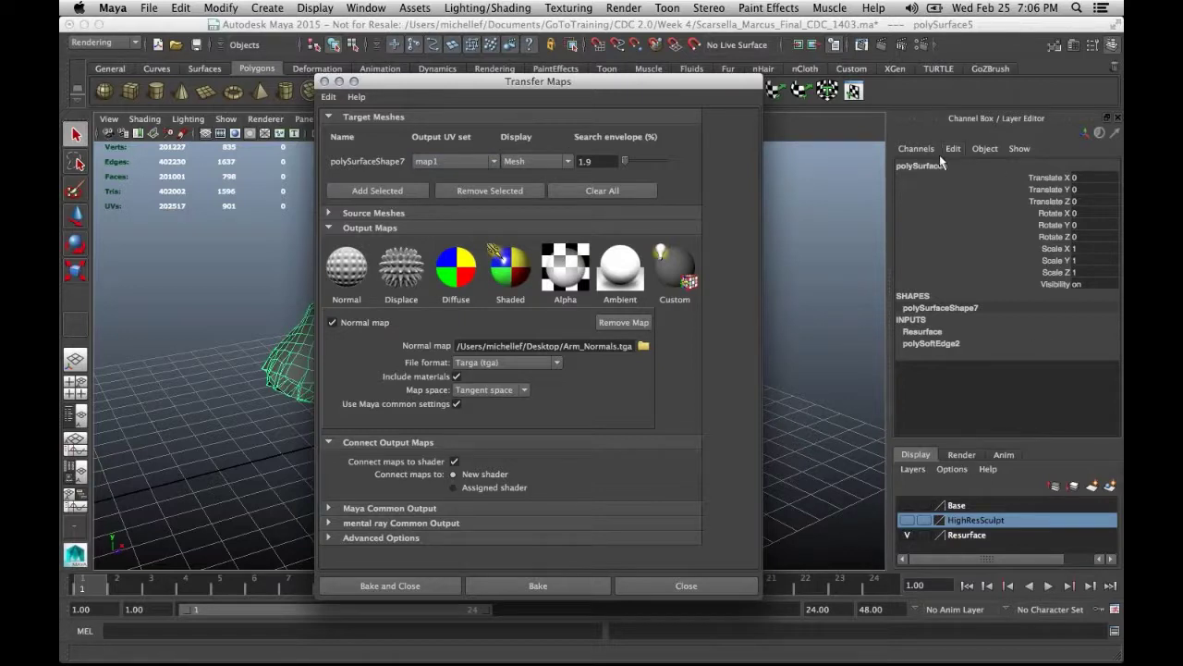
pyautogui.click(962, 175)
pyautogui.write('Resuf')
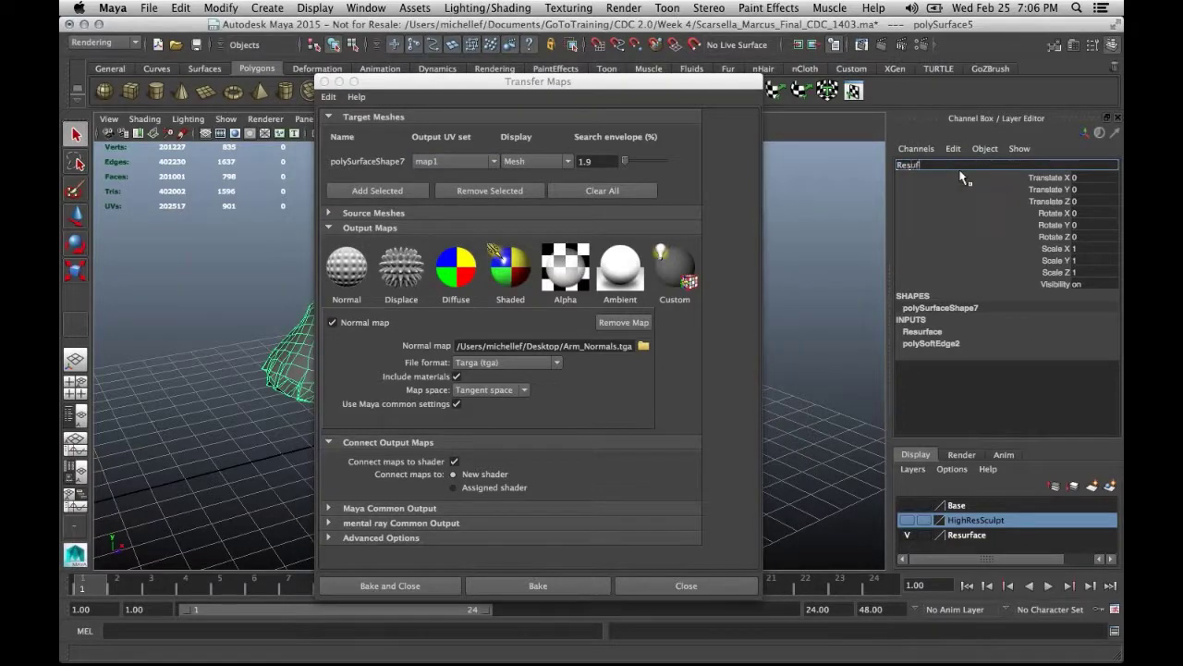
pyautogui.press('Return')
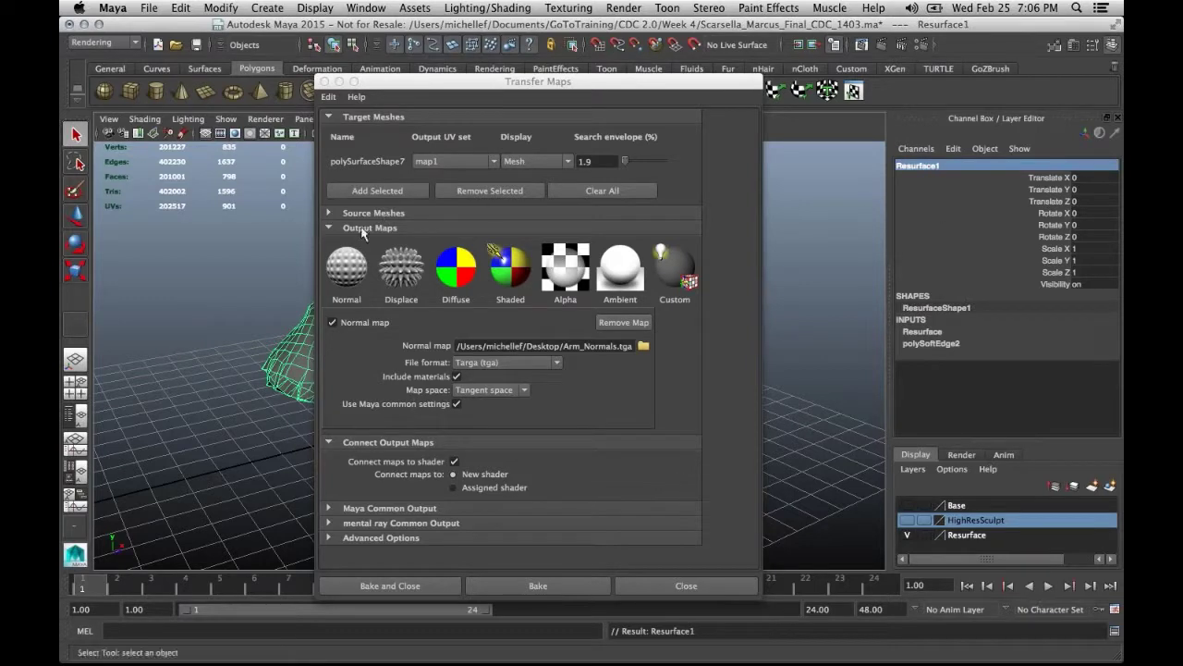
# Clear the target mesh list in Transfer Maps and add the renamed resurfaced arm as its only target
pyautogui.click(359, 191)
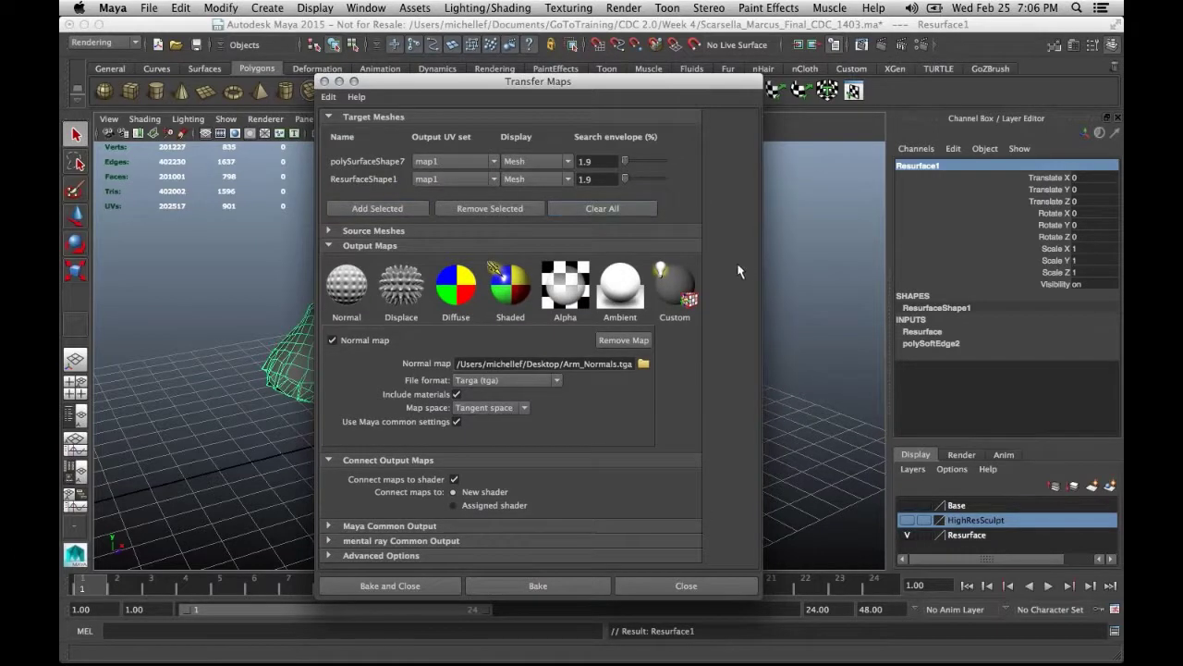
pyautogui.click(603, 209)
pyautogui.click(411, 175)
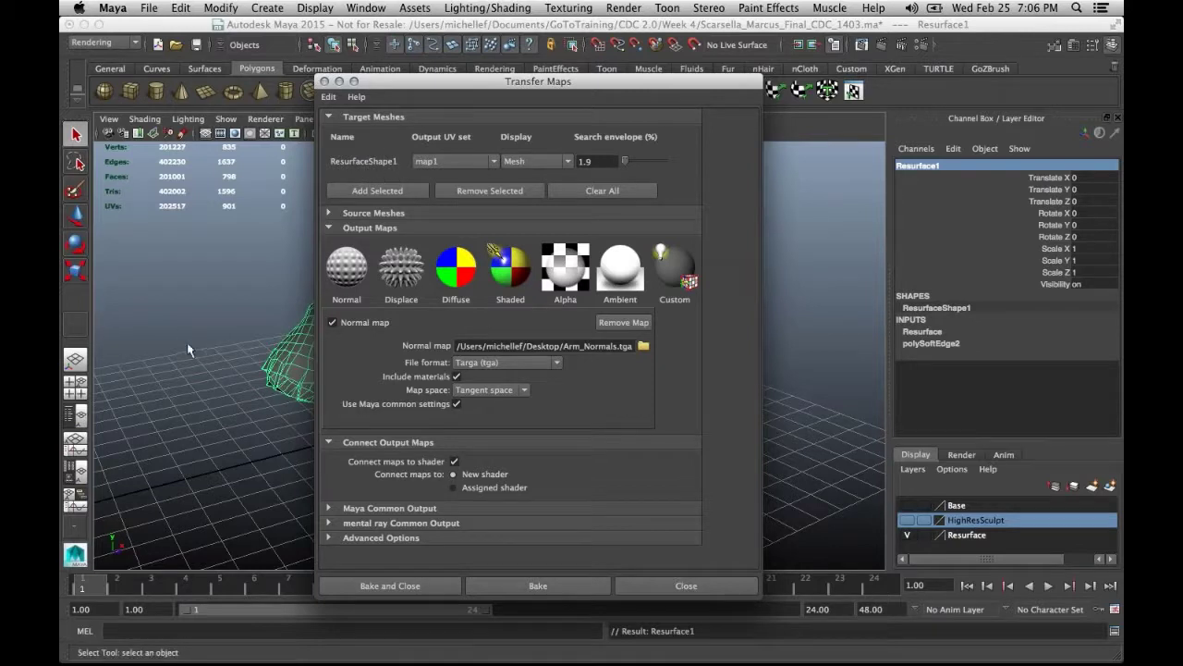
# Clear the source mesh list in Transfer Maps and deselect the resurfaced arm
pyautogui.click(339, 212)
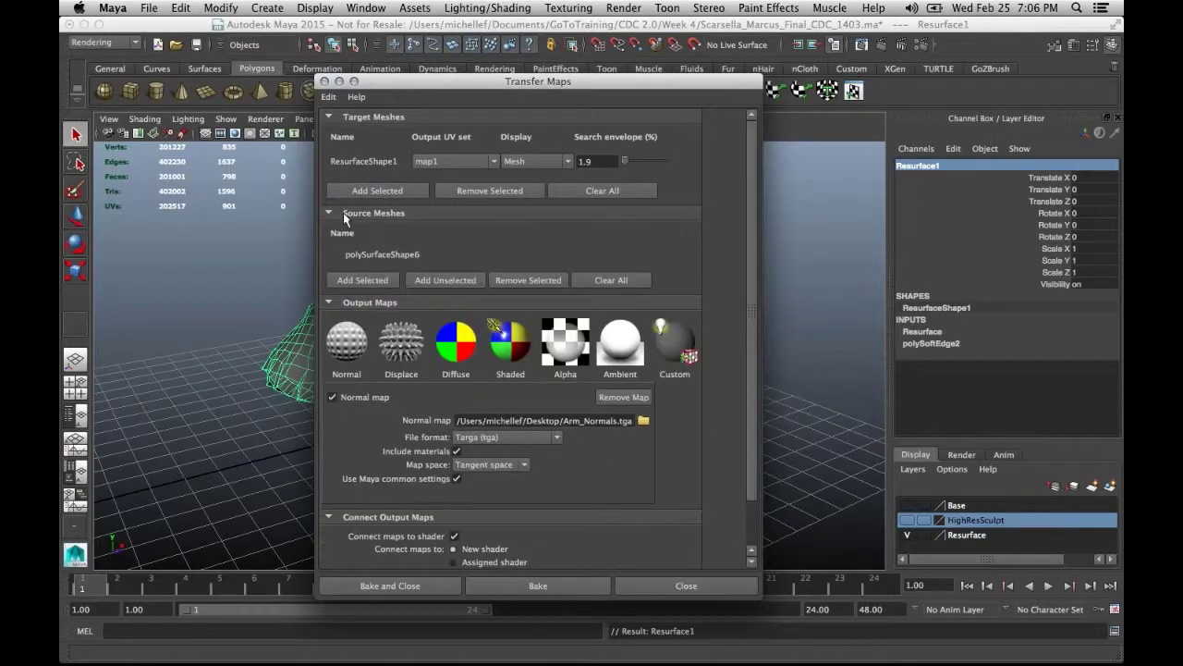
pyautogui.click(597, 280)
pyautogui.click(831, 453)
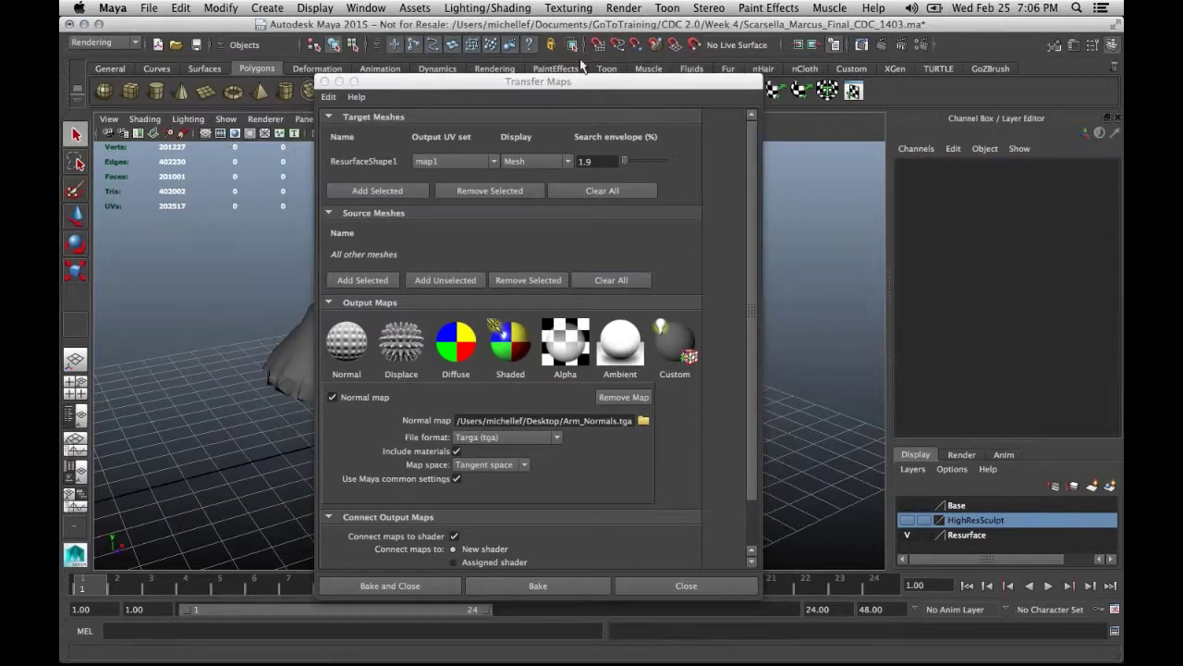
# Move Transfer Maps aside, hide the Resurface layer and show the HighResSculpt layer
pyautogui.moveTo(642, 86)
pyautogui.mouseDown()
pyautogui.moveTo(855, 64)
pyautogui.moveTo(689, 30)
pyautogui.moveTo(730, 71)
pyautogui.mouseUp()
pyautogui.click(907, 534)
pyautogui.click(907, 519)
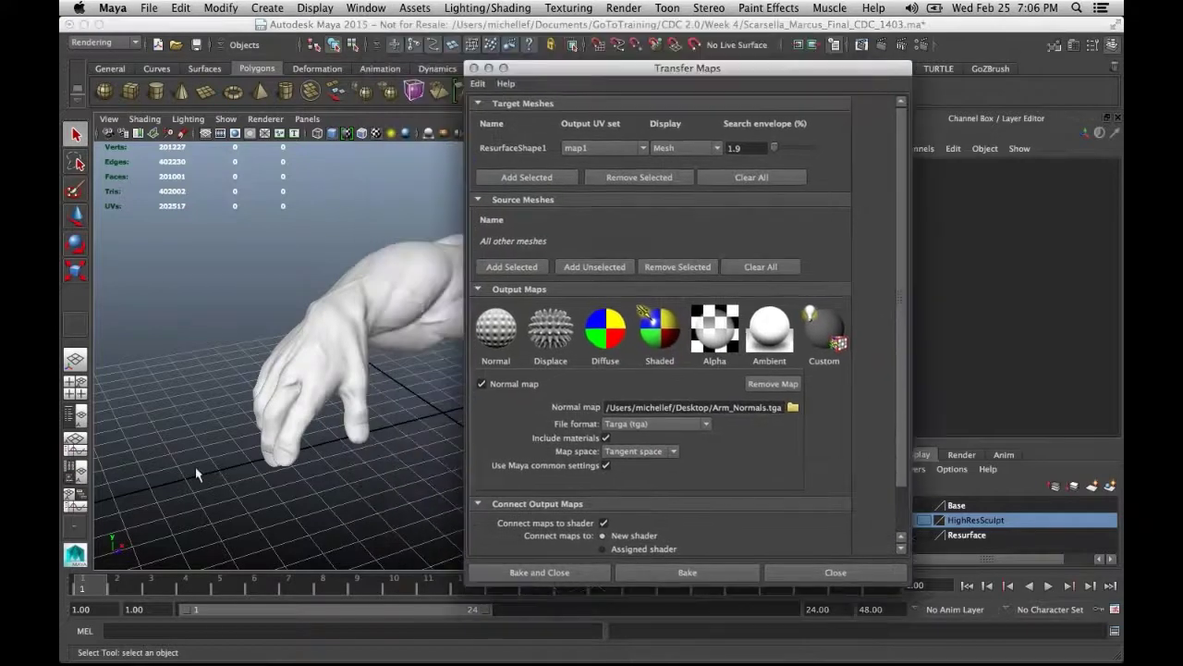
# Rename the high-res sculpt mesh as SourceMesh and add it to the source meshes in Transfer Maps
pyautogui.click(304, 453)
pyautogui.click(964, 165)
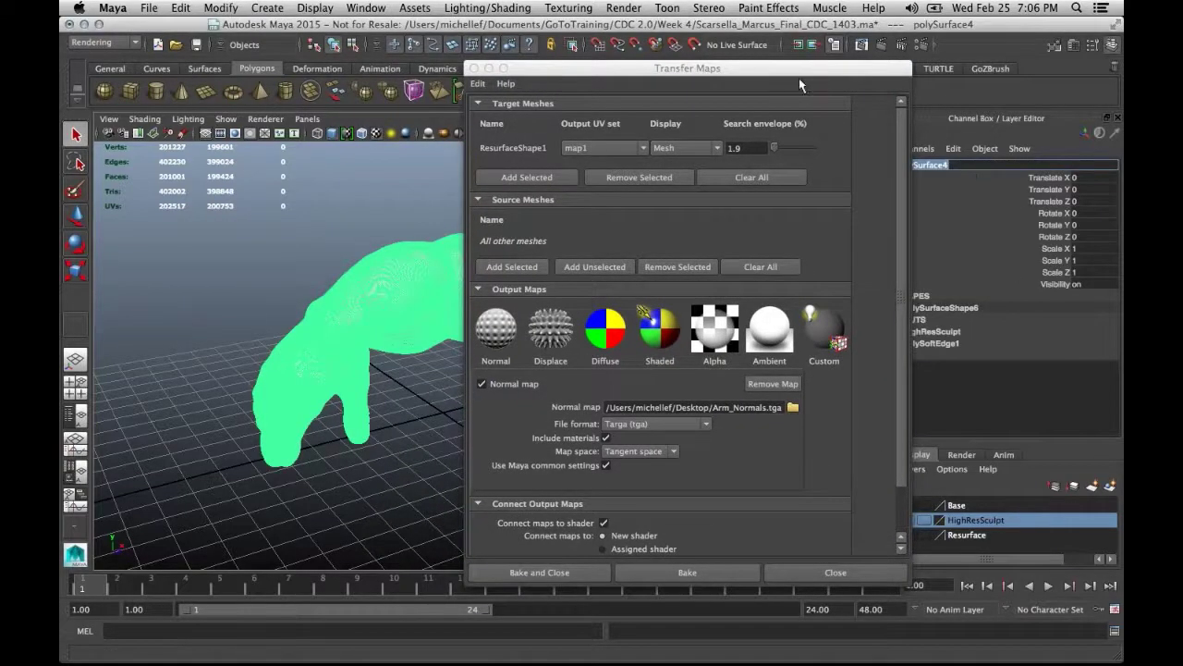
pyautogui.moveTo(790, 70); pyautogui.dragTo(513, 78)
pyautogui.click(961, 174)
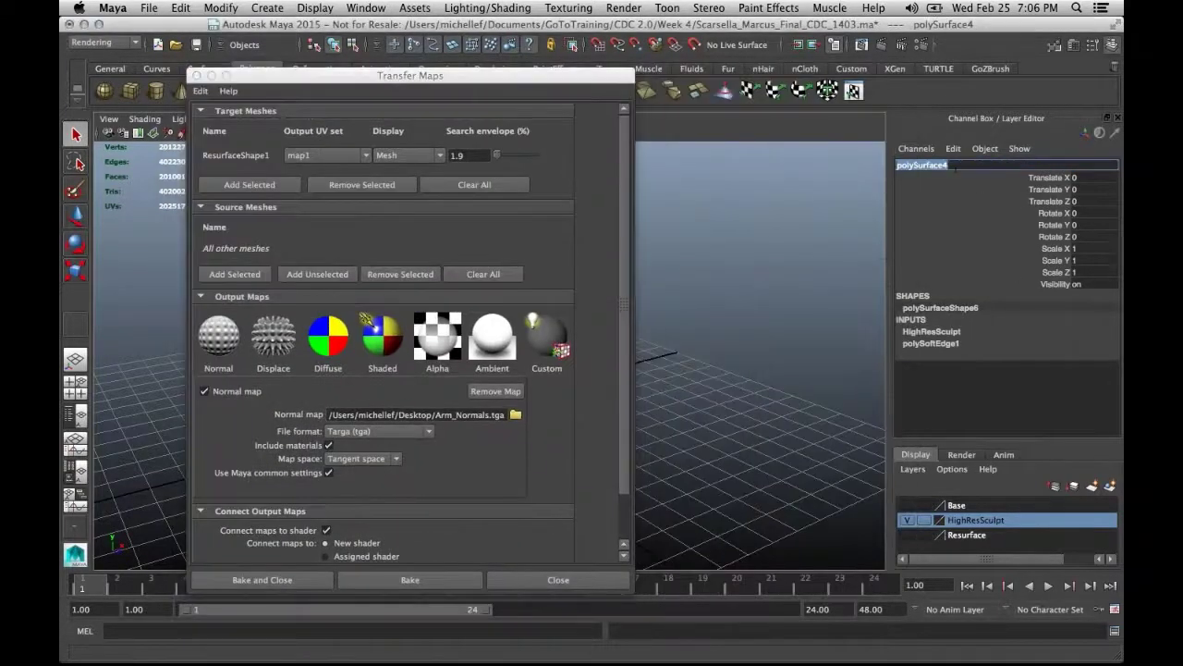
pyautogui.write('SourceMesh')
pyautogui.press('Return')
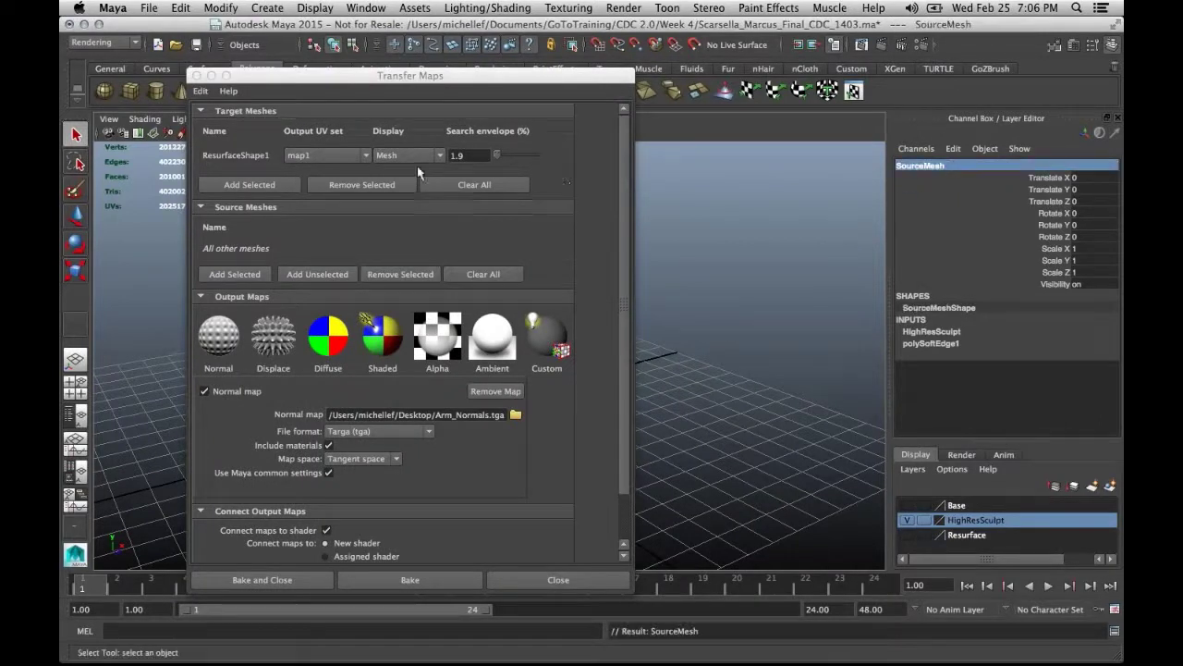
pyautogui.click(230, 275)
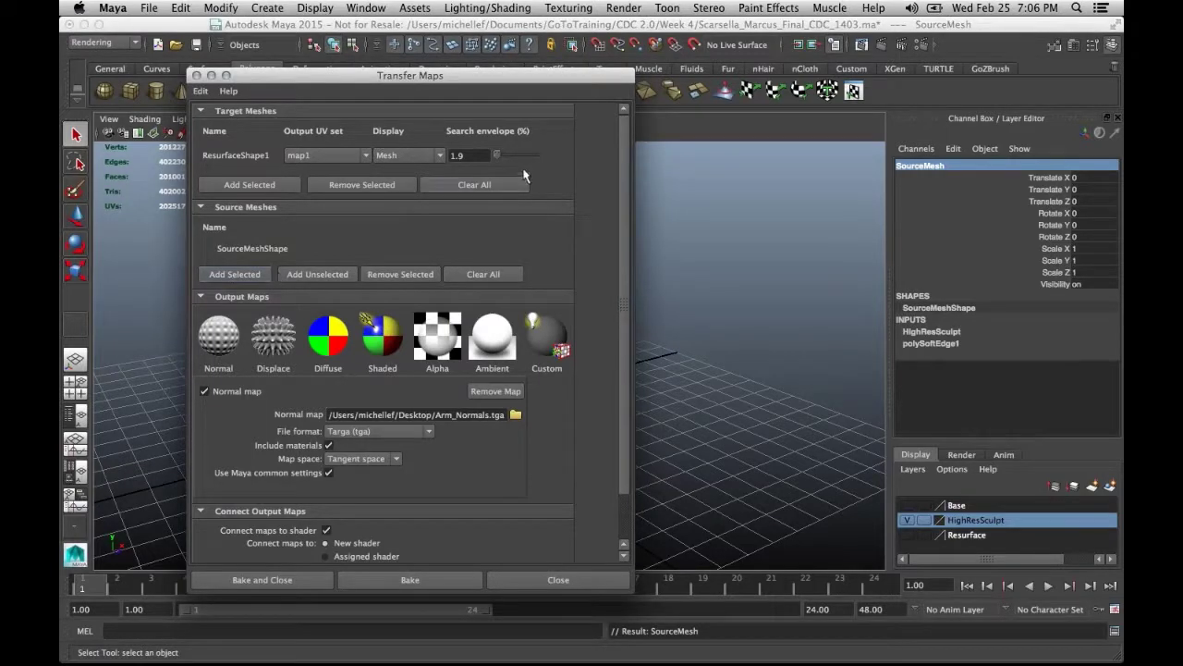
# Show the Resurface layer alongside the HighResSculpt layer and move Transfer Maps clear of the overlapping arm meshes
pyautogui.moveTo(479, 76); pyautogui.dragTo(579, 82)
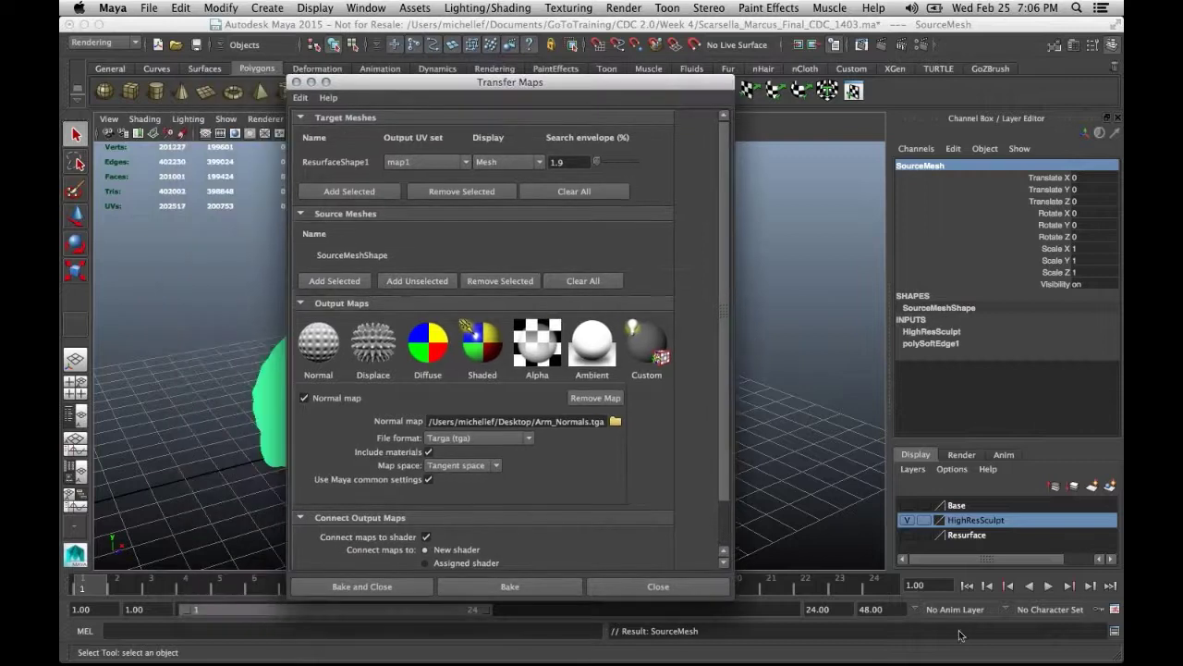
pyautogui.click(907, 535)
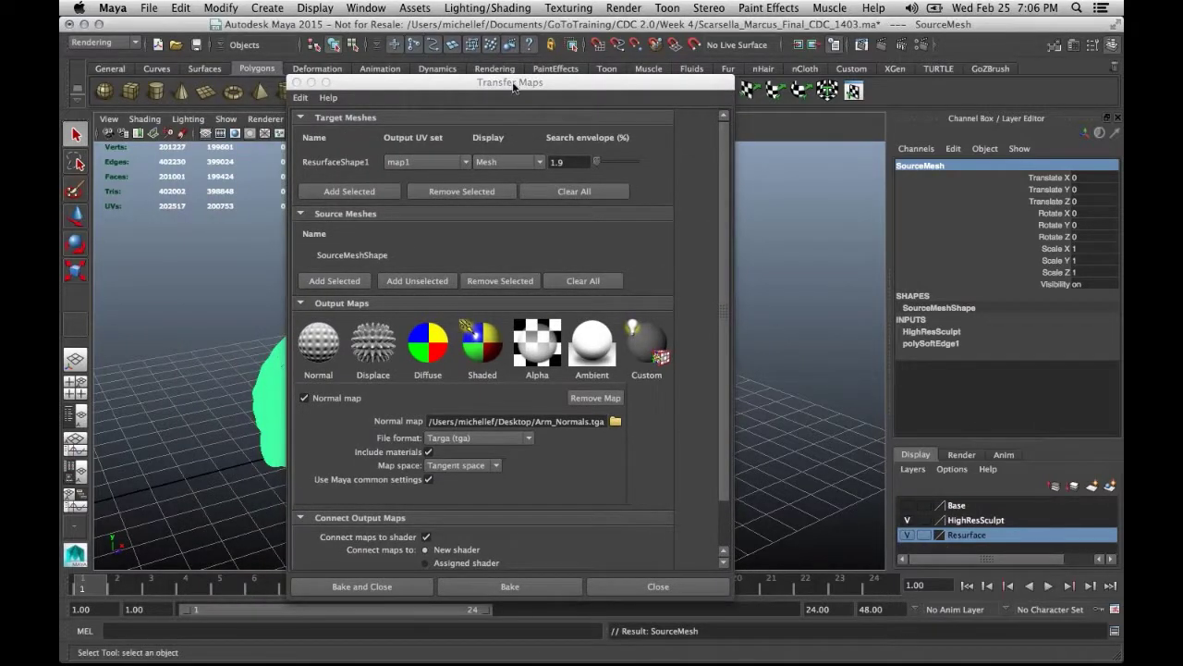
pyautogui.moveTo(495, 82); pyautogui.dragTo(880, 81)
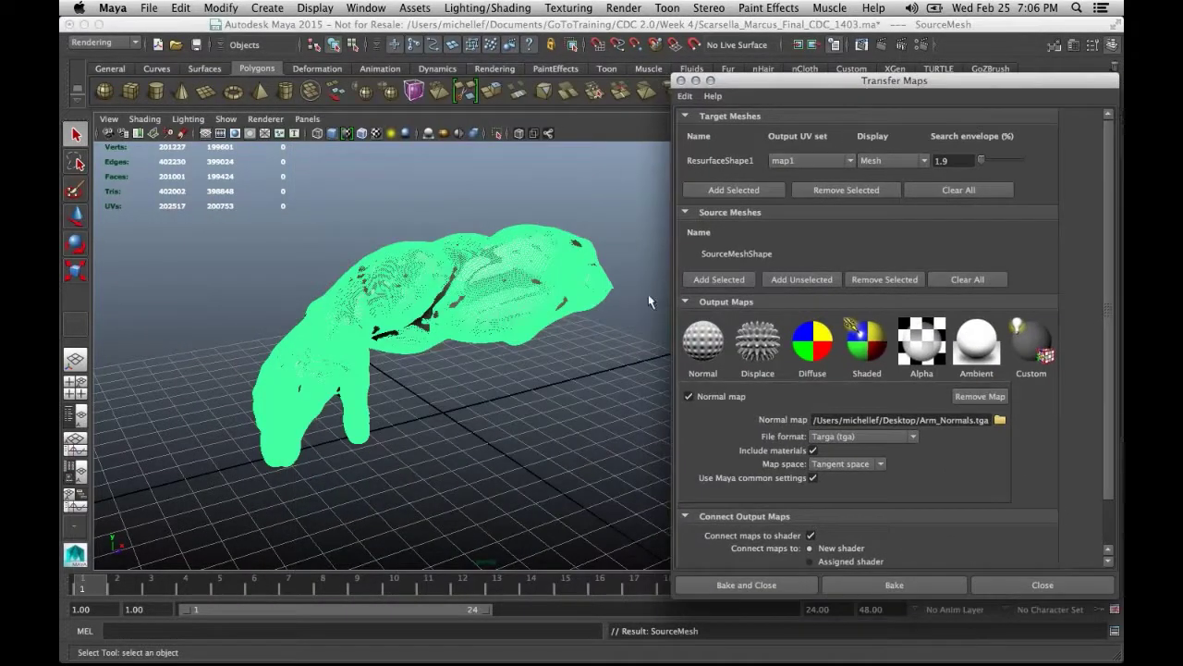
pyautogui.keyDown('alt'); pyautogui.moveTo(543, 305); pyautogui.dragTo(492, 294); pyautogui.keyUp('alt')
pyautogui.keyDown('alt'); pyautogui.moveTo(566, 246); pyautogui.dragTo(481, 265, button='middle'); pyautogui.keyUp('alt')
pyautogui.scroll(3, 483, 265)
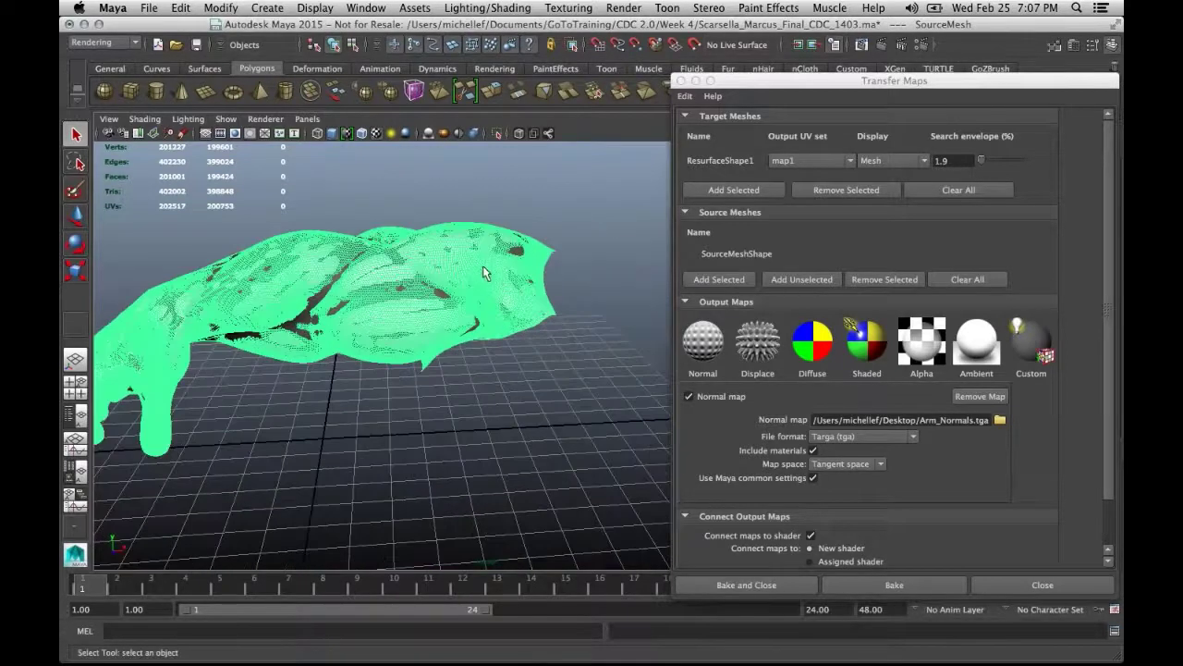
pyautogui.keyDown('alt'); pyautogui.moveTo(463, 289); pyautogui.dragTo(592, 314); pyautogui.keyUp('alt')
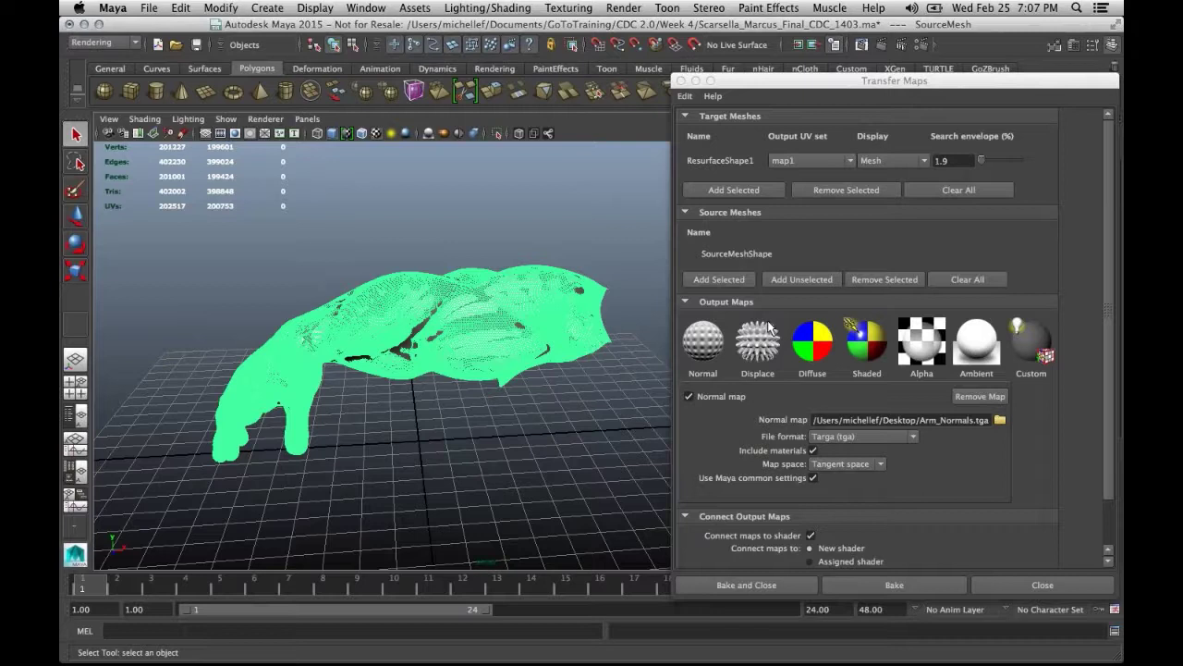
pyautogui.click(705, 350)
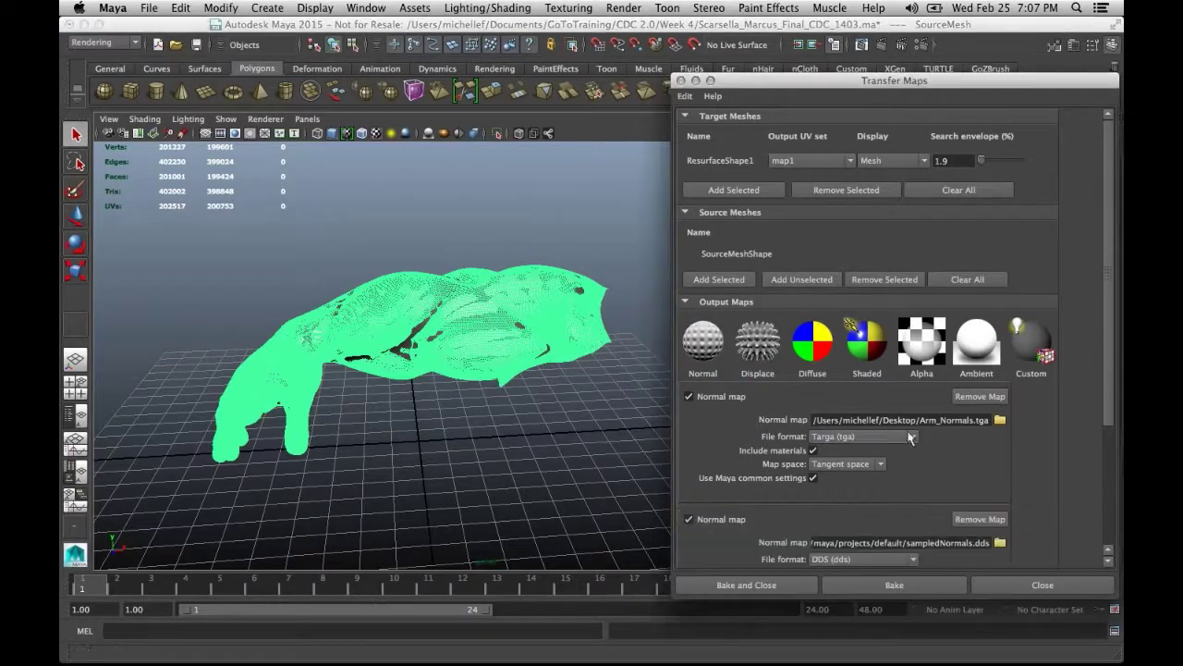
pyautogui.scroll(-1, 816, 478)
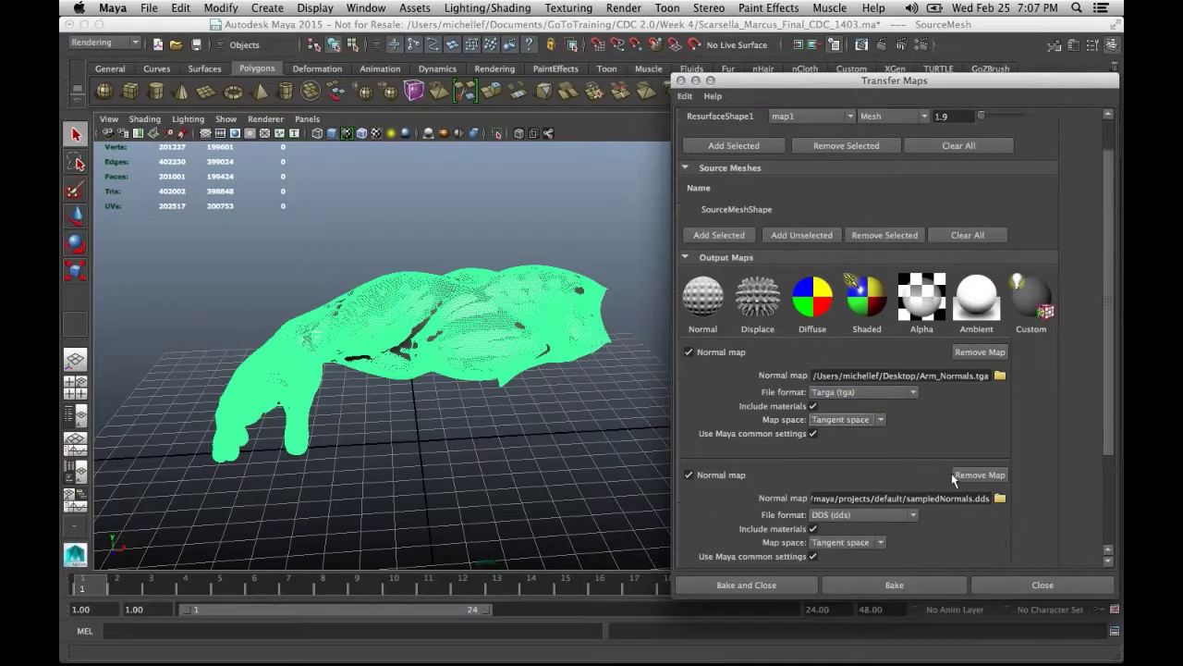
pyautogui.click(980, 474)
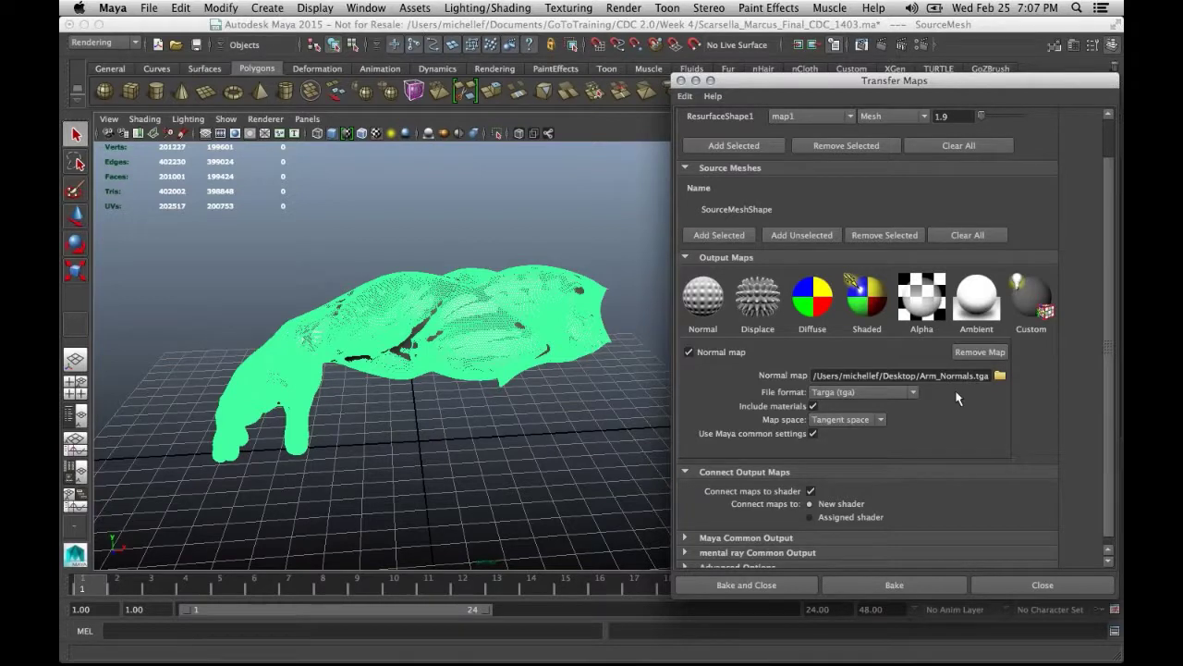
pyautogui.hotkey('ctrl', '`')
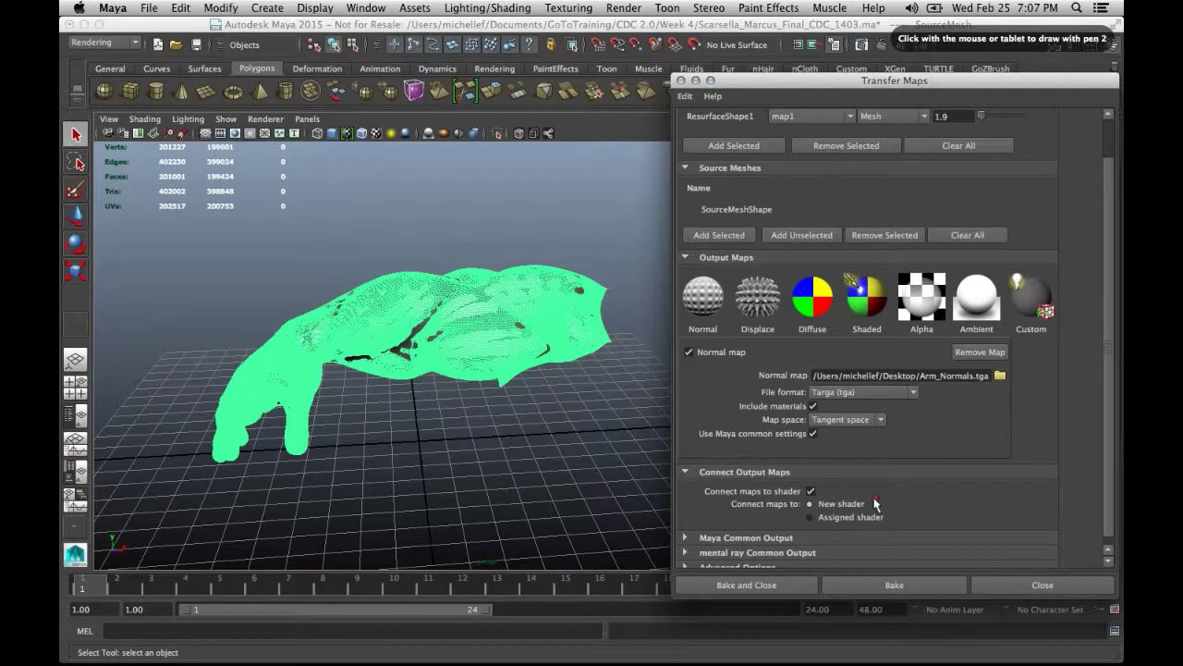
pyautogui.moveTo(884, 496)
pyautogui.mouseDown()
pyautogui.moveTo(856, 504)
pyautogui.moveTo(903, 496)
pyautogui.mouseUp()
pyautogui.press('Escape')
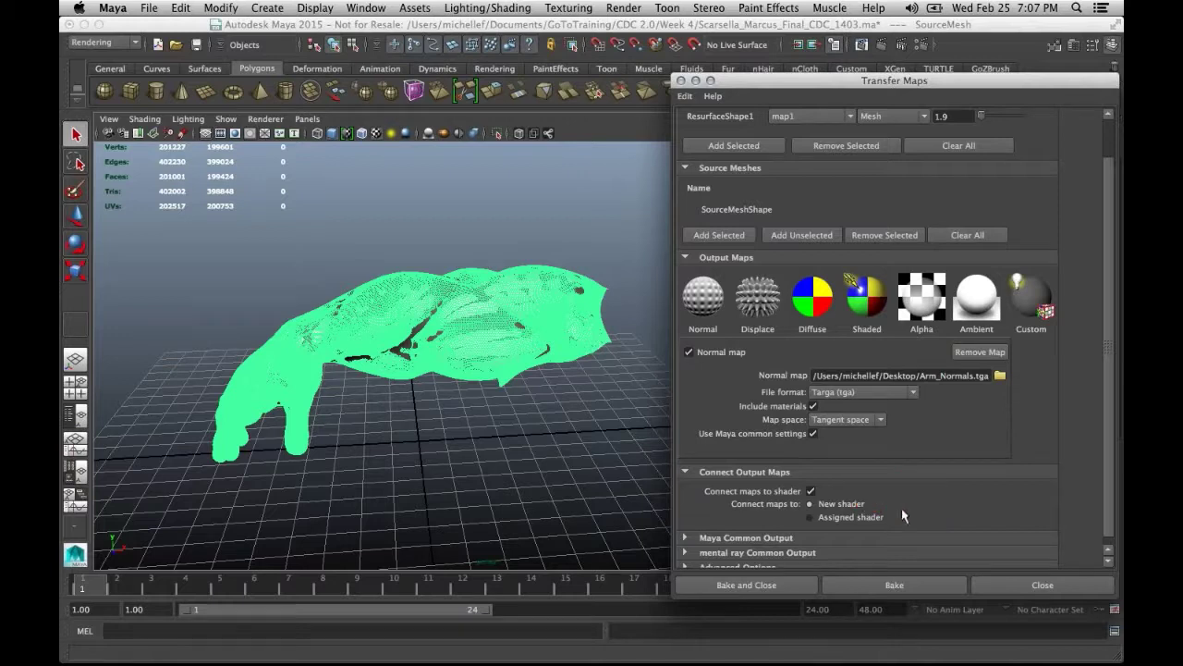
# Expand the Maya Common Output settings in Transfer Maps and set the sampling quality to High (8x8)
pyautogui.scroll(-1, 836, 443)
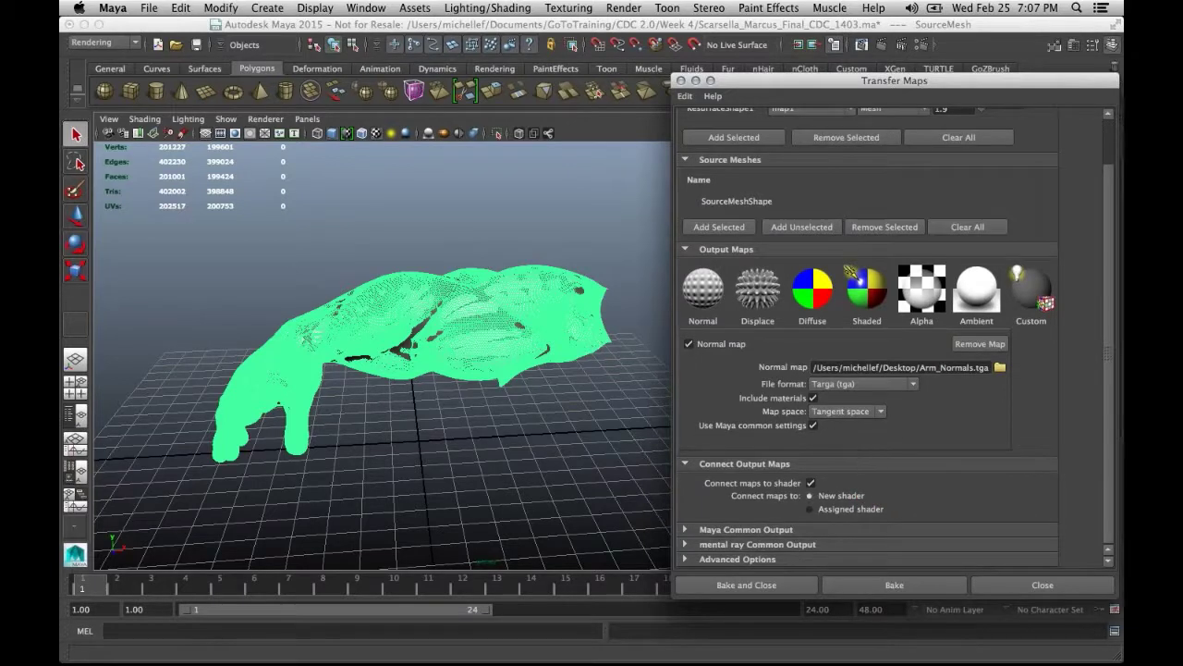
pyautogui.moveTo(843, 81)
pyautogui.mouseDown()
pyautogui.moveTo(746, 82)
pyautogui.moveTo(843, 82)
pyautogui.mouseUp()
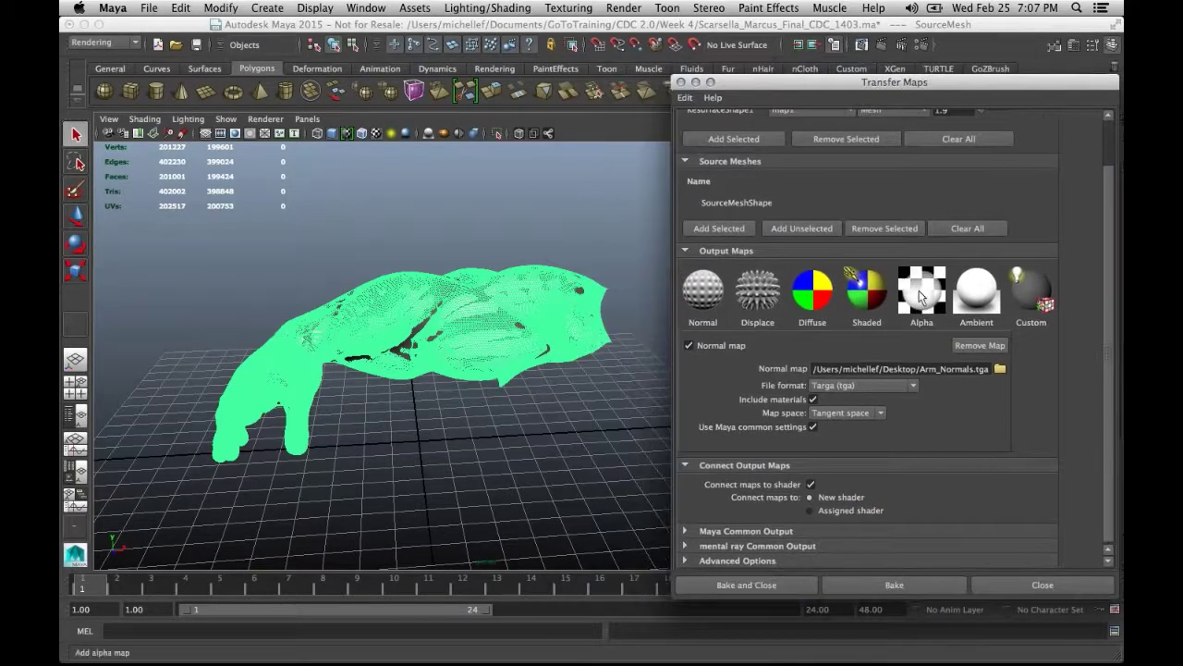
pyautogui.click(760, 533)
pyautogui.scroll(-4, 971, 490)
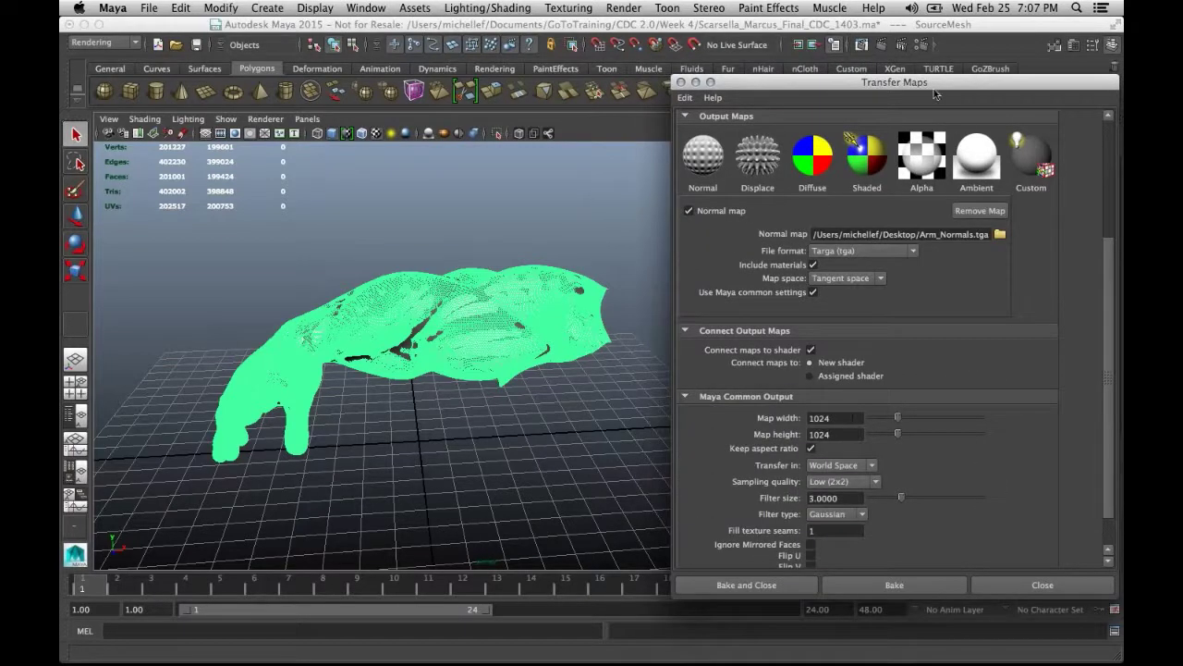
pyautogui.moveTo(931, 87); pyautogui.dragTo(755, 66)
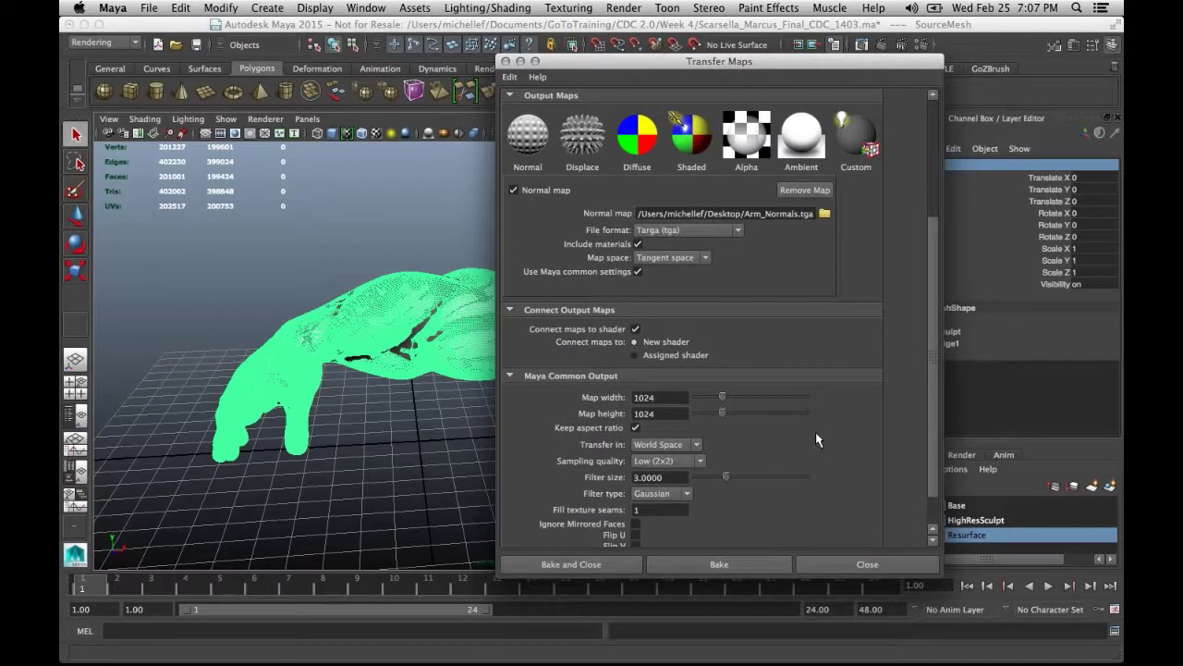
pyautogui.click(703, 460)
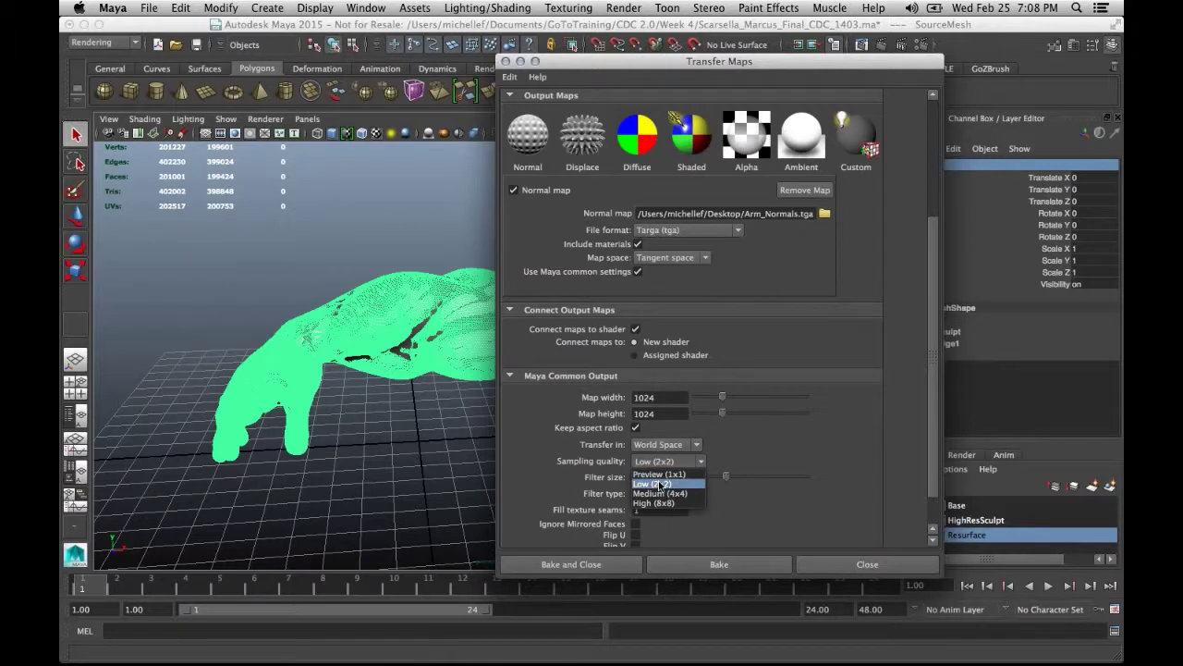
pyautogui.click(663, 502)
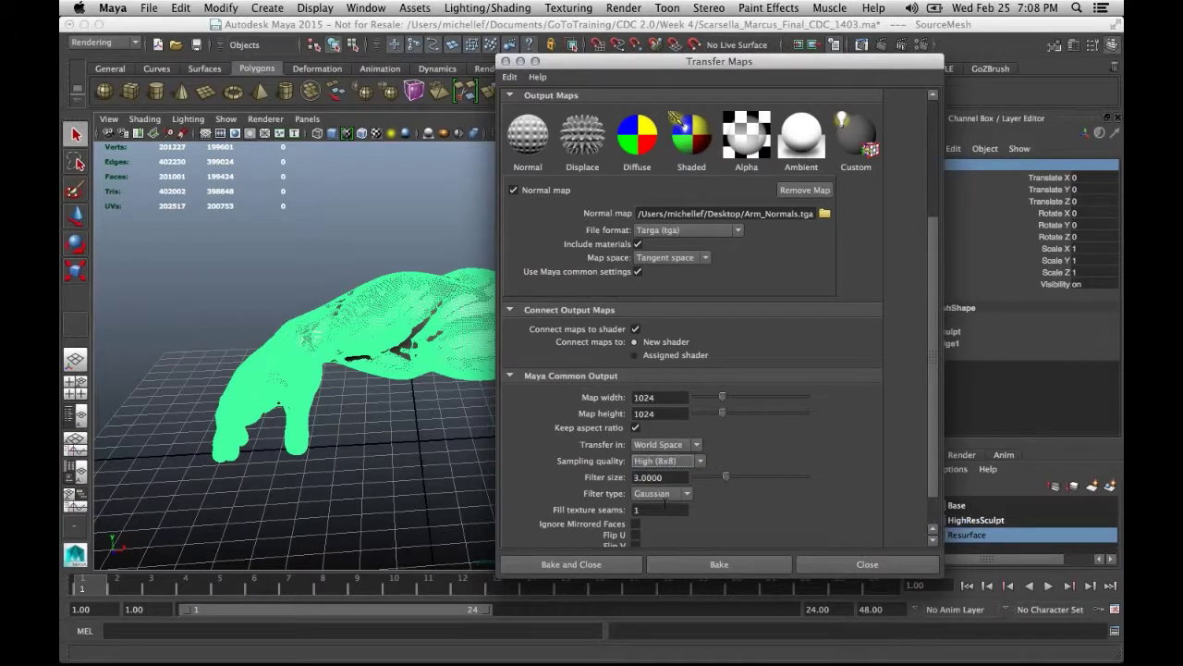
# Bake the sculpt's normal map onto the resurfaced arm and close Transfer Maps once the bake finishes
pyautogui.scroll(-1, 876, 425)
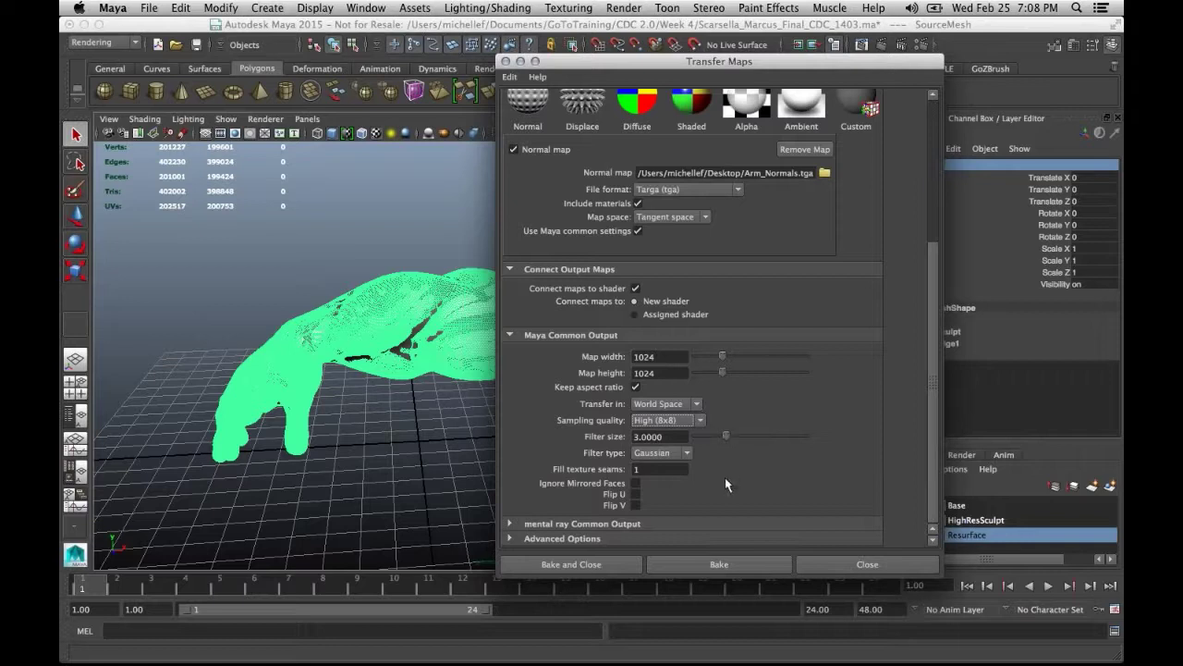
pyautogui.click(701, 565)
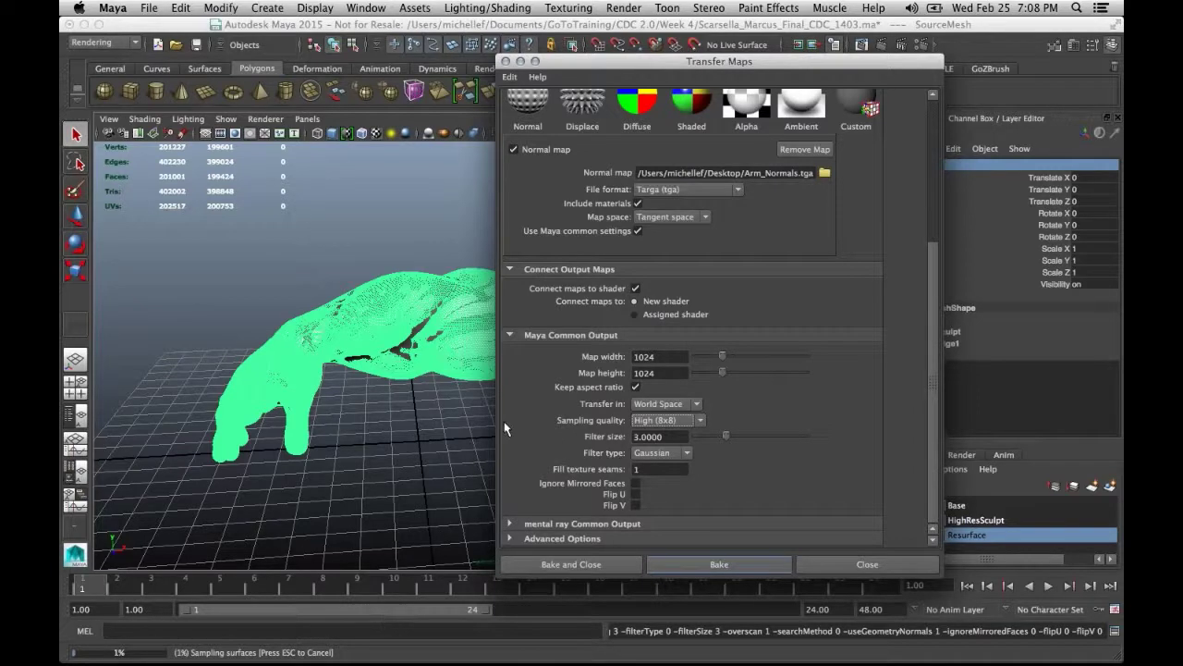
pyautogui.moveTo(257, 648)
pyautogui.mouseDown()
pyautogui.moveTo(294, 599)
pyautogui.moveTo(268, 638)
pyautogui.moveTo(289, 631)
pyautogui.mouseUp()
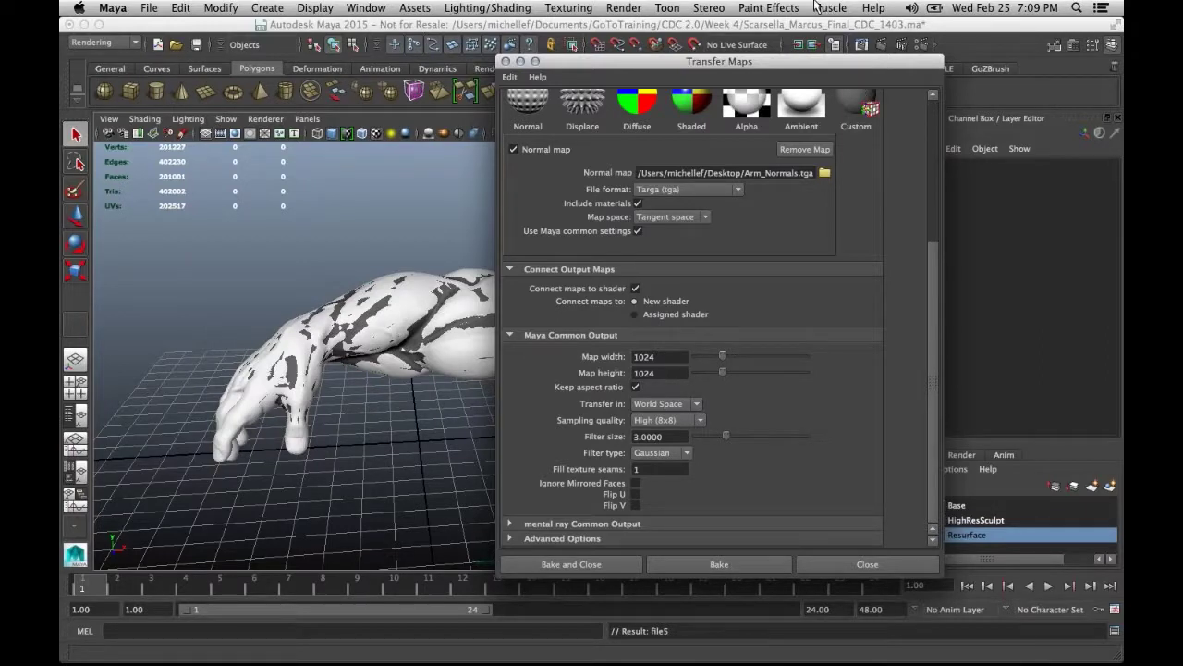
pyautogui.click(504, 60)
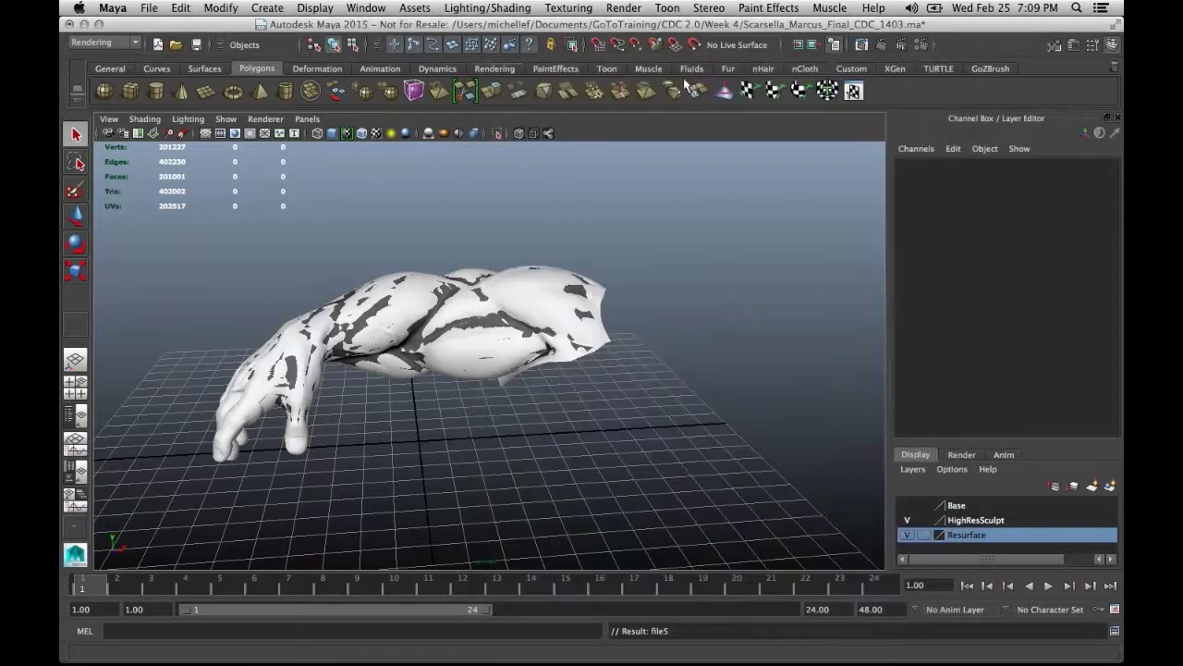
# Hide the HighResSculpt layer and examine the resurfaced arm's shading from several angles, including its open end
pyautogui.click(907, 519)
pyautogui.click(540, 379)
pyautogui.scroll(5, 536, 389)
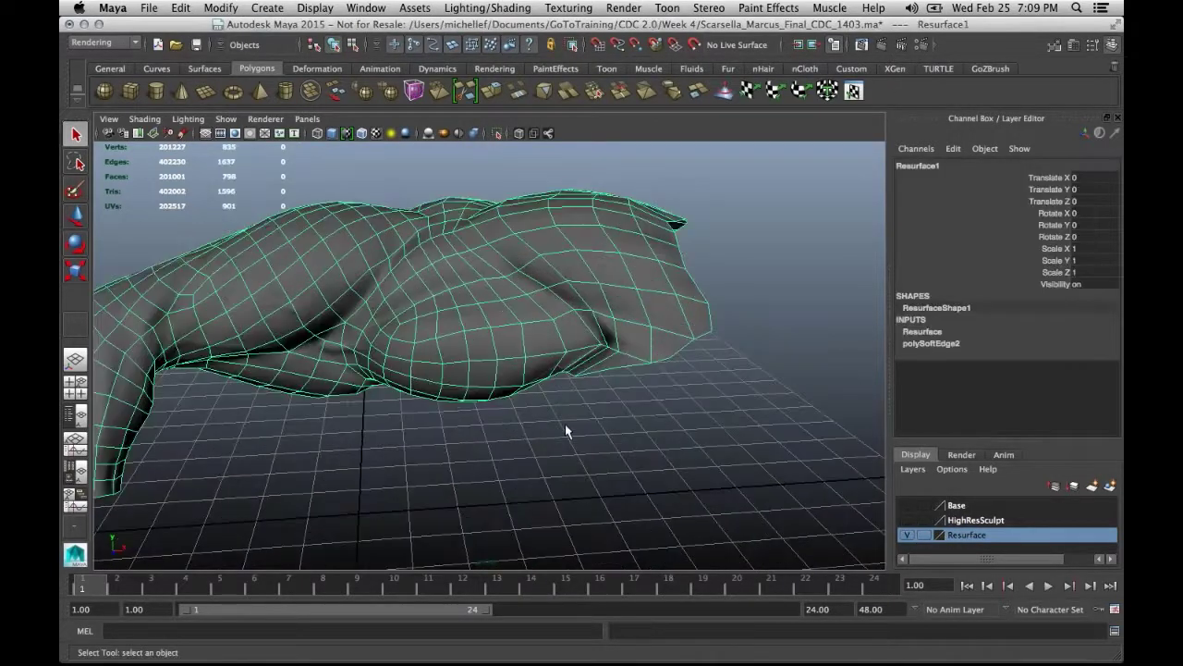
pyautogui.keyDown('alt'); pyautogui.moveTo(565, 425); pyautogui.dragTo(644, 441); pyautogui.keyUp('alt')
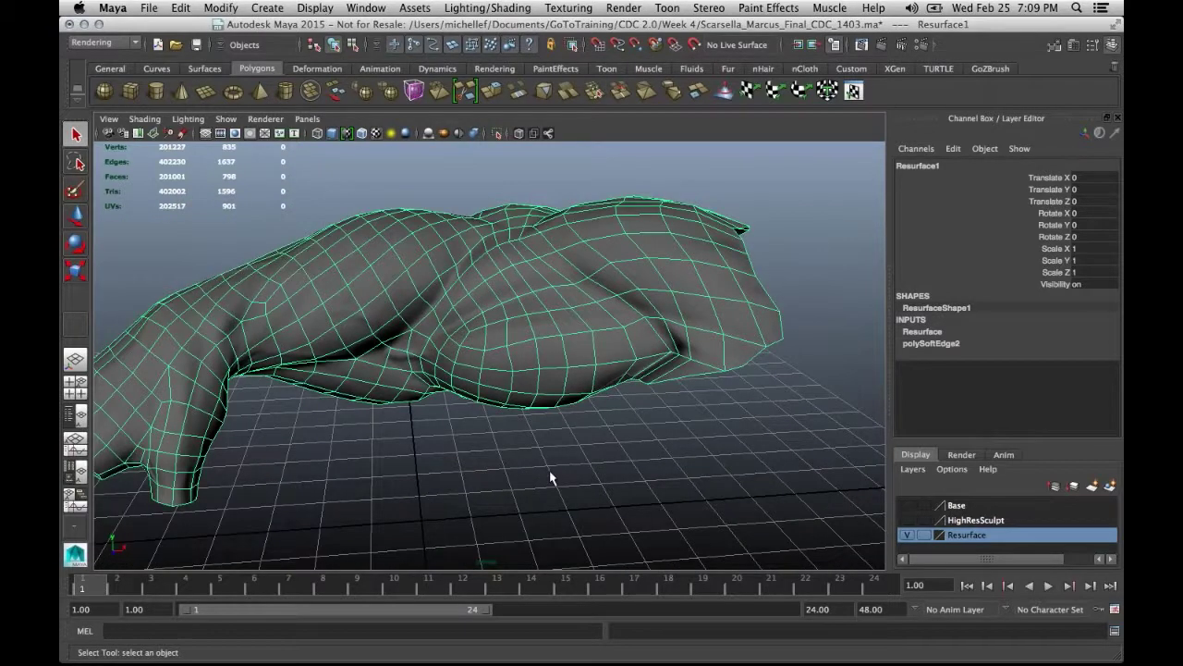
pyautogui.click(573, 478)
pyautogui.keyDown('alt'); pyautogui.moveTo(576, 471); pyautogui.dragTo(631, 431); pyautogui.keyUp('alt')
pyautogui.keyDown('alt'); pyautogui.moveTo(542, 346); pyautogui.dragTo(615, 413); pyautogui.keyUp('alt')
pyautogui.click(616, 412)
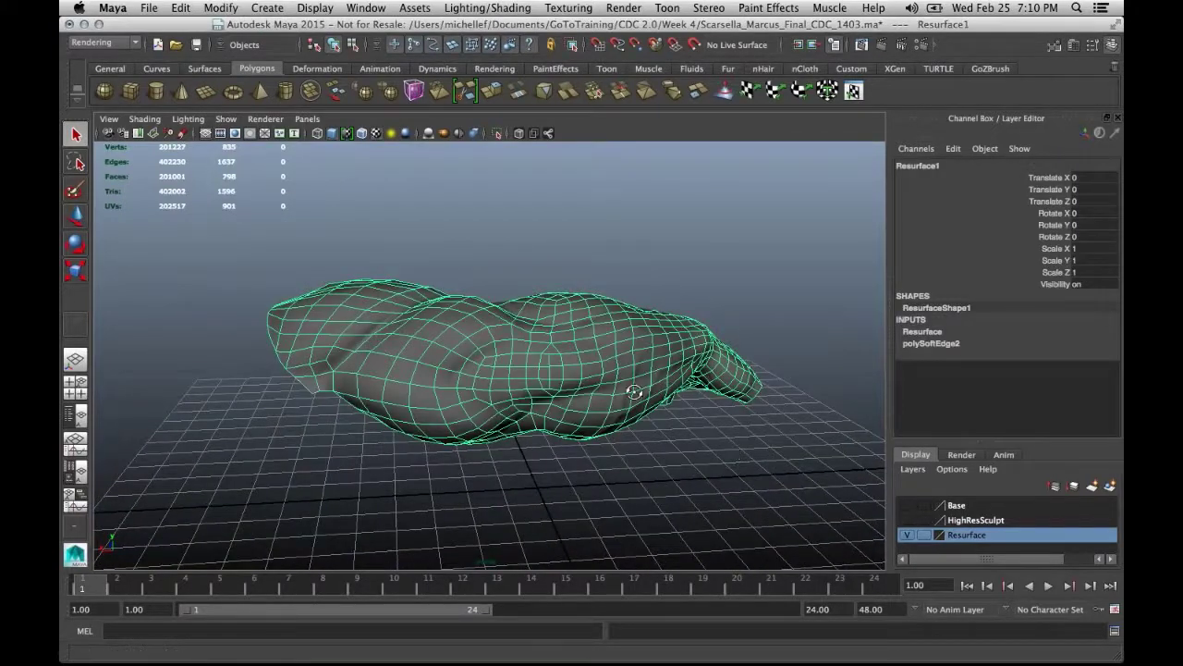
pyautogui.moveTo(634, 392)
pyautogui.keyDown('alt'); pyautogui.mouseDown()
pyautogui.moveTo(573, 404)
pyautogui.moveTo(401, 396)
pyautogui.moveTo(472, 422)
pyautogui.moveTo(487, 360)
pyautogui.moveTo(570, 383)
pyautogui.moveTo(605, 410)
pyautogui.moveTo(625, 465)
pyautogui.moveTo(589, 387)
pyautogui.moveTo(463, 338)
pyautogui.moveTo(647, 322)
pyautogui.moveTo(508, 320)
pyautogui.moveTo(430, 278)
pyautogui.mouseUp(); pyautogui.keyUp('alt')
pyautogui.click(473, 422)
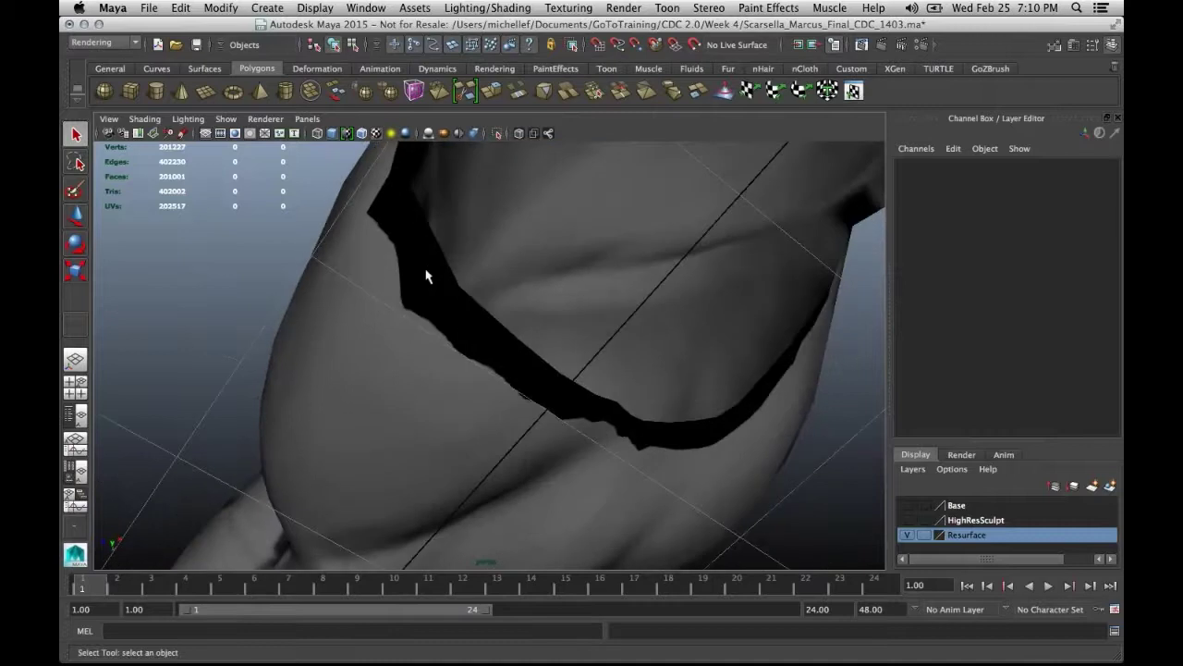
# Minimize Maya and quit ZBrush without saving the project changes
pyautogui.click(84, 24)
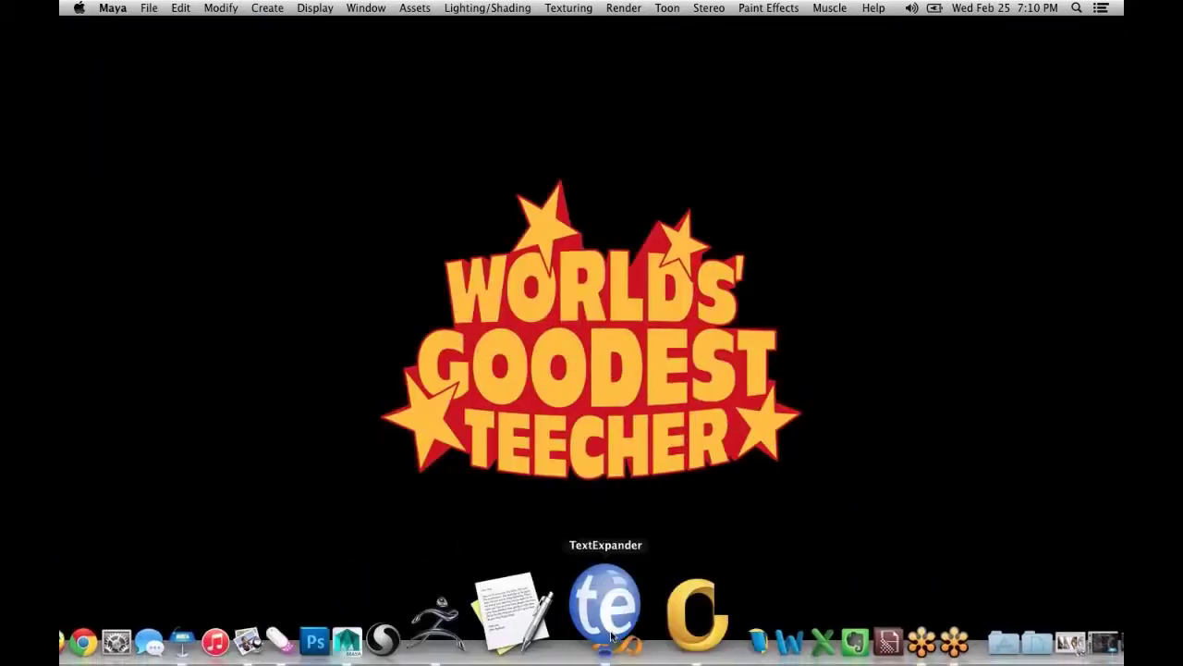
pyautogui.rightClick(539, 617)
pyautogui.click(552, 547)
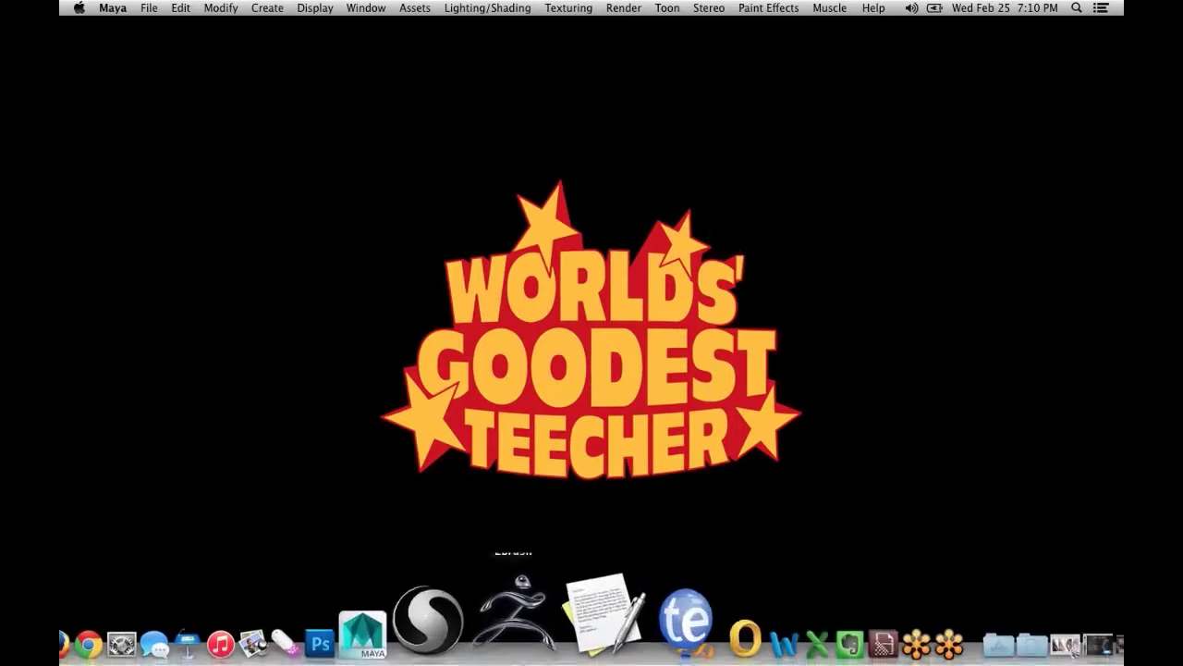
pyautogui.rightClick(537, 635)
pyautogui.click(539, 537)
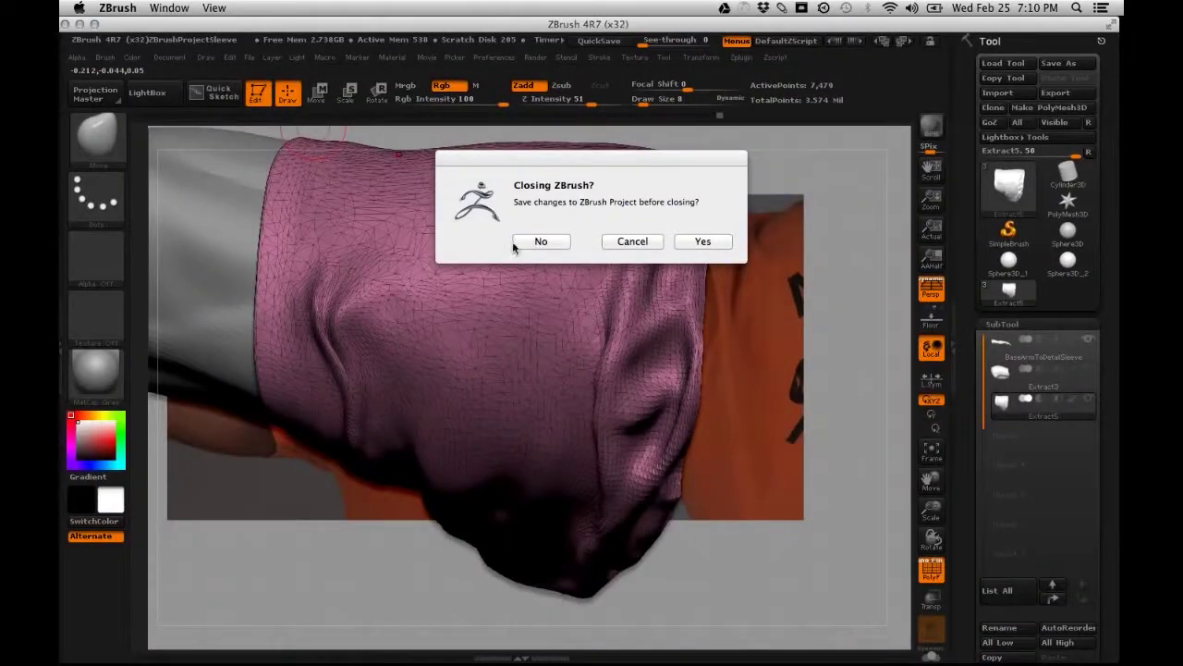
pyautogui.click(517, 242)
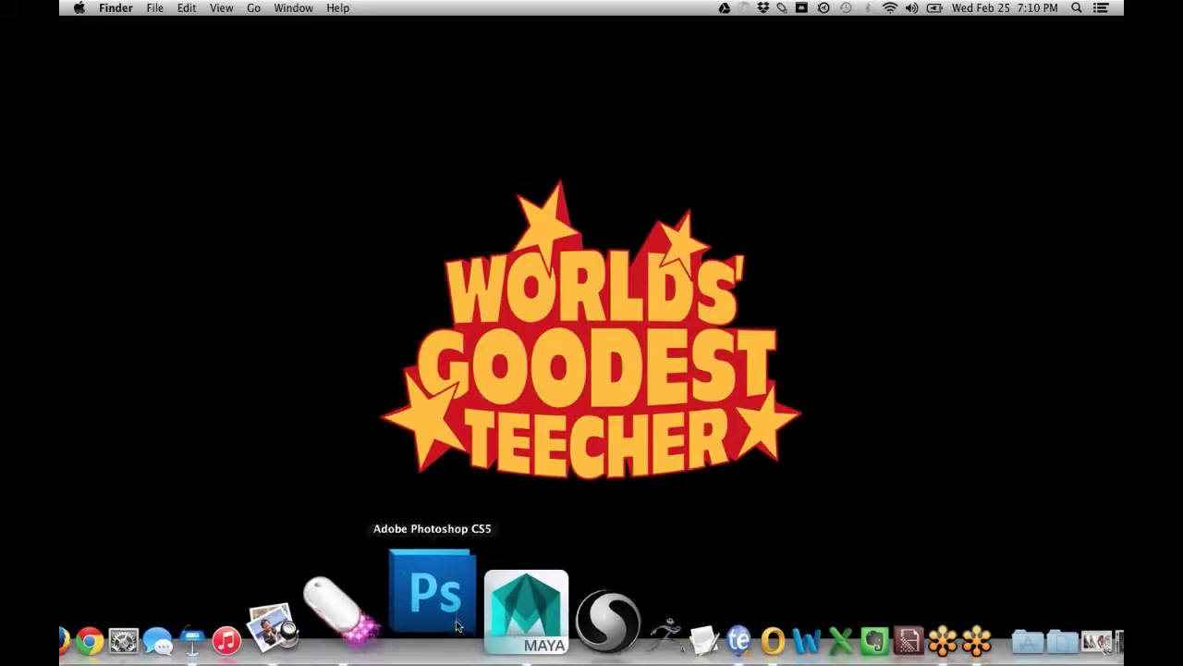
# Switch to Photoshop and open the baked Arm_Normals.tga file from the Desktop
pyautogui.click(456, 620)
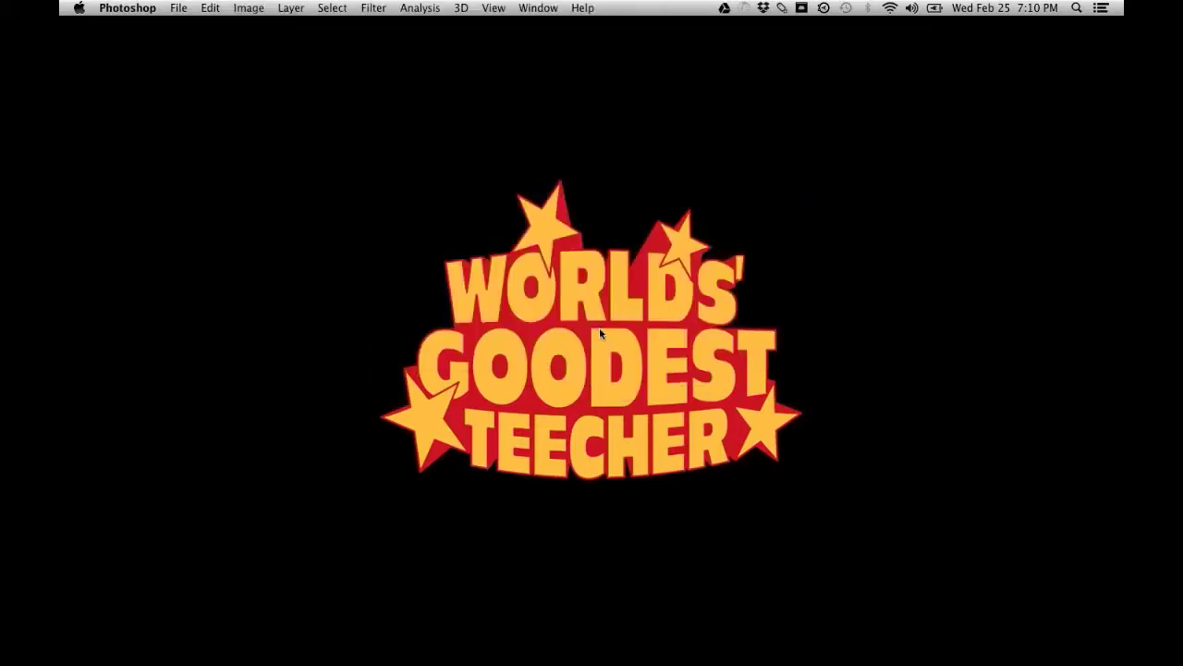
pyautogui.click(178, 8)
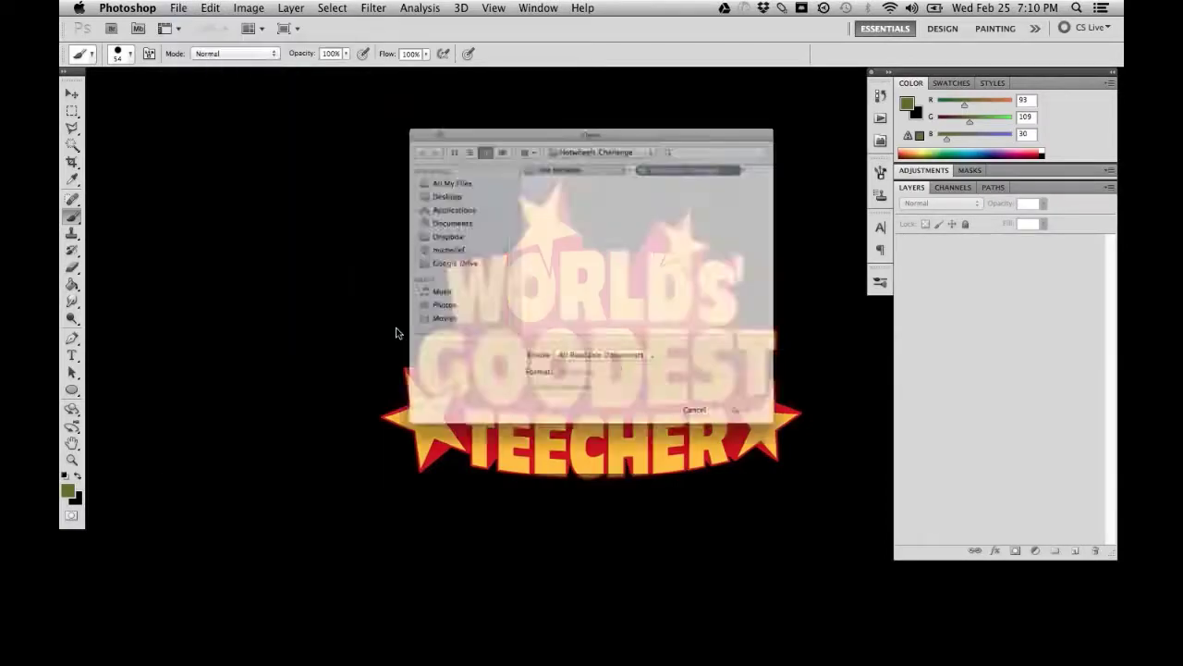
pyautogui.click(568, 348)
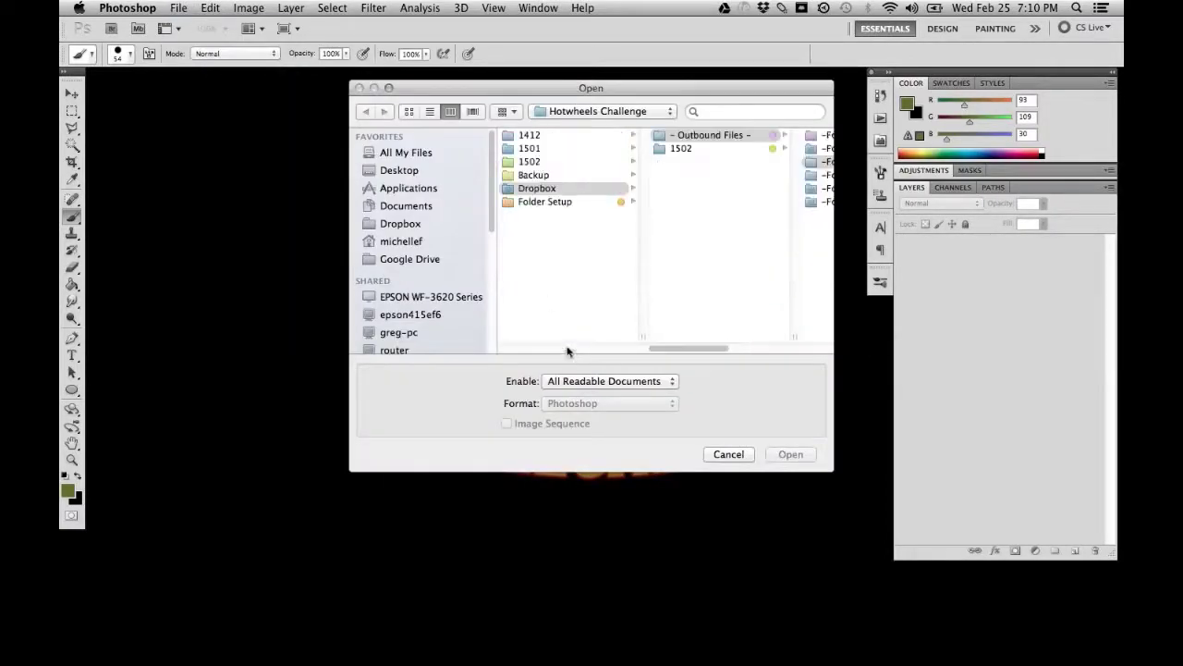
pyautogui.click(425, 224)
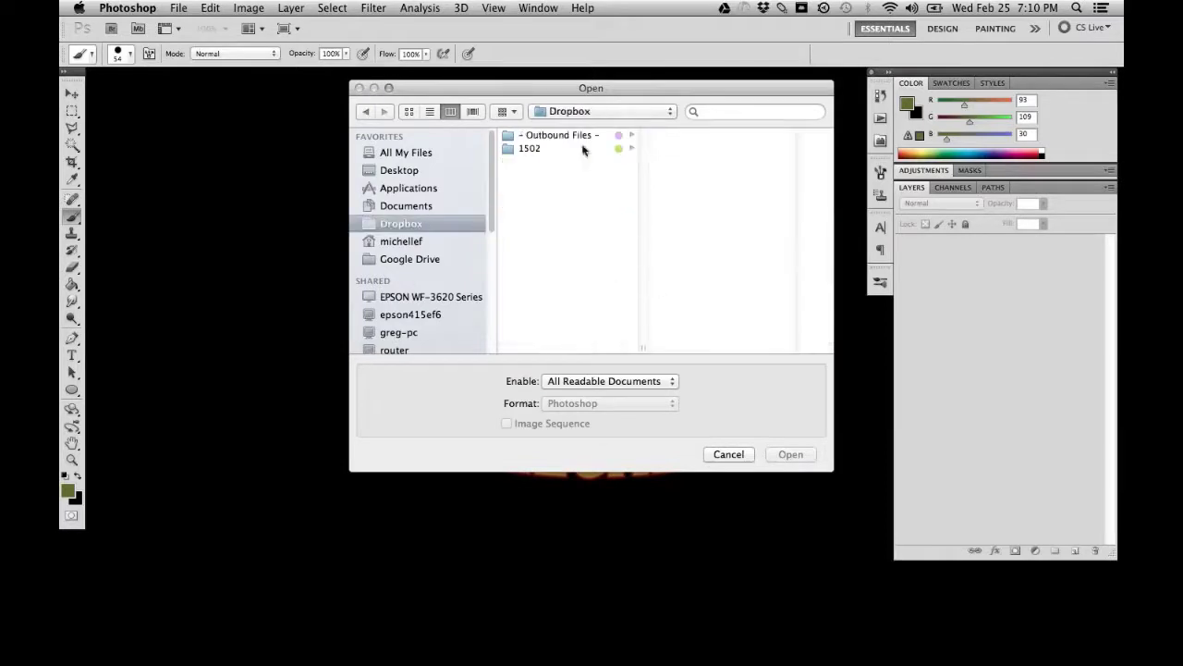
pyautogui.click(423, 172)
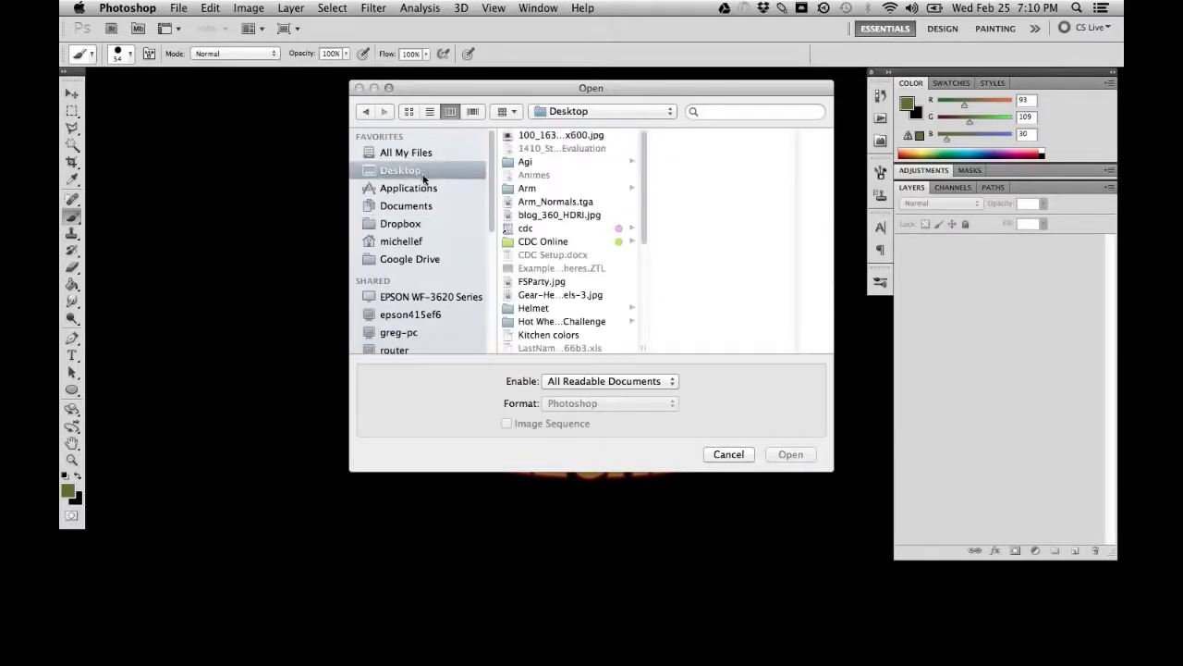
pyautogui.click(589, 193)
pyautogui.click(592, 203)
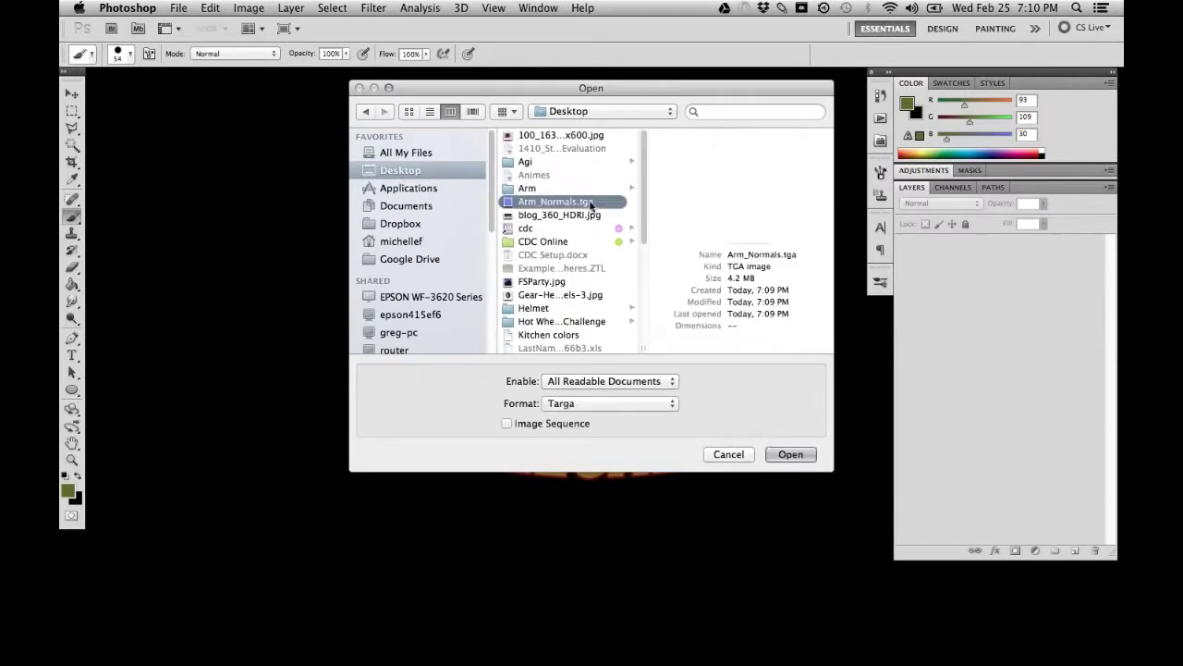
pyautogui.click(789, 454)
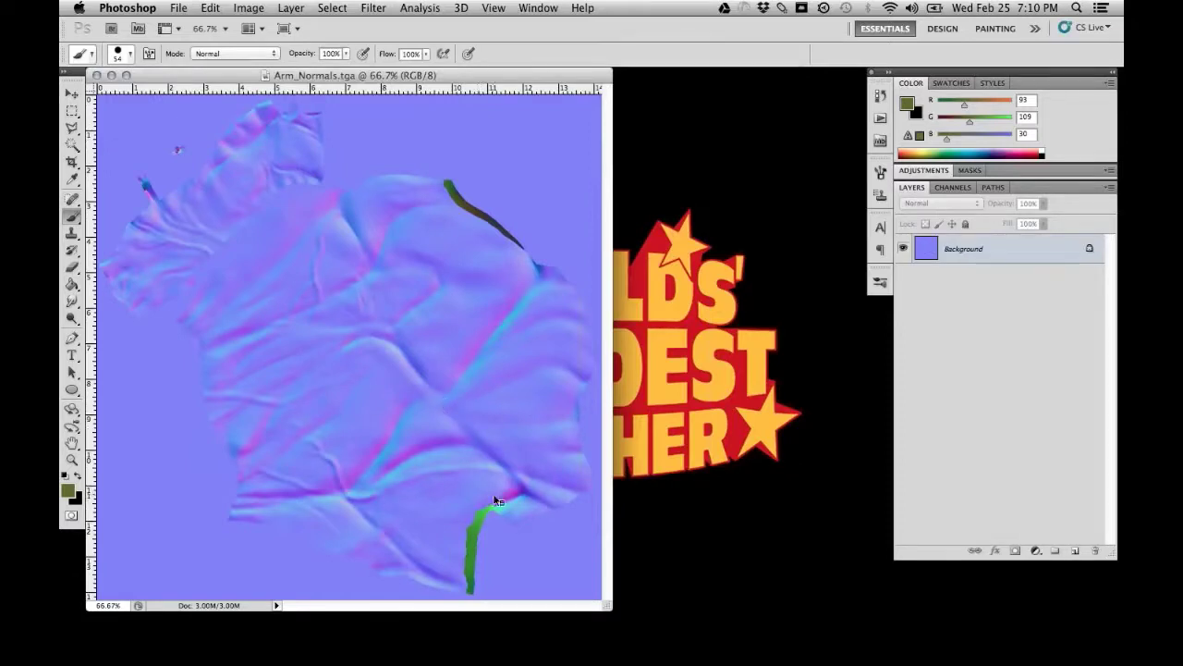
pyautogui.moveTo(459, 536)
pyautogui.mouseDown()
pyautogui.moveTo(470, 588)
pyautogui.moveTo(491, 502)
pyautogui.mouseUp()
pyautogui.moveTo(525, 250); pyautogui.dragTo(523, 241)
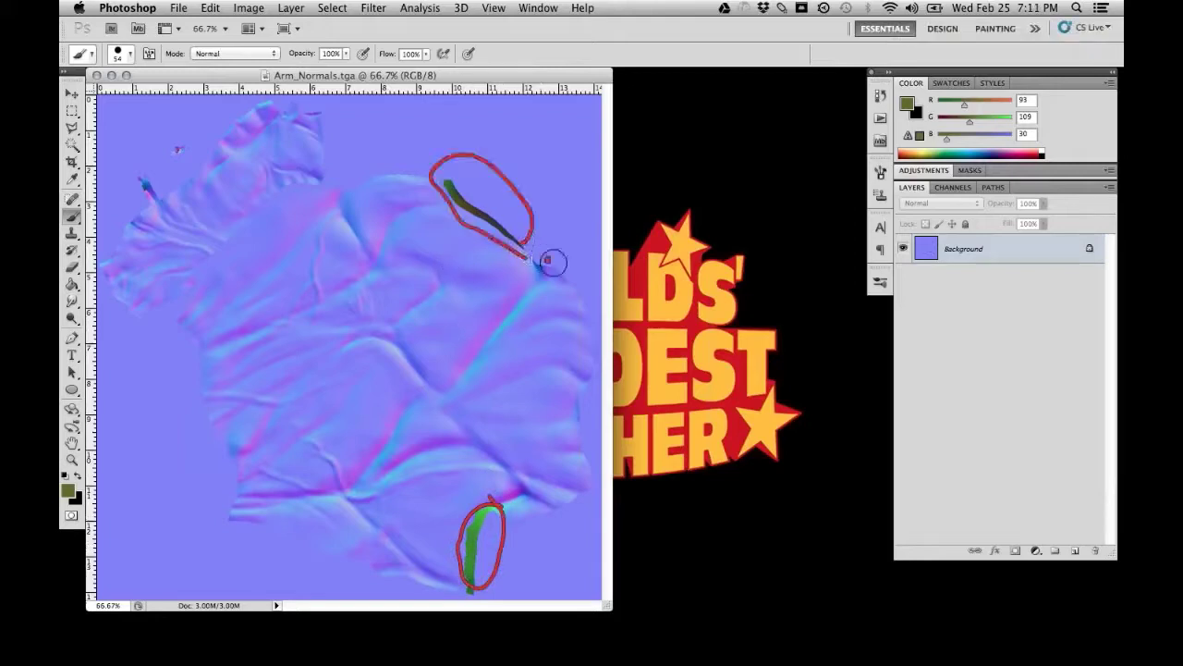
pyautogui.press('Escape')
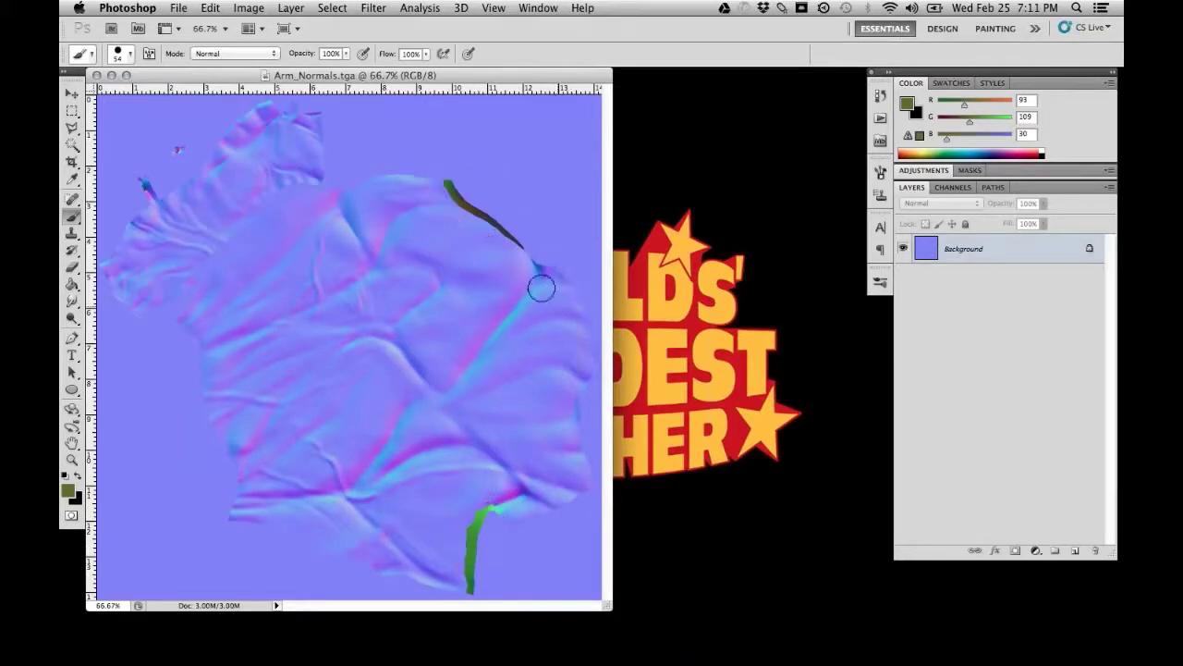
# Add a new layer above the Background and set the foreground color to the map's flat blue, 8080ff
pyautogui.click(1077, 551)
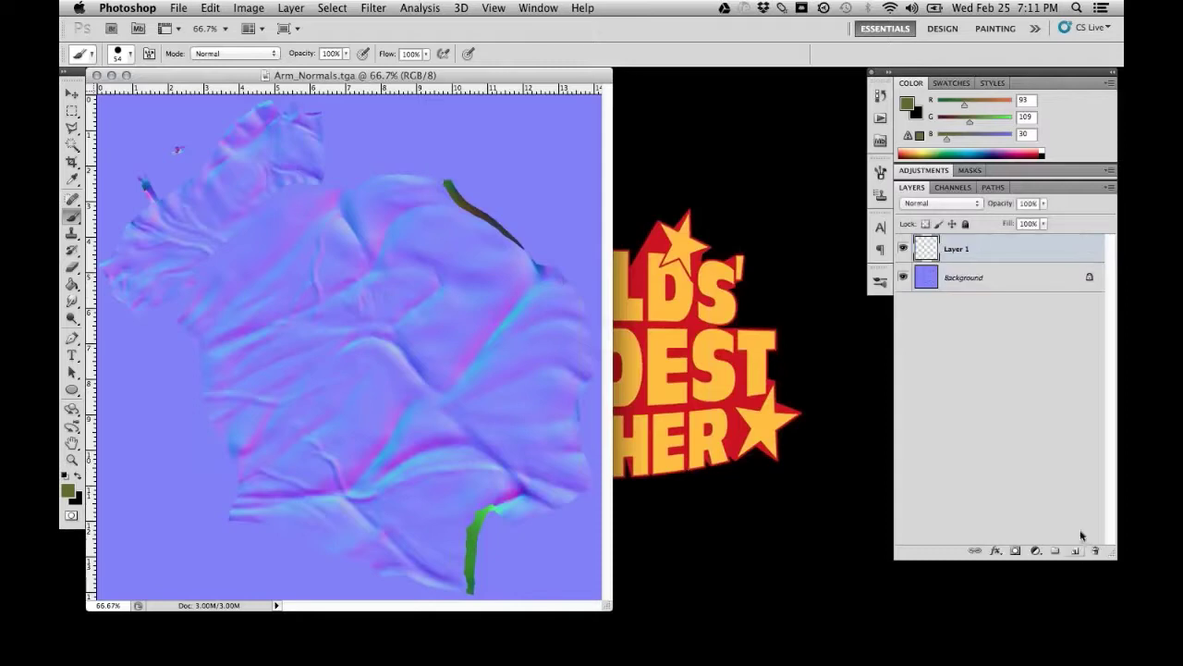
pyautogui.click(70, 490)
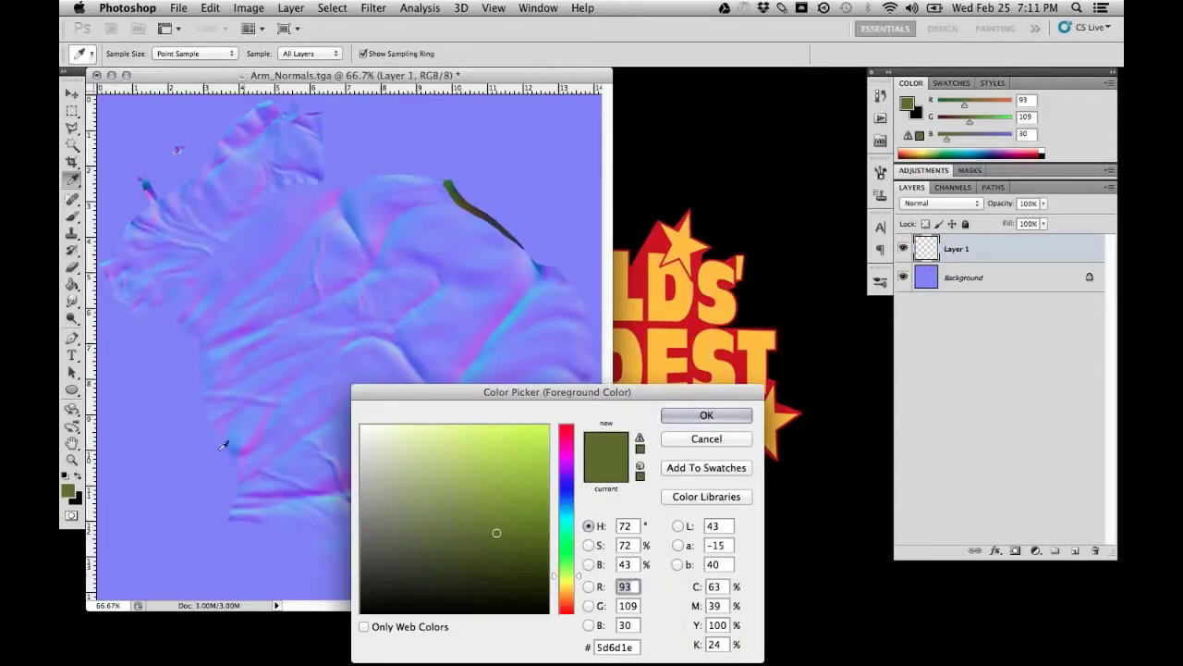
pyautogui.click(559, 196)
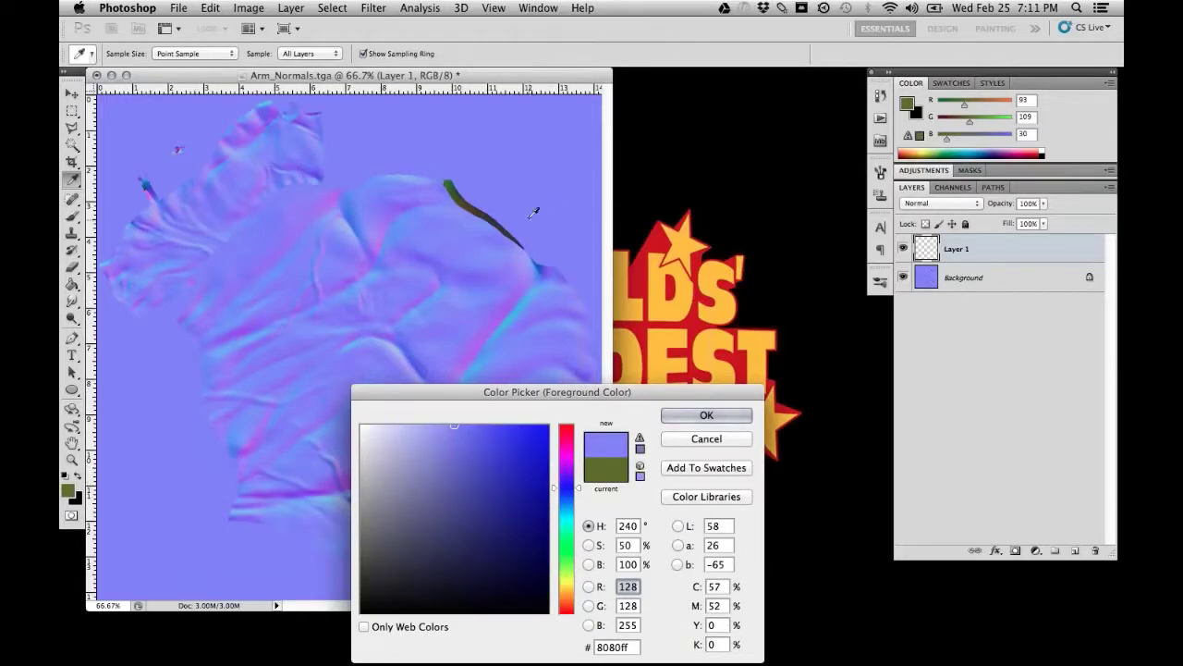
pyautogui.click(695, 413)
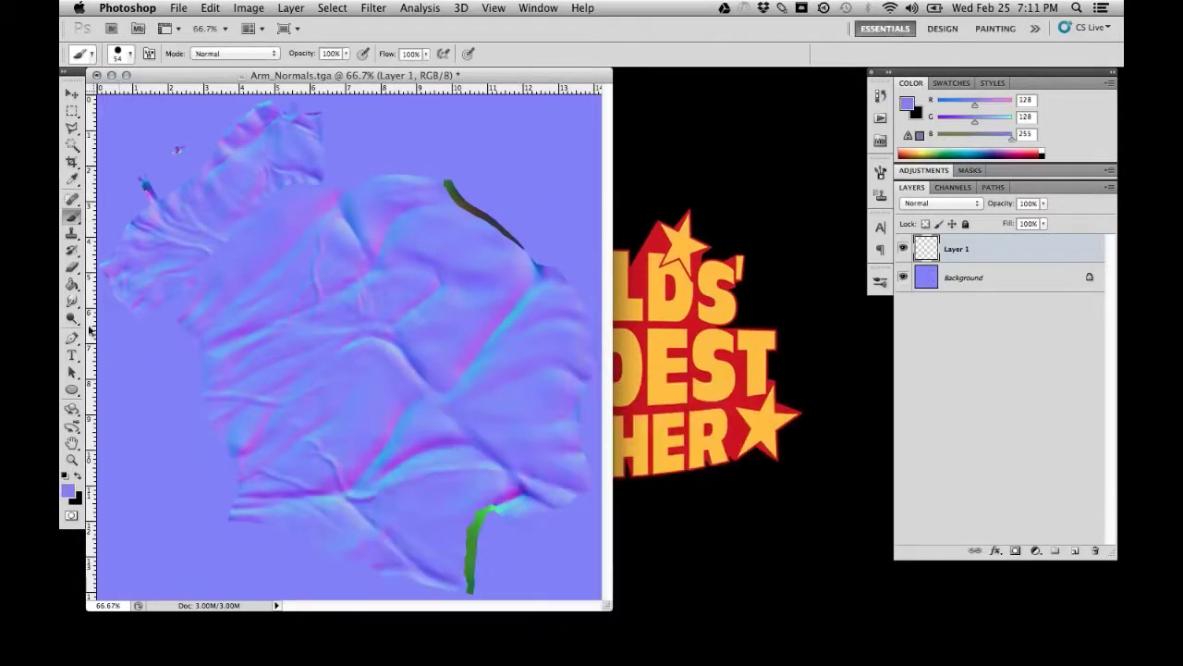
# Paint over the dark green-brown strip on the arm map's upper edge with a soft 44 px brush at 0% hardness
pyautogui.click(132, 56)
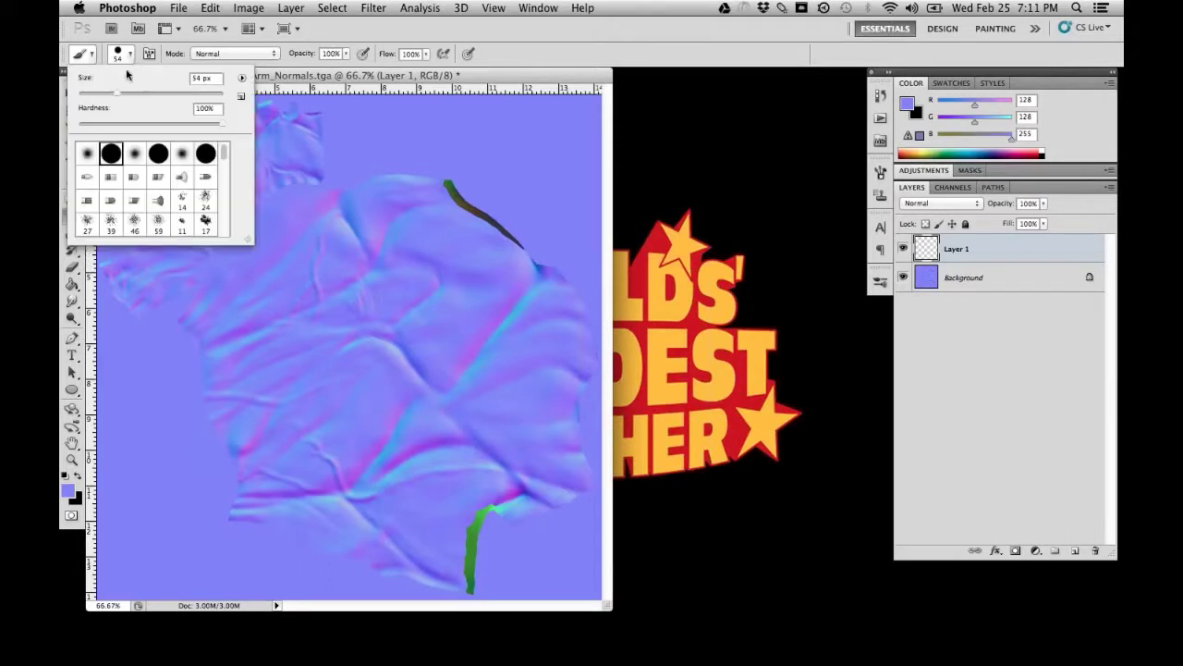
pyautogui.click(182, 154)
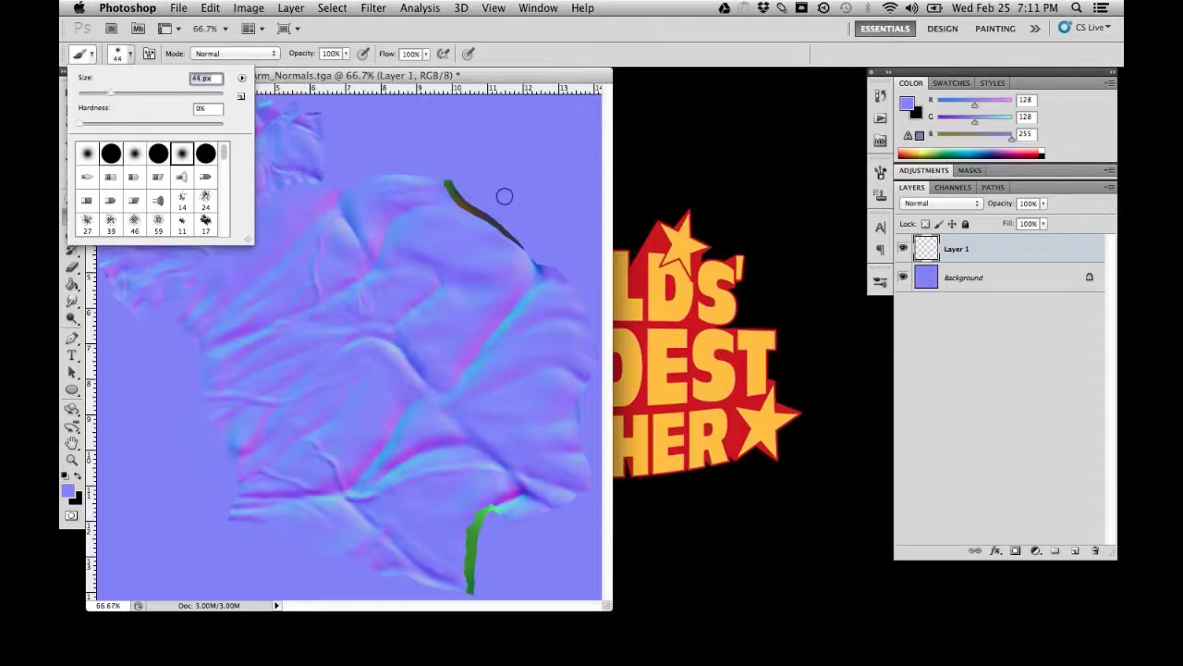
pyautogui.click(72, 460)
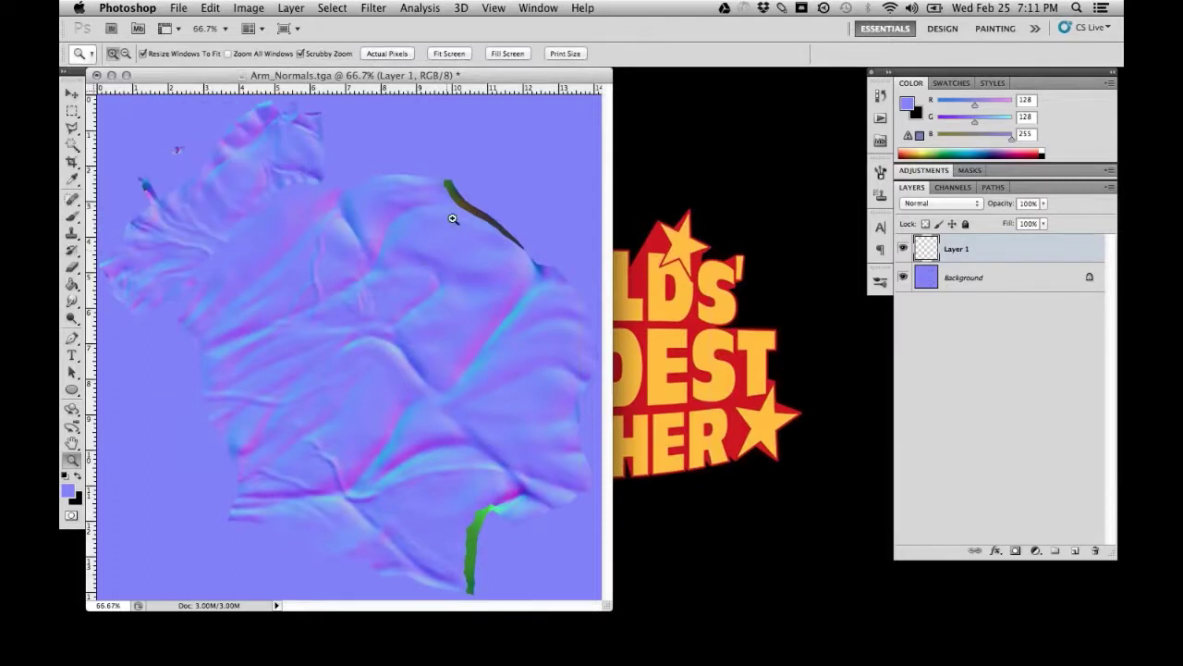
pyautogui.click(492, 204)
pyautogui.click(702, 287)
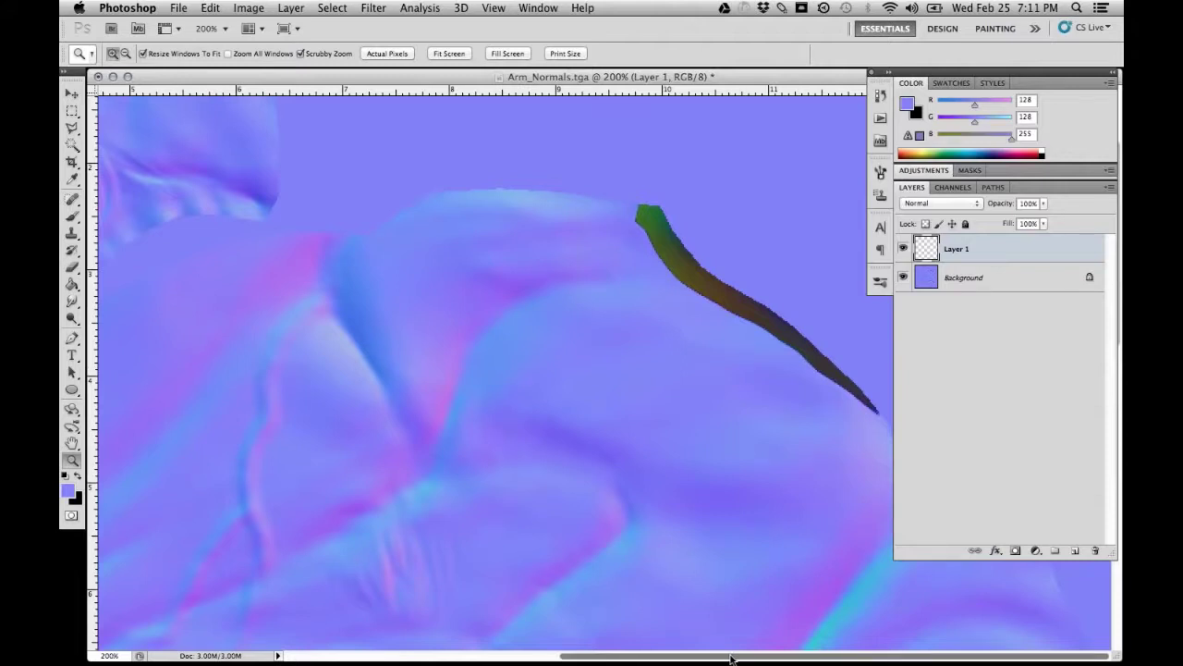
pyautogui.click(72, 214)
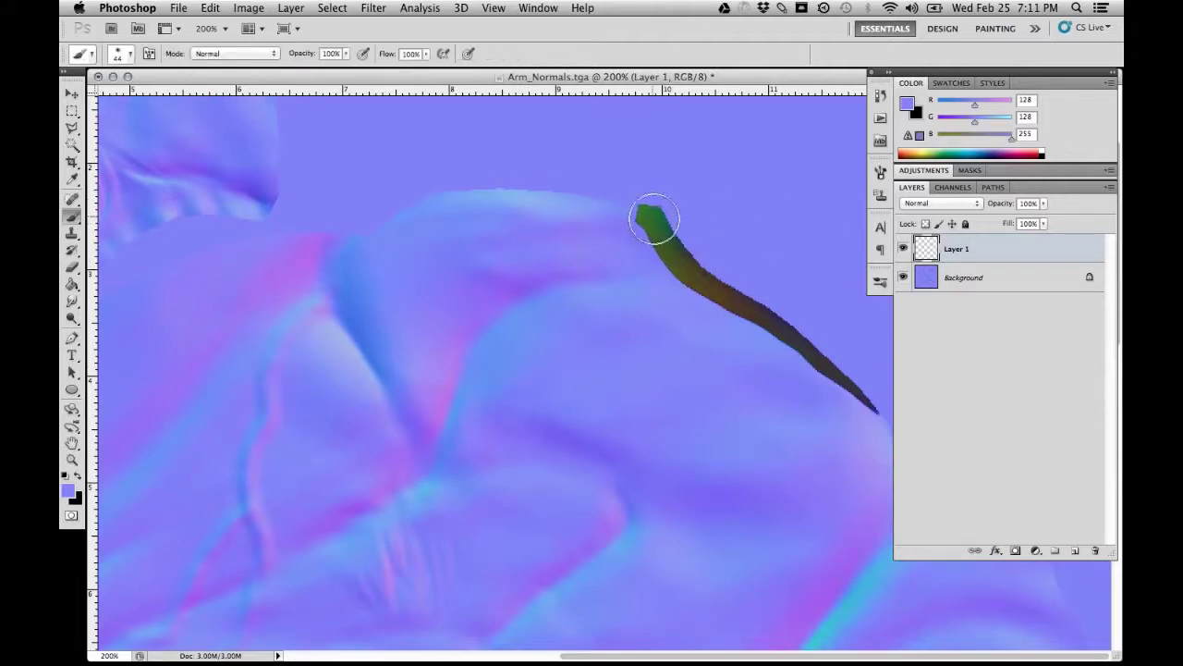
pyautogui.moveTo(655, 218)
pyautogui.mouseDown()
pyautogui.moveTo(698, 282)
pyautogui.moveTo(743, 298)
pyautogui.moveTo(676, 232)
pyautogui.moveTo(877, 396)
pyautogui.moveTo(797, 356)
pyautogui.moveTo(771, 327)
pyautogui.moveTo(835, 364)
pyautogui.moveTo(750, 309)
pyautogui.mouseUp()
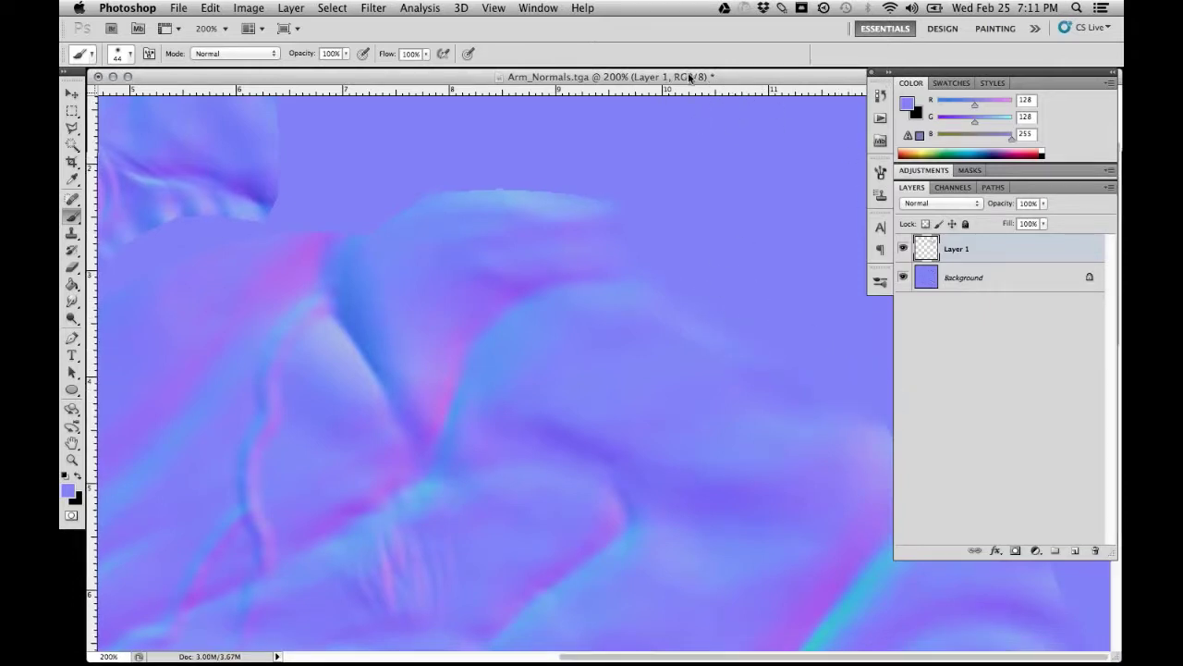
# Paint over the bright green strip on the arm map's lower edge with the same flat blue
pyautogui.moveTo(681, 74); pyautogui.dragTo(524, 72)
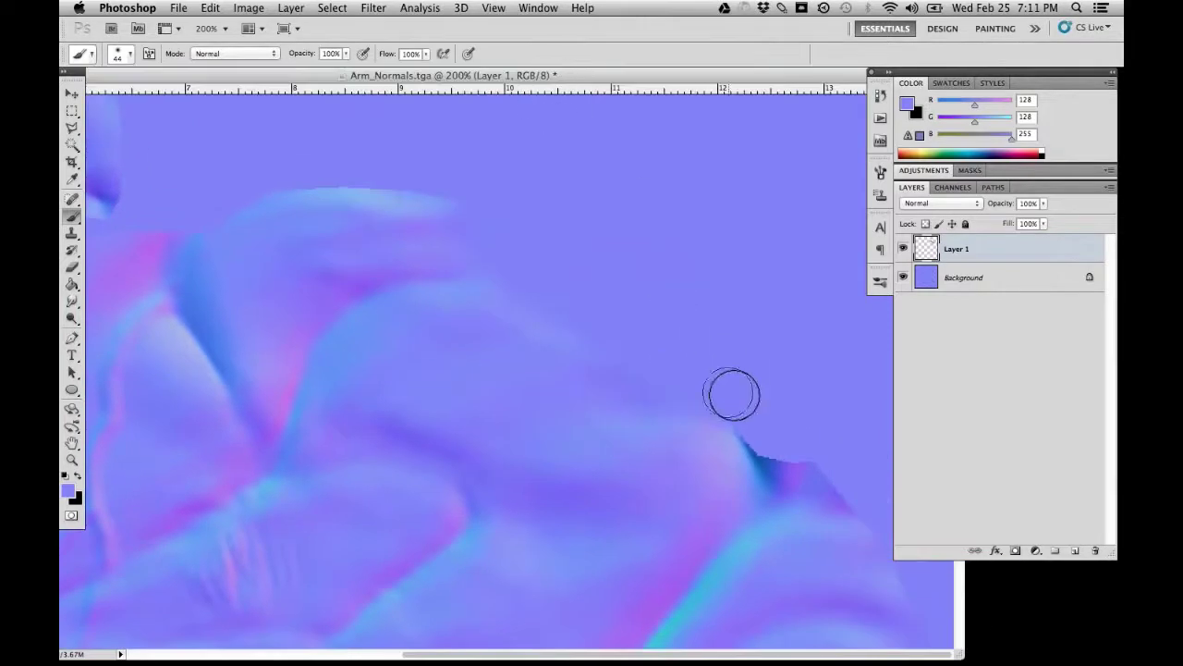
pyautogui.moveTo(960, 594); pyautogui.dragTo(961, 610)
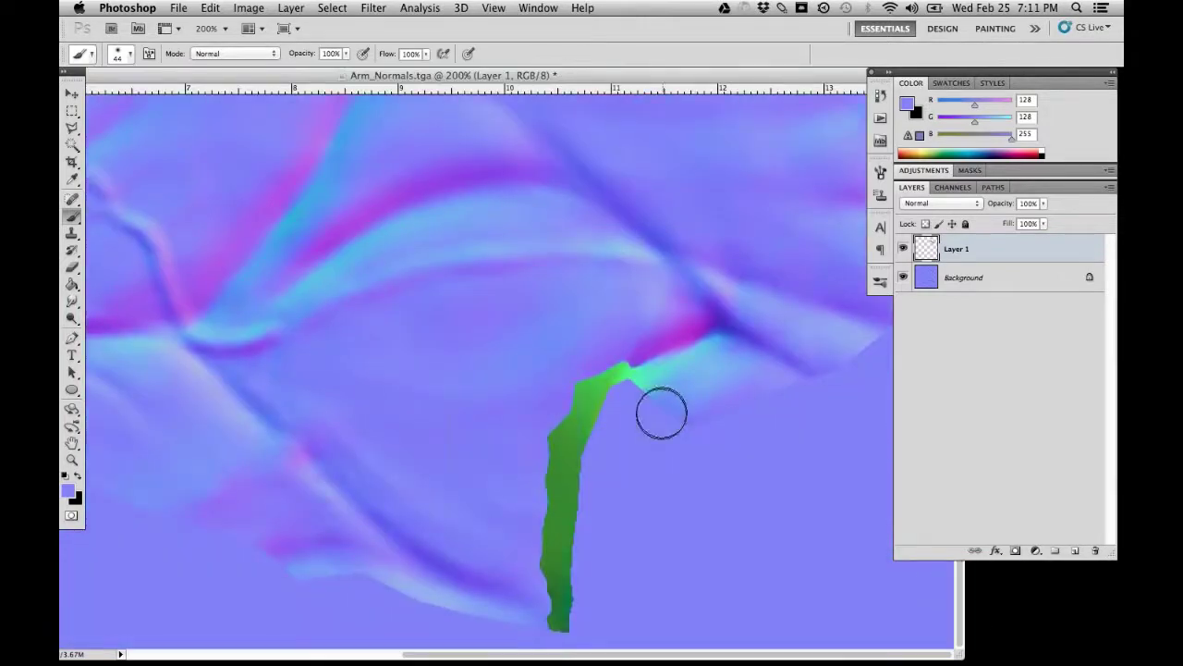
pyautogui.moveTo(599, 372)
pyautogui.mouseDown()
pyautogui.moveTo(650, 367)
pyautogui.moveTo(586, 391)
pyautogui.moveTo(594, 378)
pyautogui.moveTo(616, 365)
pyautogui.moveTo(572, 418)
pyautogui.moveTo(570, 438)
pyautogui.moveTo(586, 425)
pyautogui.moveTo(557, 488)
pyautogui.moveTo(579, 494)
pyautogui.moveTo(565, 612)
pyautogui.moveTo(552, 618)
pyautogui.moveTo(546, 549)
pyautogui.moveTo(573, 568)
pyautogui.mouseUp()
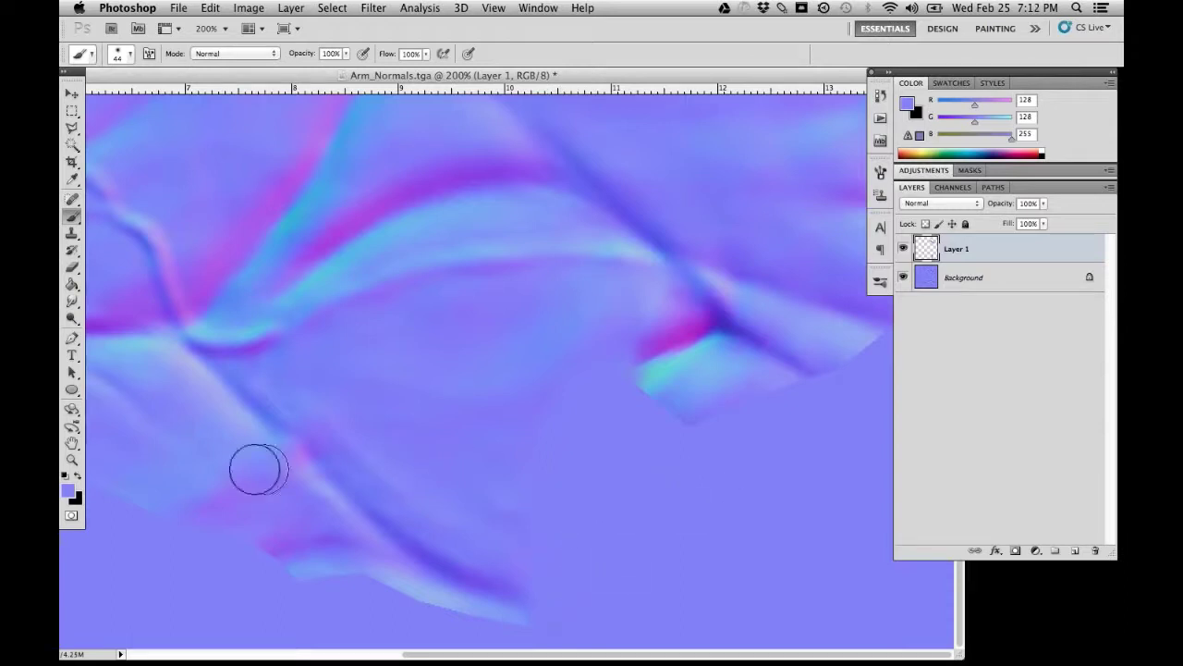
# Merge the painted layer into the Background and save Arm_Normals.tga
pyautogui.click(71, 460)
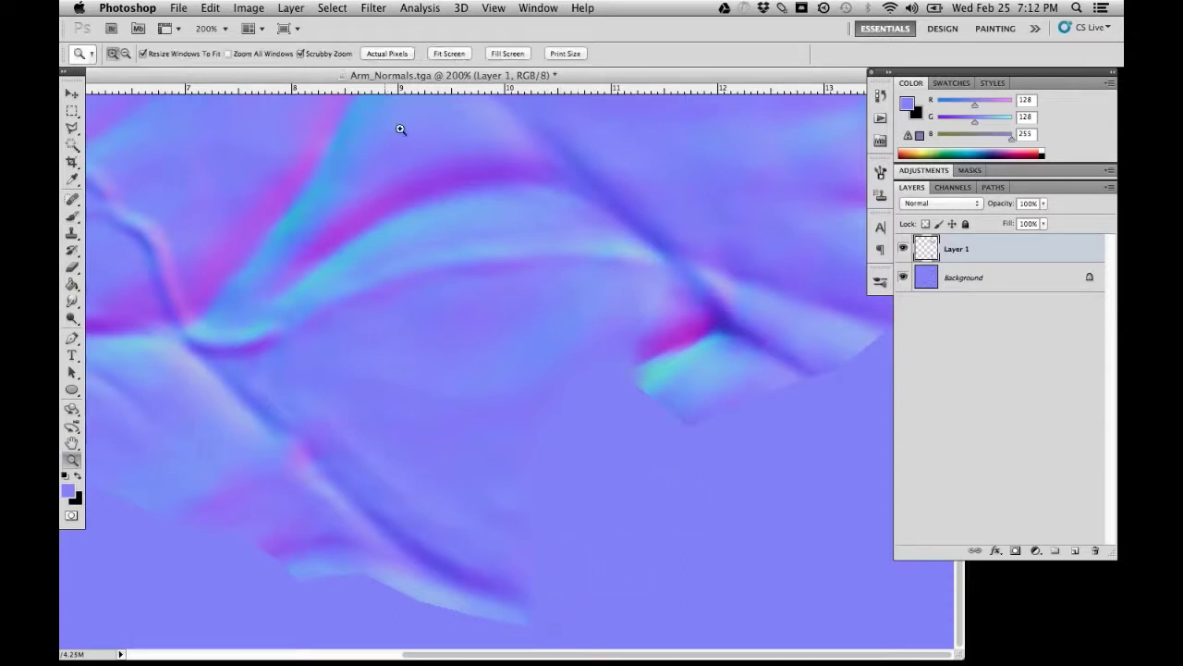
pyautogui.click(450, 52)
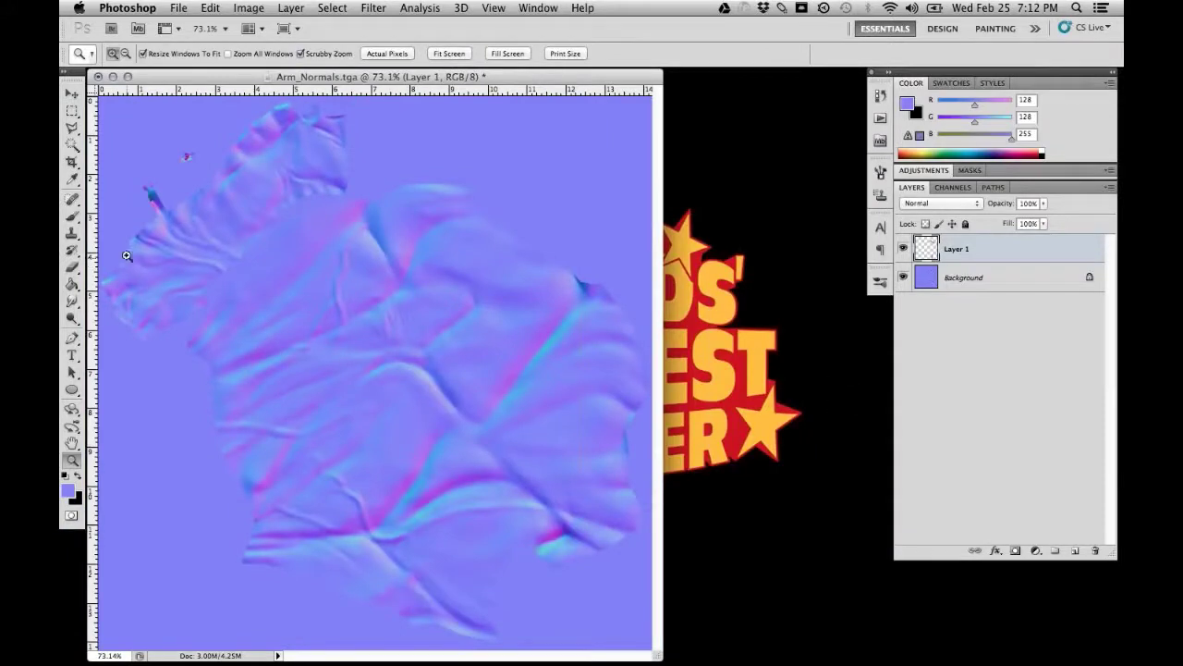
pyautogui.moveTo(138, 196); pyautogui.dragTo(150, 191)
pyautogui.press('Escape')
pyautogui.rightClick(1004, 250)
pyautogui.click(901, 552)
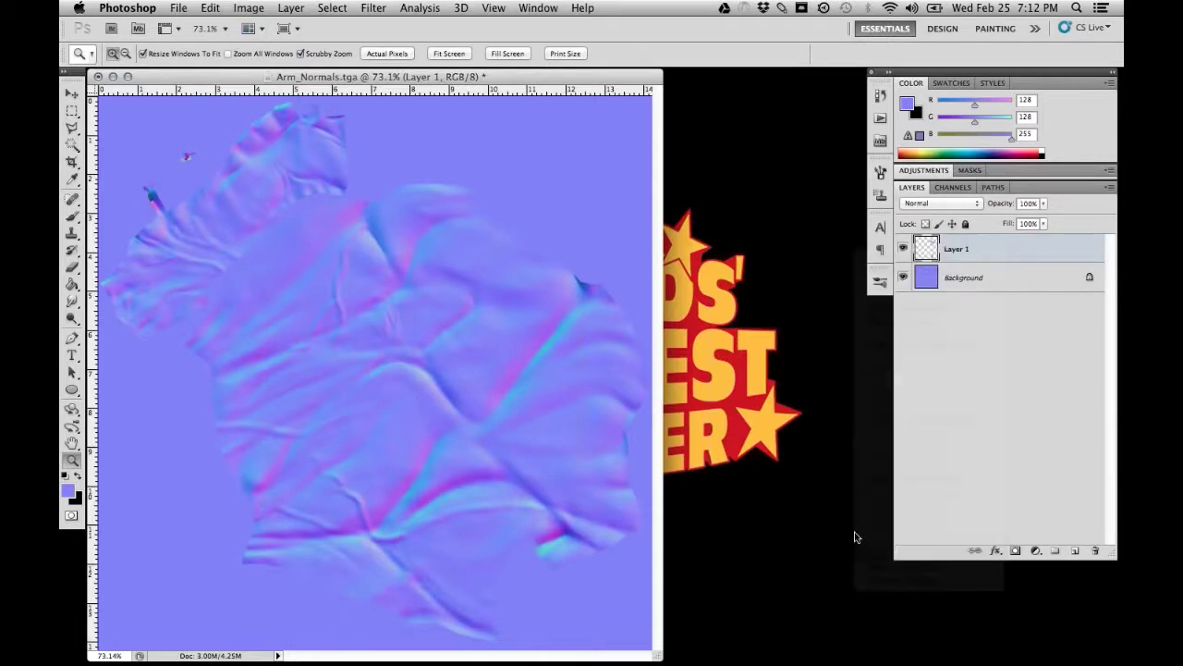
pyautogui.click(180, 8)
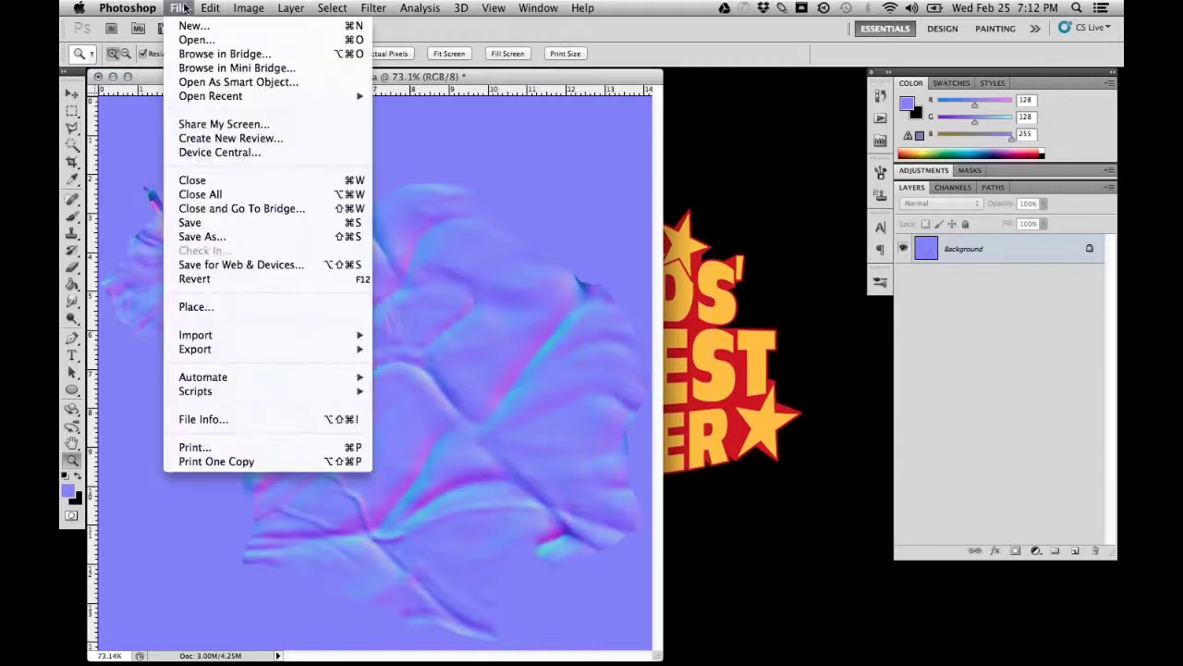
pyautogui.click(190, 222)
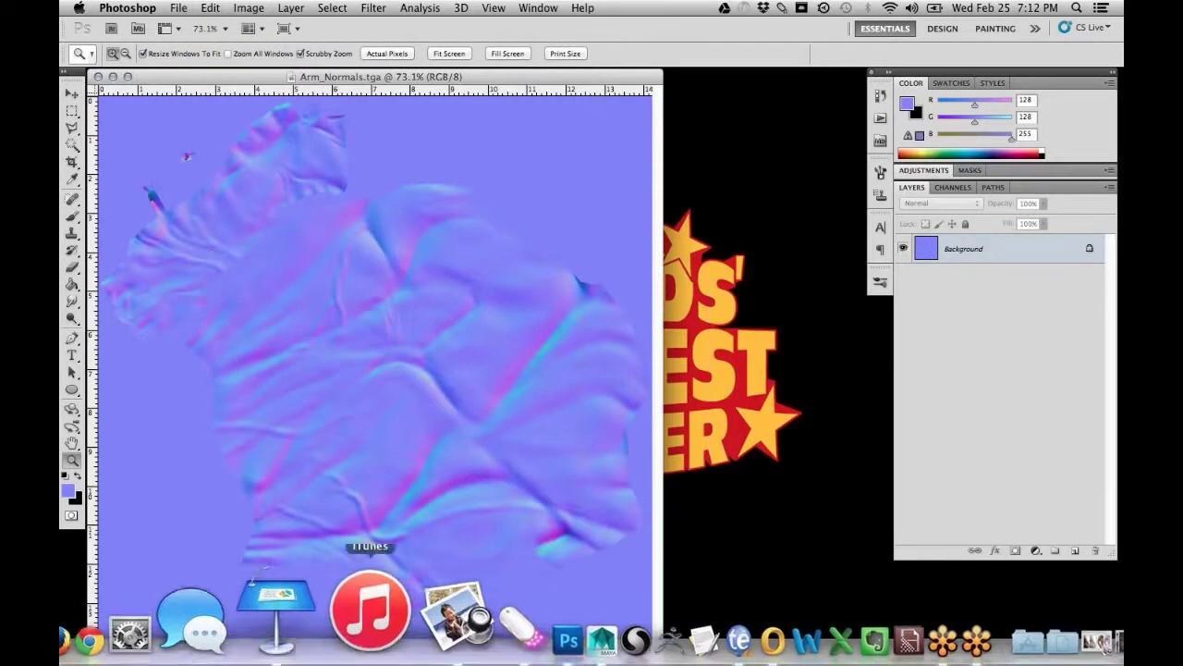
# Switch to Maya and open the Hypershade with the resurfaced arm selected
pyautogui.click(472, 614)
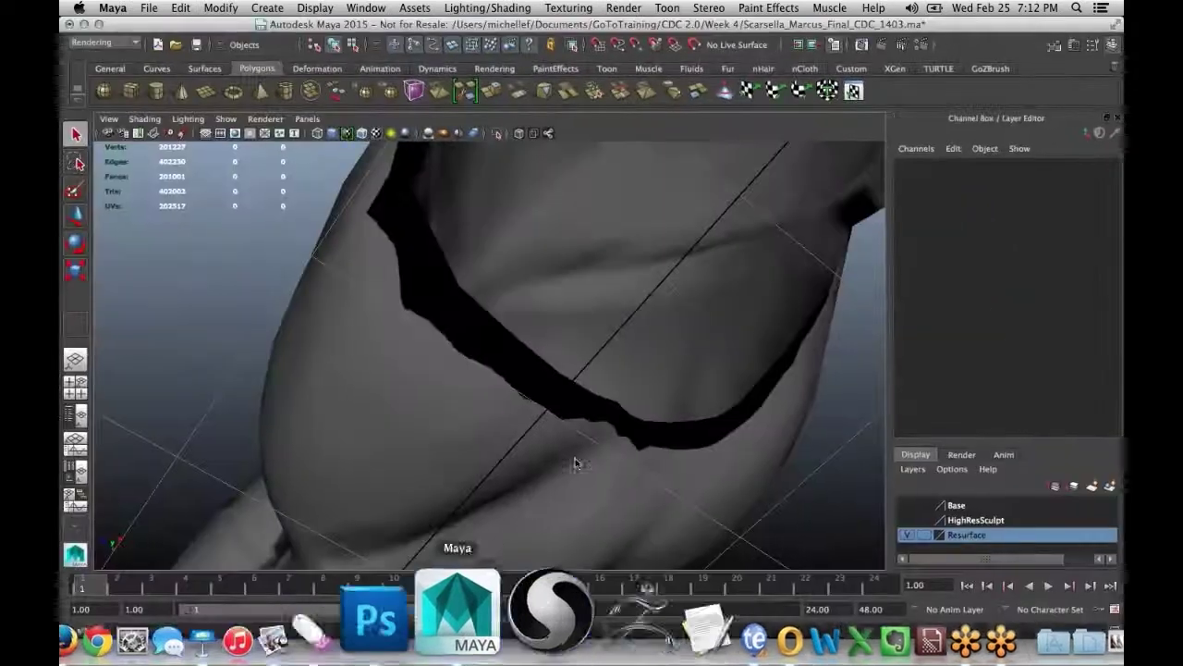
pyautogui.click(366, 7)
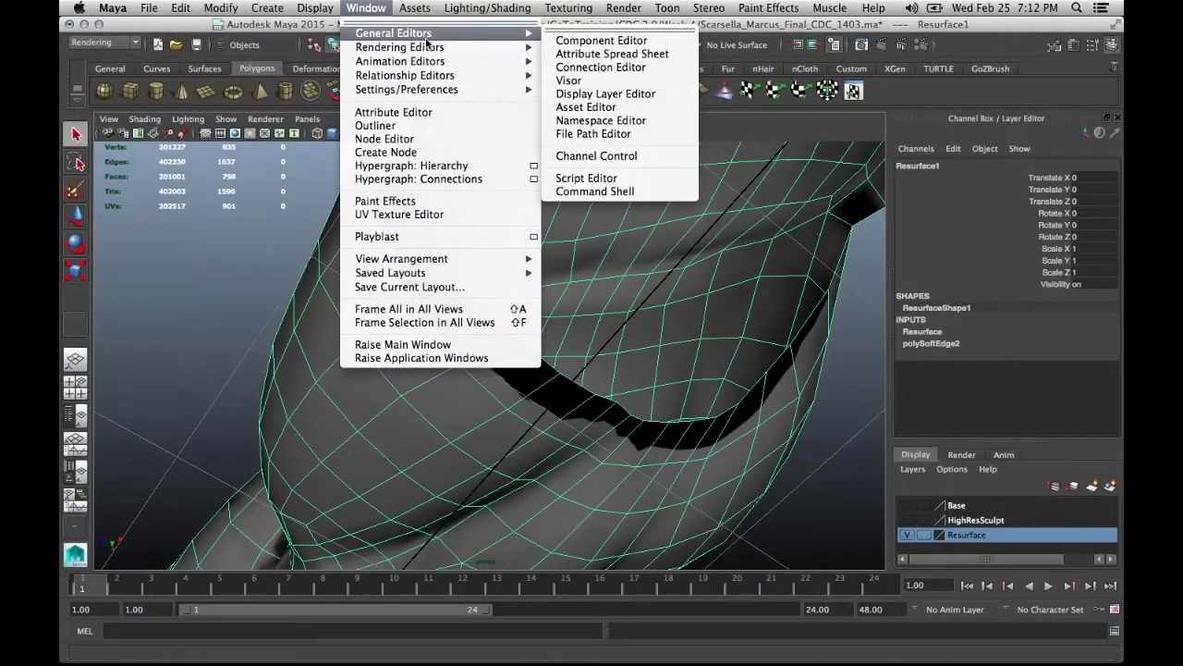
pyautogui.moveTo(434, 47)
pyautogui.click(571, 83)
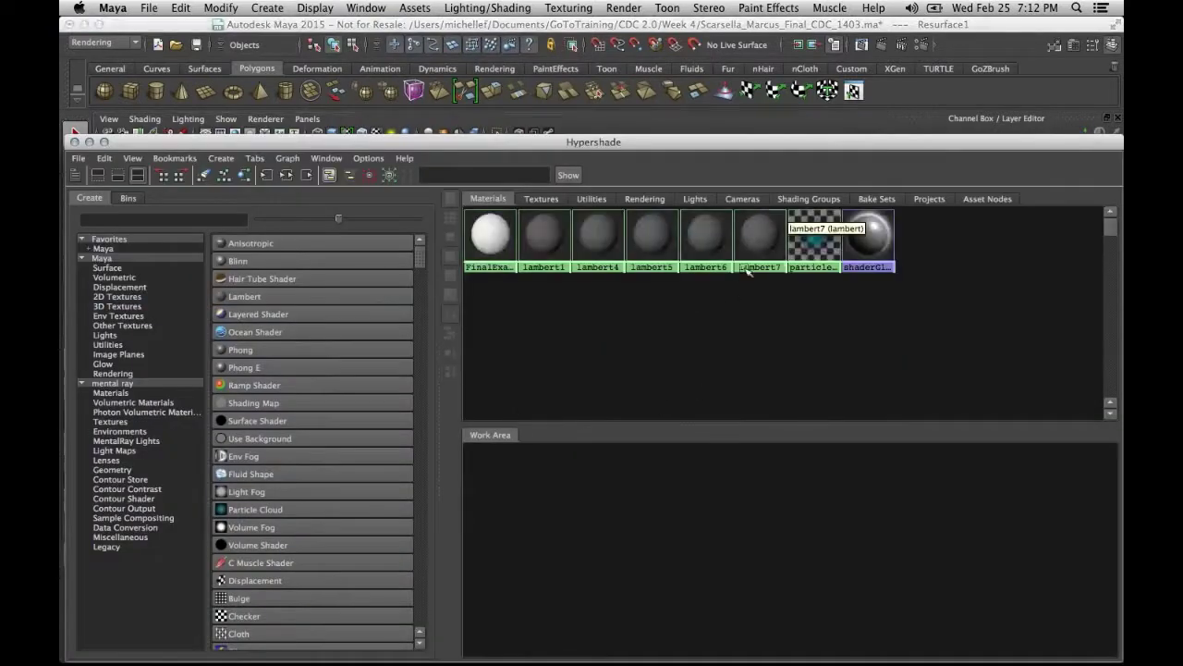
# Graph the input and output connections of lambert7 and reload the Arm_Normals.tga image in its file5 node
pyautogui.click(759, 235)
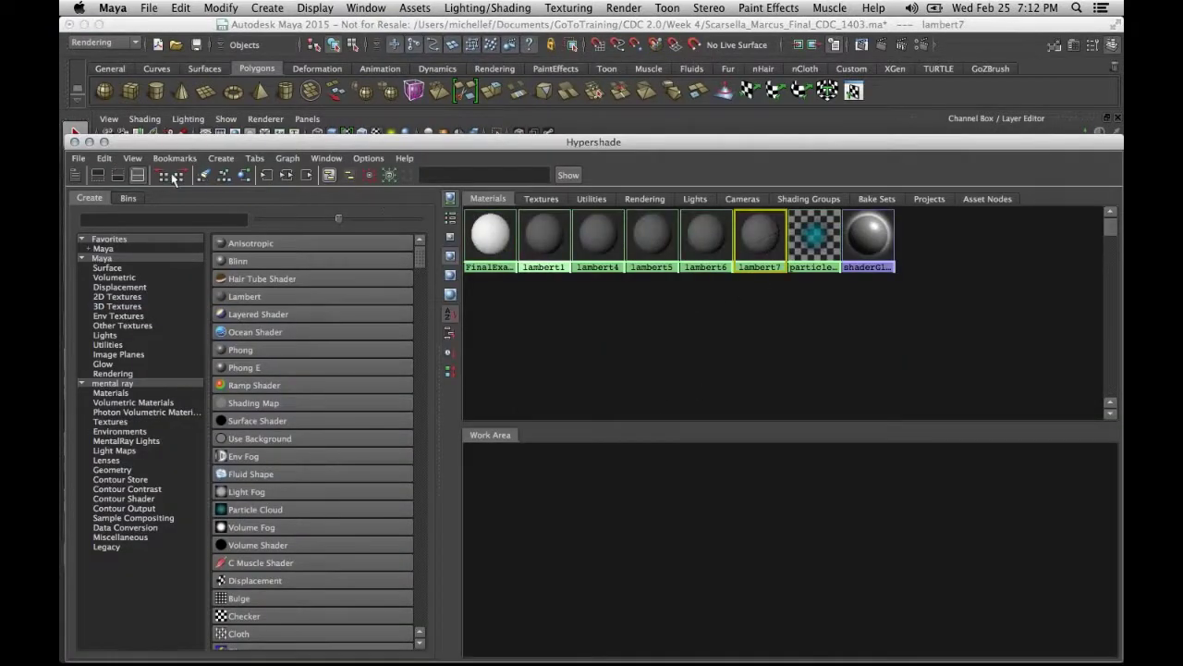
pyautogui.click(302, 172)
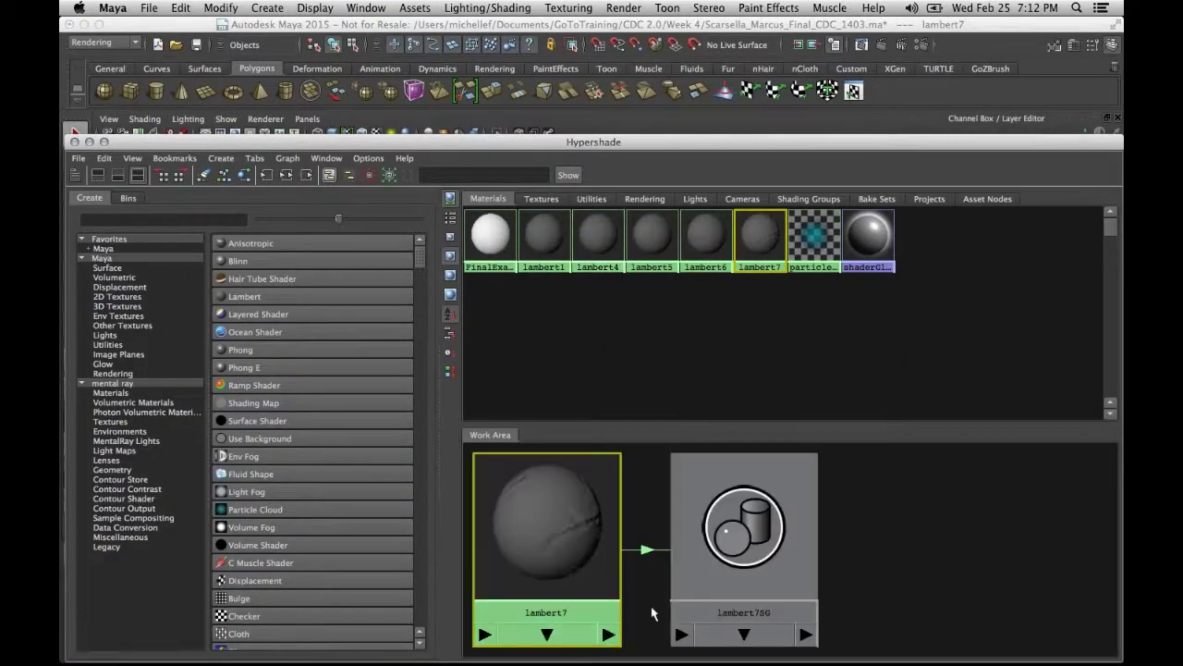
pyautogui.click(287, 175)
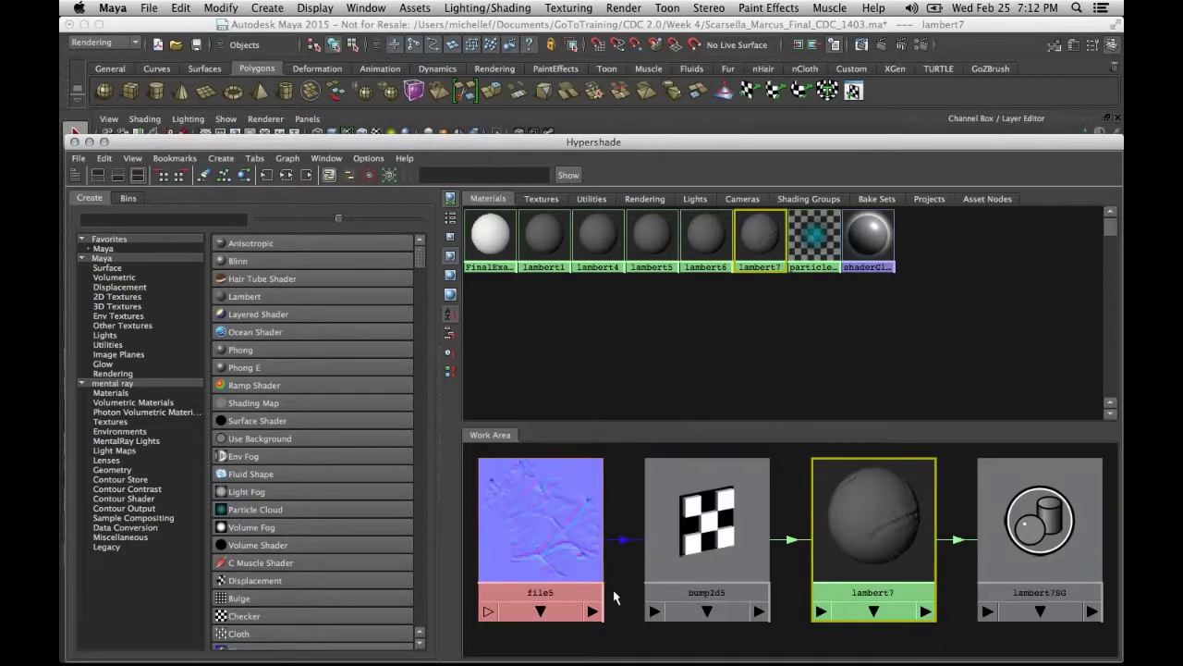
pyautogui.doubleClick(536, 518)
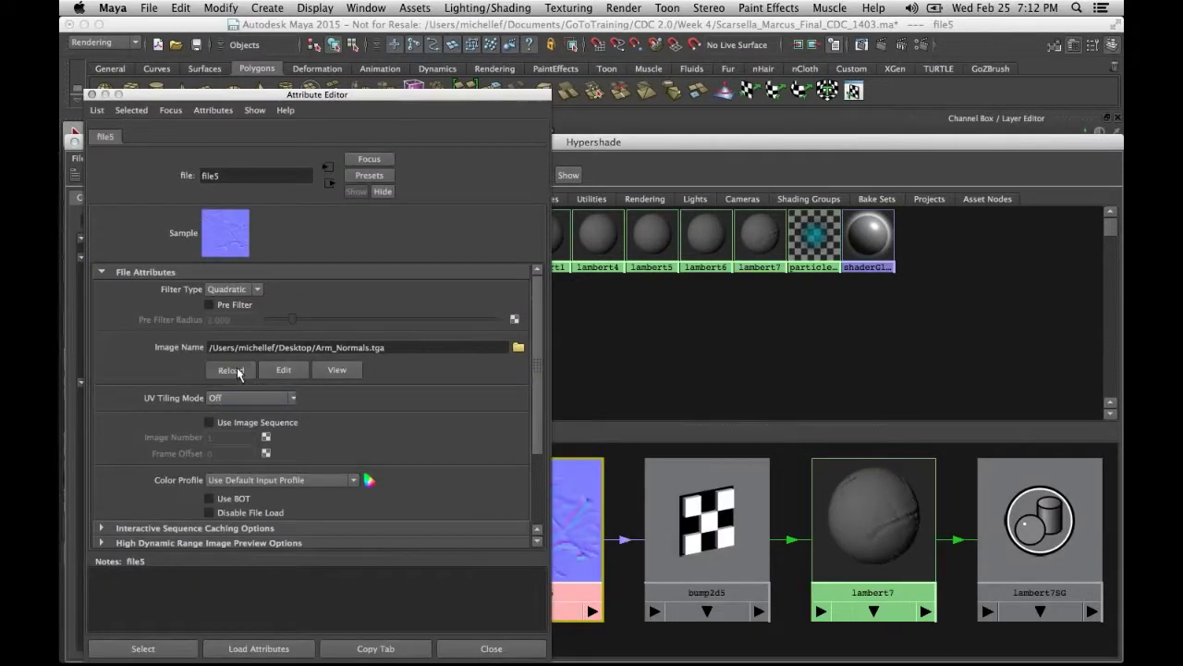
pyautogui.click(90, 94)
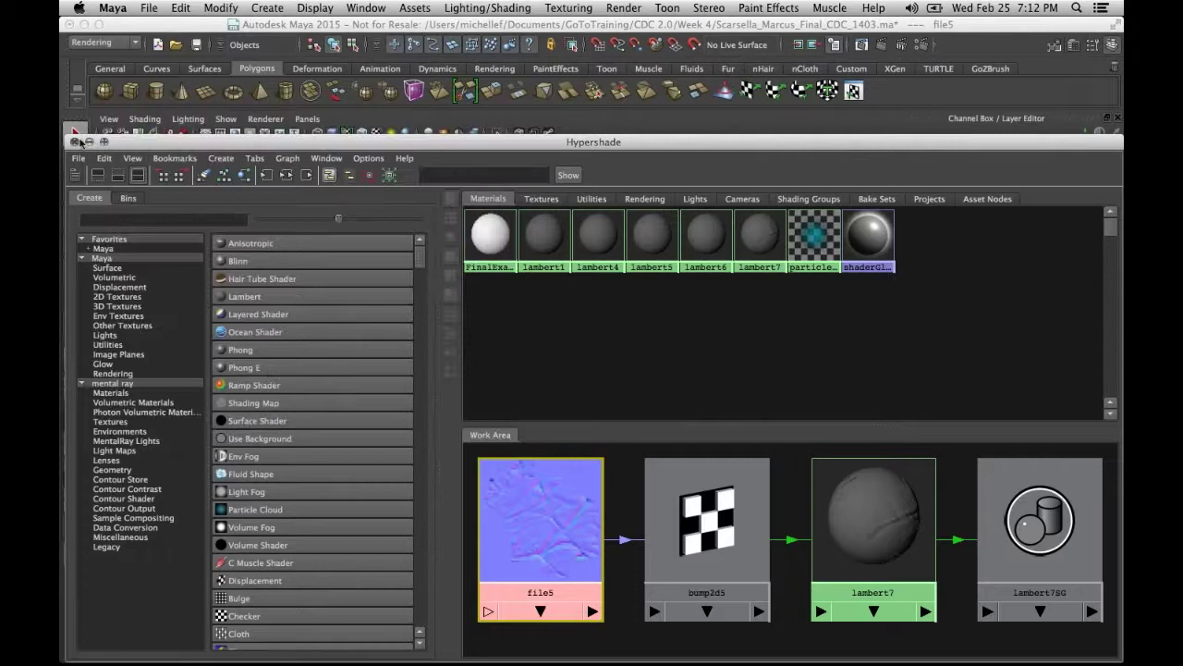
# Close the Hypershade and hide the viewport grid to inspect the resurfaced arm without it
pyautogui.click(76, 141)
pyautogui.click(582, 410)
pyautogui.keyDown('alt'); pyautogui.moveTo(582, 410); pyautogui.dragTo(462, 379); pyautogui.keyUp('alt')
pyautogui.click(226, 119)
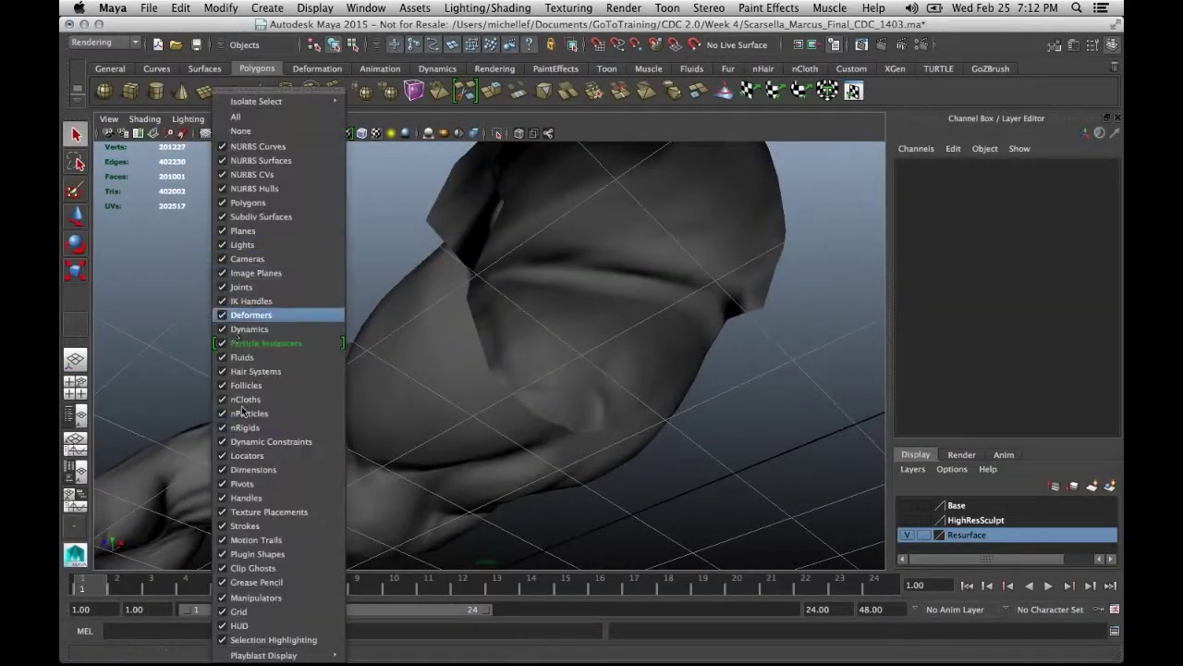
pyautogui.click(238, 613)
pyautogui.moveTo(616, 468)
pyautogui.keyDown('alt'); pyautogui.mouseDown()
pyautogui.moveTo(592, 407)
pyautogui.moveTo(731, 403)
pyautogui.moveTo(677, 405)
pyautogui.moveTo(546, 454)
pyautogui.moveTo(557, 541)
pyautogui.moveTo(536, 404)
pyautogui.moveTo(641, 286)
pyautogui.moveTo(298, 331)
pyautogui.moveTo(351, 311)
pyautogui.moveTo(517, 323)
pyautogui.moveTo(586, 302)
pyautogui.moveTo(652, 302)
pyautogui.moveTo(692, 321)
pyautogui.moveTo(410, 304)
pyautogui.moveTo(620, 198)
pyautogui.moveTo(515, 296)
pyautogui.moveTo(554, 313)
pyautogui.moveTo(582, 305)
pyautogui.mouseUp(); pyautogui.keyUp('alt')
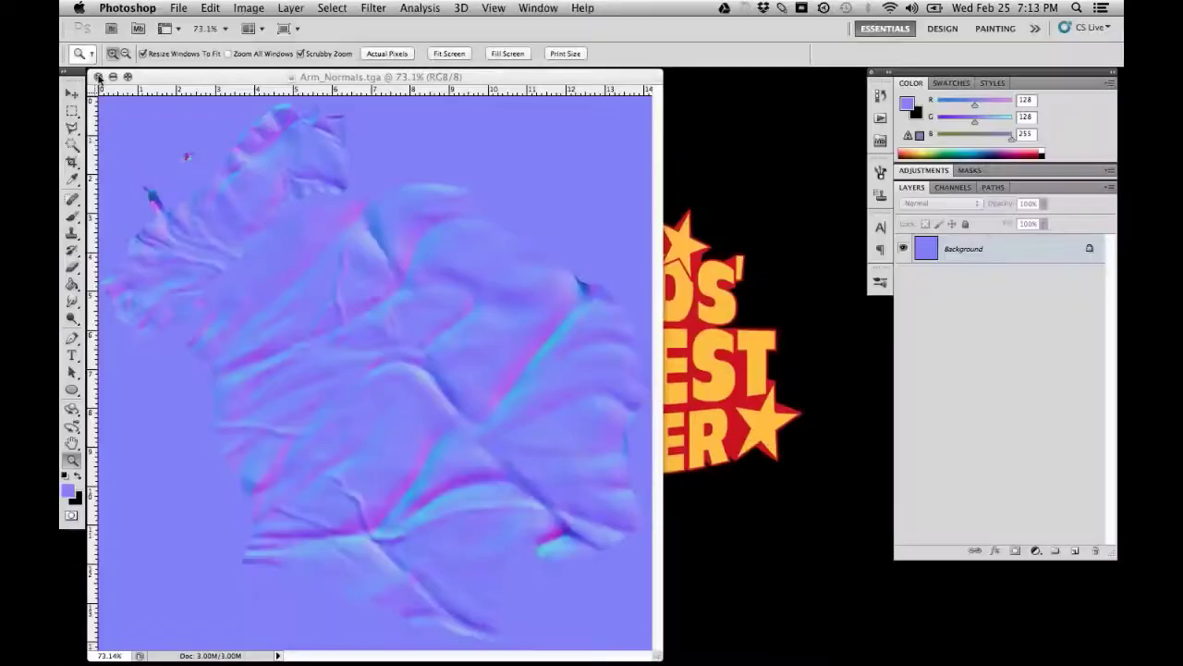
# Switch to Photoshop, close the Arm_Normals.tga document and quit the program
pyautogui.press('super+w')
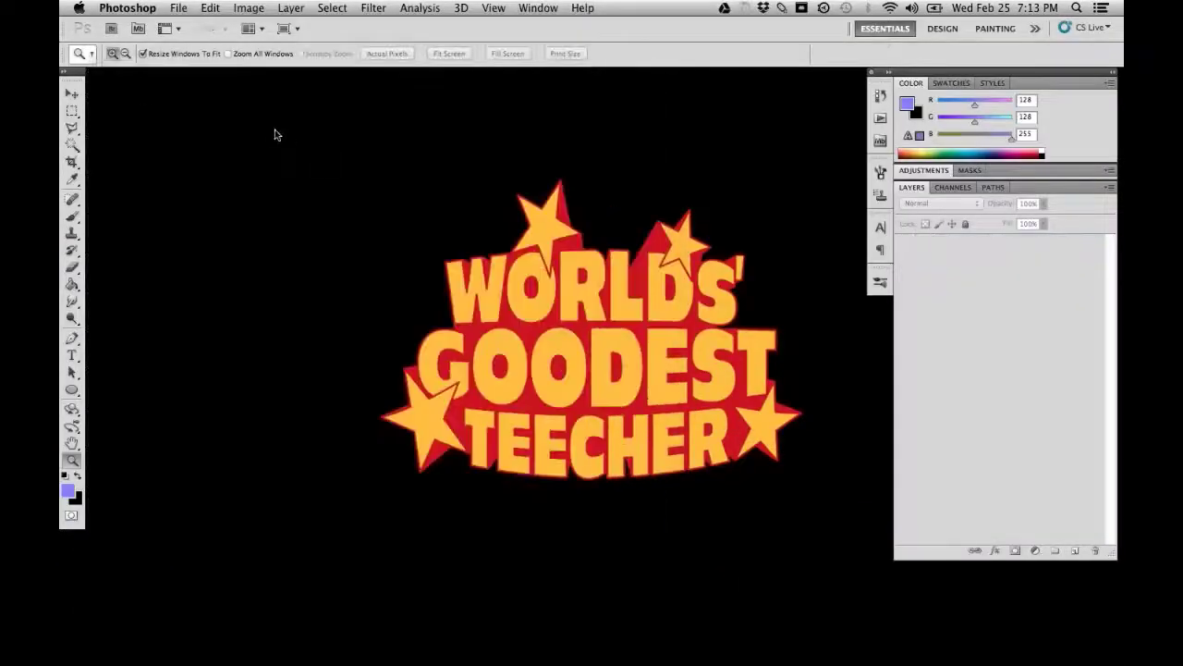
pyautogui.click(144, 8)
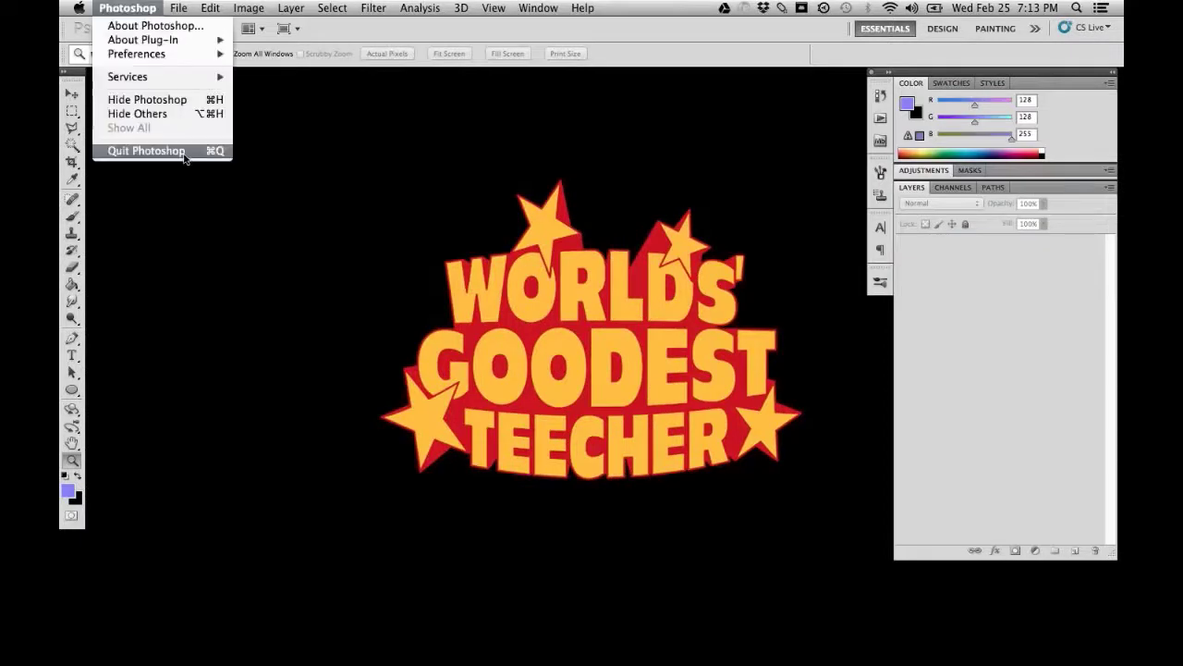
pyautogui.click(139, 155)
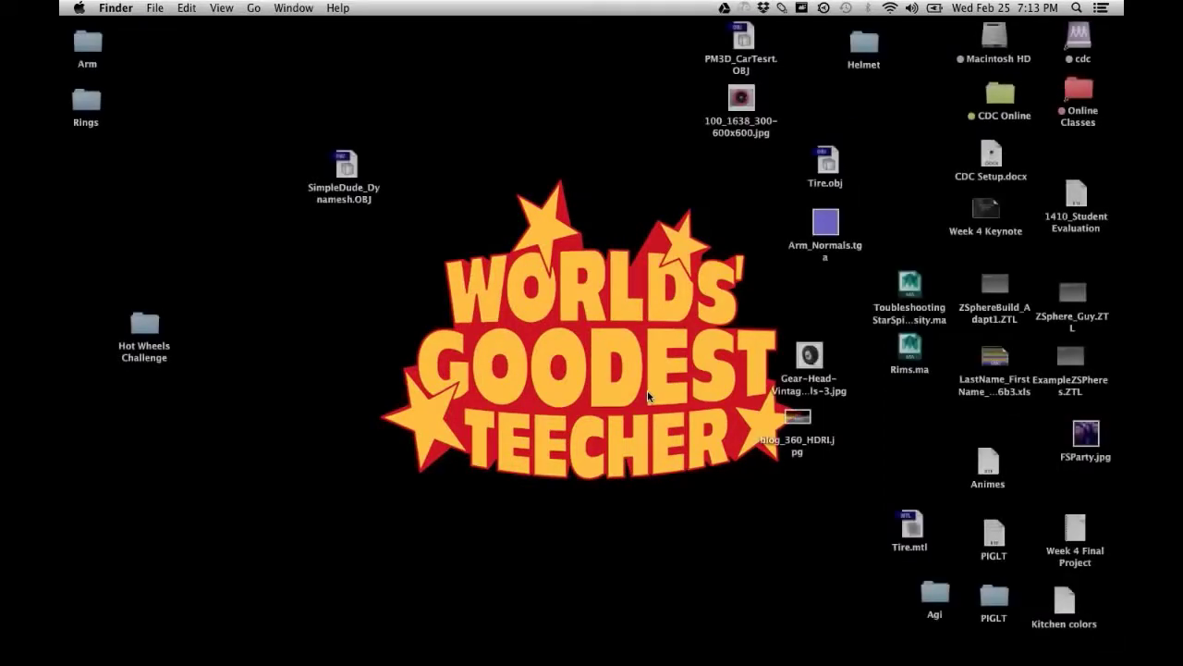
# Move the blog_360_HDRI.jpg file slightly down and to the right on the desktop
pyautogui.moveTo(797, 418); pyautogui.dragTo(816, 451)
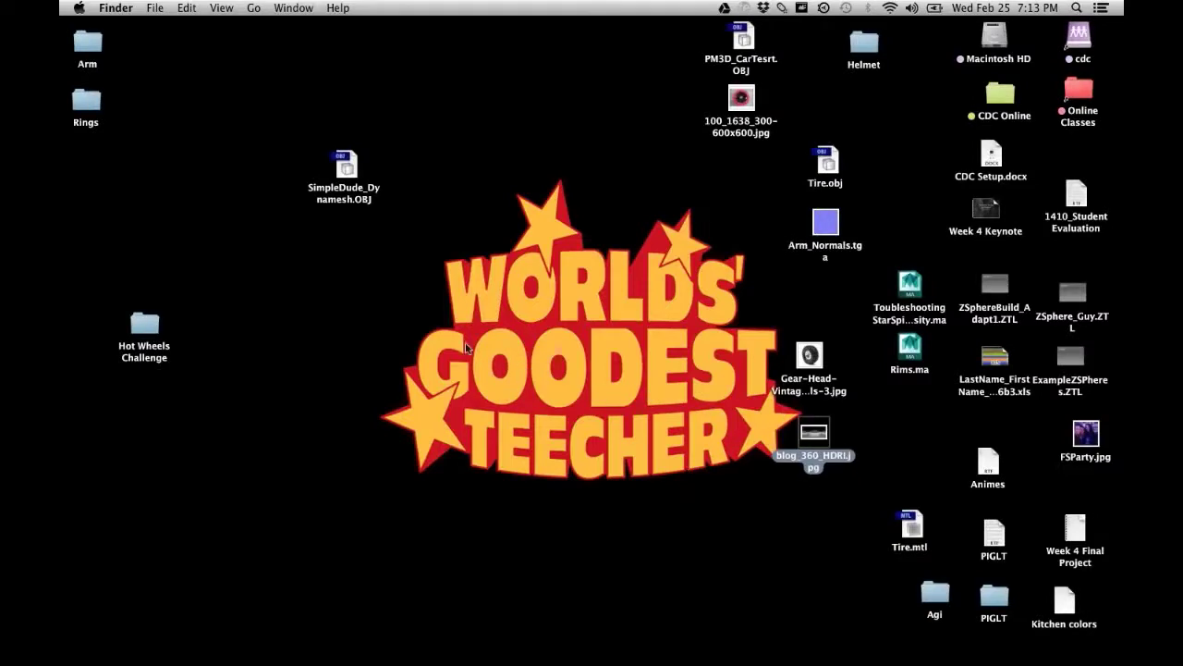